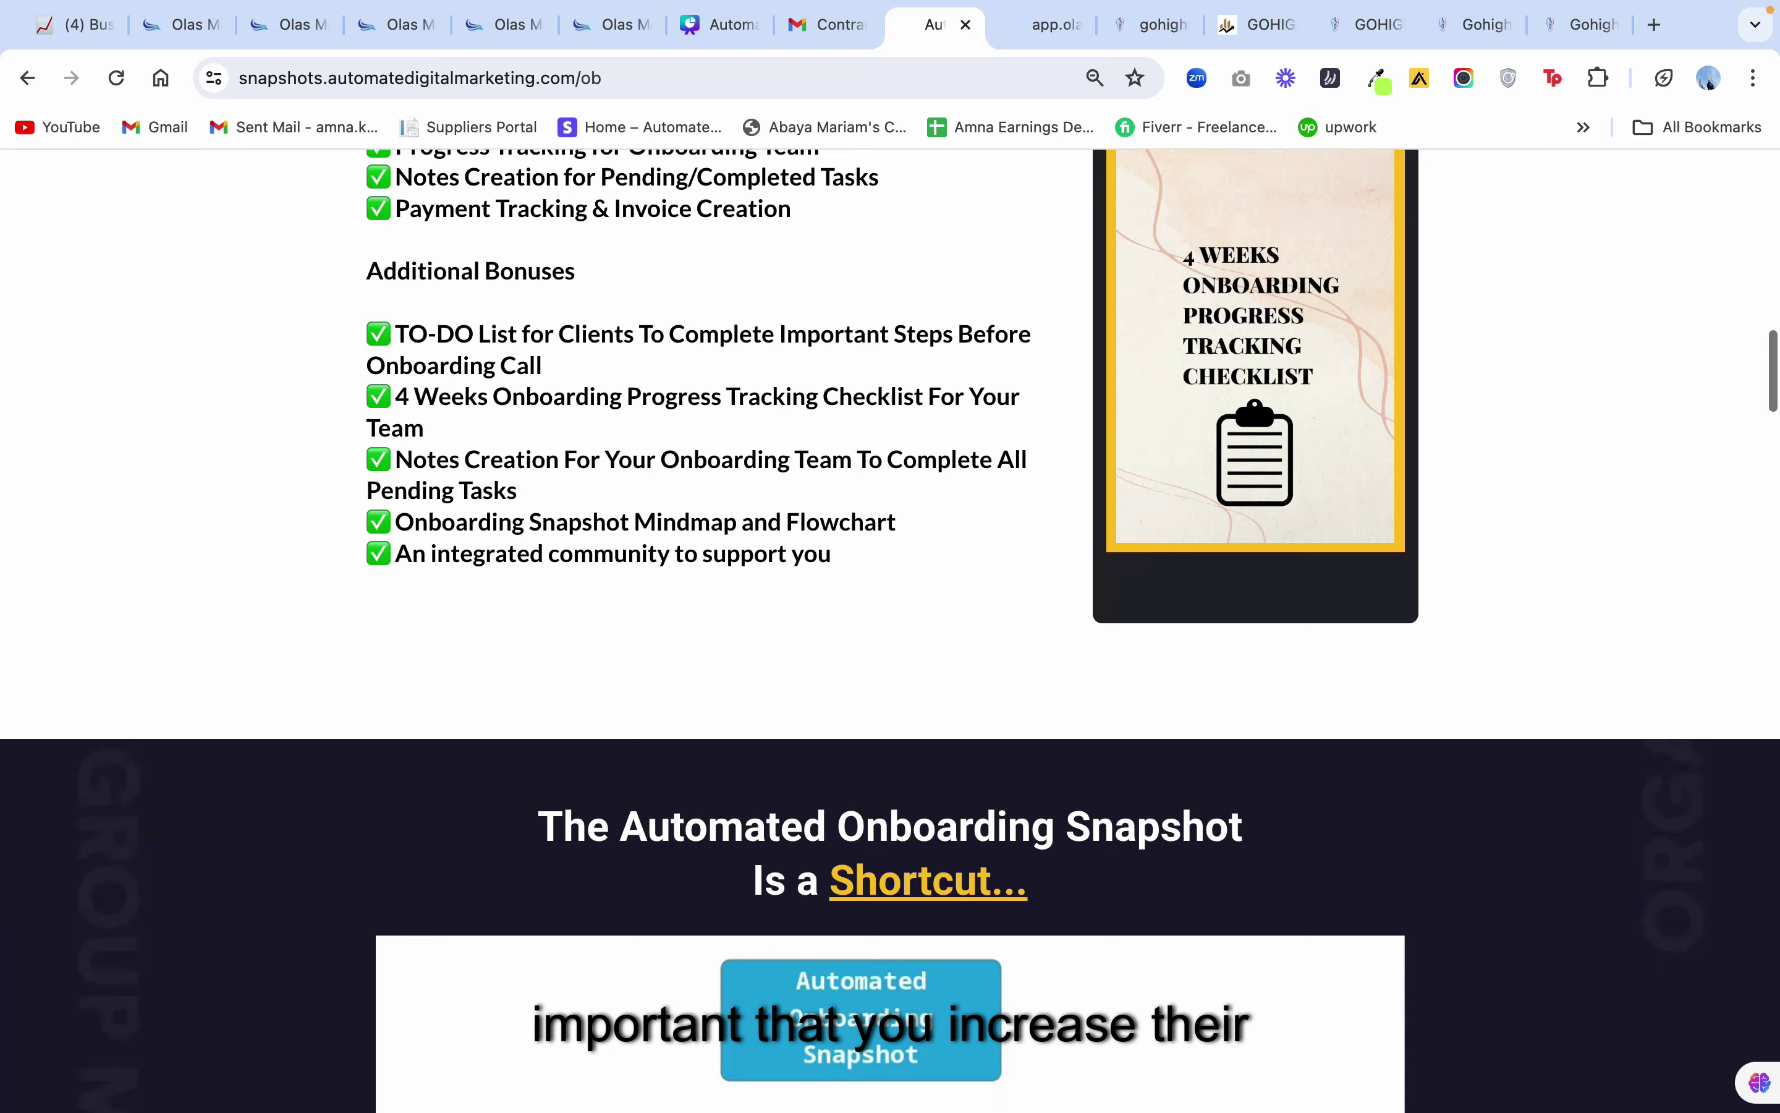
Step: Review the Automated Onboarding Snapshot sales page, covering the included features, bonuses, process flowchart and manual-versus-automated comparison
scroll(890, 630, "down", 8)
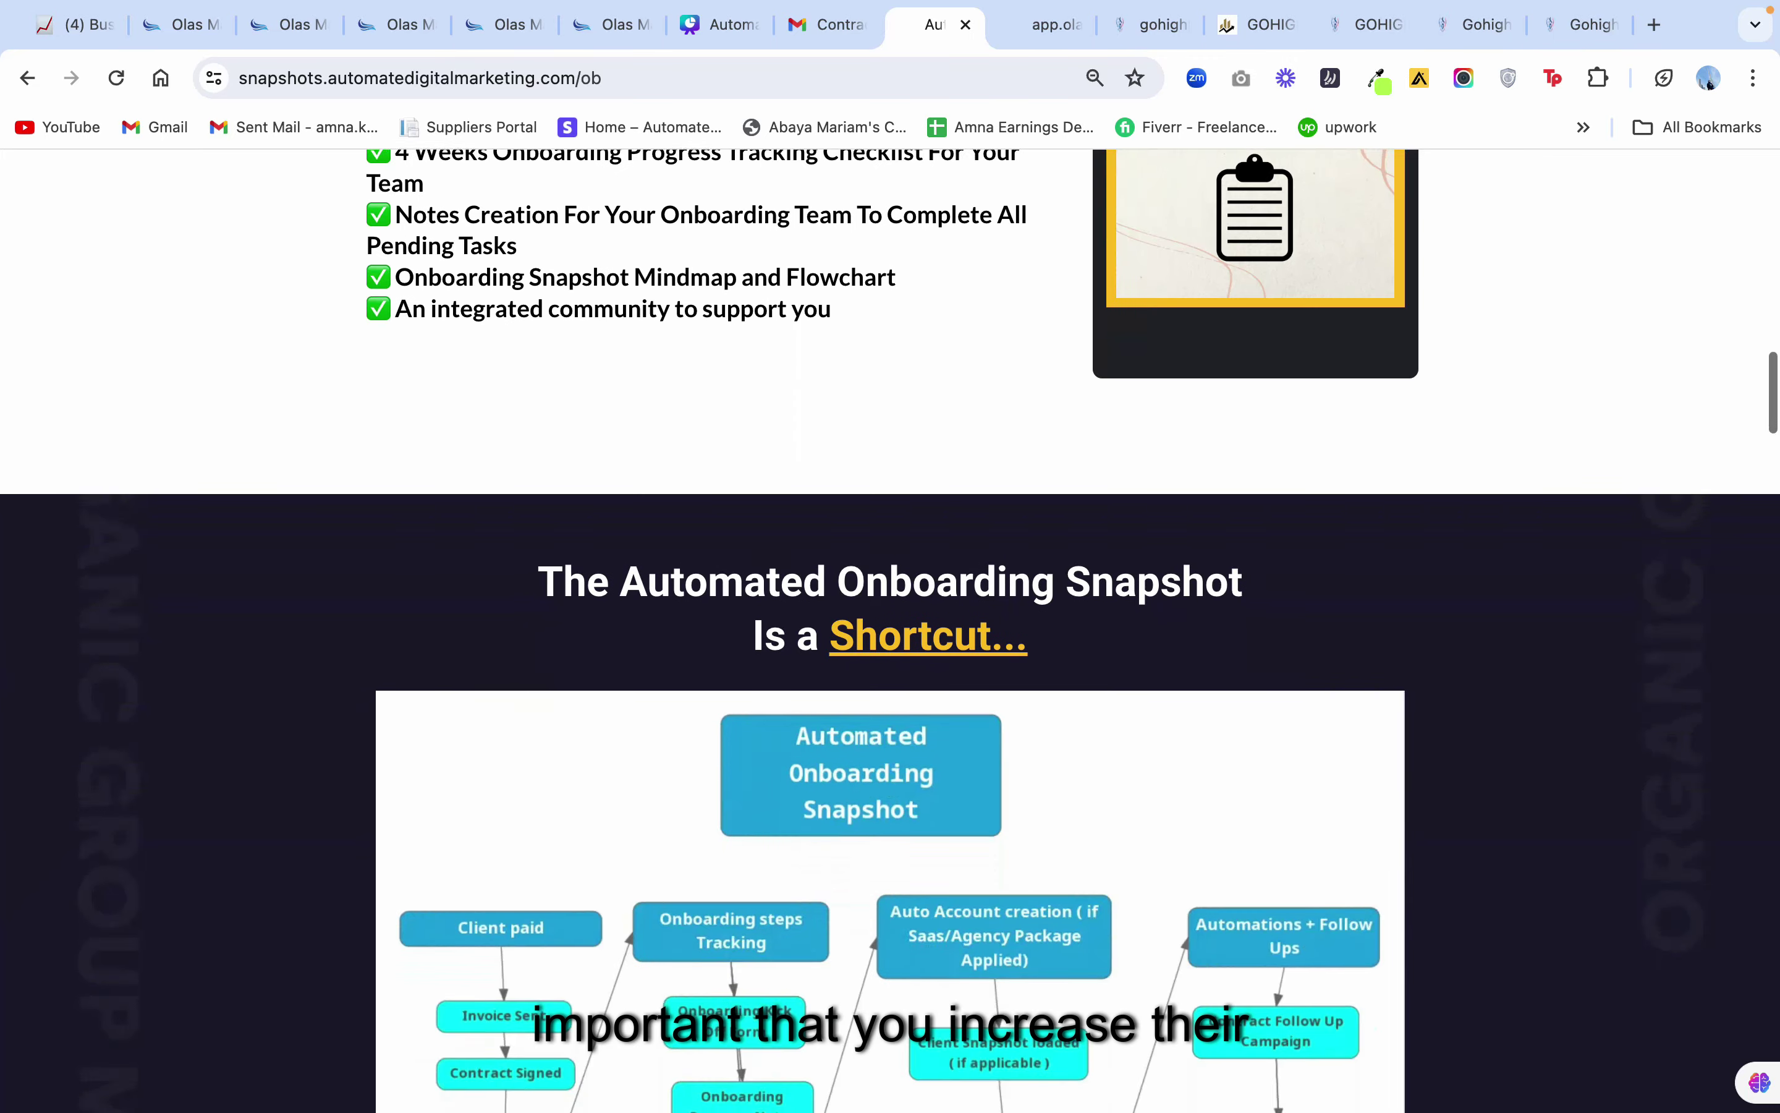
scroll(890, 630, "down", 10)
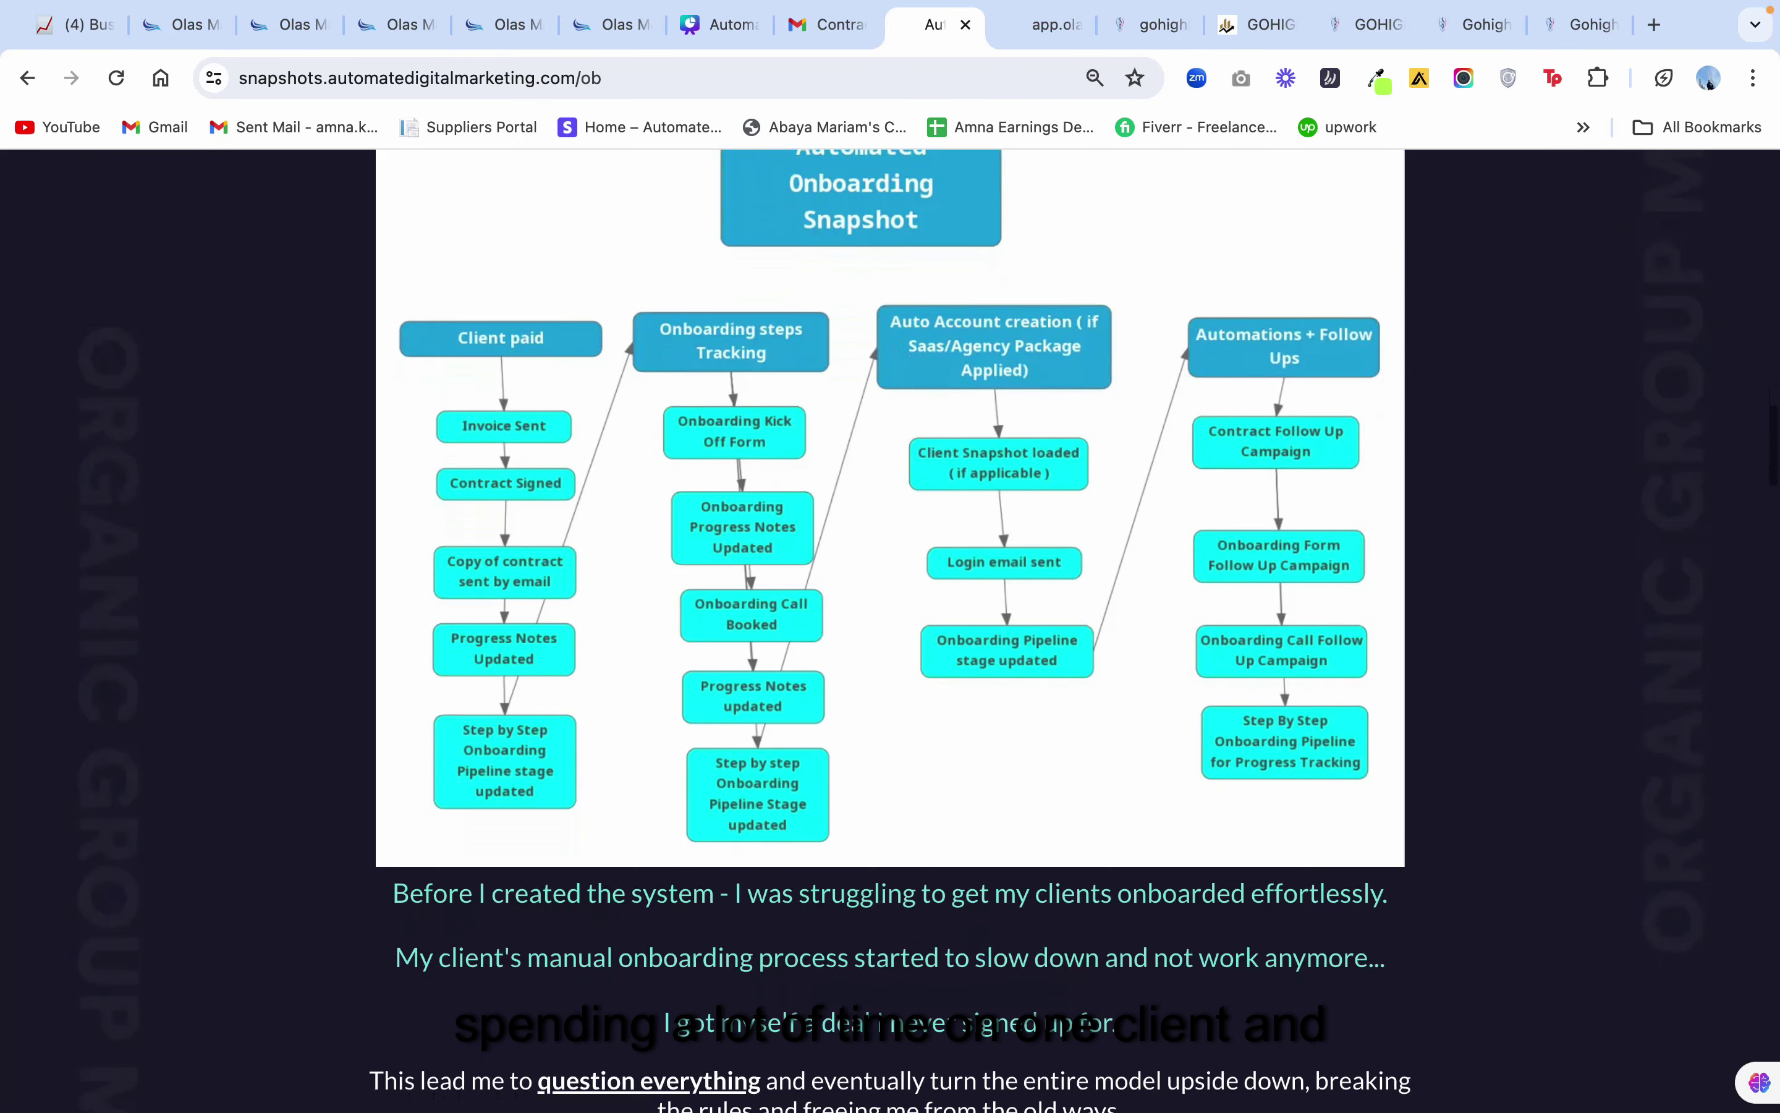
scroll(890, 630, "down", 10)
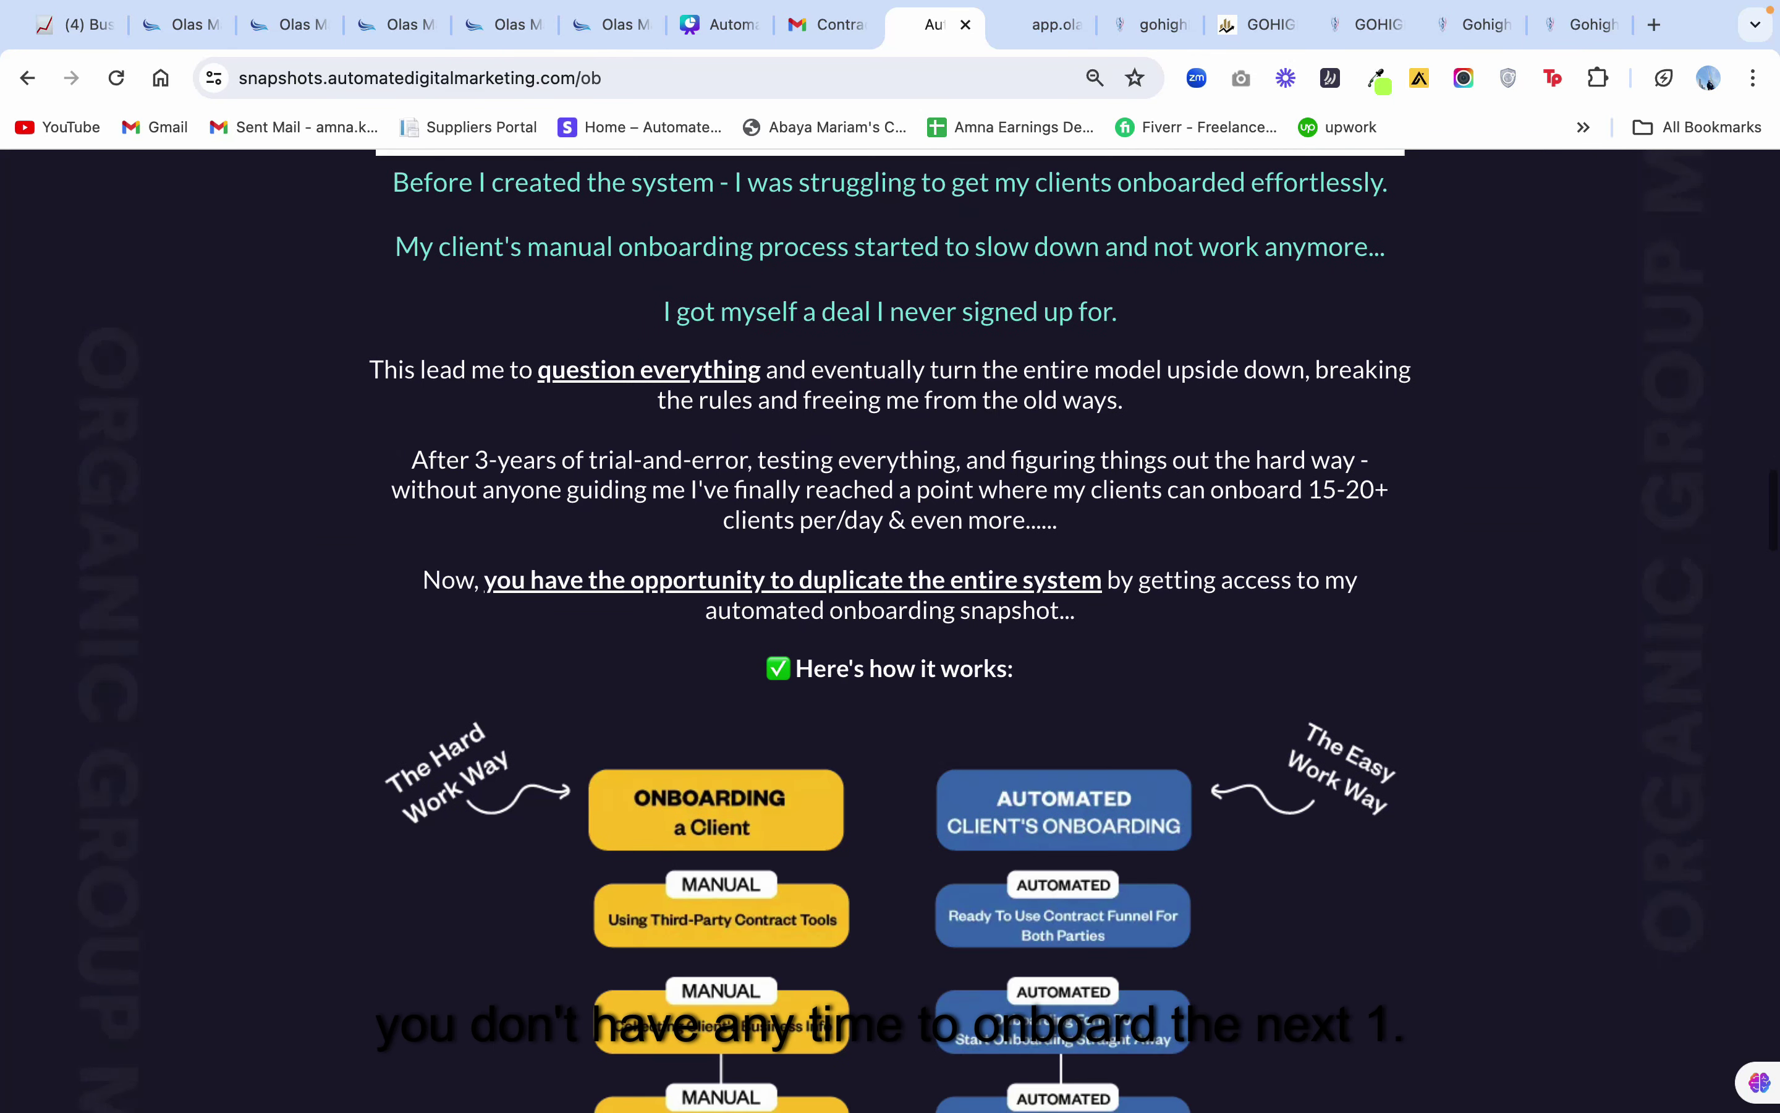
scroll(890, 630, "down", 5)
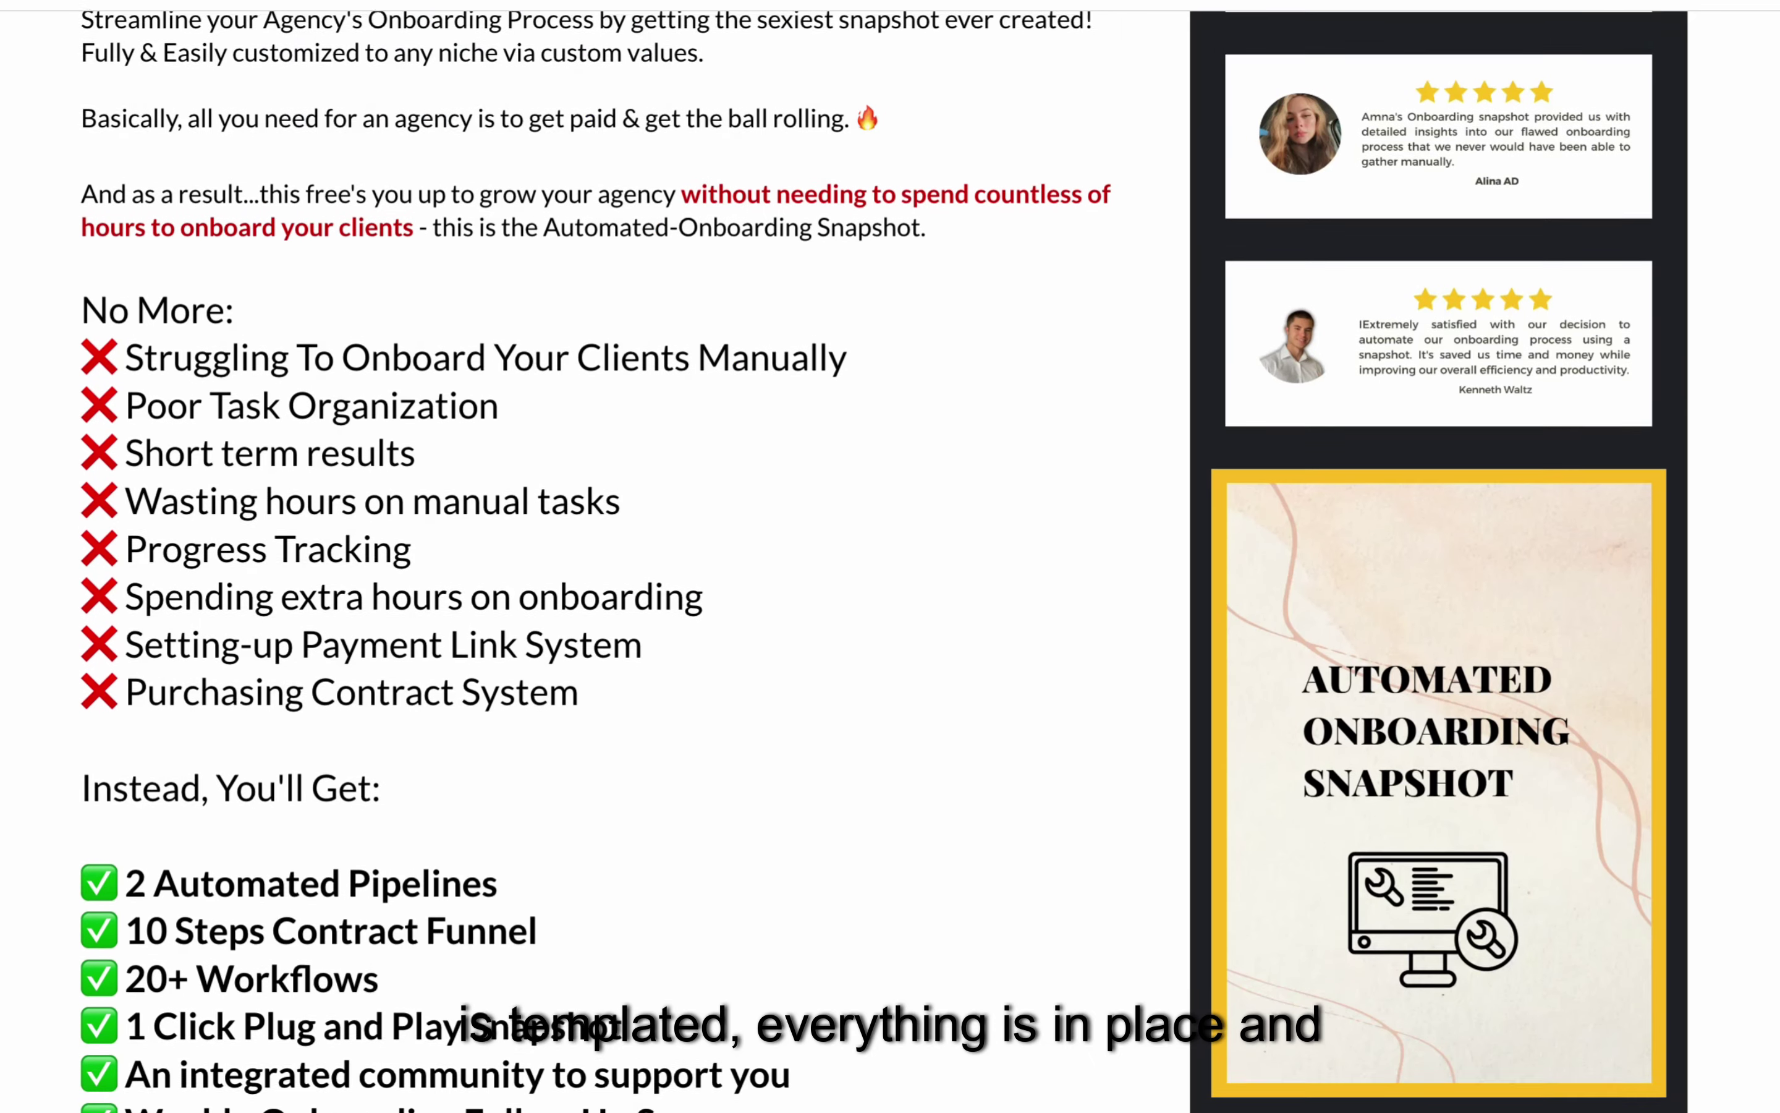
scroll(890, 557, "up", 5)
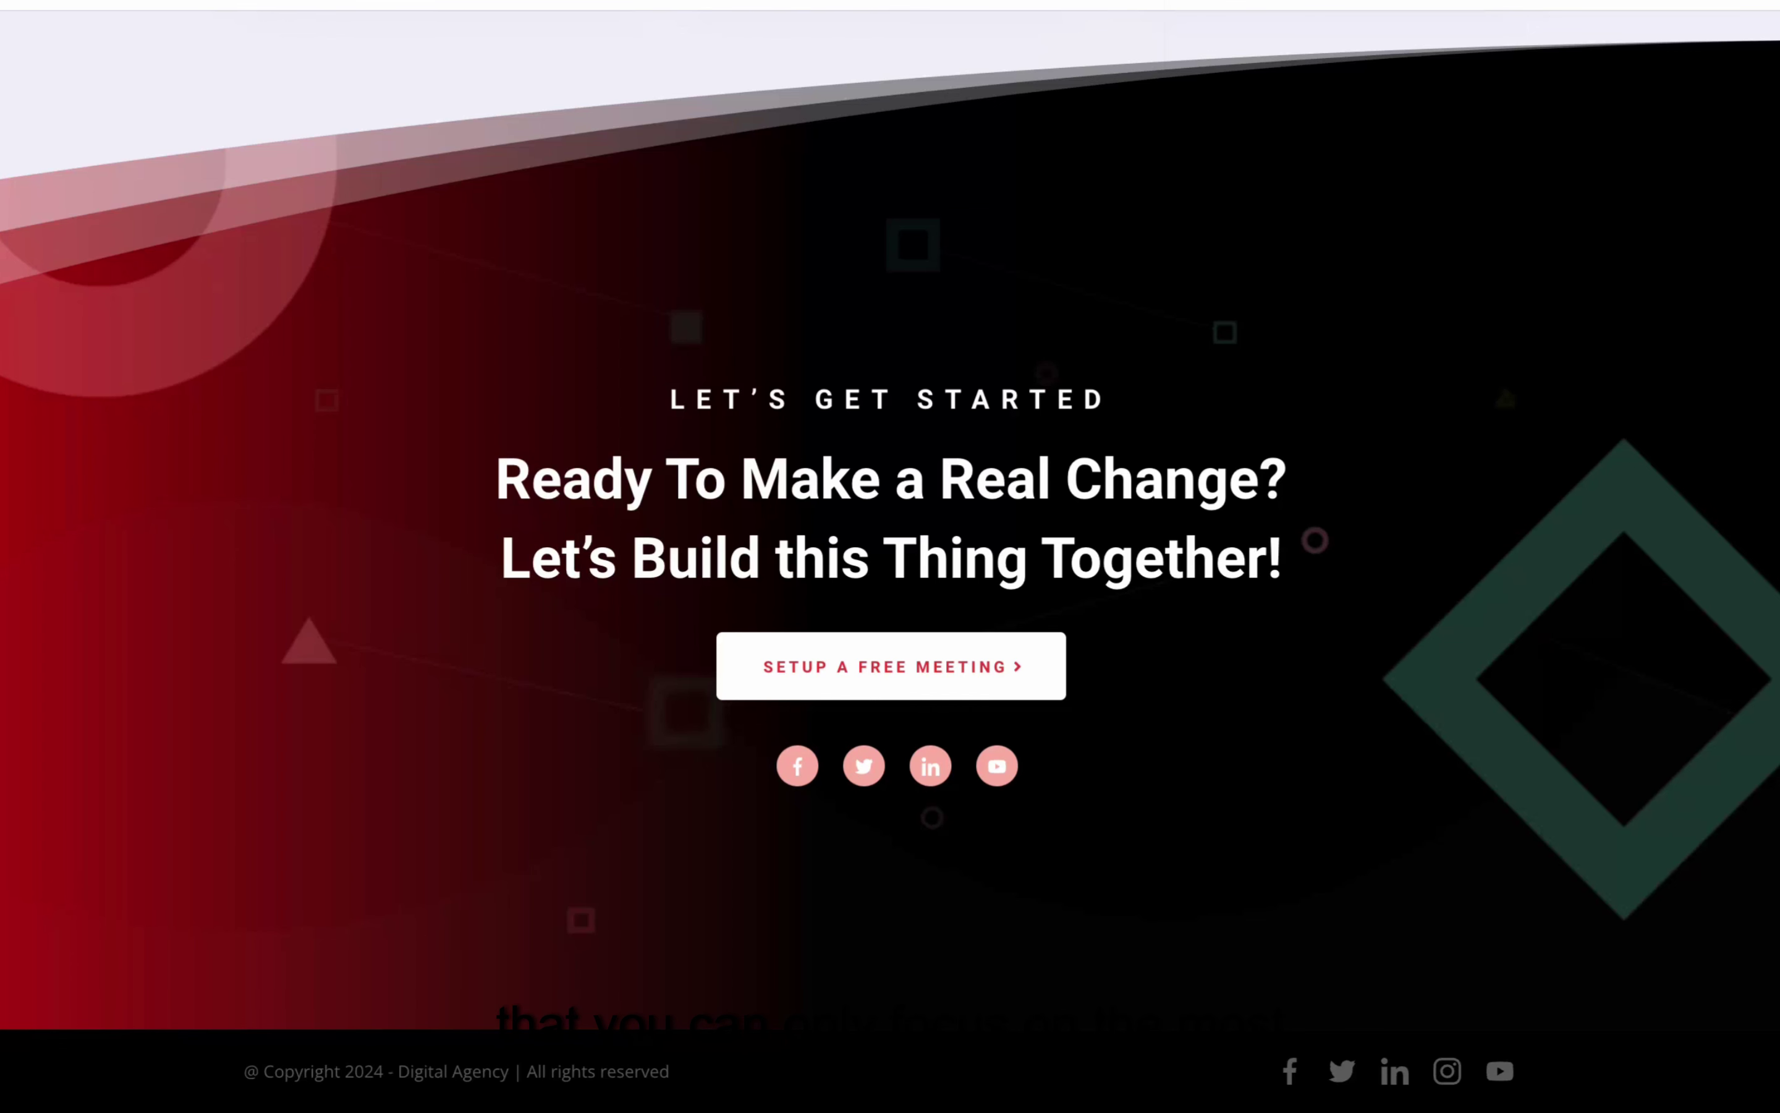
Step: Look through the digital agency website from its footer through the success stories and trainings sections up to the hero area
scroll(890, 557, "up", 15)
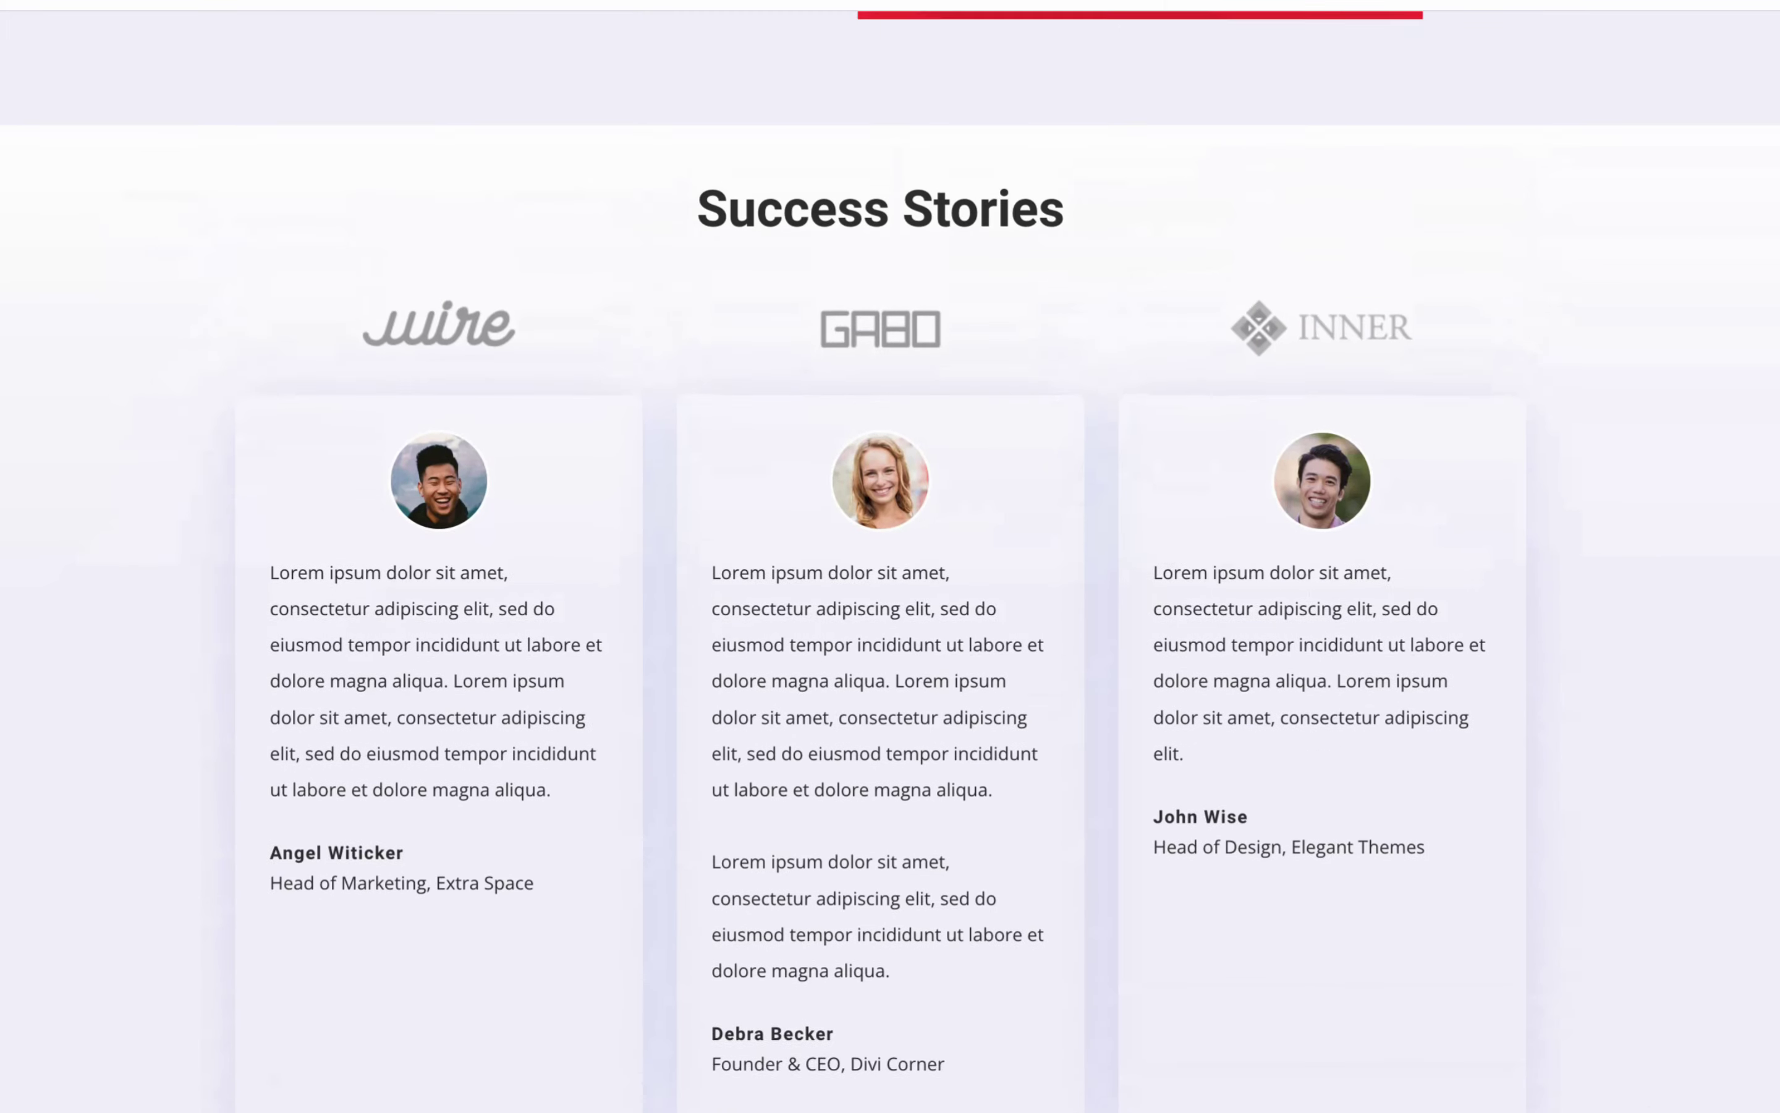
scroll(890, 557, "up", 3)
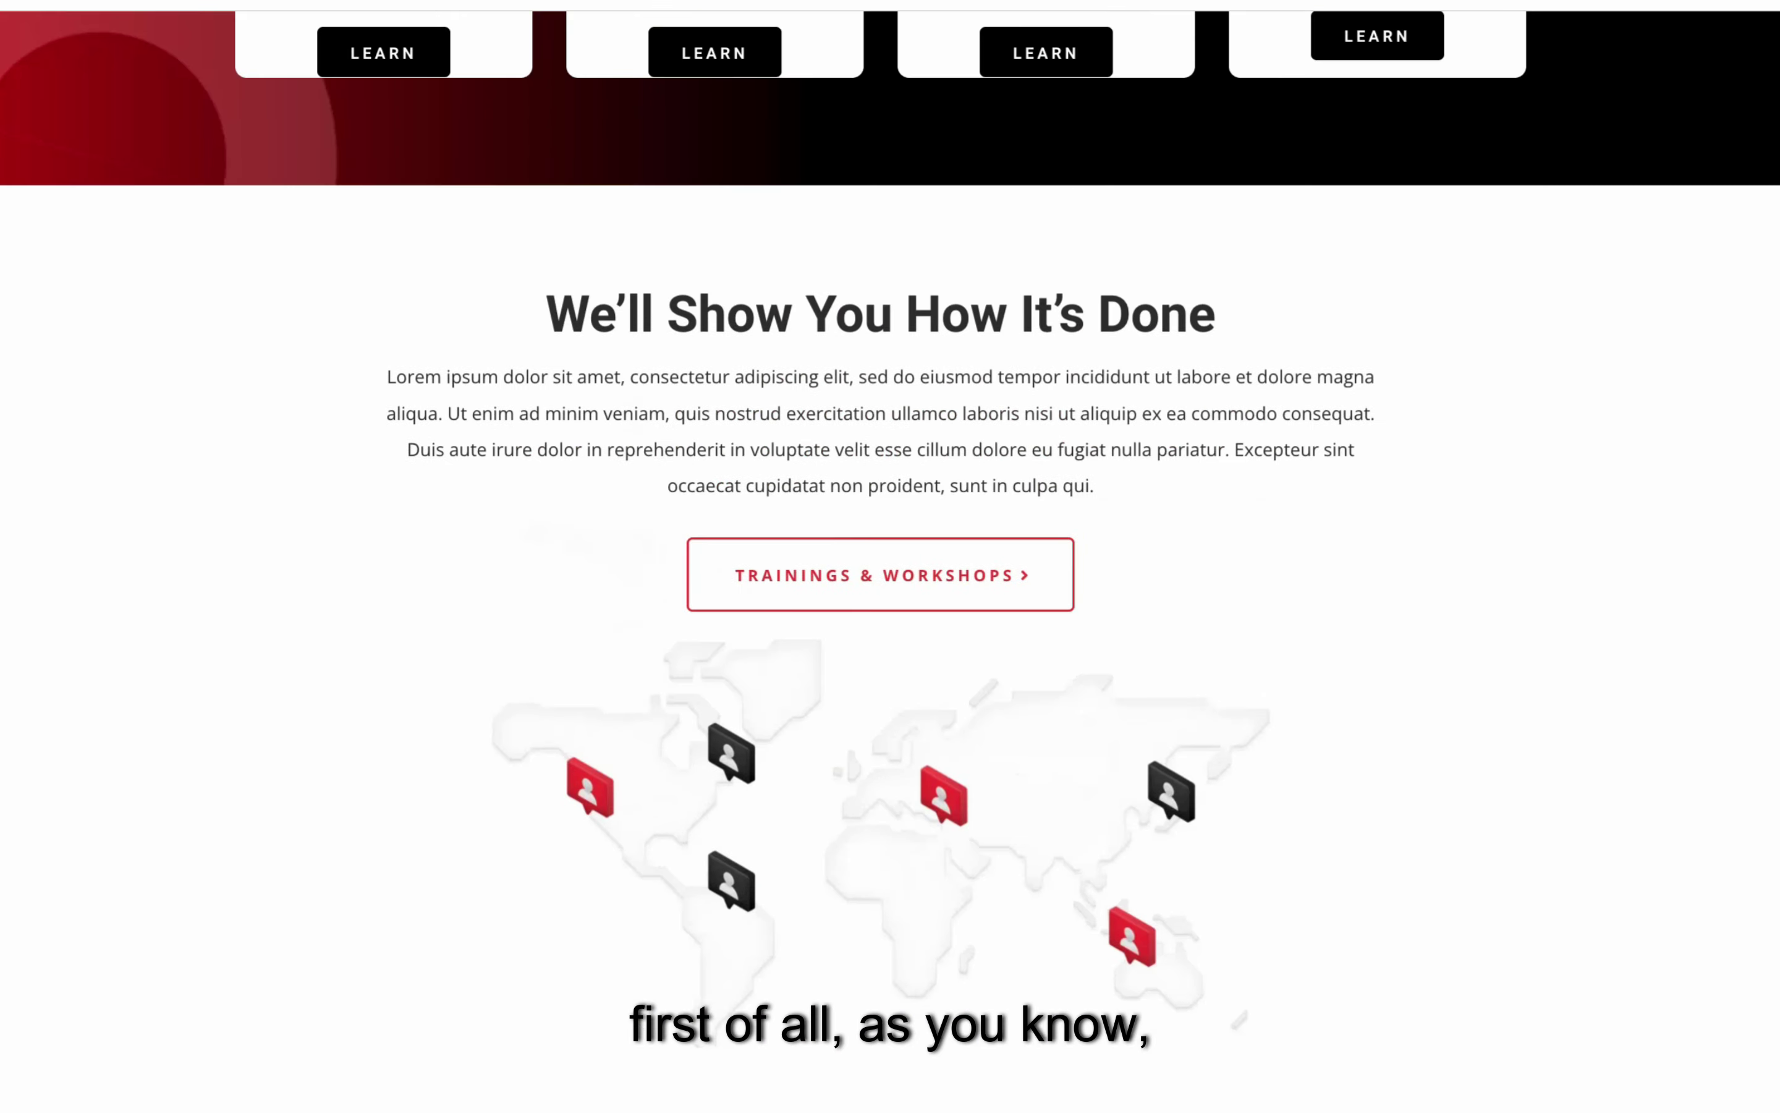
scroll(890, 556, "up", 10)
scroll(890, 557, "up", 9)
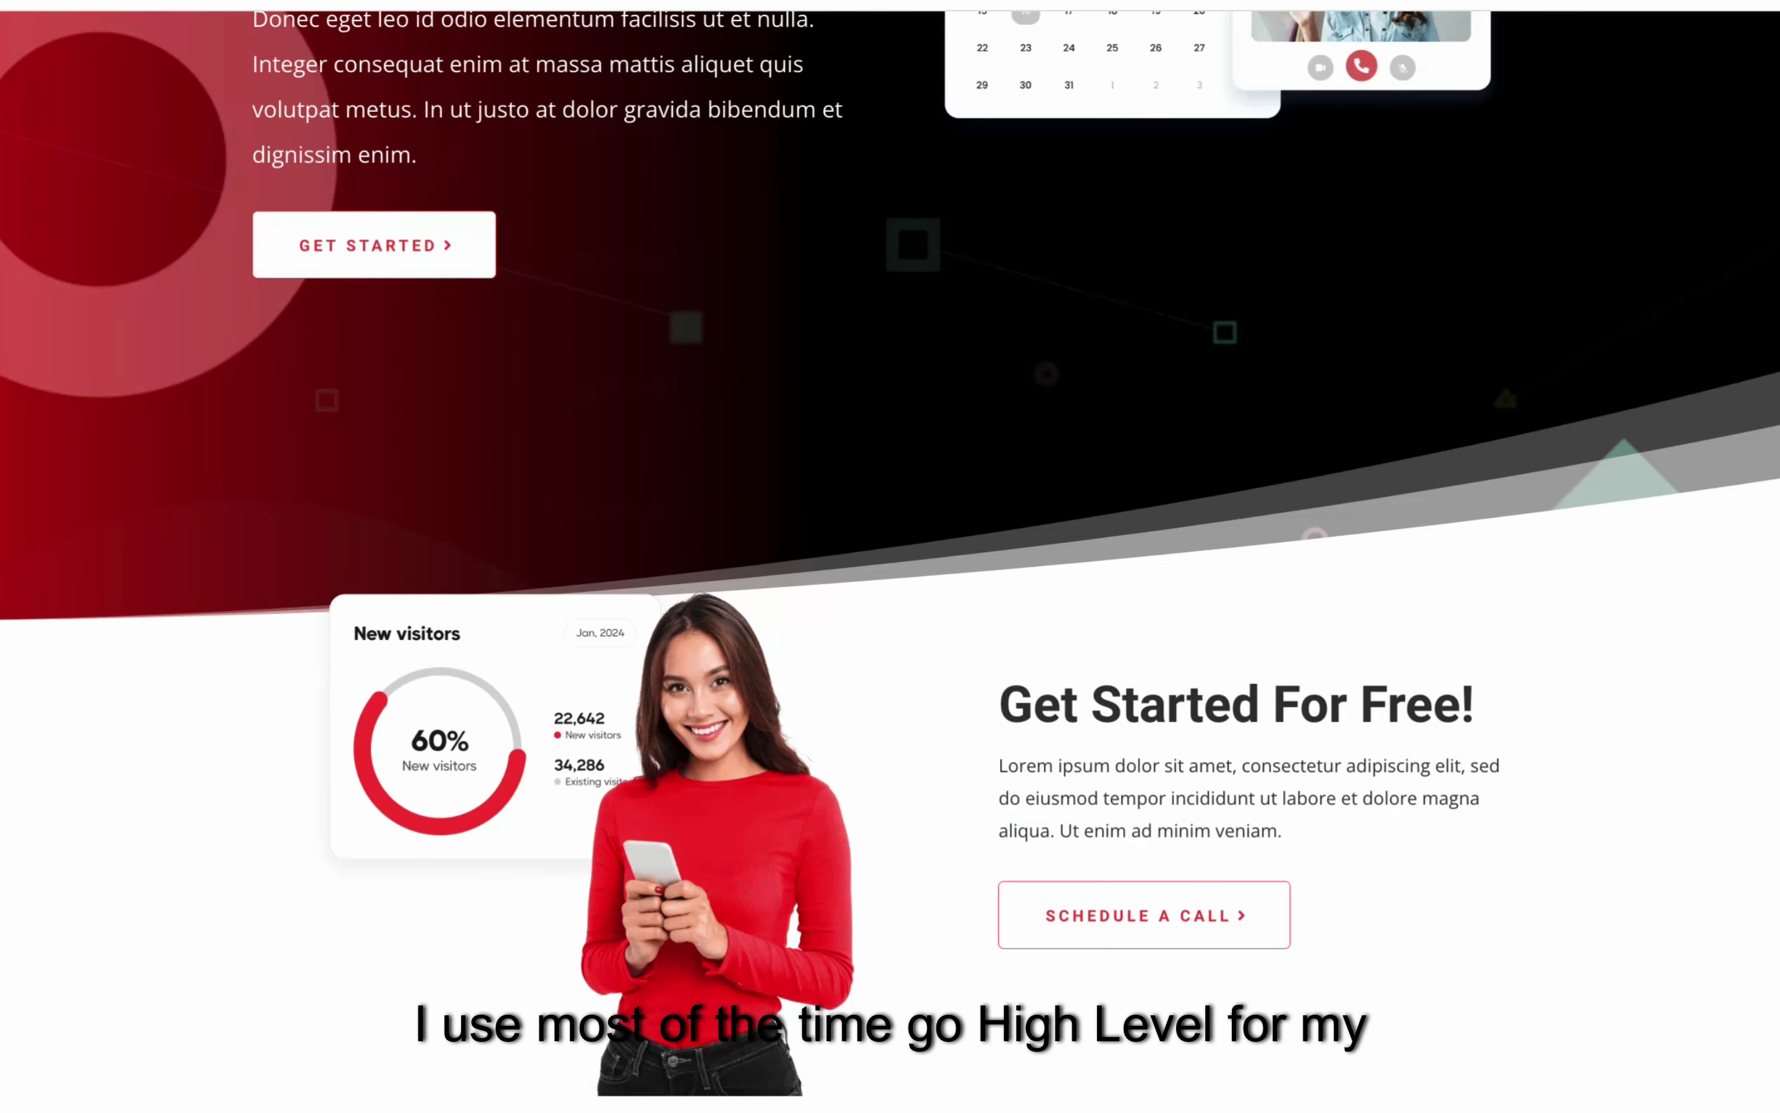
scroll(890, 556, "up", 8)
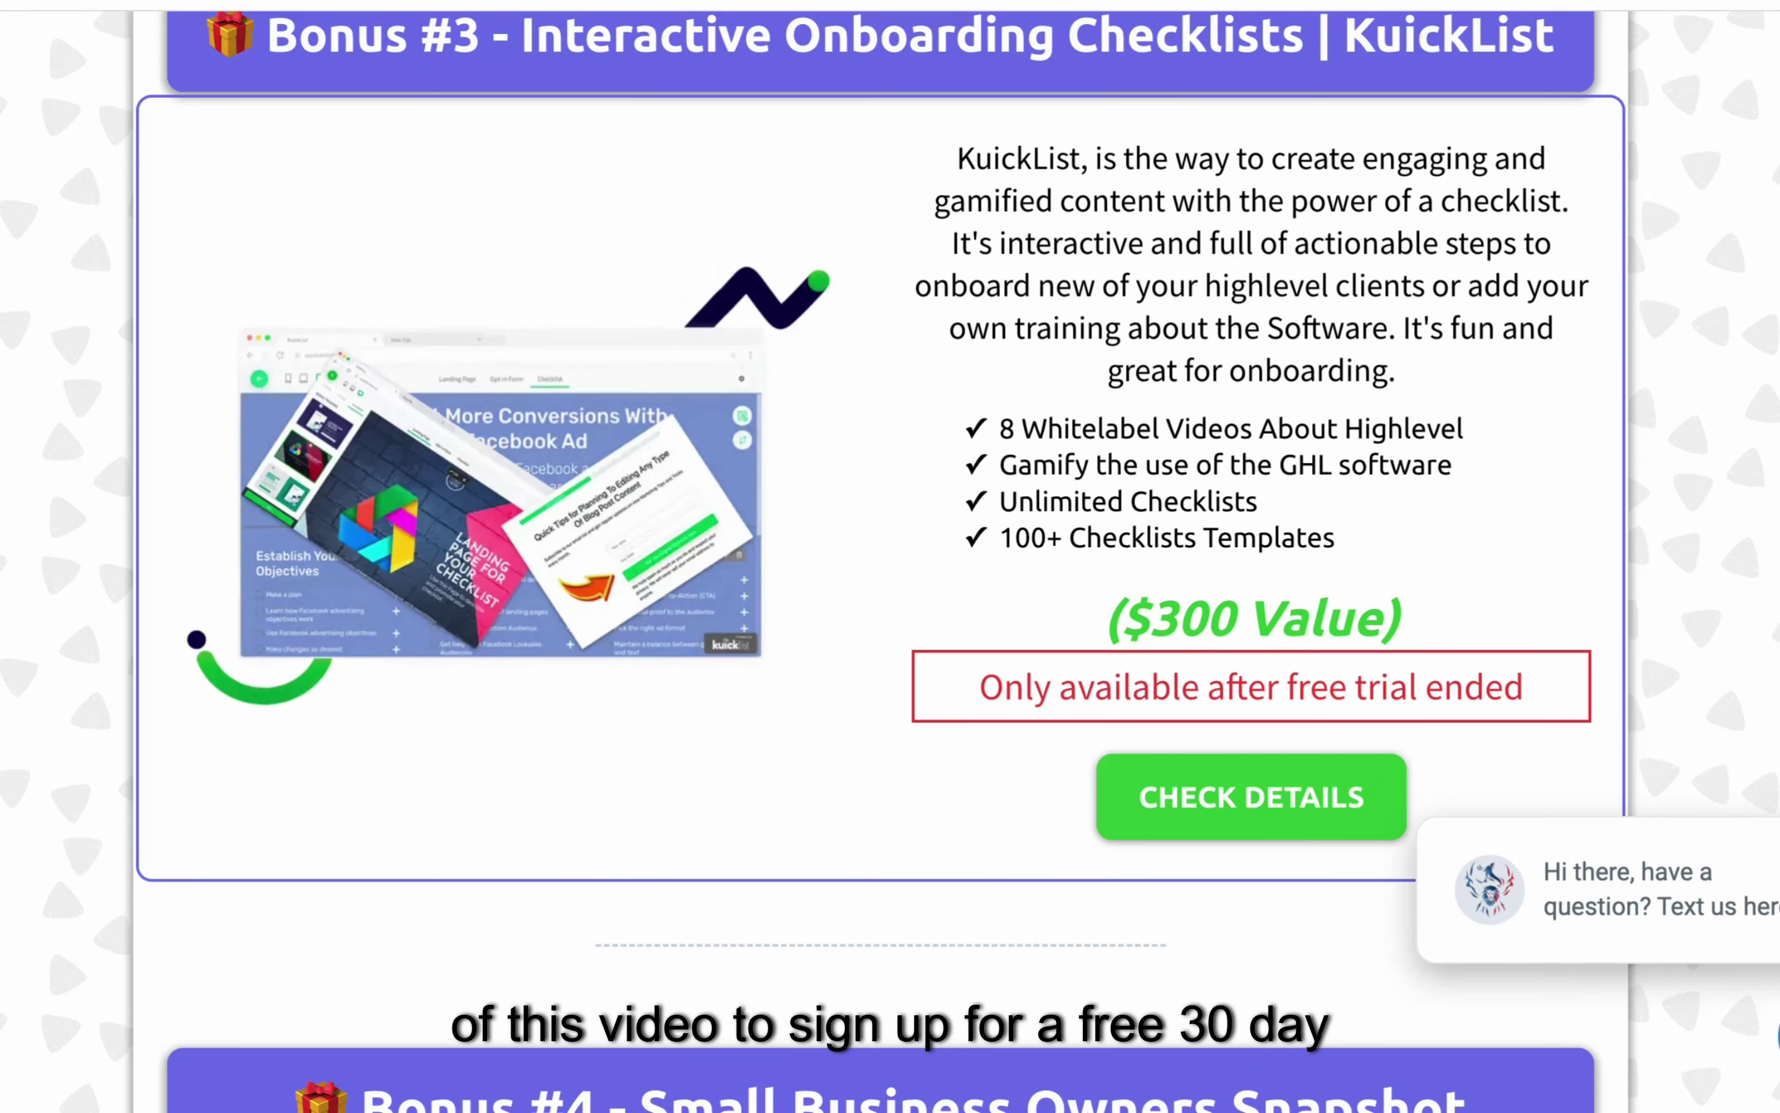
Step: Examine the GoHighLevel bonus offer page, including the listed free bonuses and the headline sign-up offer
scroll(890, 556, "up", 15)
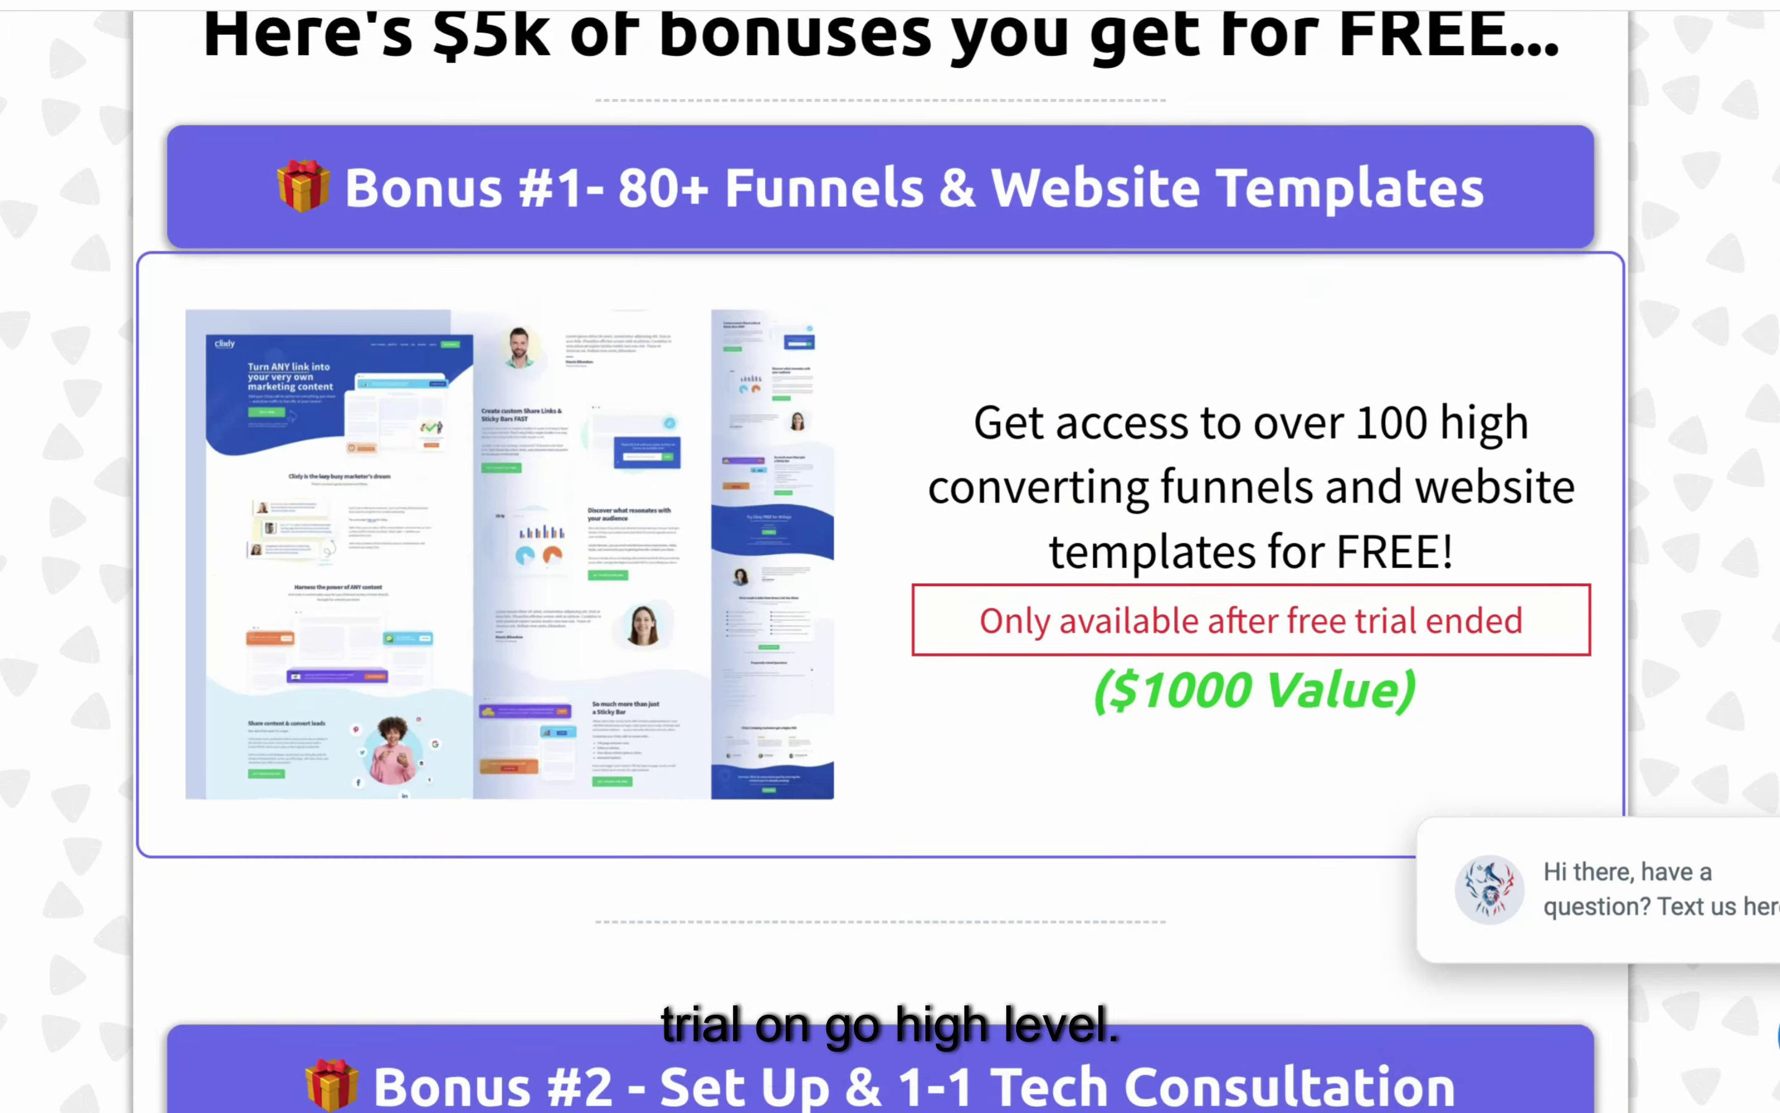
scroll(890, 556, "up", 5)
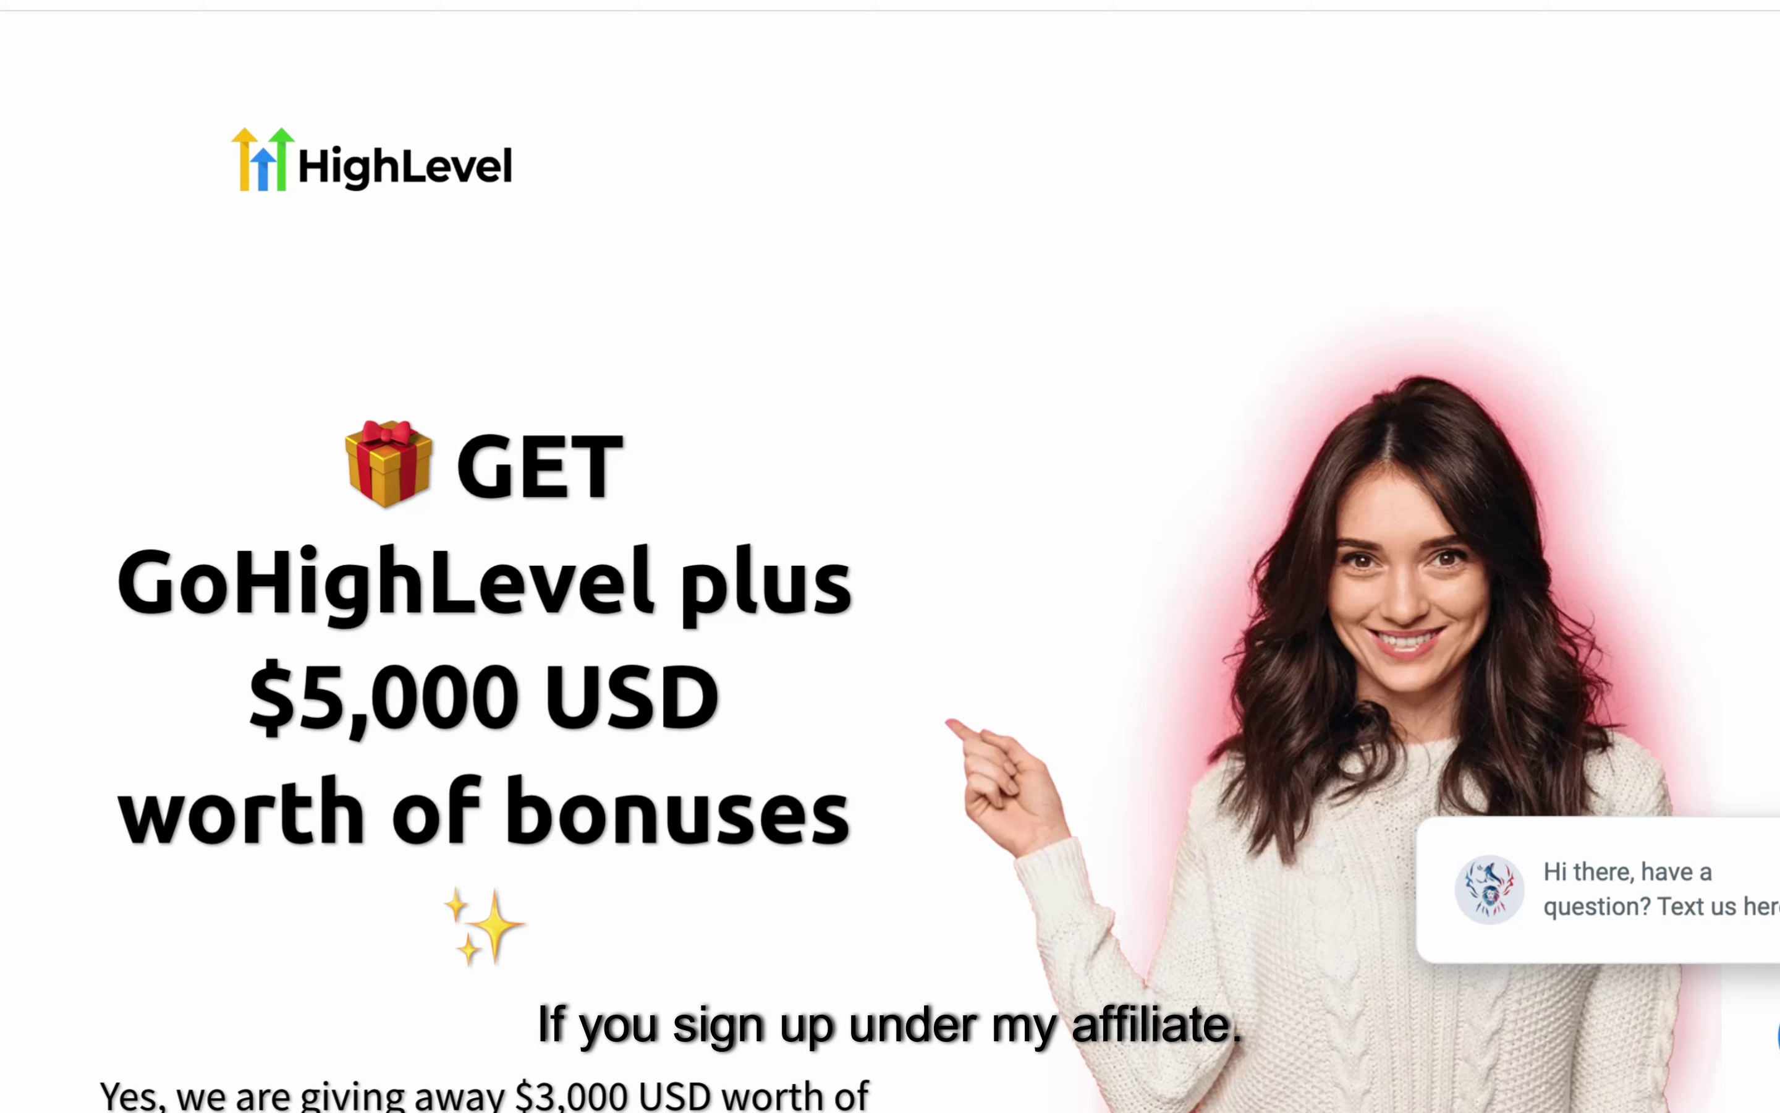
scroll(890, 556, "down", 2)
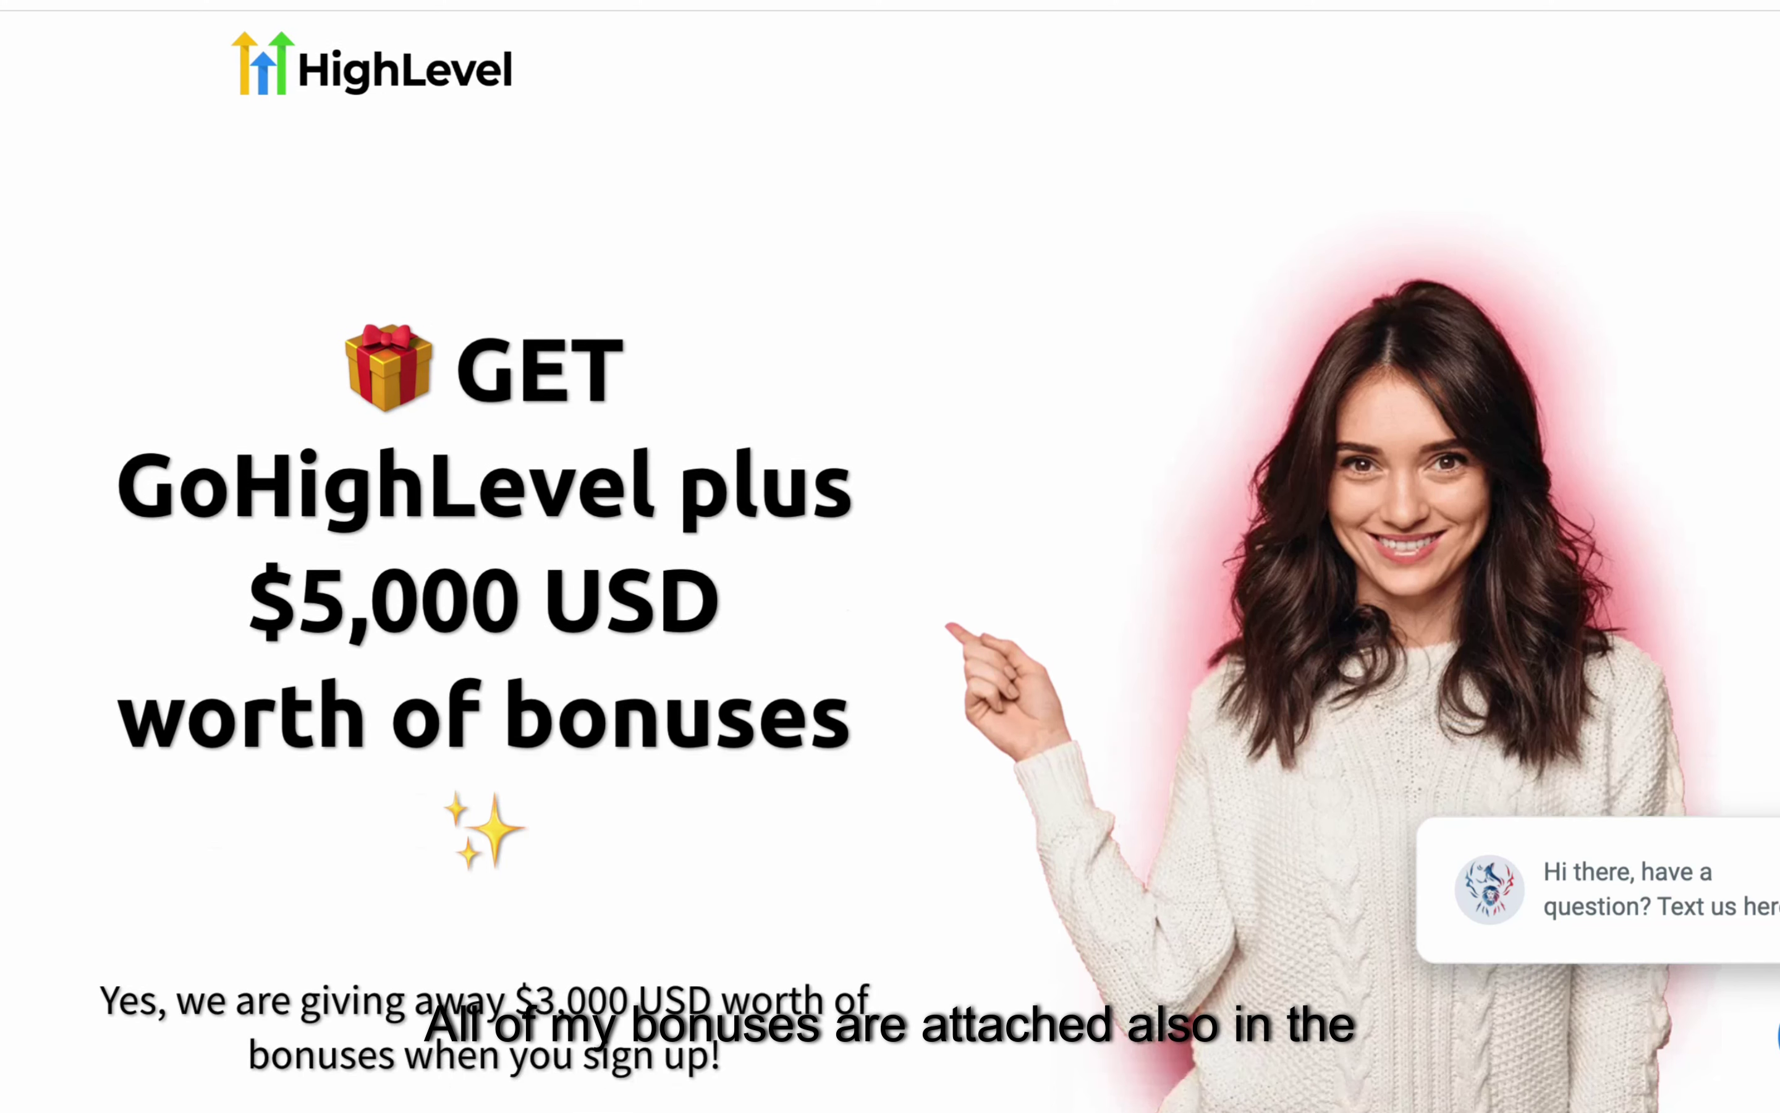
scroll(890, 556, "down", 1)
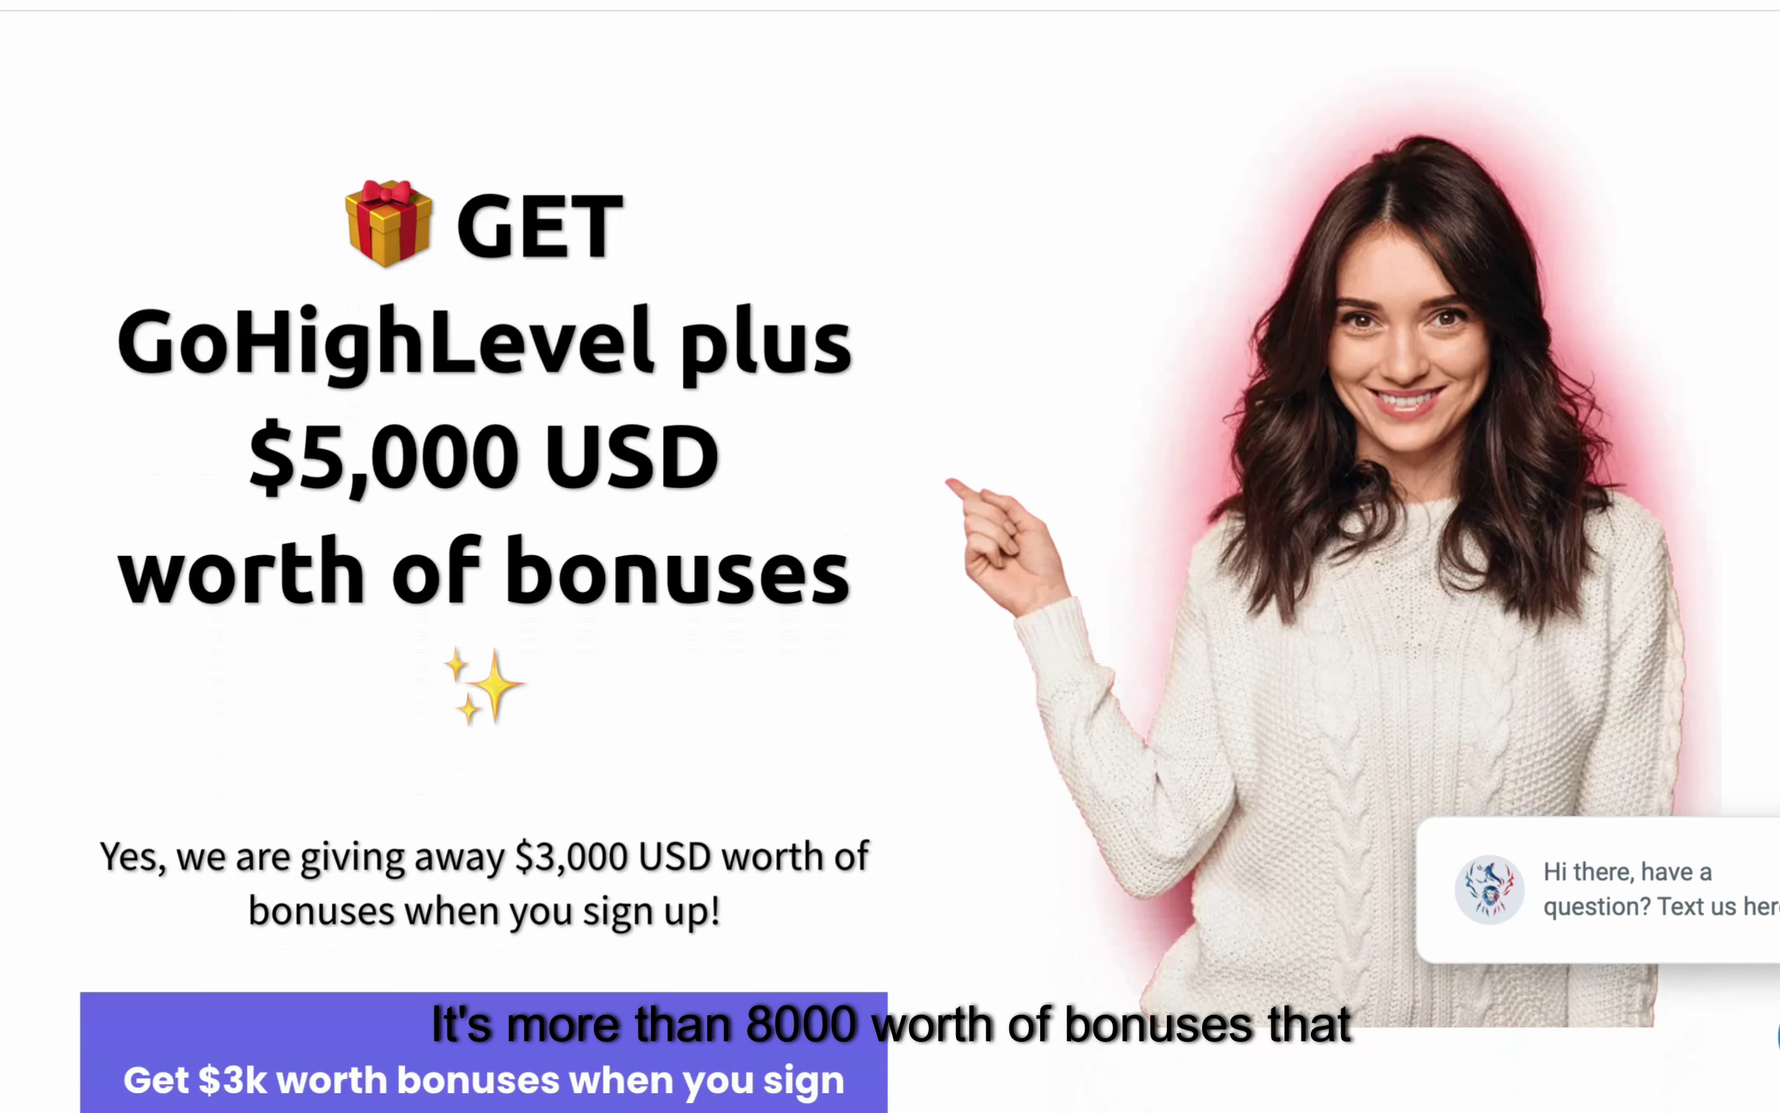
scroll(890, 557, "down", 3)
scroll(890, 556, "up", 6)
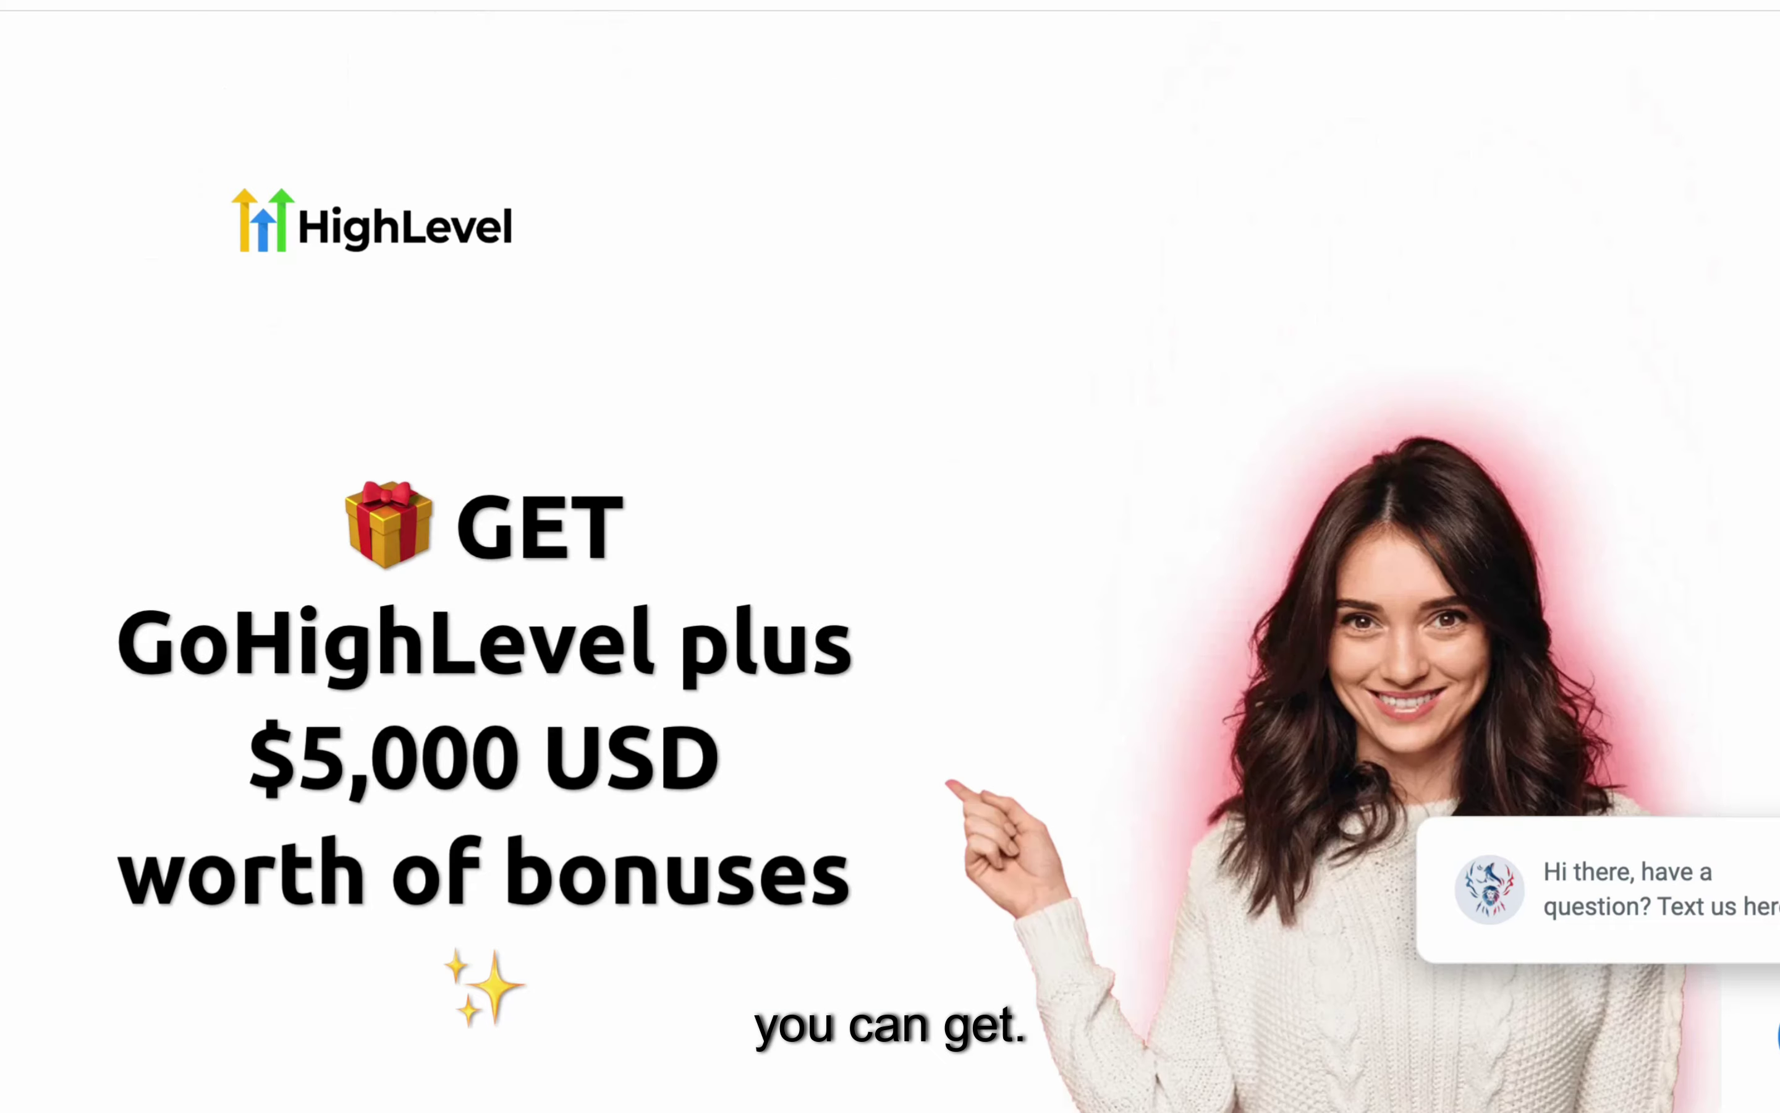
scroll(890, 557, "down", 1)
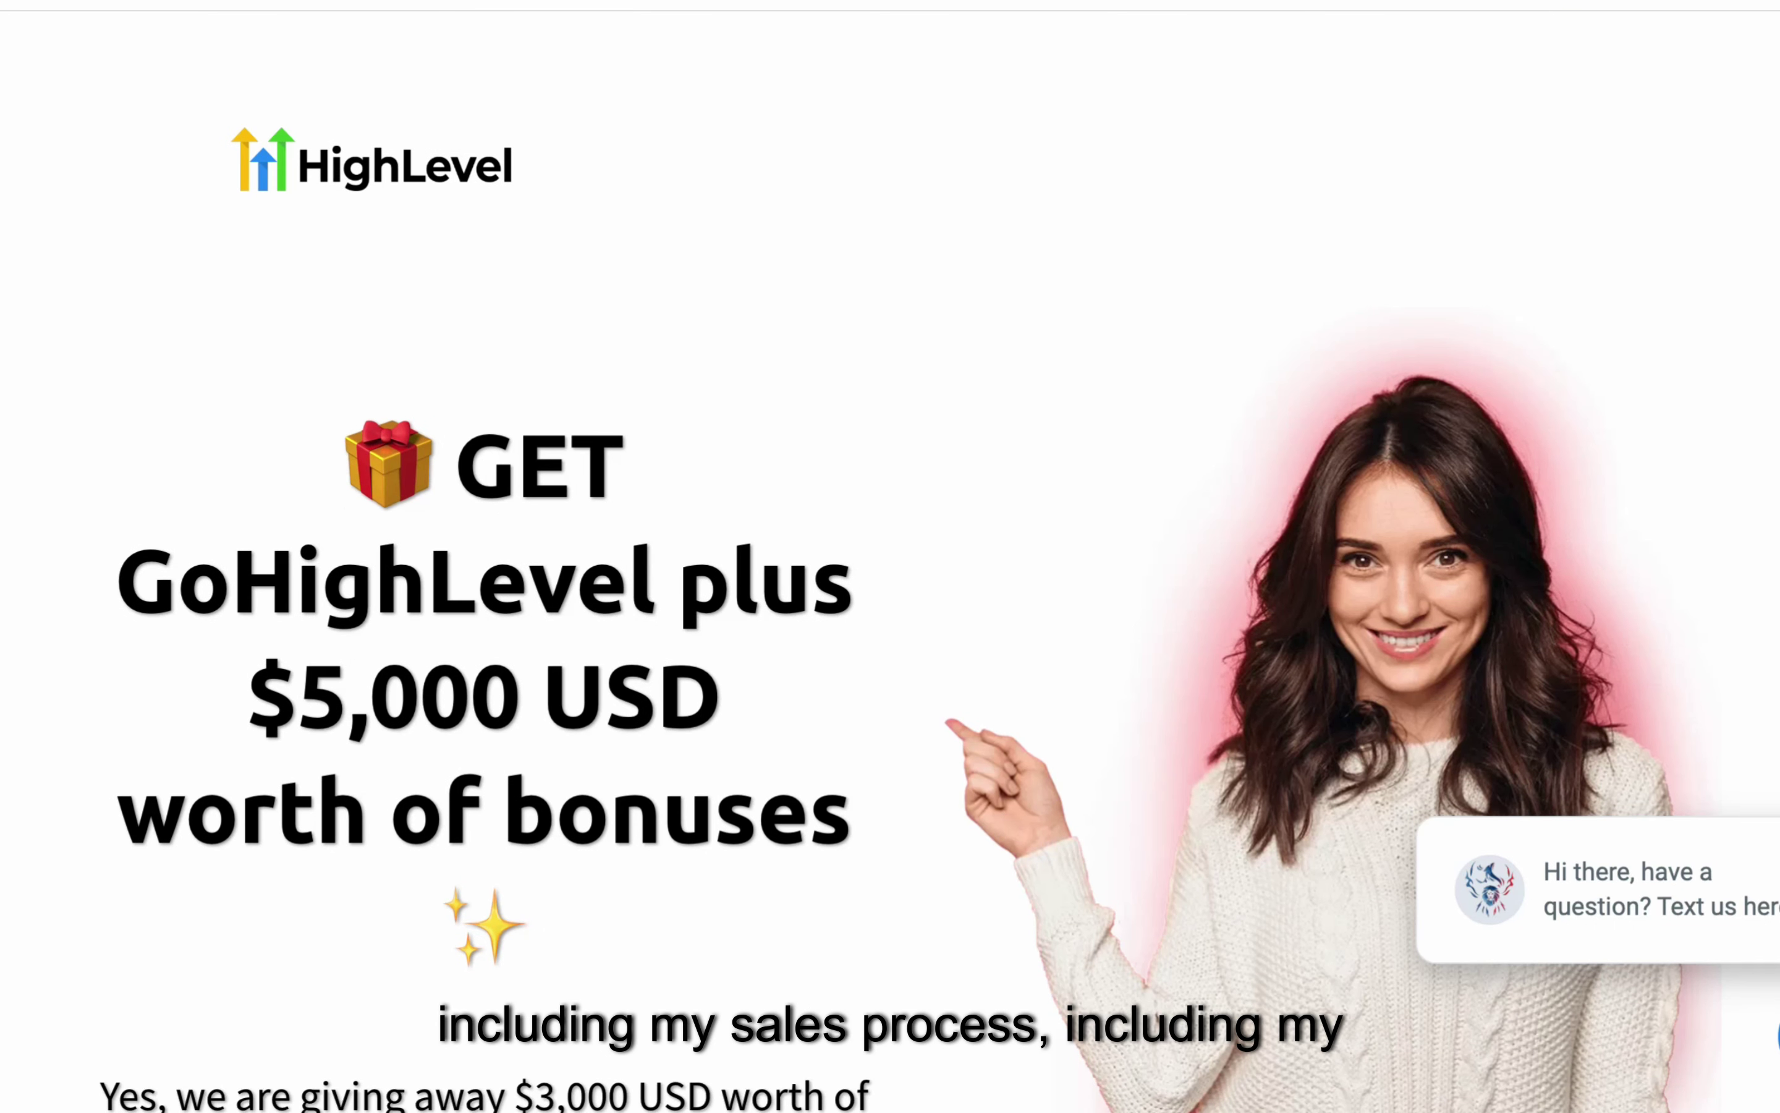
scroll(890, 556, "down", 4)
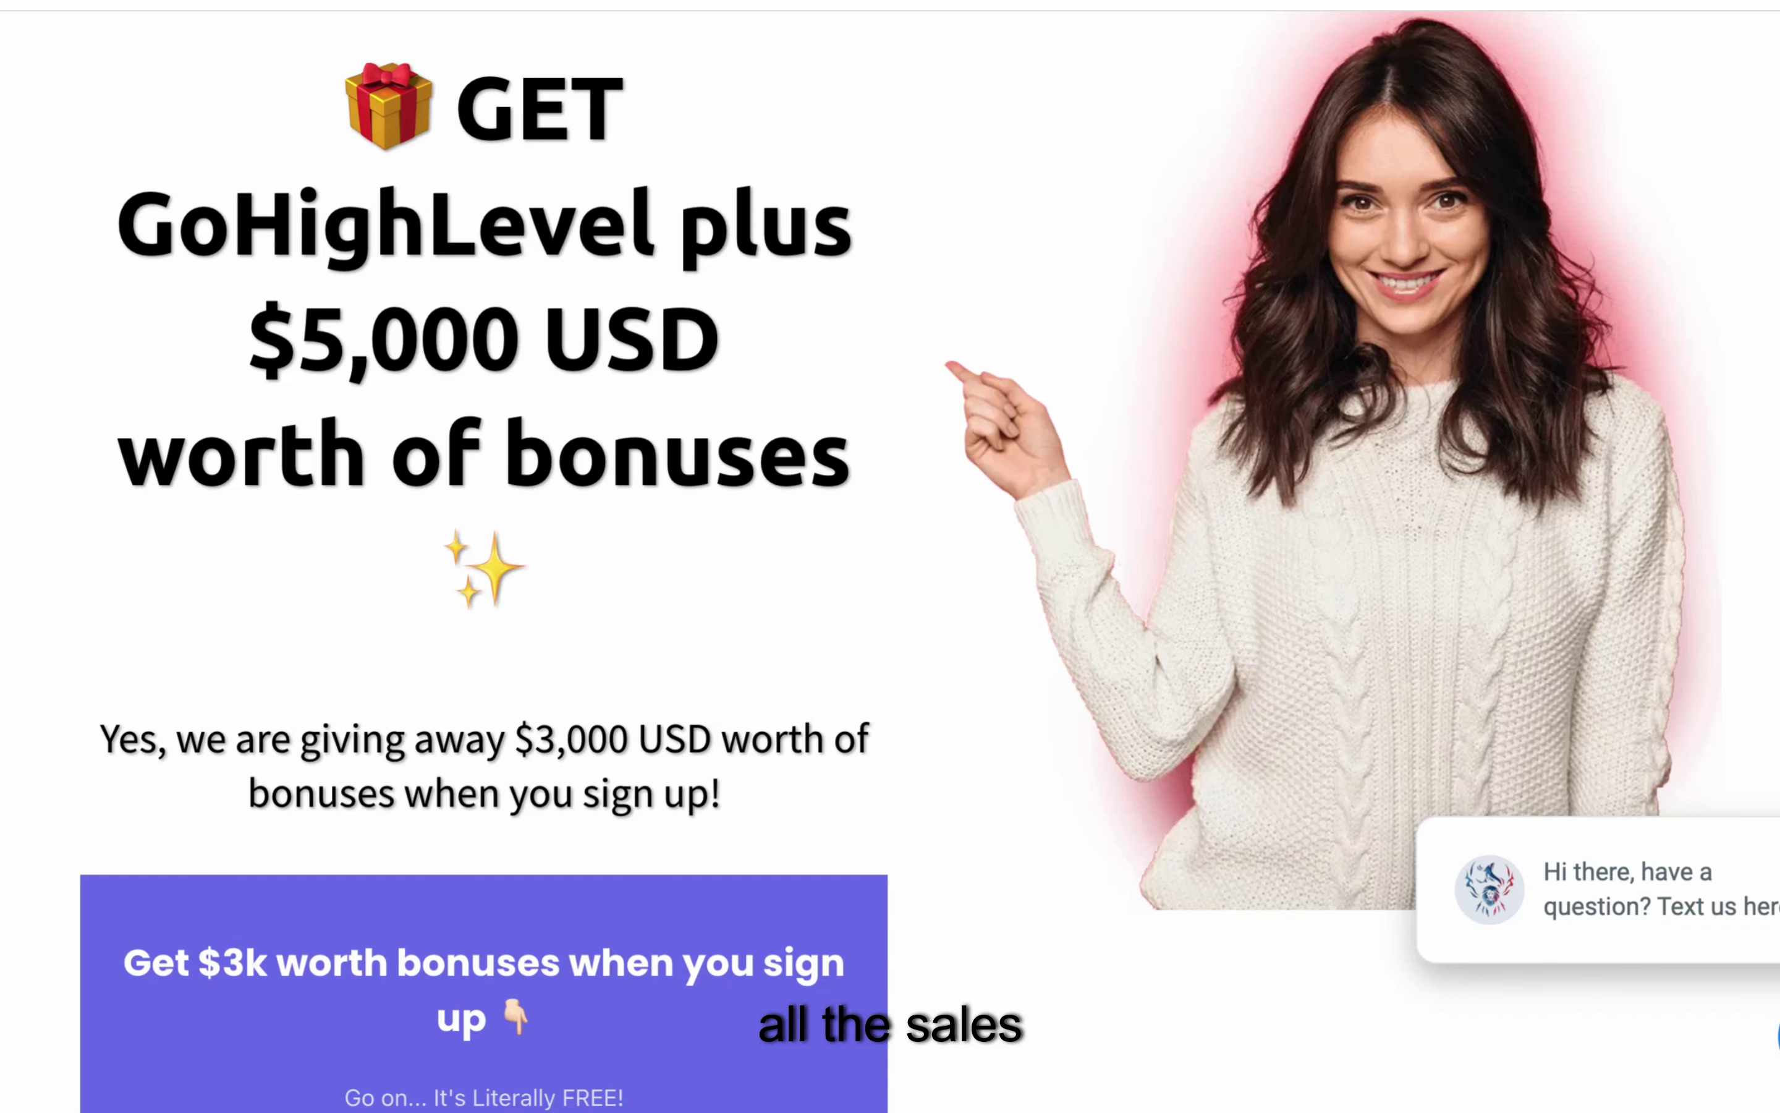
scroll(890, 557, "down", 3)
scroll(890, 557, "down", 5)
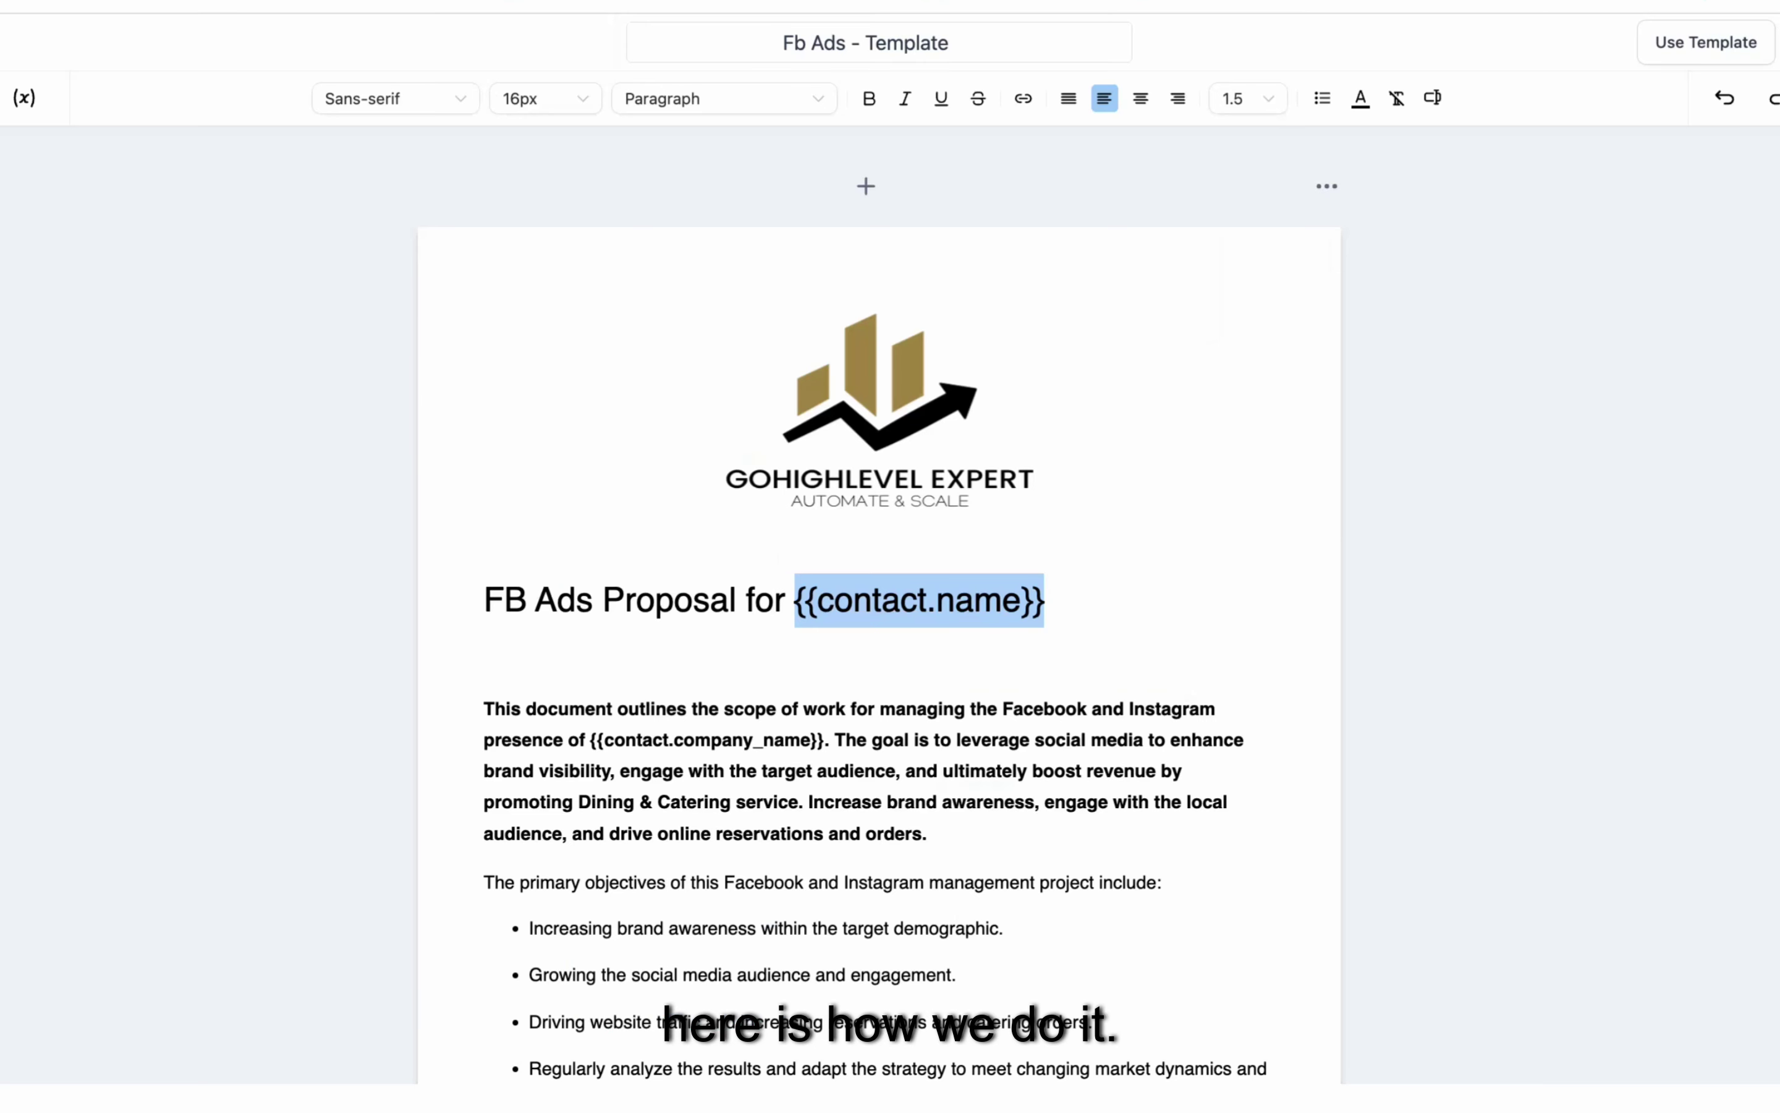
Step: Examine the introduction of the Fb Ads - Template document and select the proposal heading containing the {{contact.name}} custom value
scroll(879, 588, "down", 3)
scroll(879, 603, "down", 3)
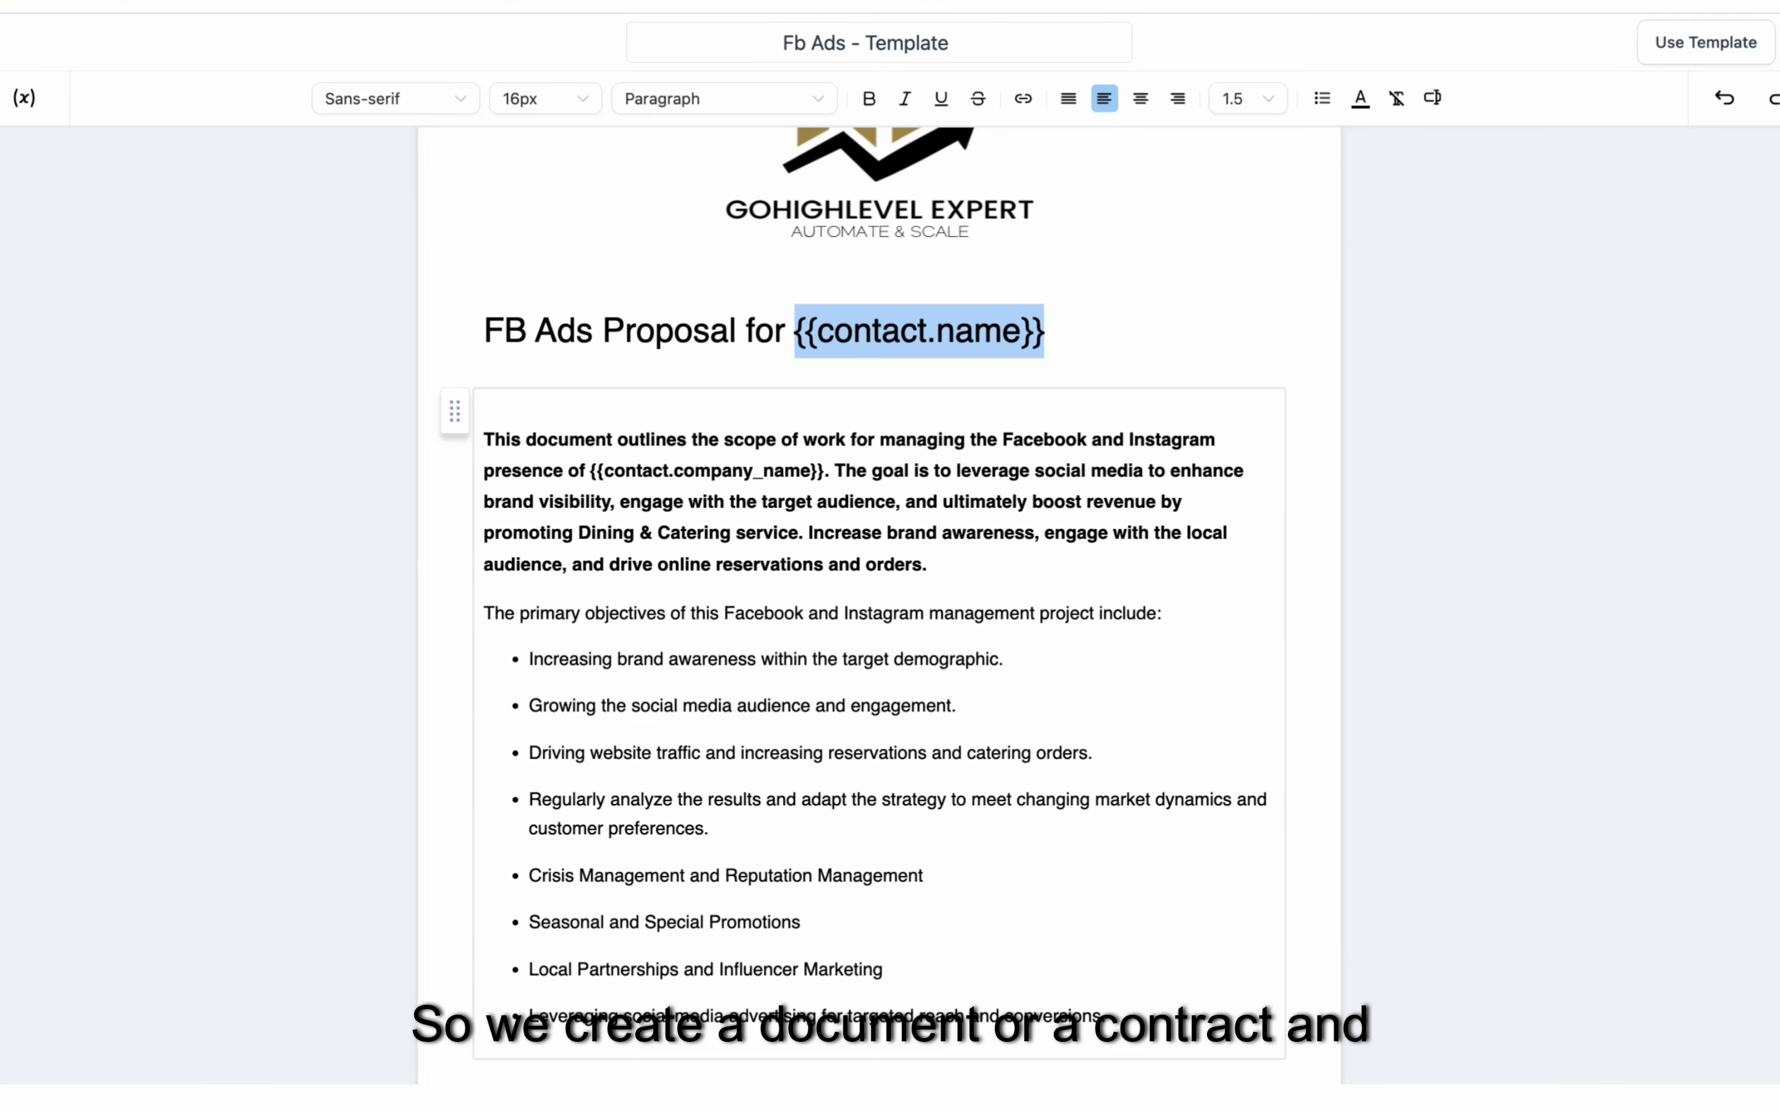
scroll(879, 603, "down", 2)
scroll(878, 604, "up", 3)
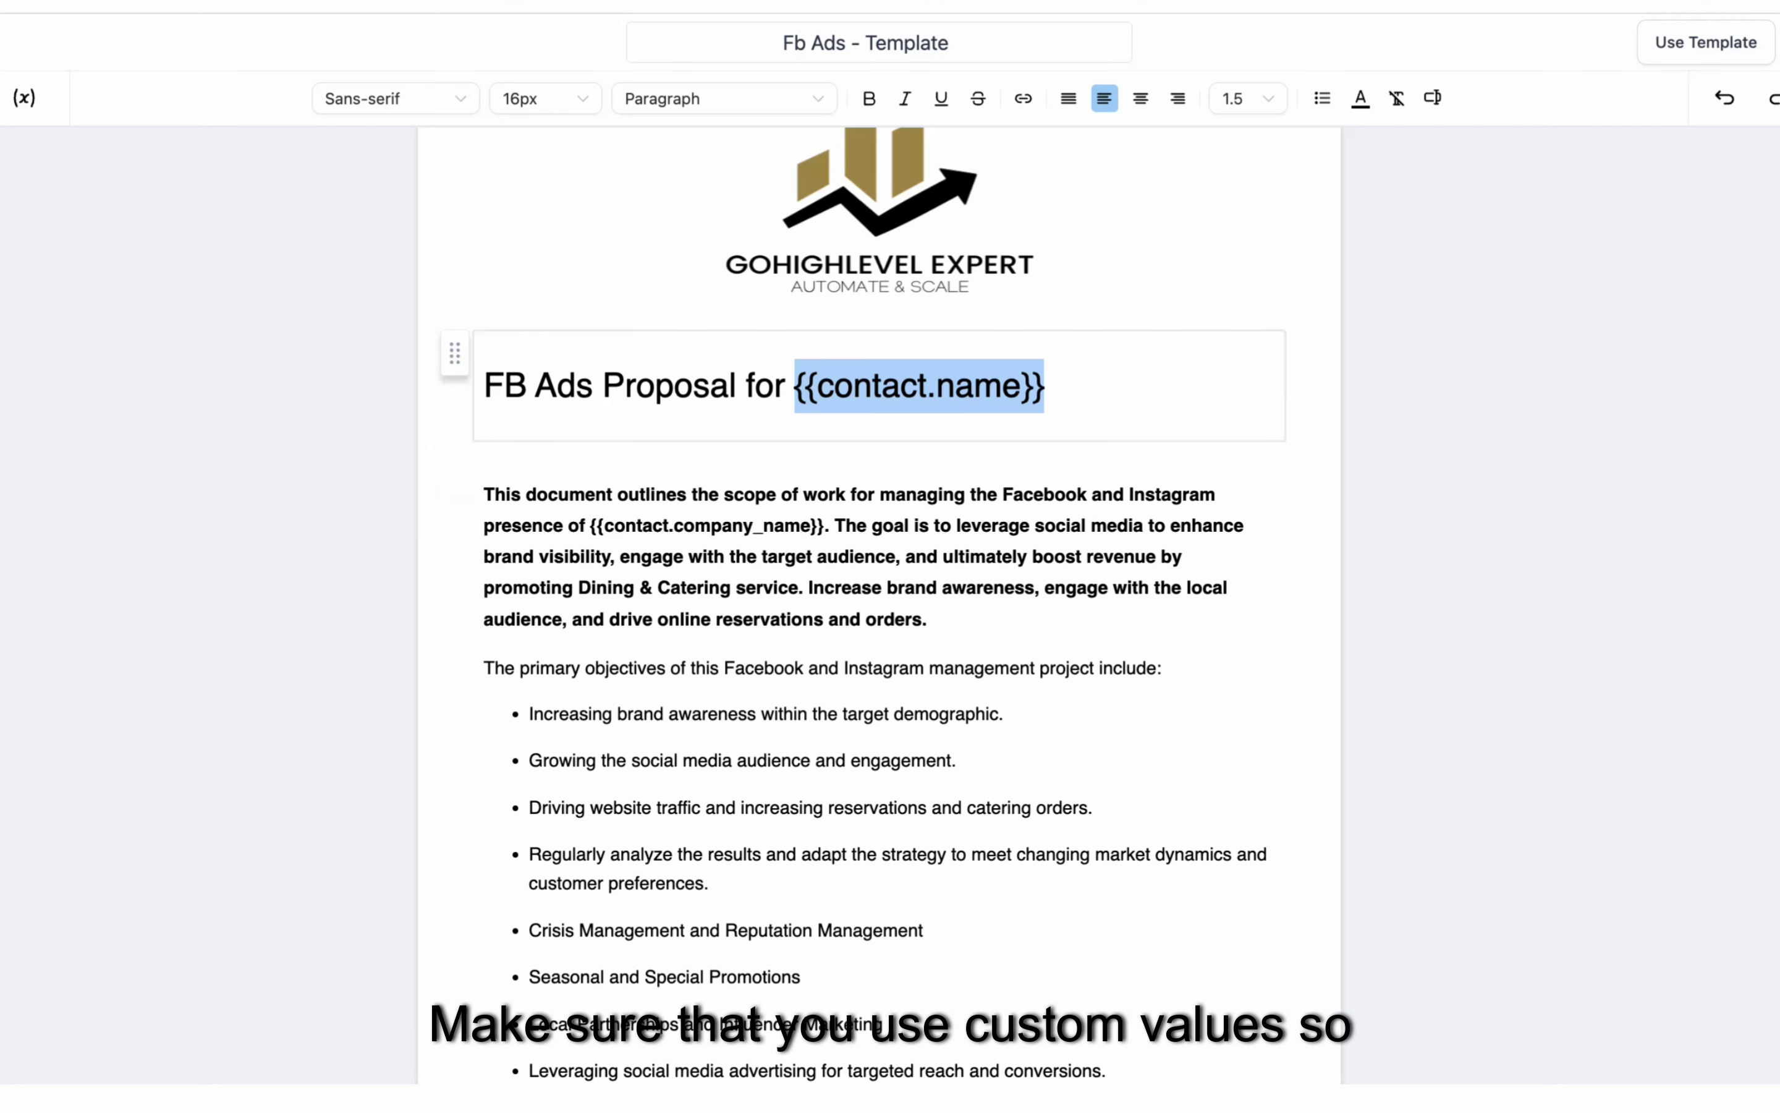
left_click(1047, 391)
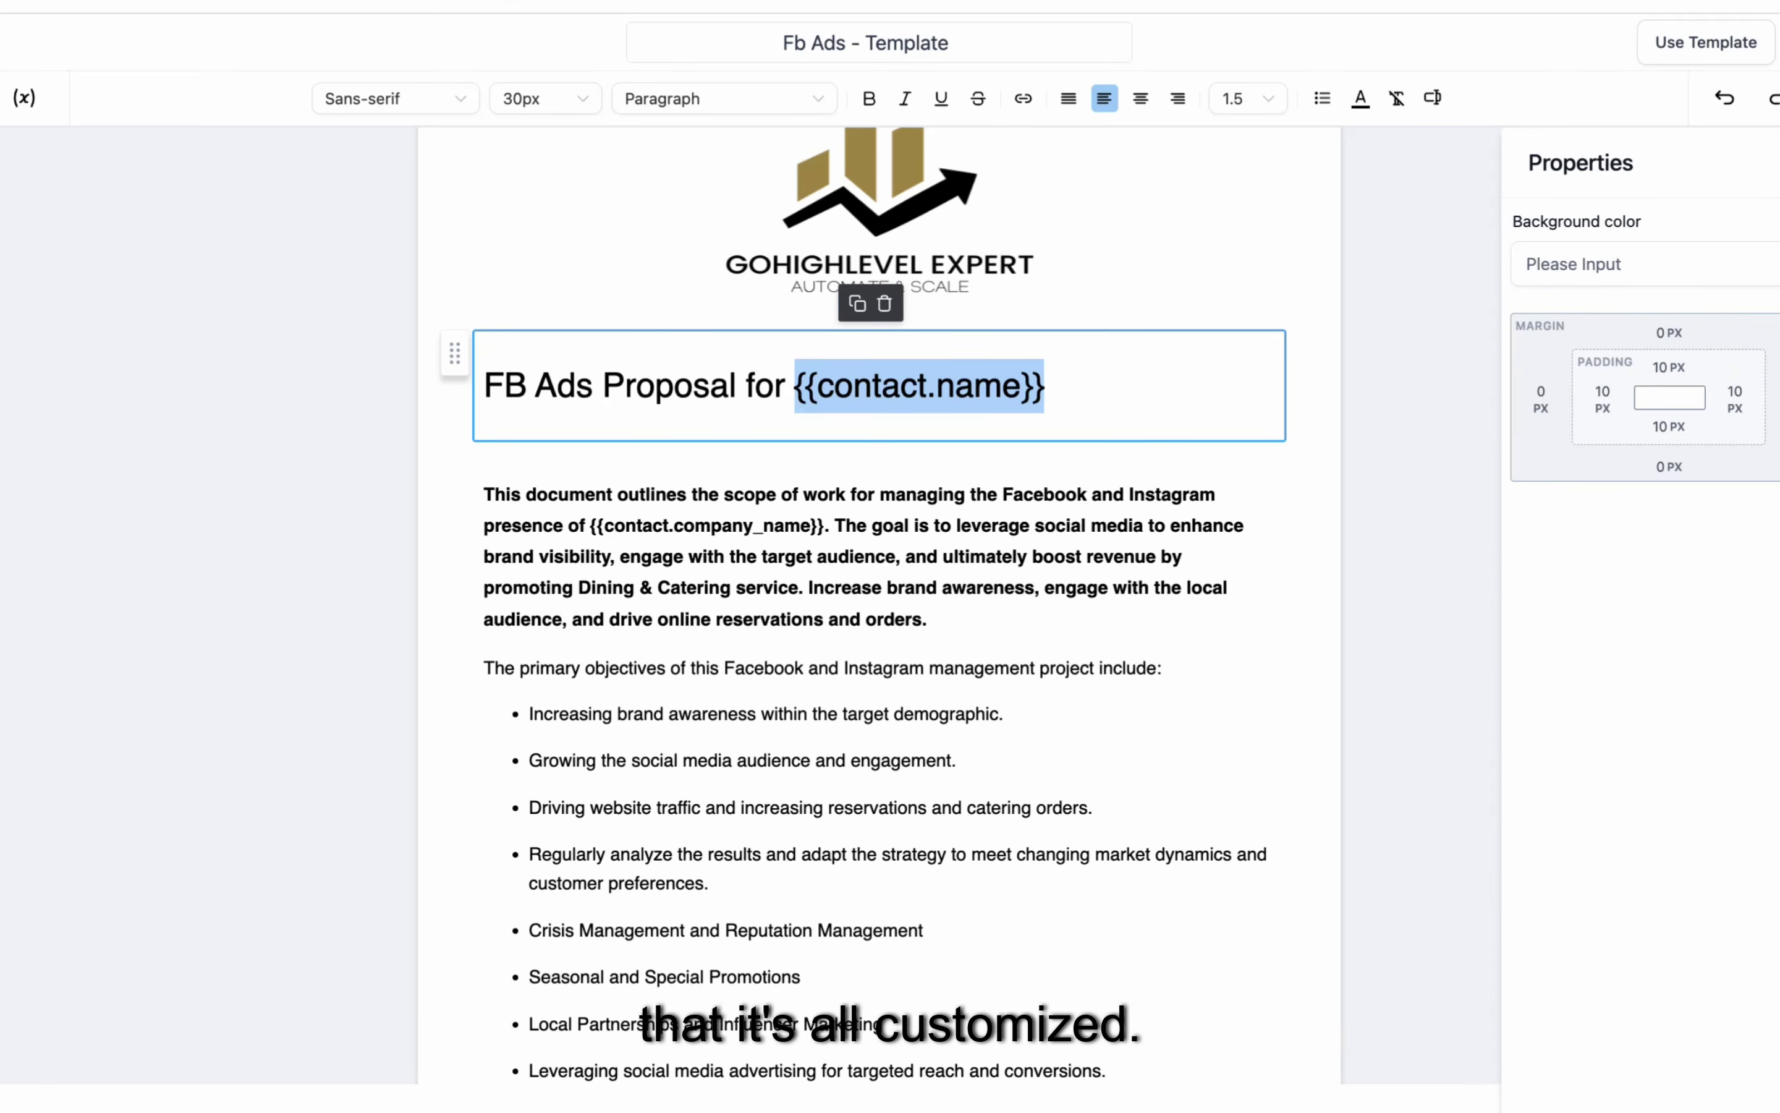
Step: Review the rest of the contract template, from scope of work and estimated results to the pricing table and signature field
scroll(879, 588, "down", 5)
scroll(879, 588, "up", 3)
scroll(879, 588, "down", 1)
scroll(879, 604, "down", 15)
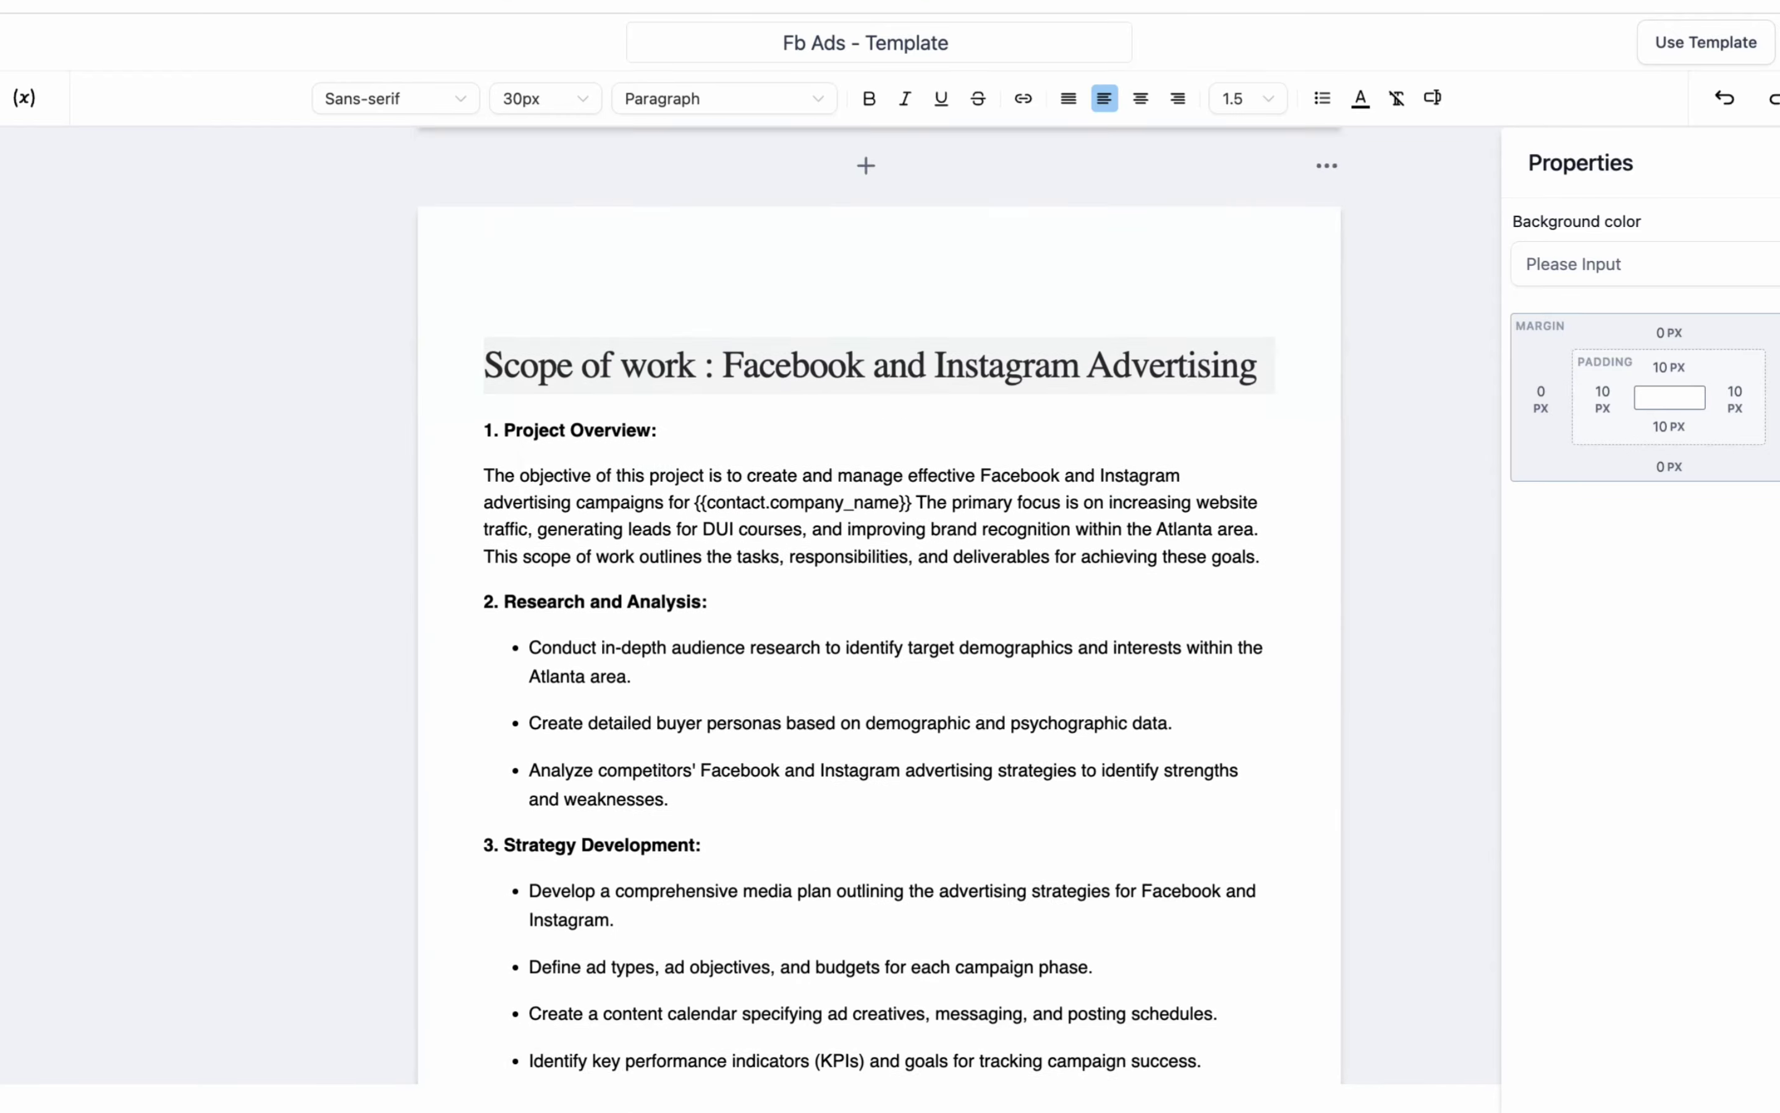
scroll(879, 603, "down", 20)
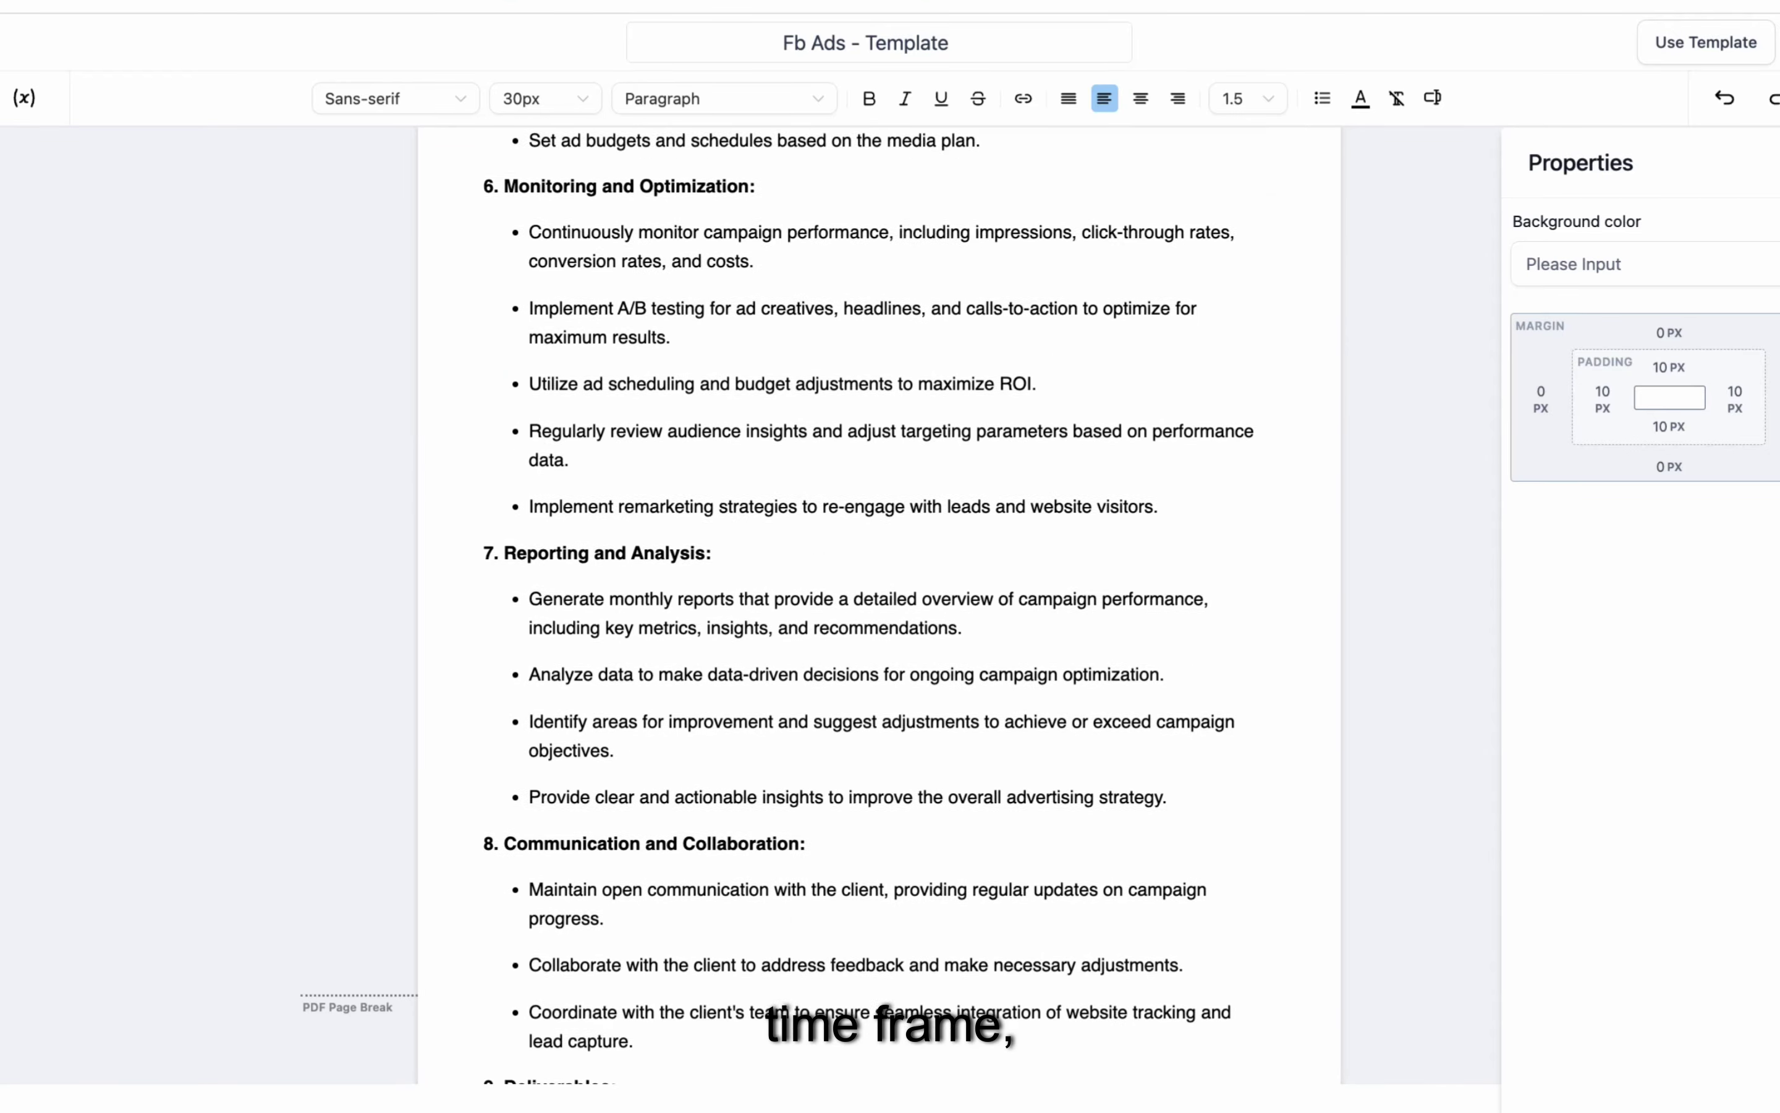
scroll(879, 603, "down", 9)
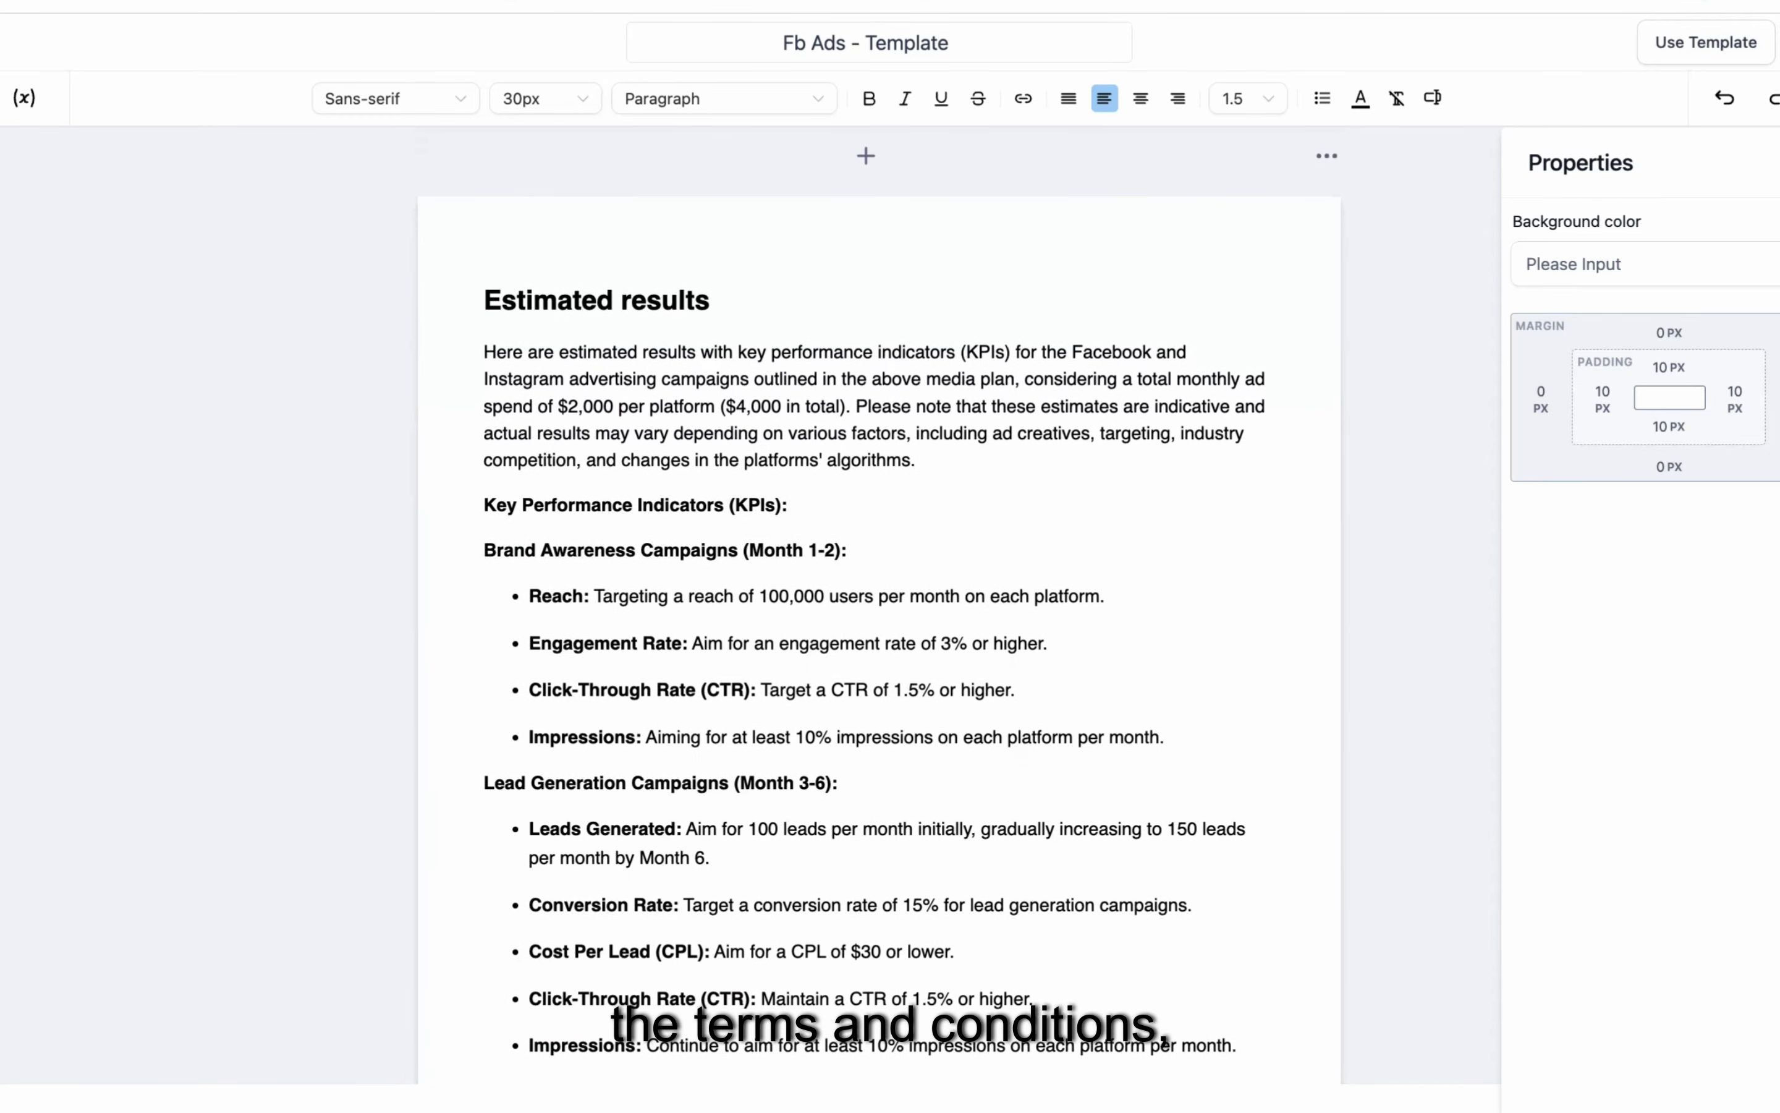
scroll(878, 603, "down", 18)
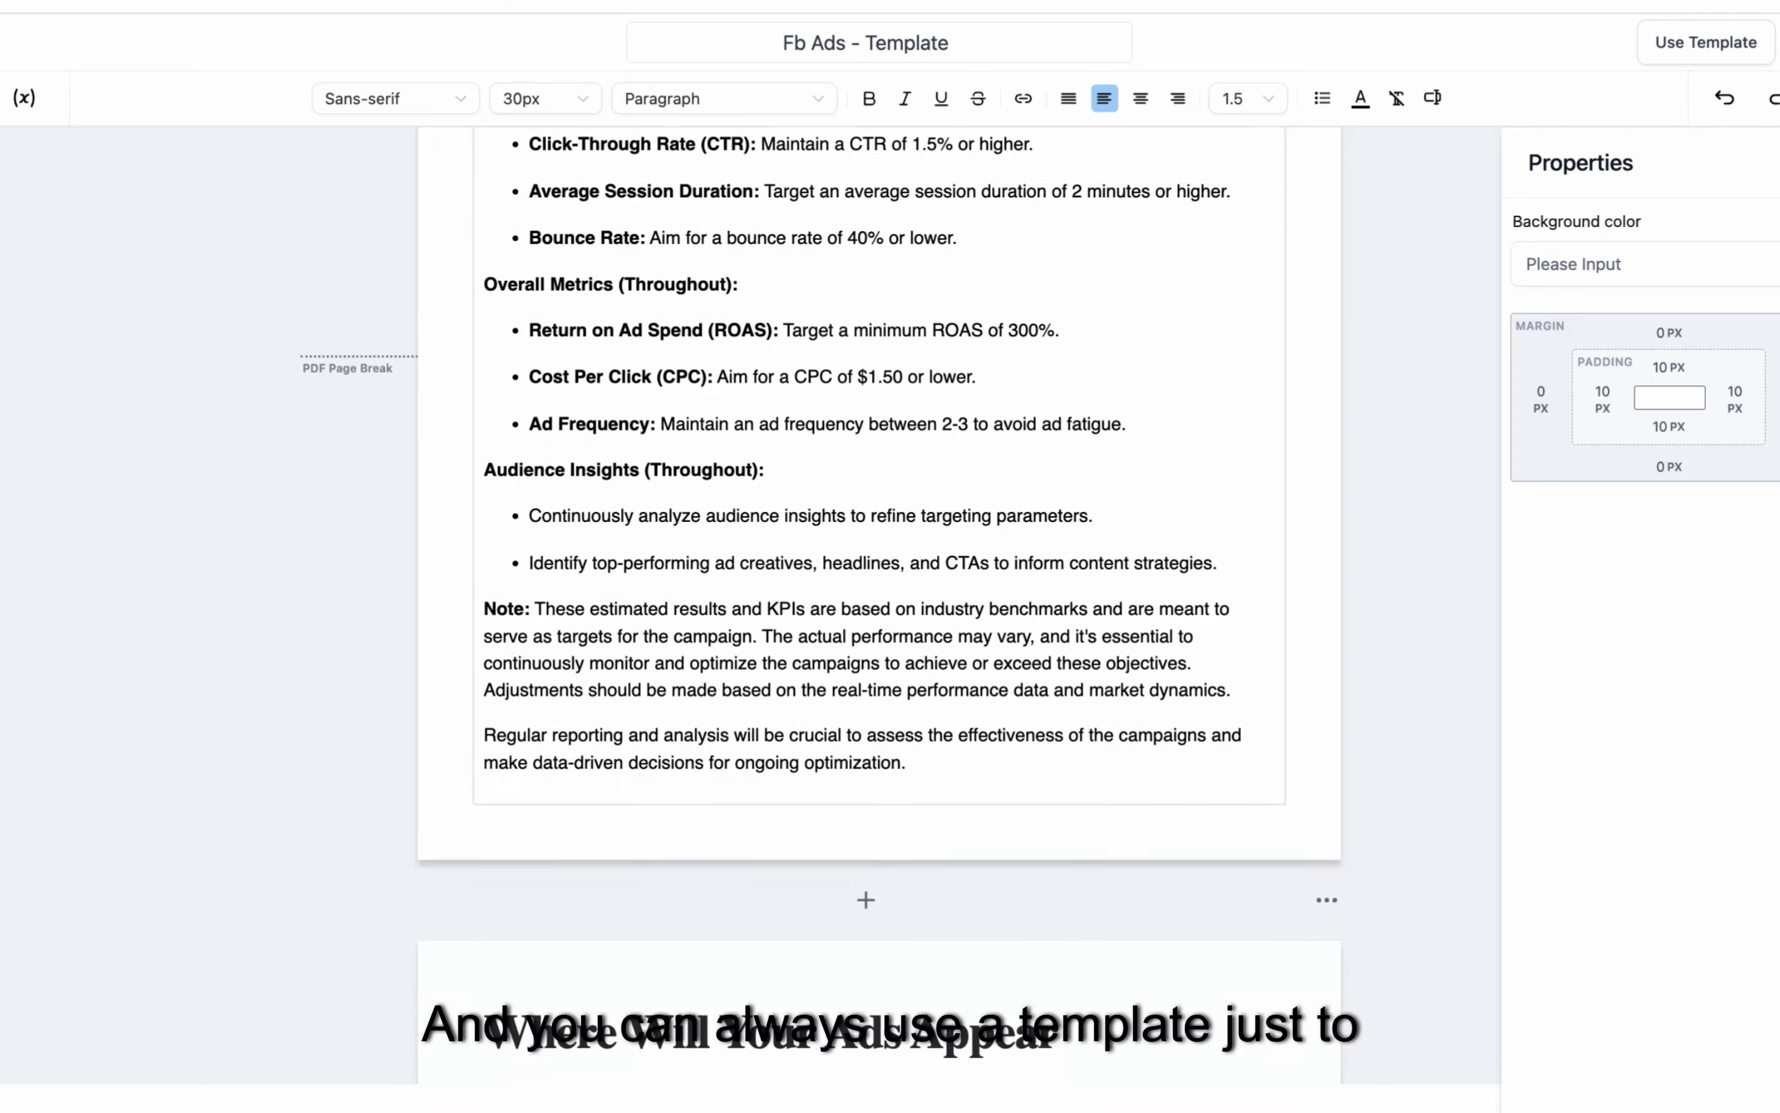
scroll(879, 603, "down", 6)
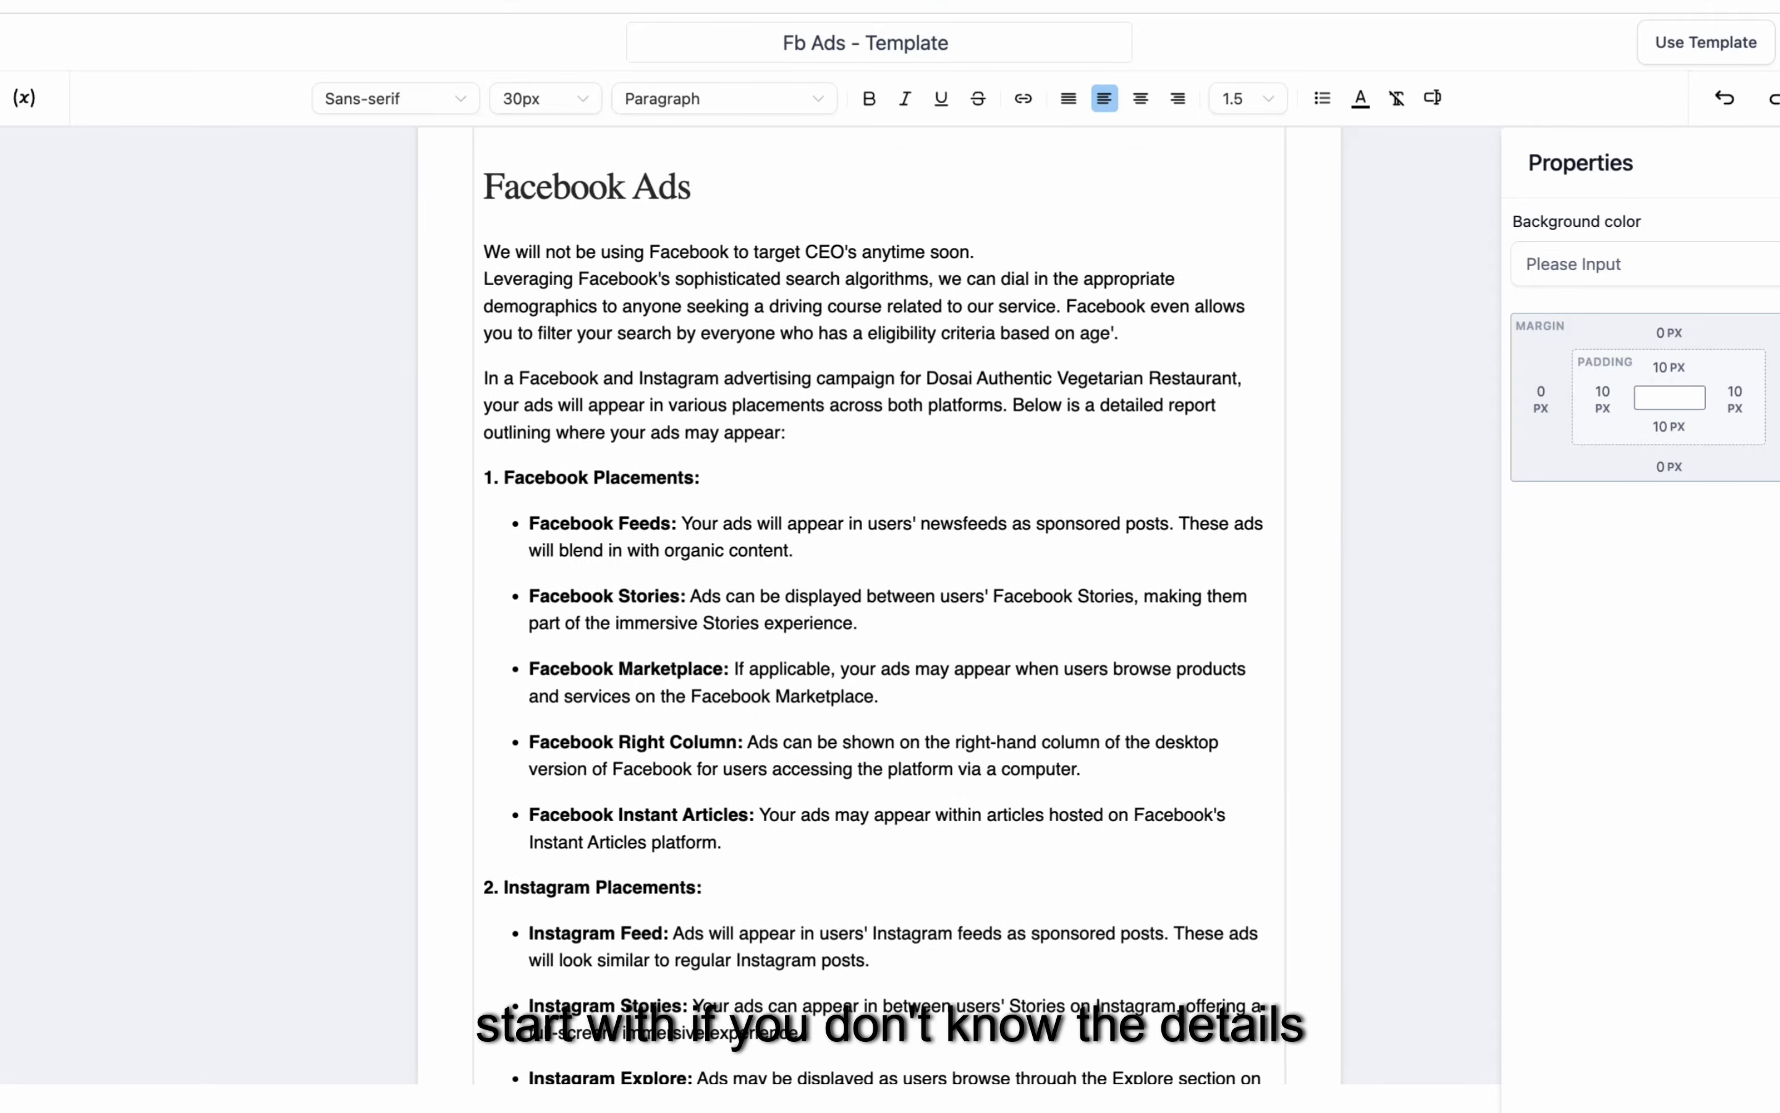
scroll(879, 603, "down", 20)
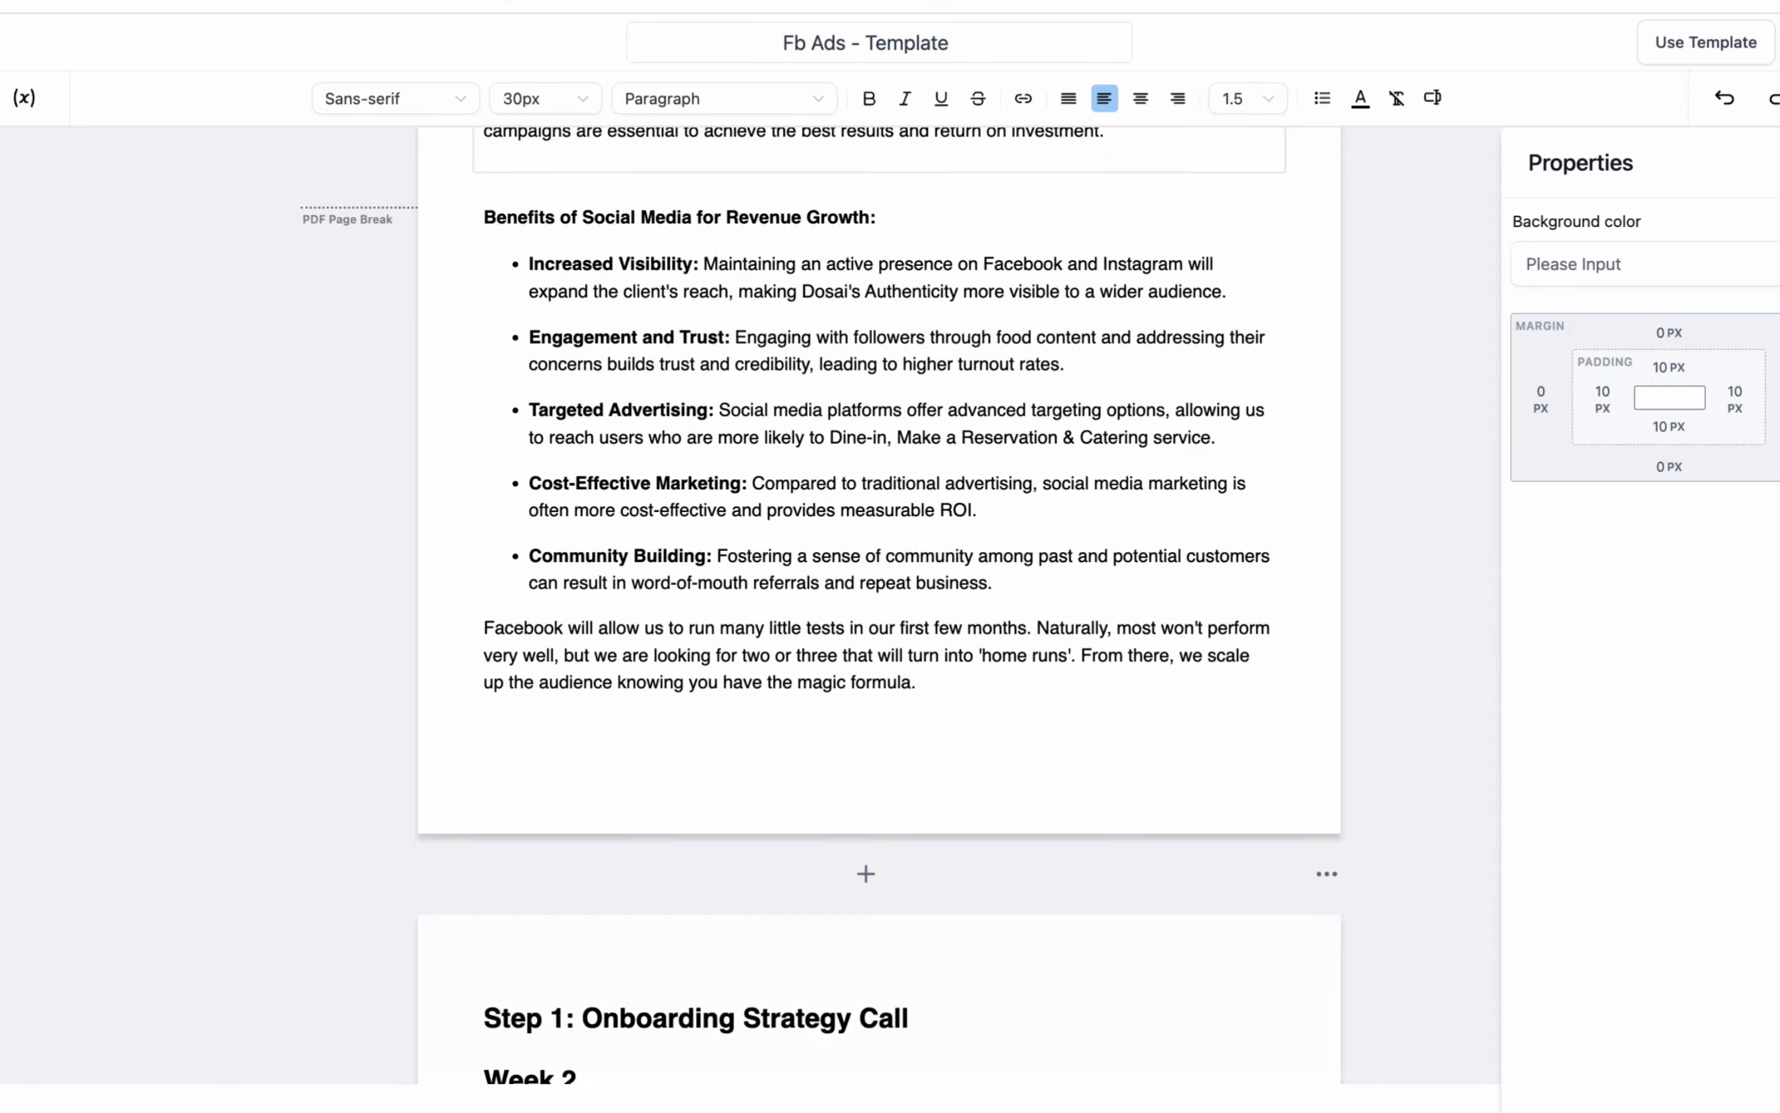
scroll(879, 603, "down", 9)
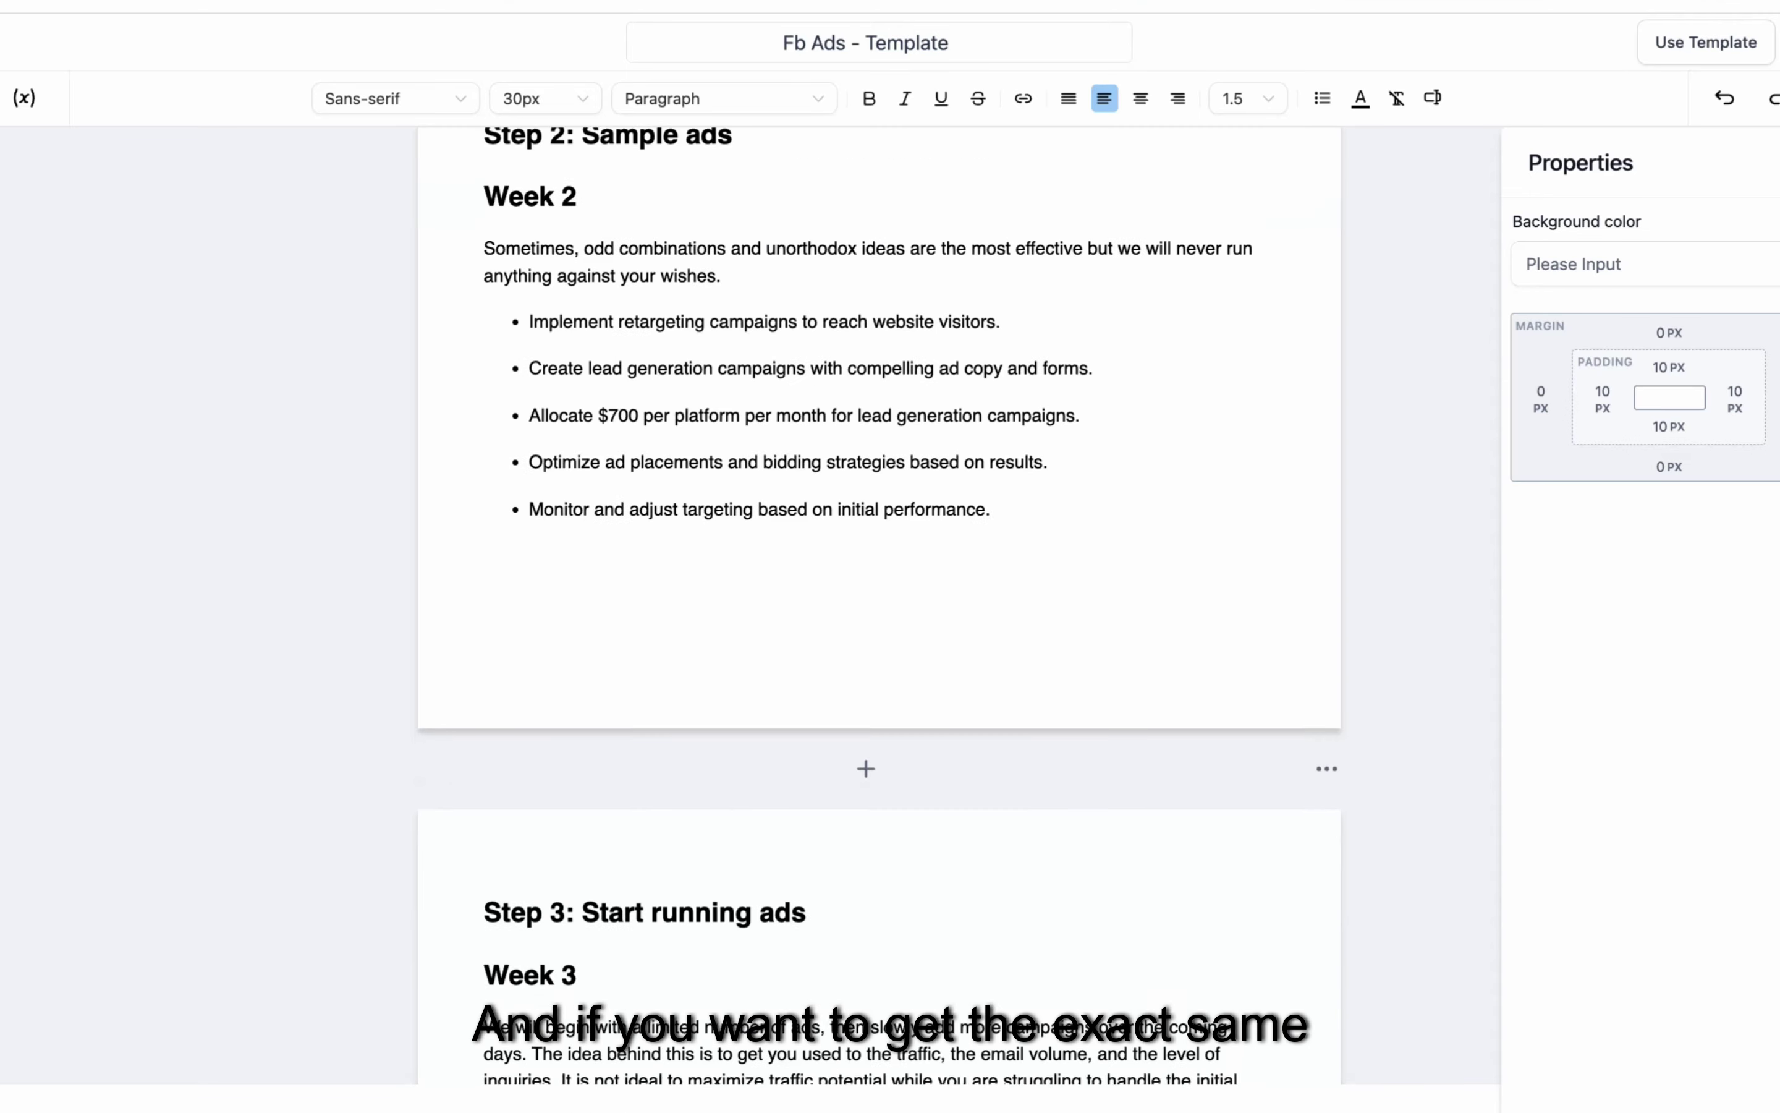
scroll(879, 604, "down", 10)
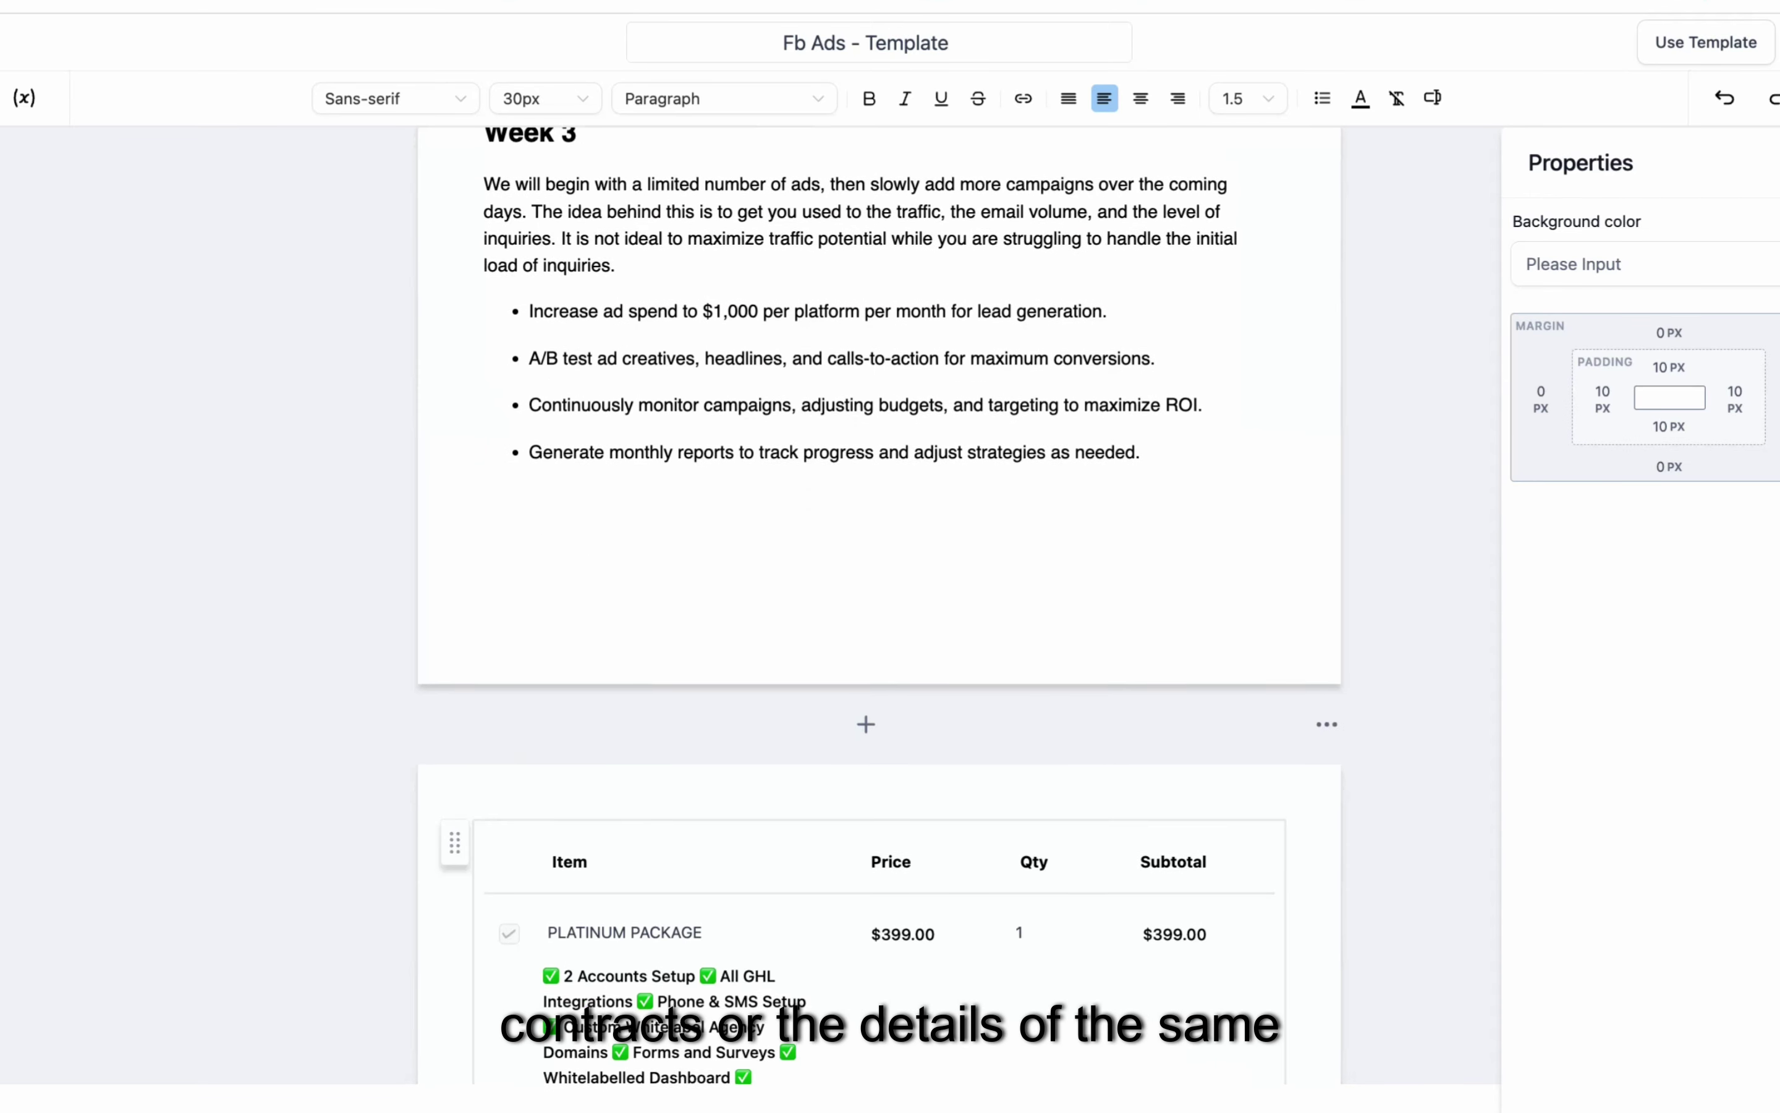
scroll(879, 604, "down", 2)
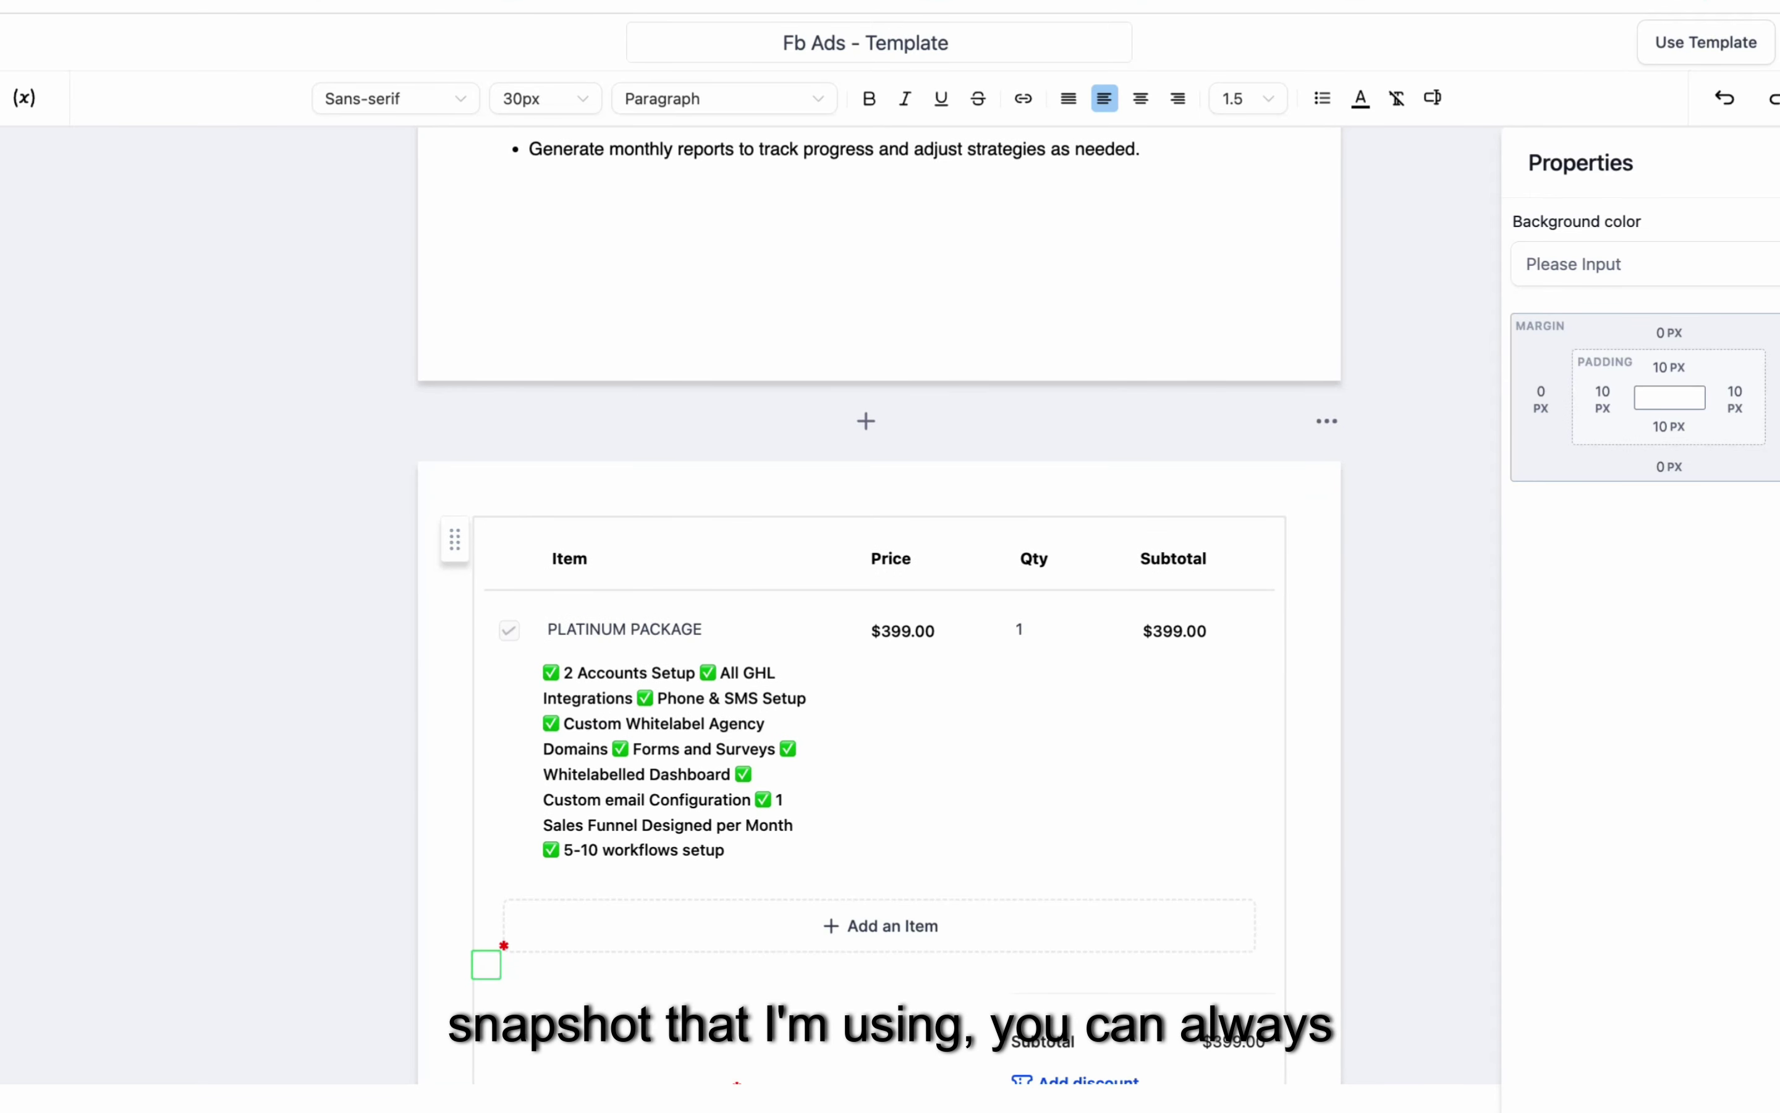
scroll(879, 604, "down", 2)
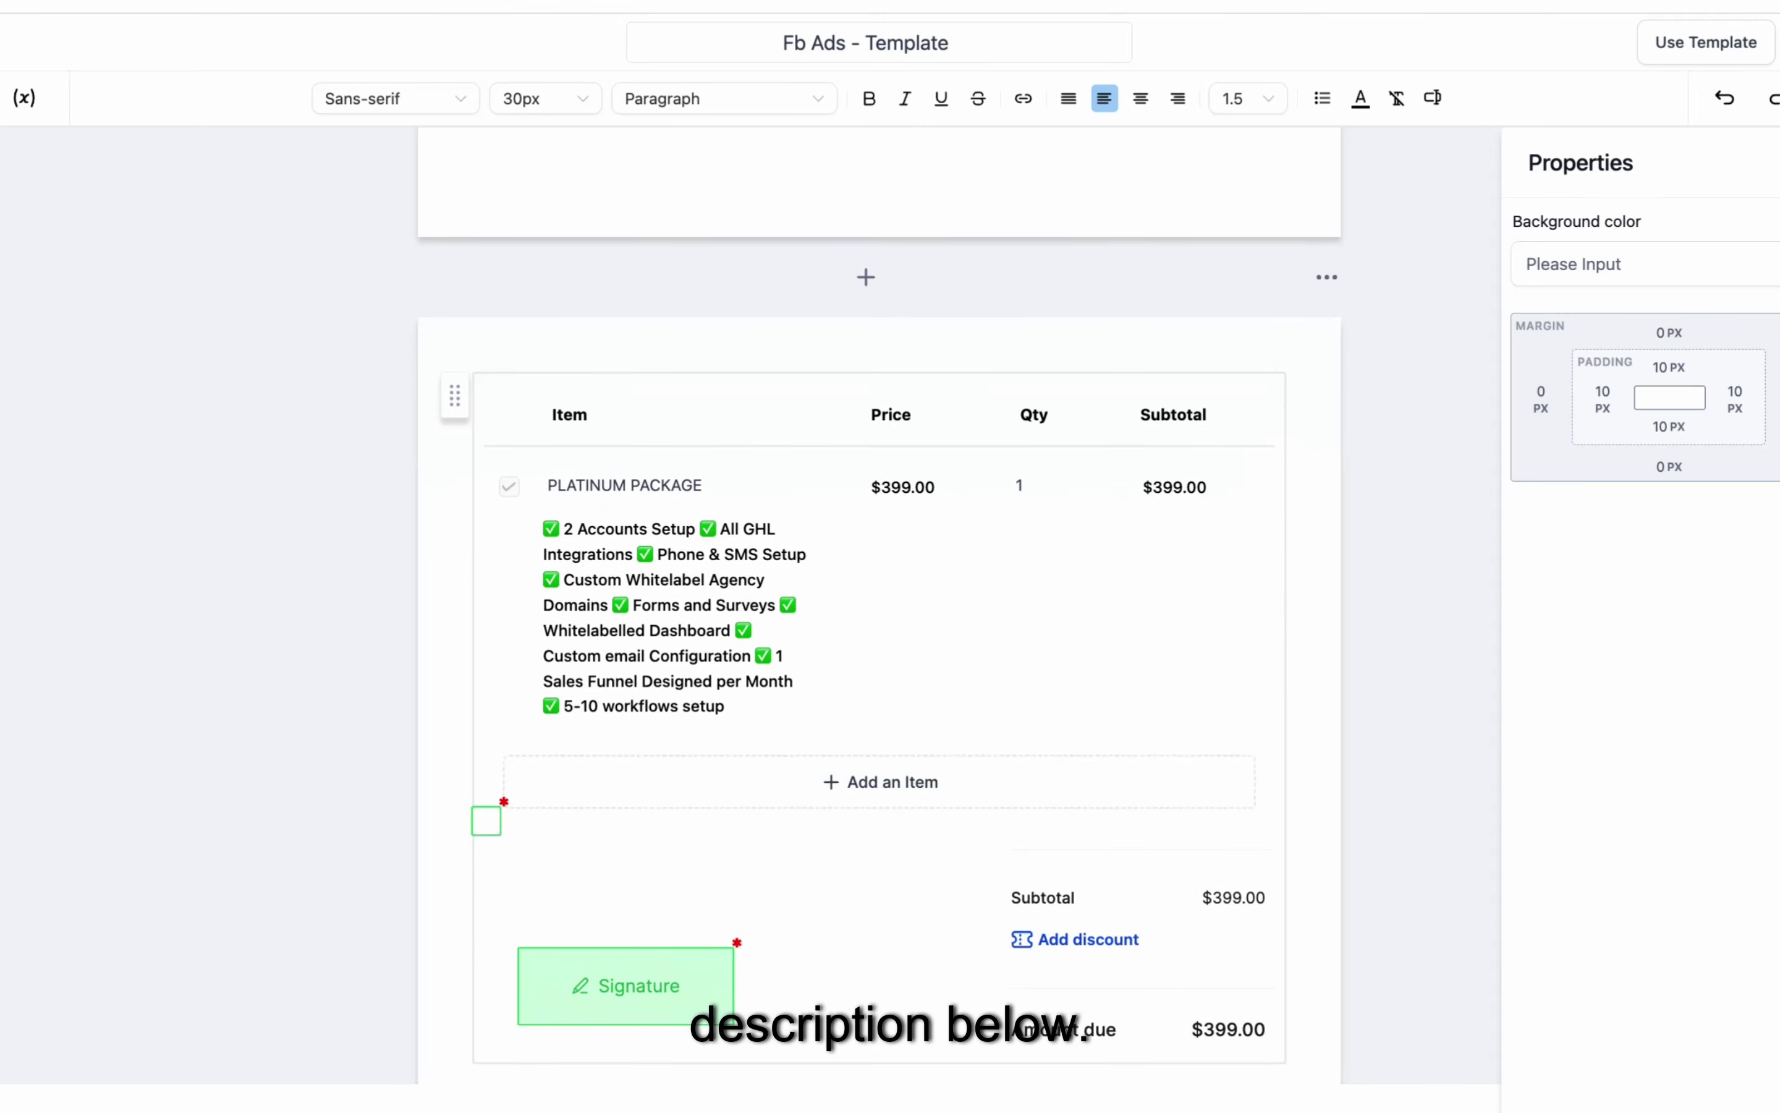
scroll(879, 588, "down", 2)
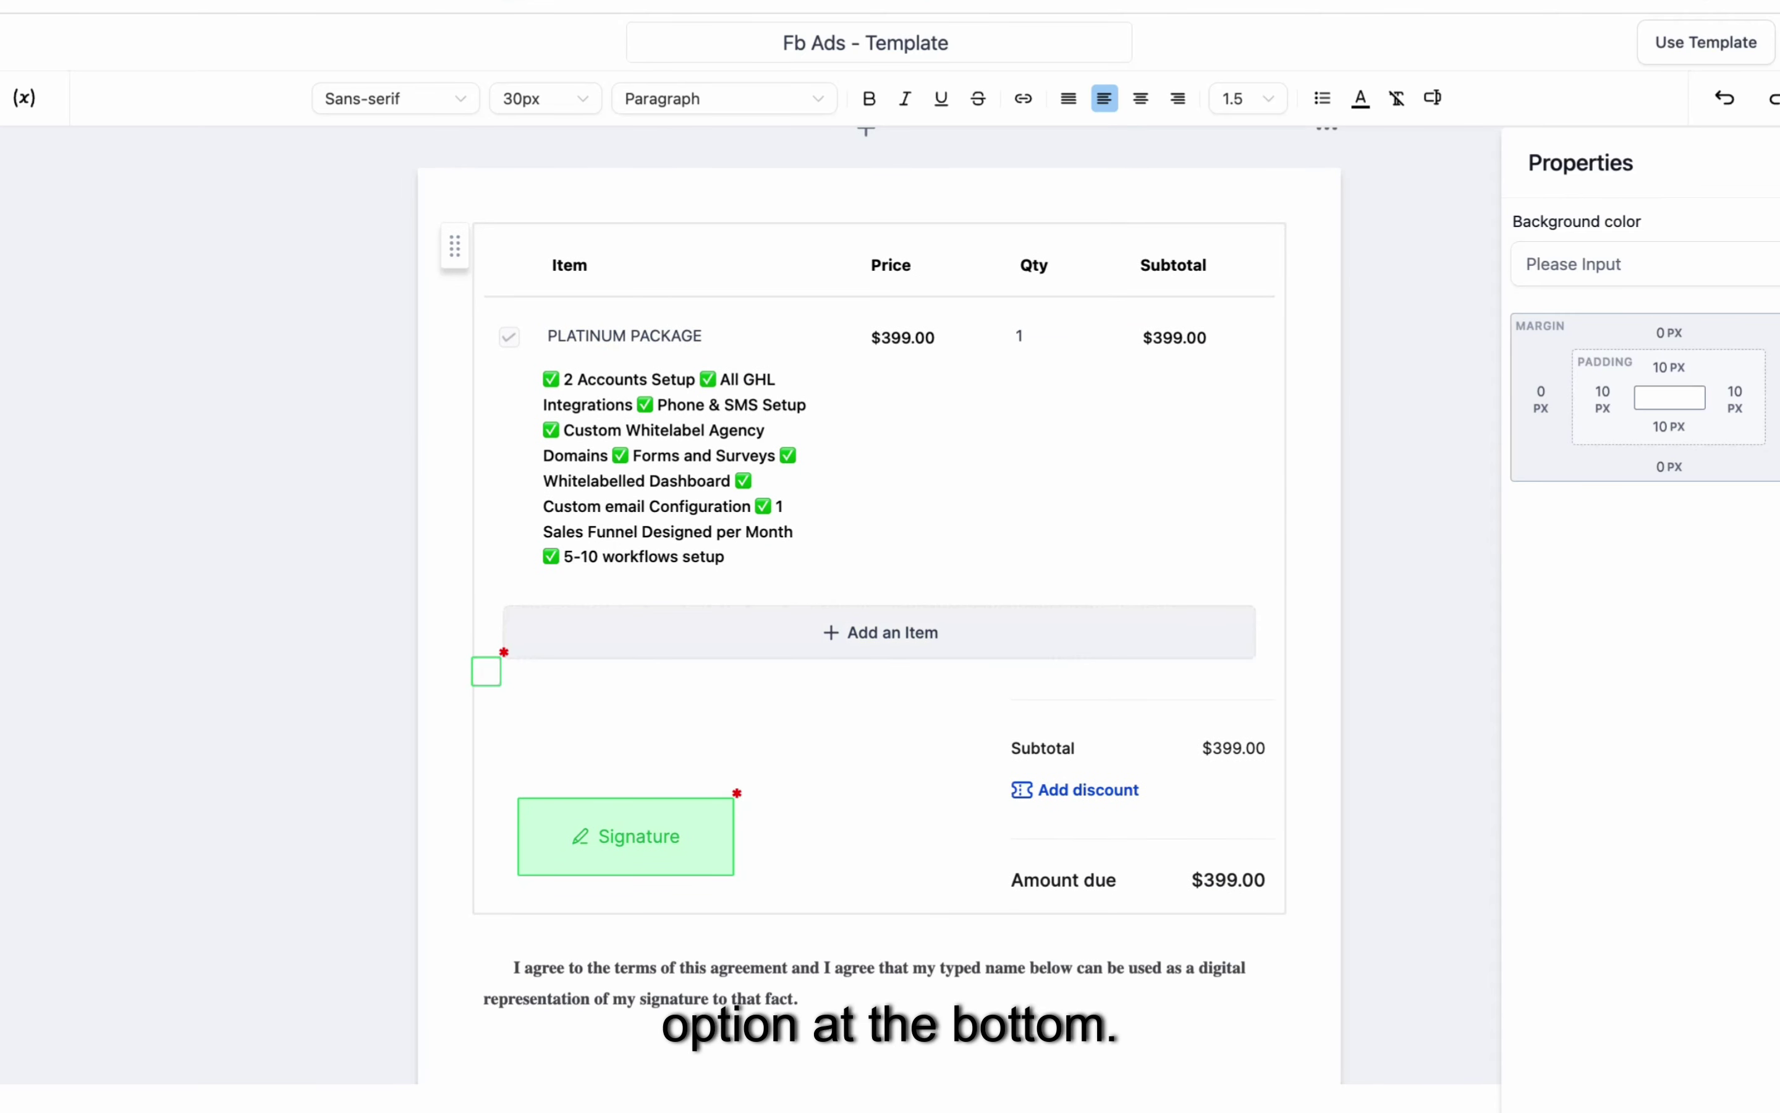
left_click(879, 633)
left_click(879, 534)
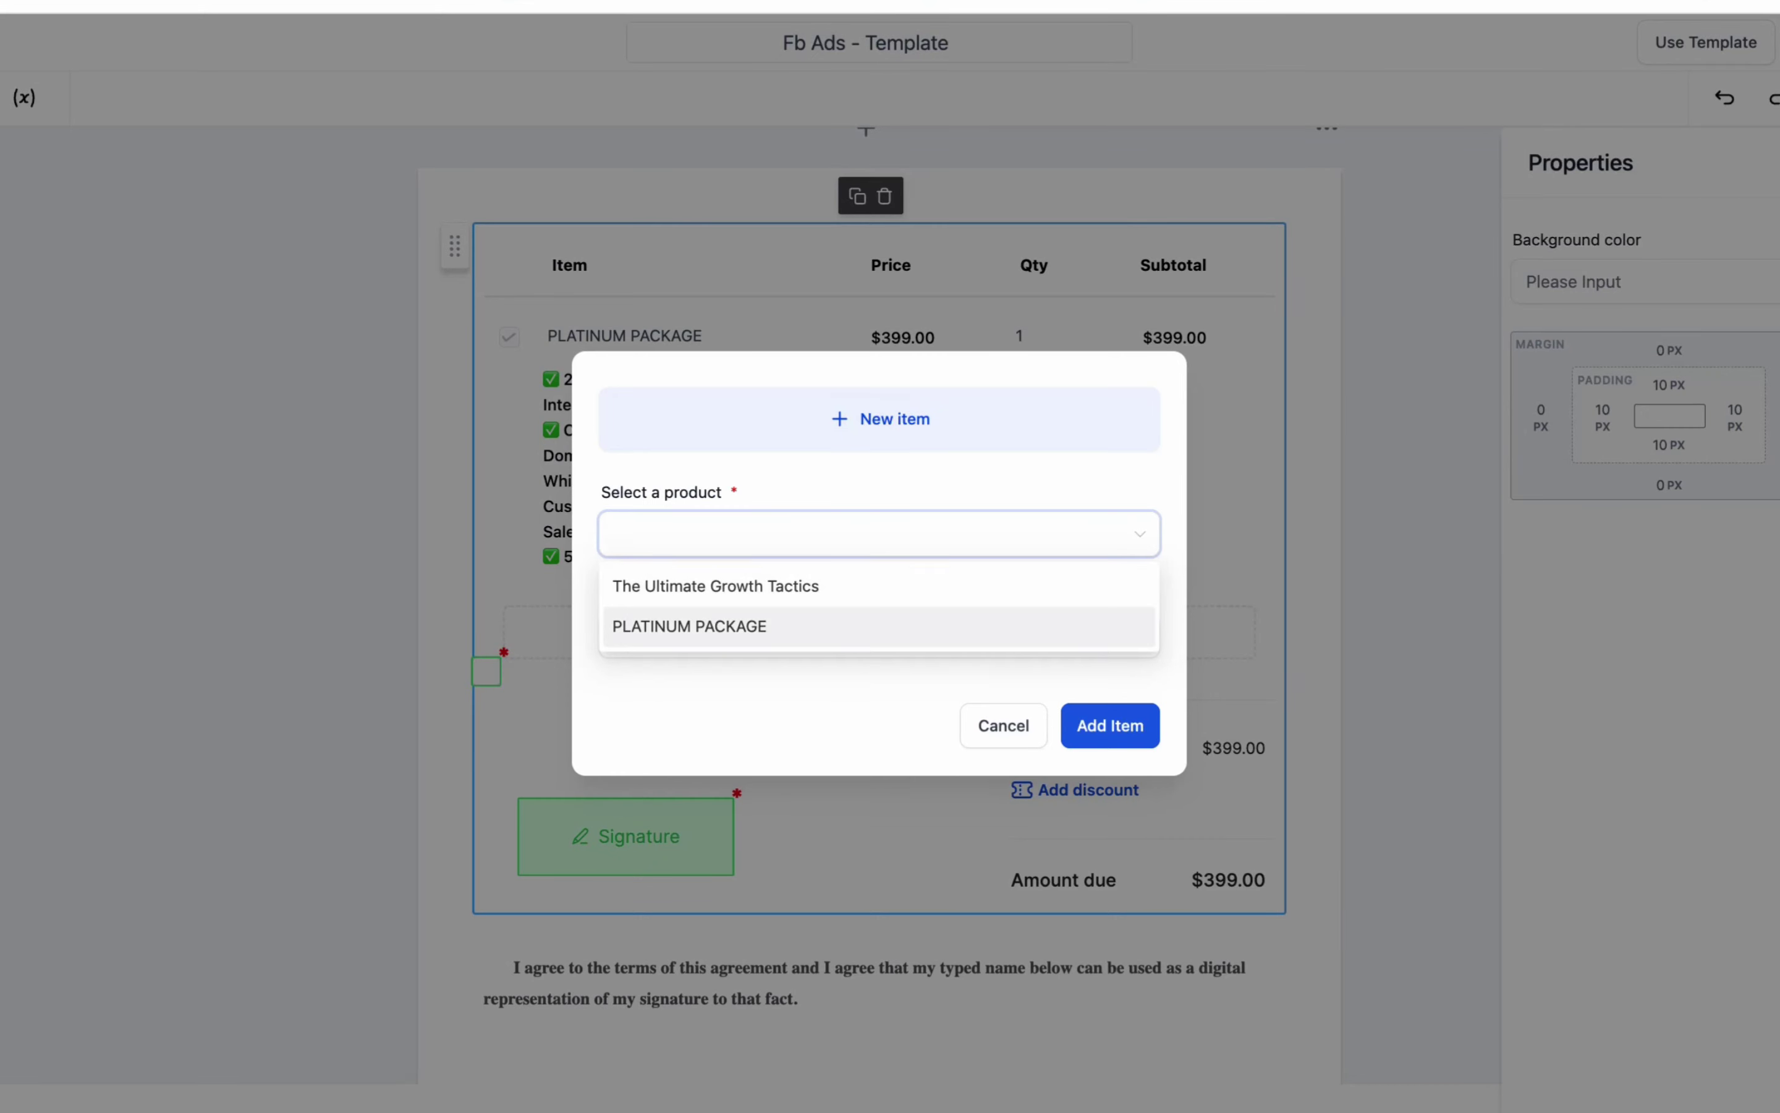
left_click(876, 688)
left_click(1003, 726)
Step: Try to add The Ultimate Growth Tactics product at the 997 price to the contract's product list
left_click(879, 633)
left_click(879, 534)
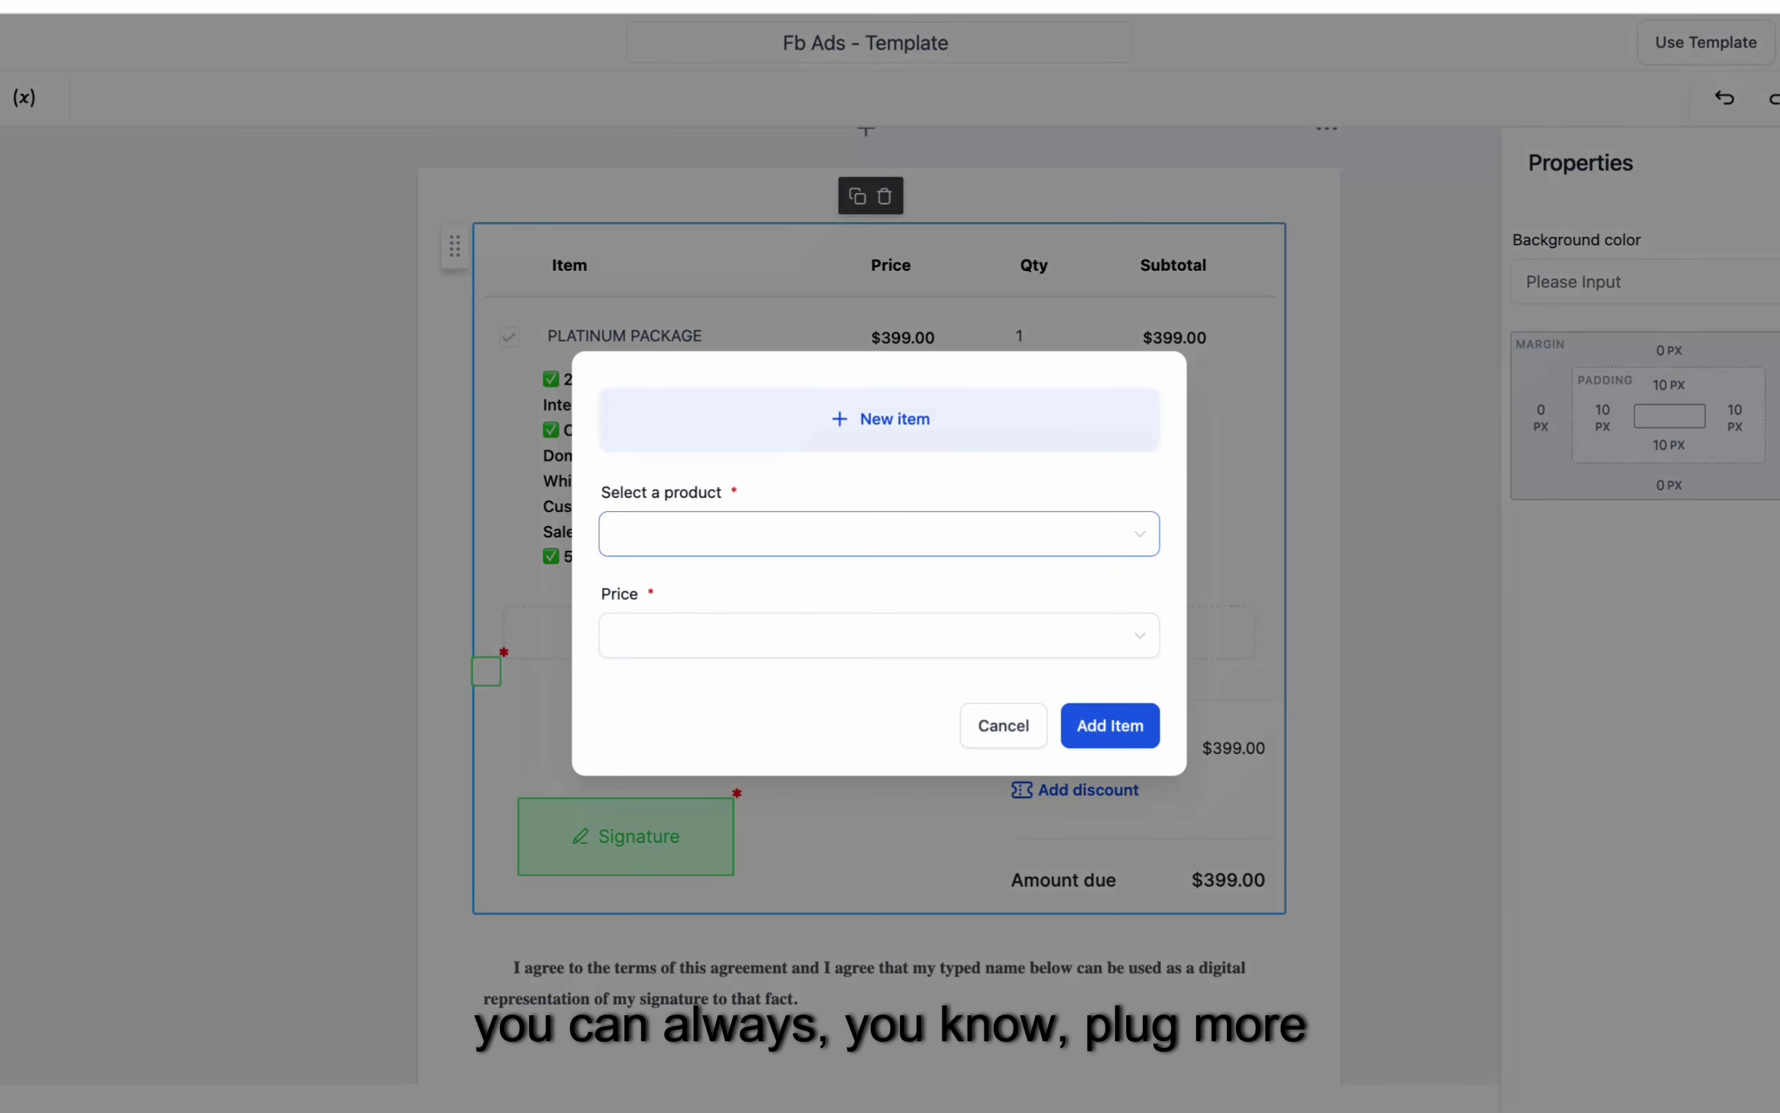
left_click(716, 586)
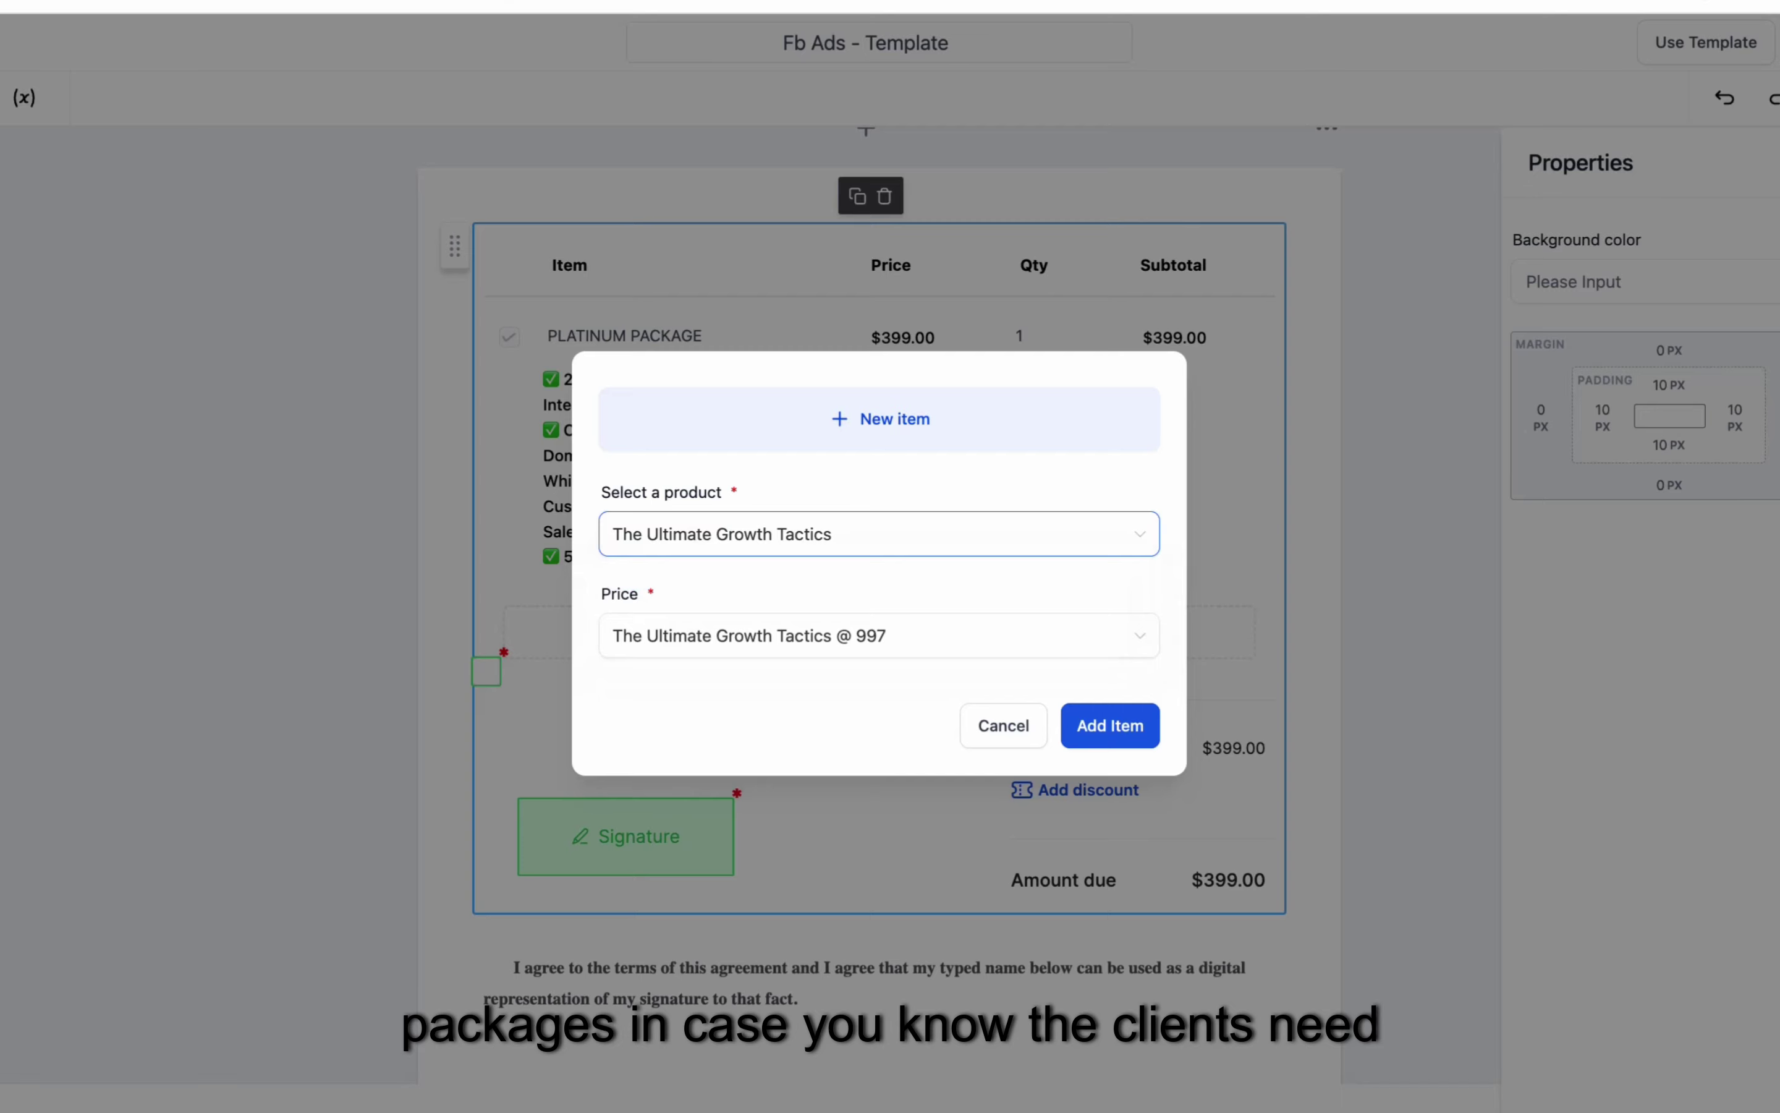
left_click(1110, 726)
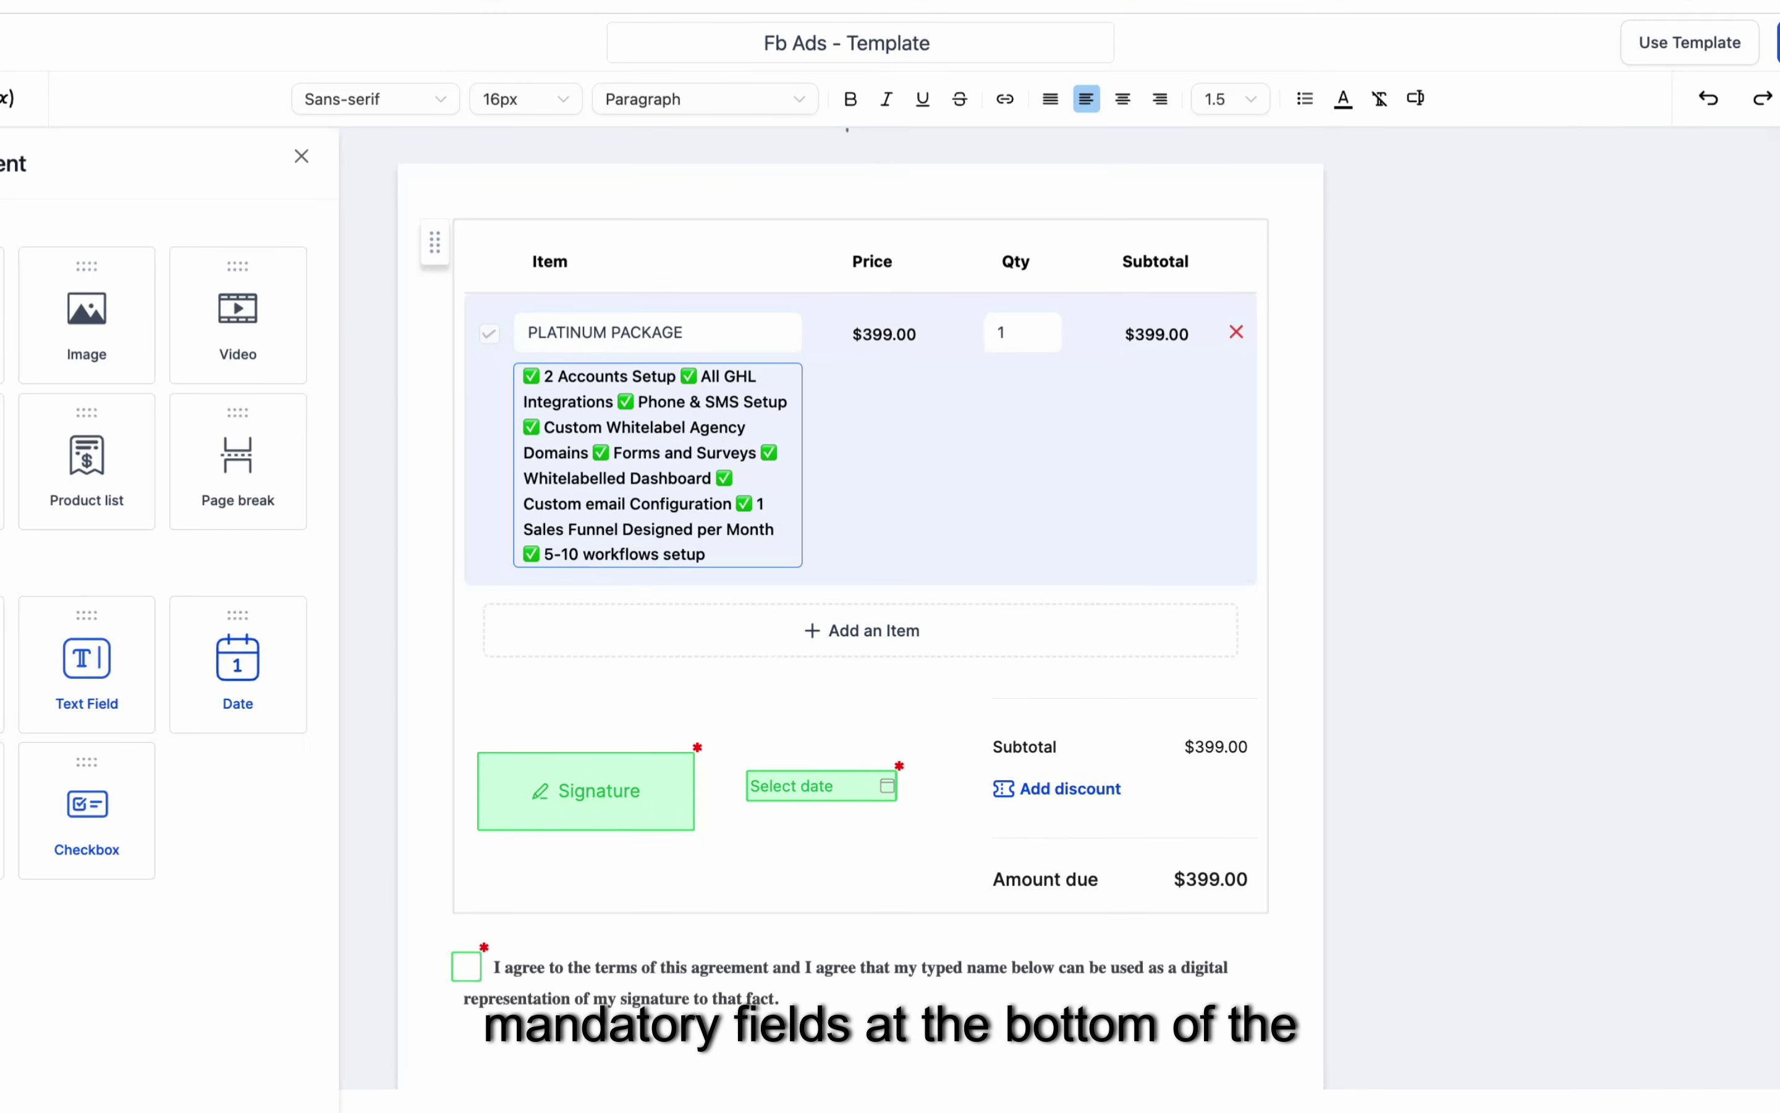
Step: Review the contract's signature, date and agreement checkbox fields and the opening clauses of the Services Agreement
scroll(655, 464, "down", 1)
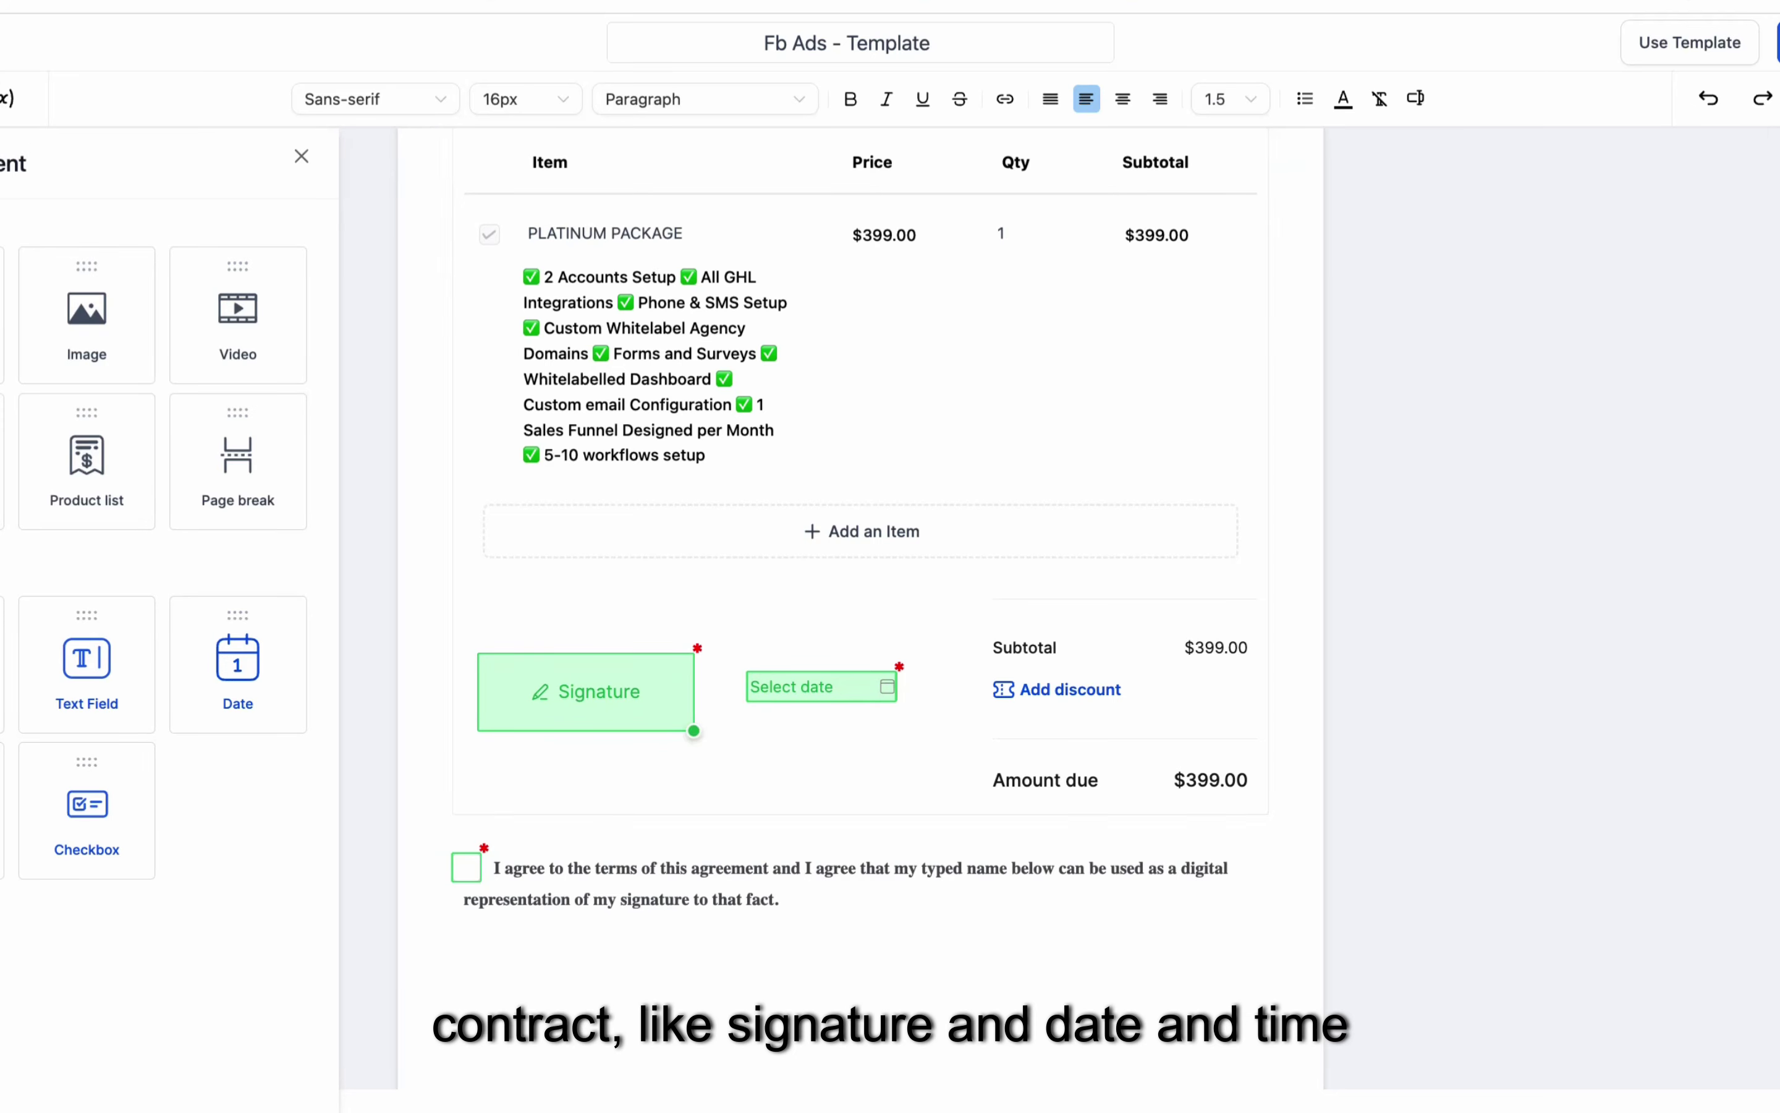
left_click(647, 883)
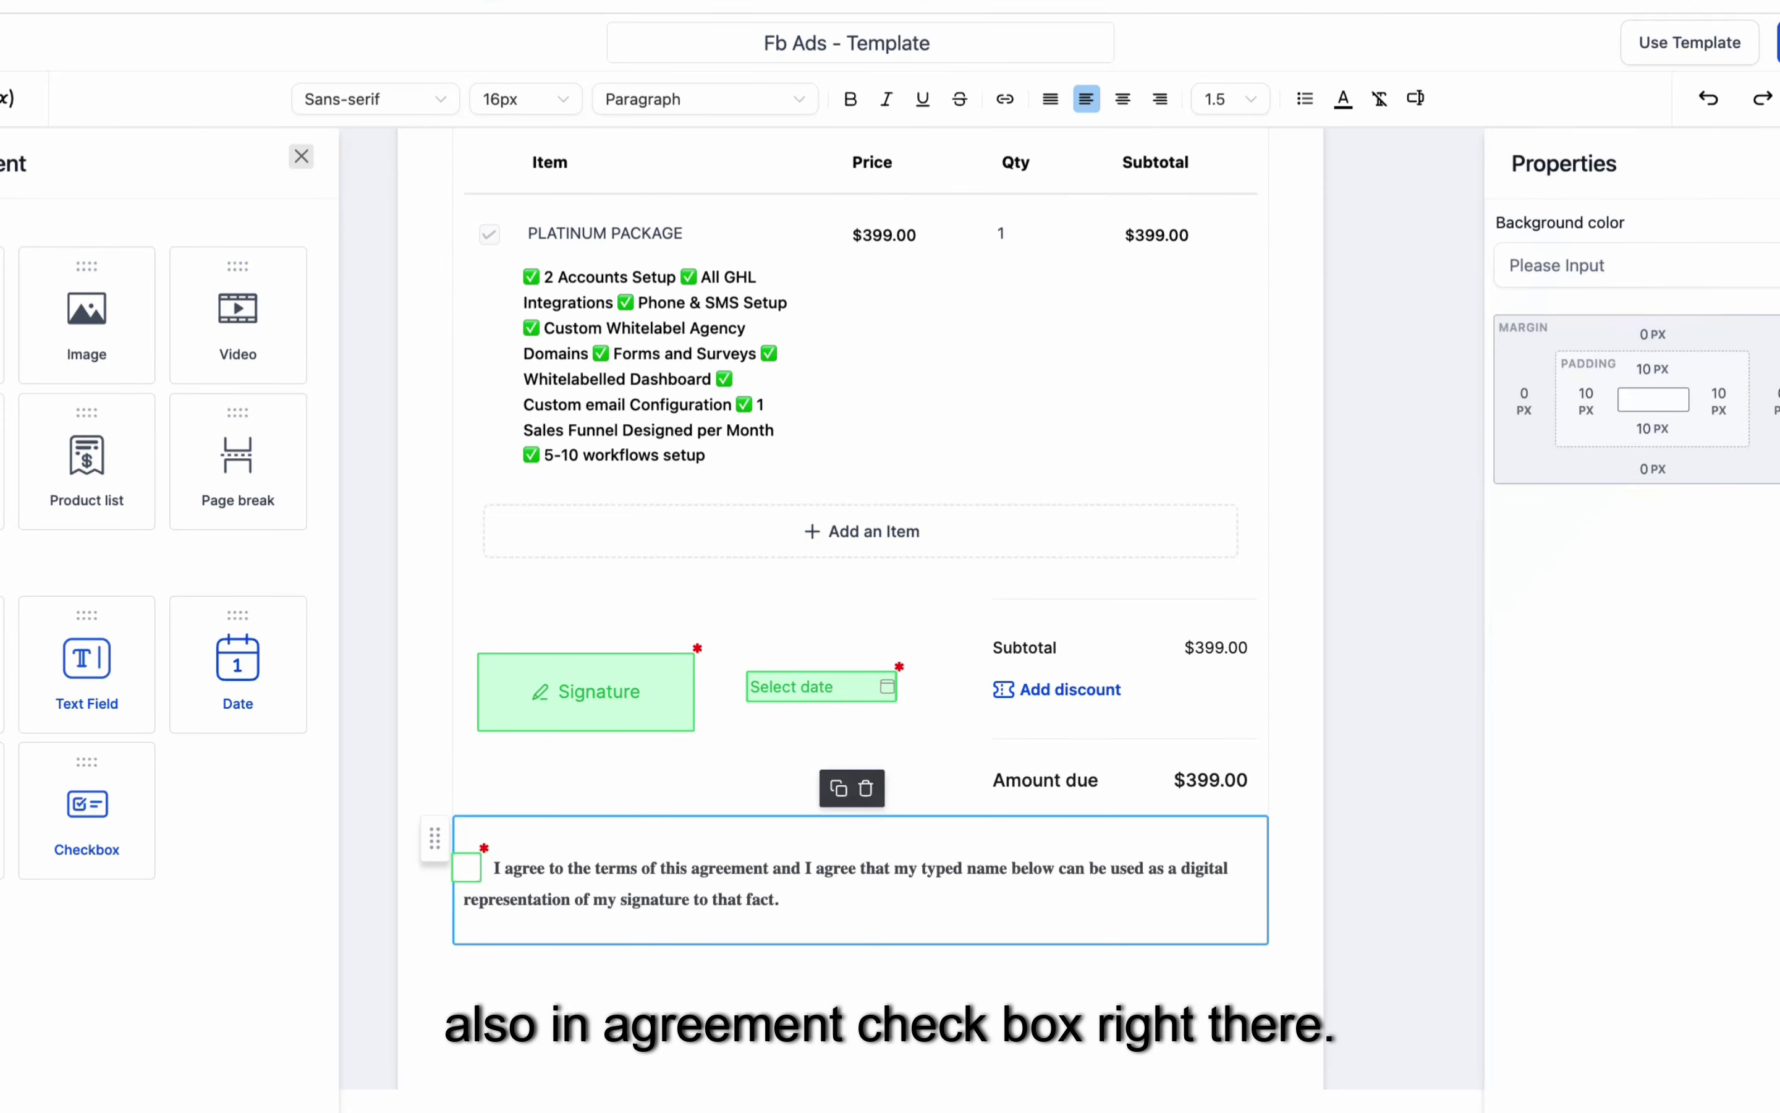
scroll(861, 611, "down", 10)
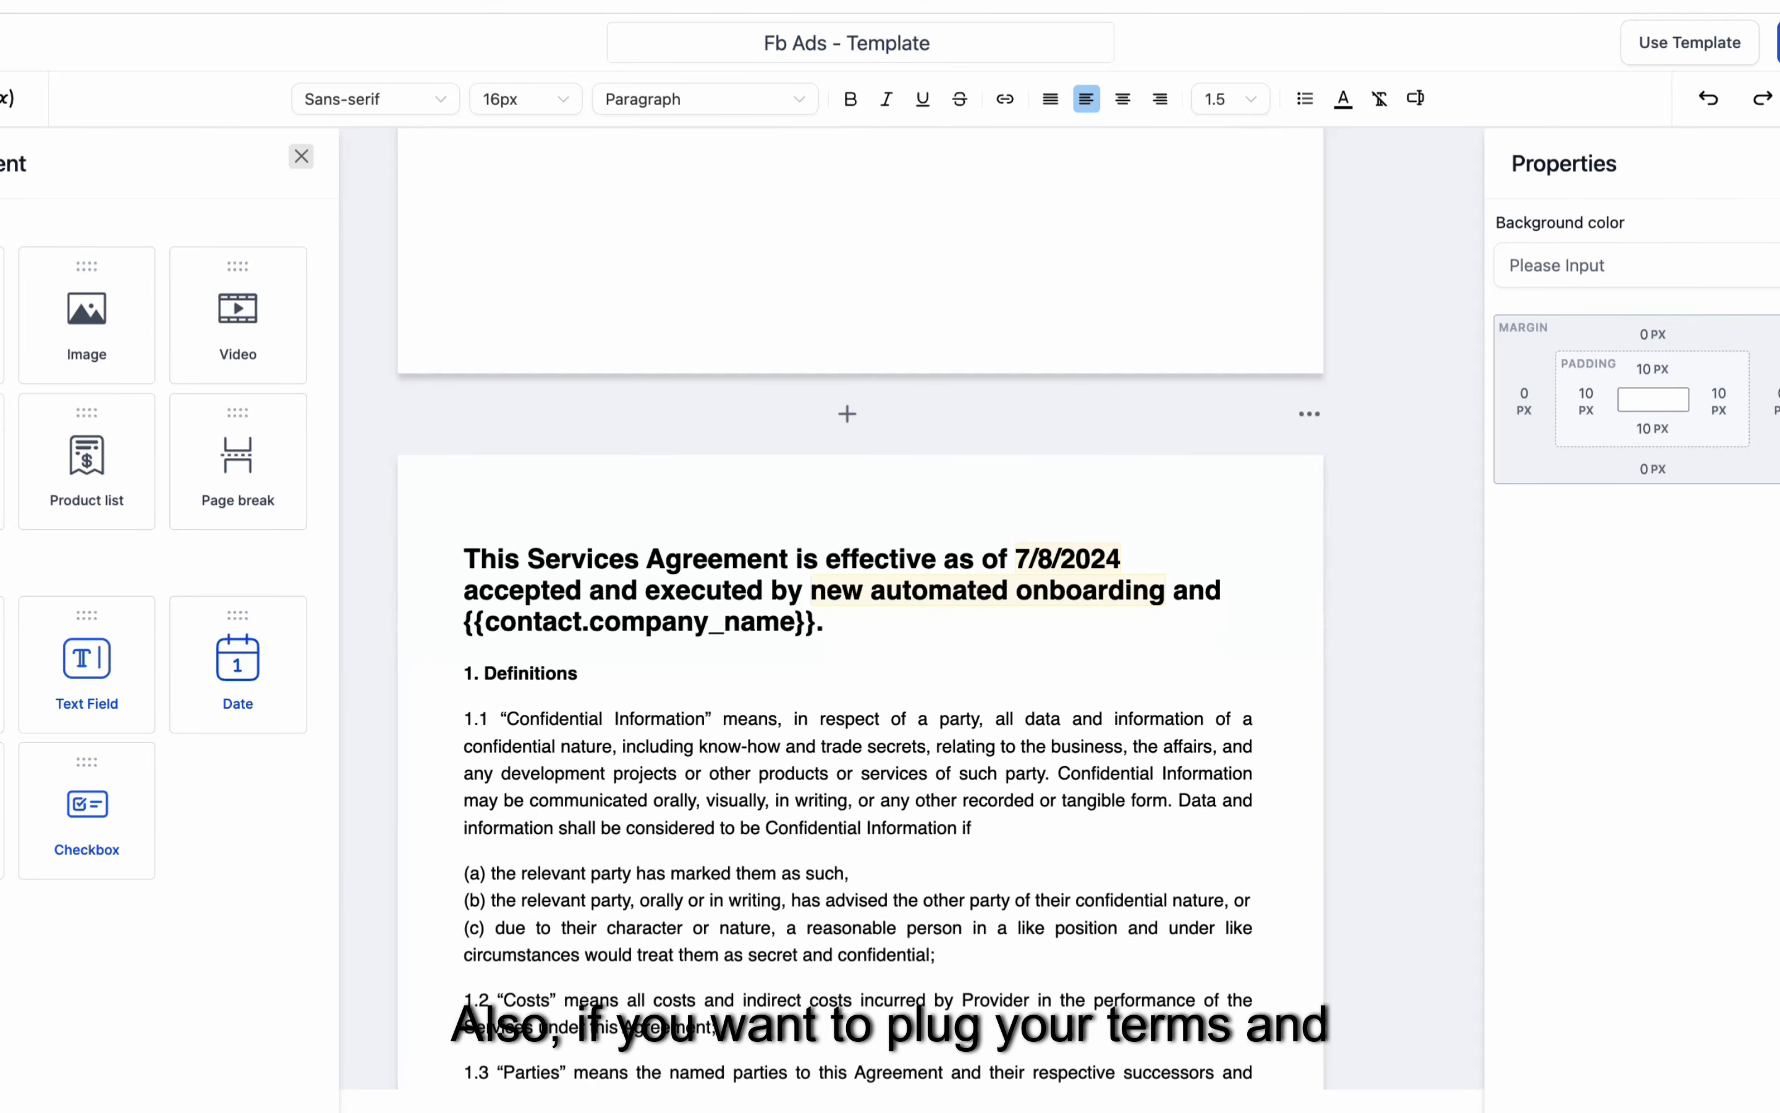
scroll(861, 611, "down", 1)
scroll(861, 611, "down", 1)
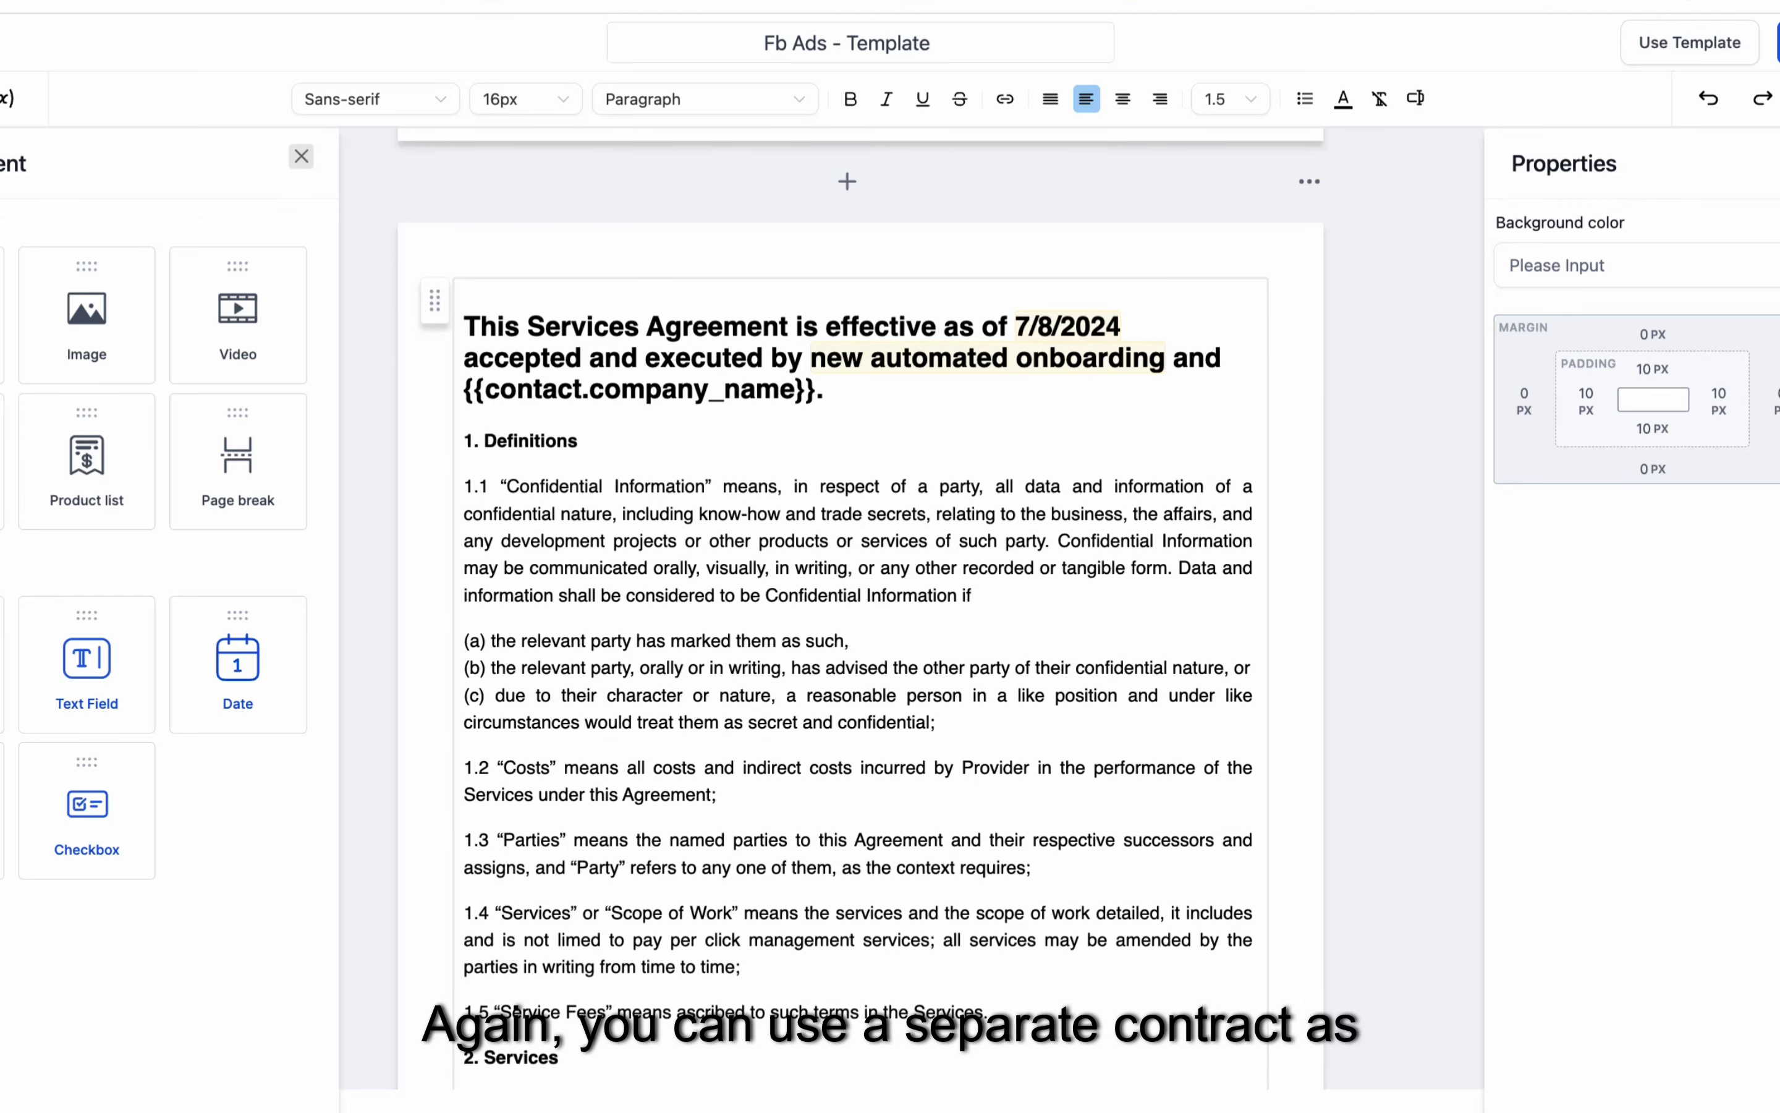
scroll(860, 611, "down", 2)
scroll(860, 610, "up", 1)
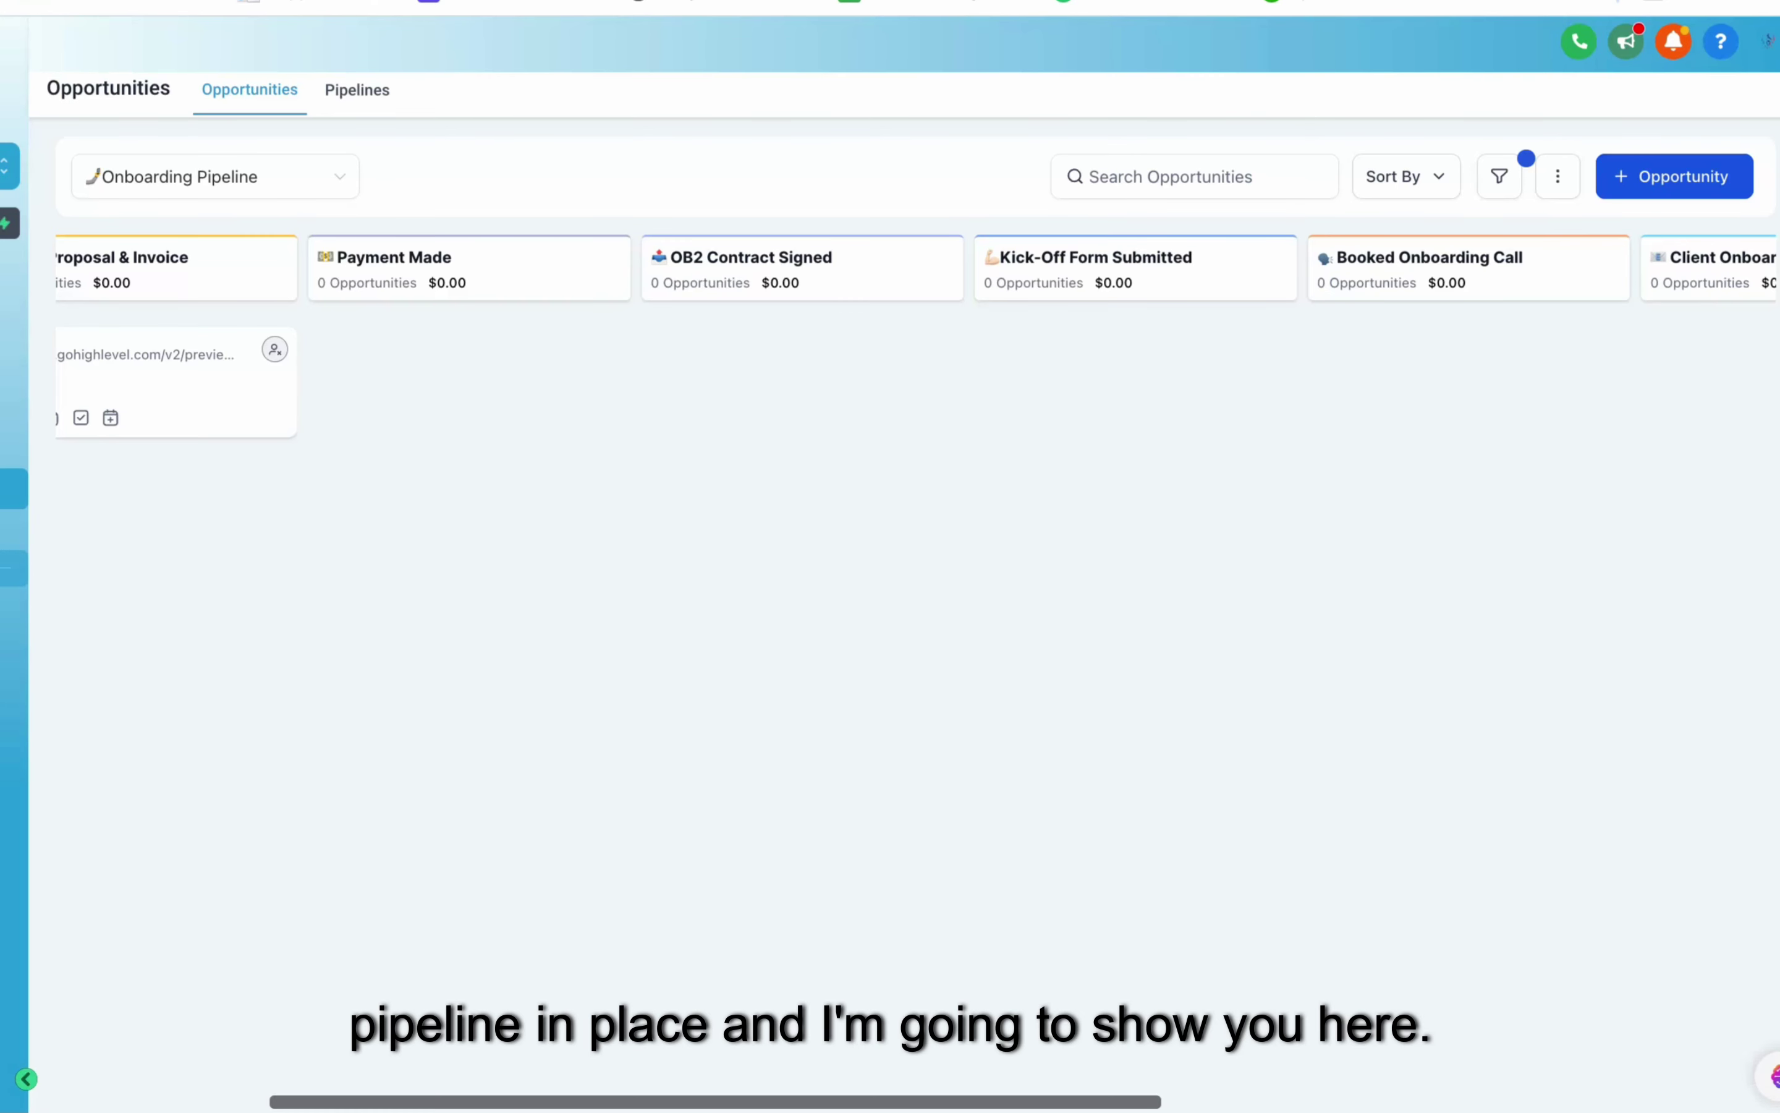
Step: Move the opportunity in the Onboarding Pipeline from the Send Proposal & Invoice stage to Potential Client
scroll(915, 633, "left", 5)
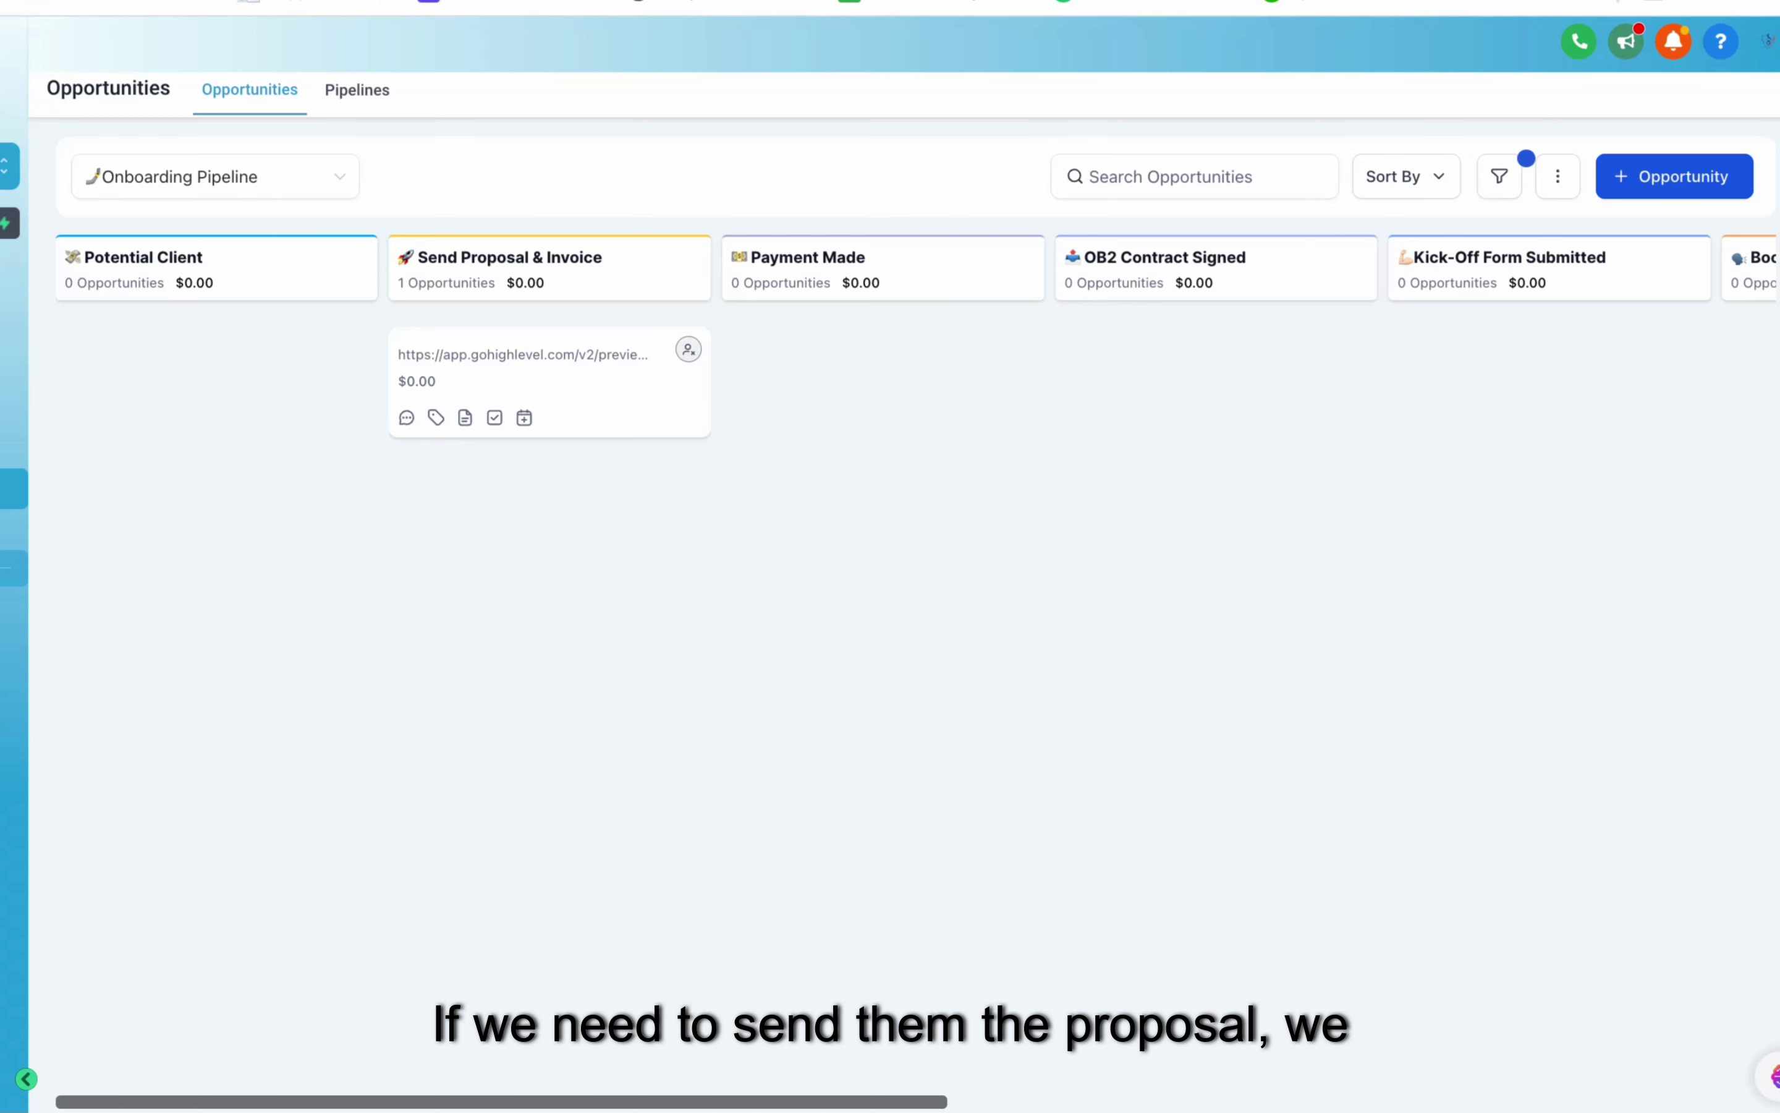
left_click_drag(515, 382, 450, 413)
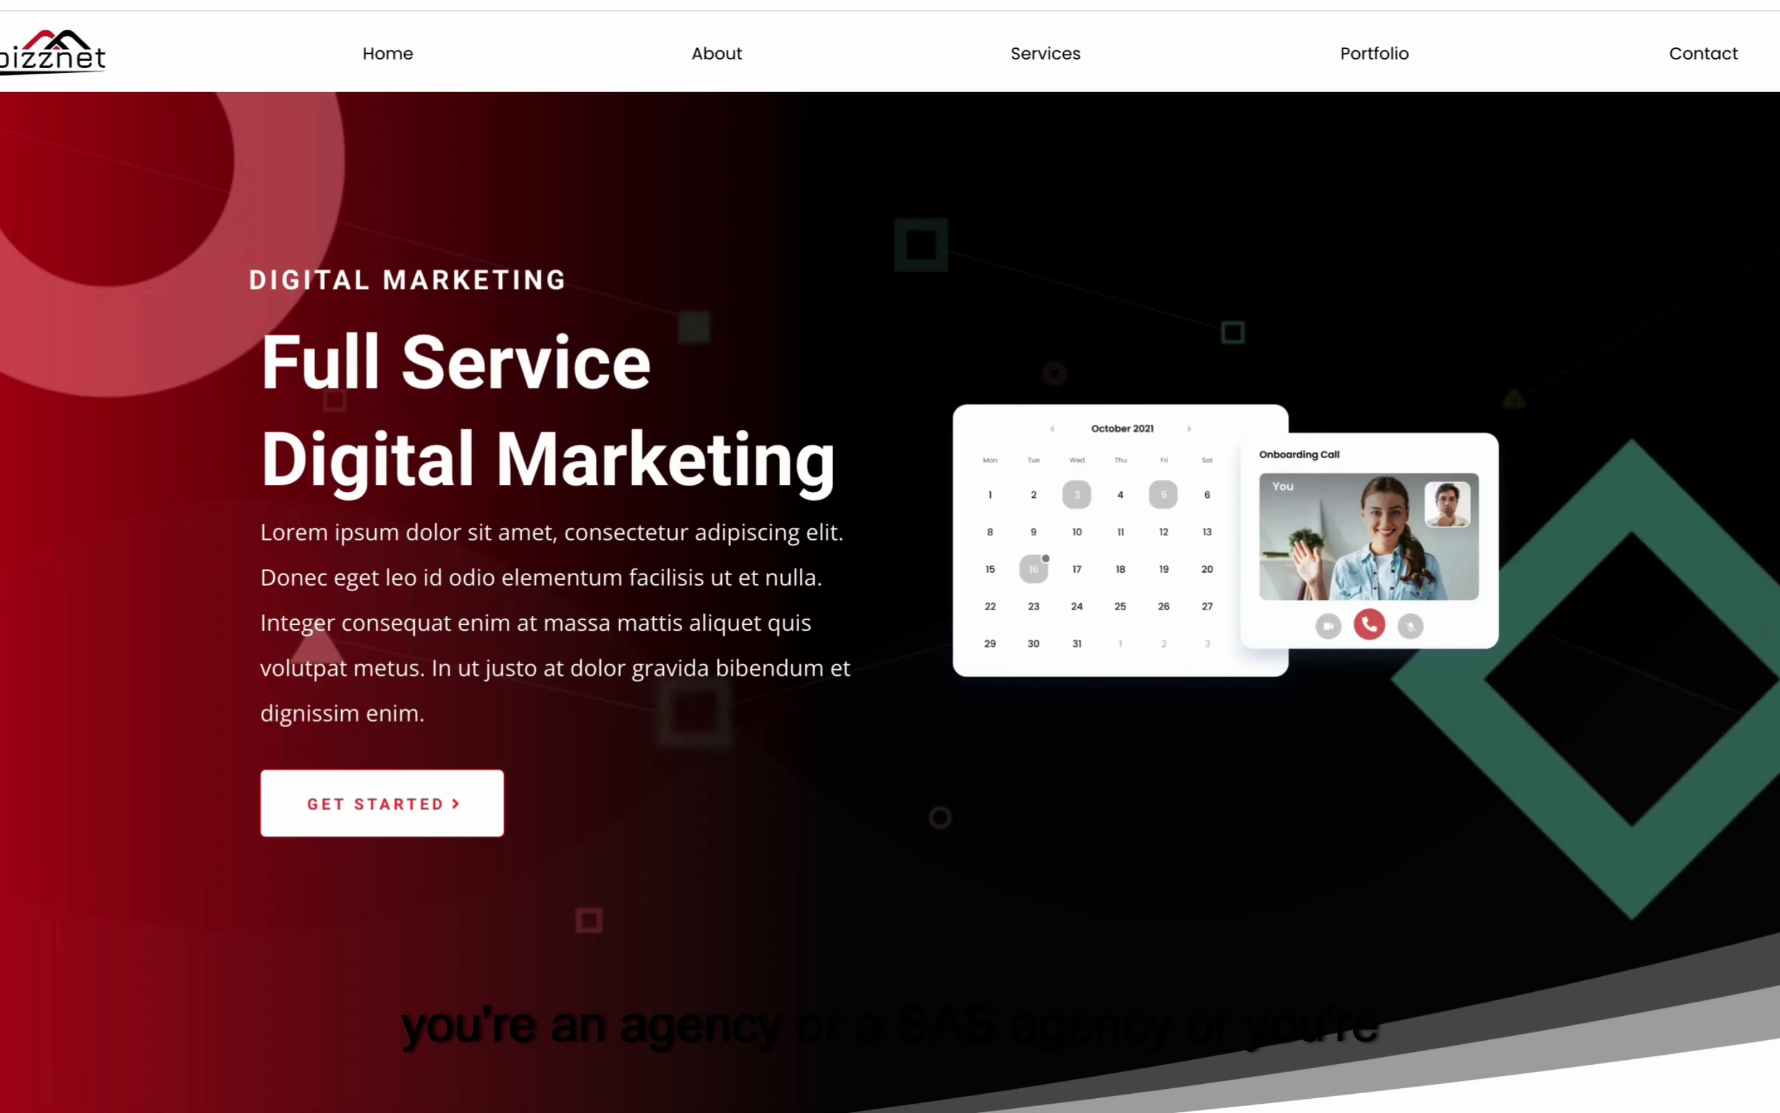
Step: Look through the digital marketing agency's landing page, from the hero section to the video section and beyond
scroll(890, 560, "down", 4)
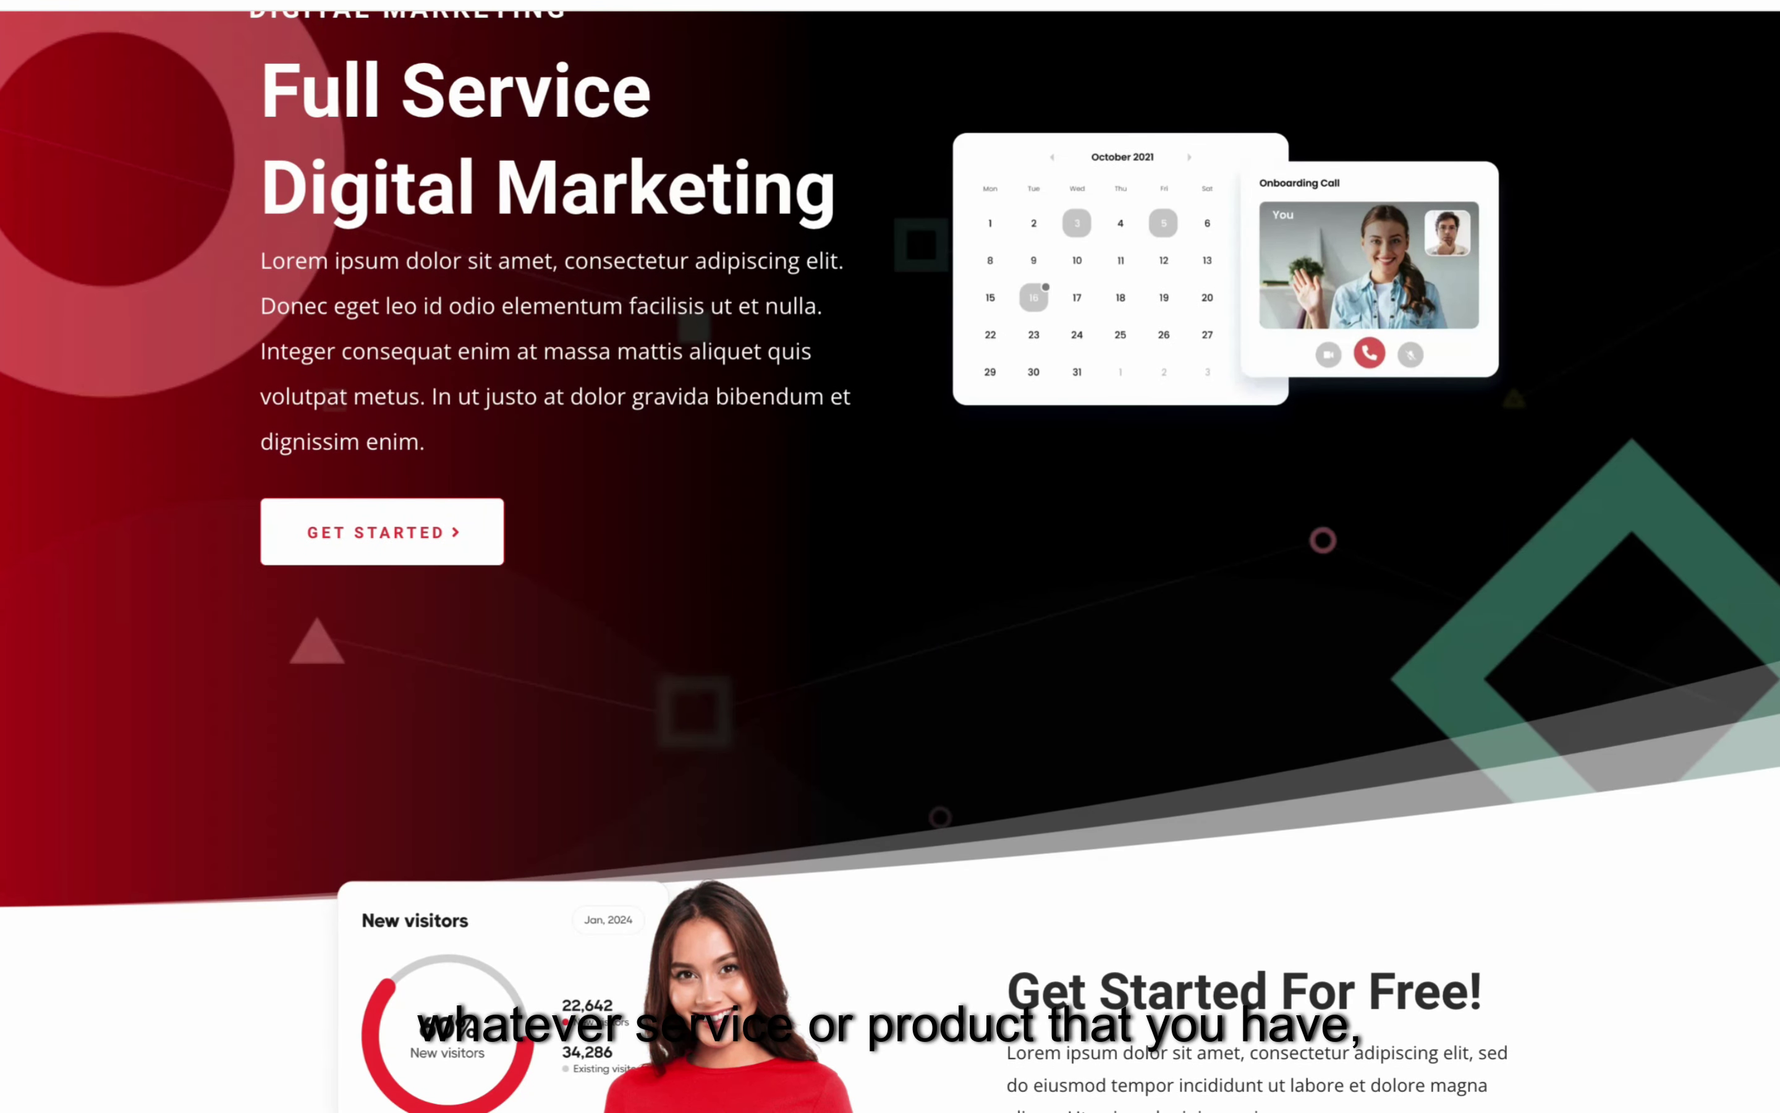
scroll(890, 556, "down", 15)
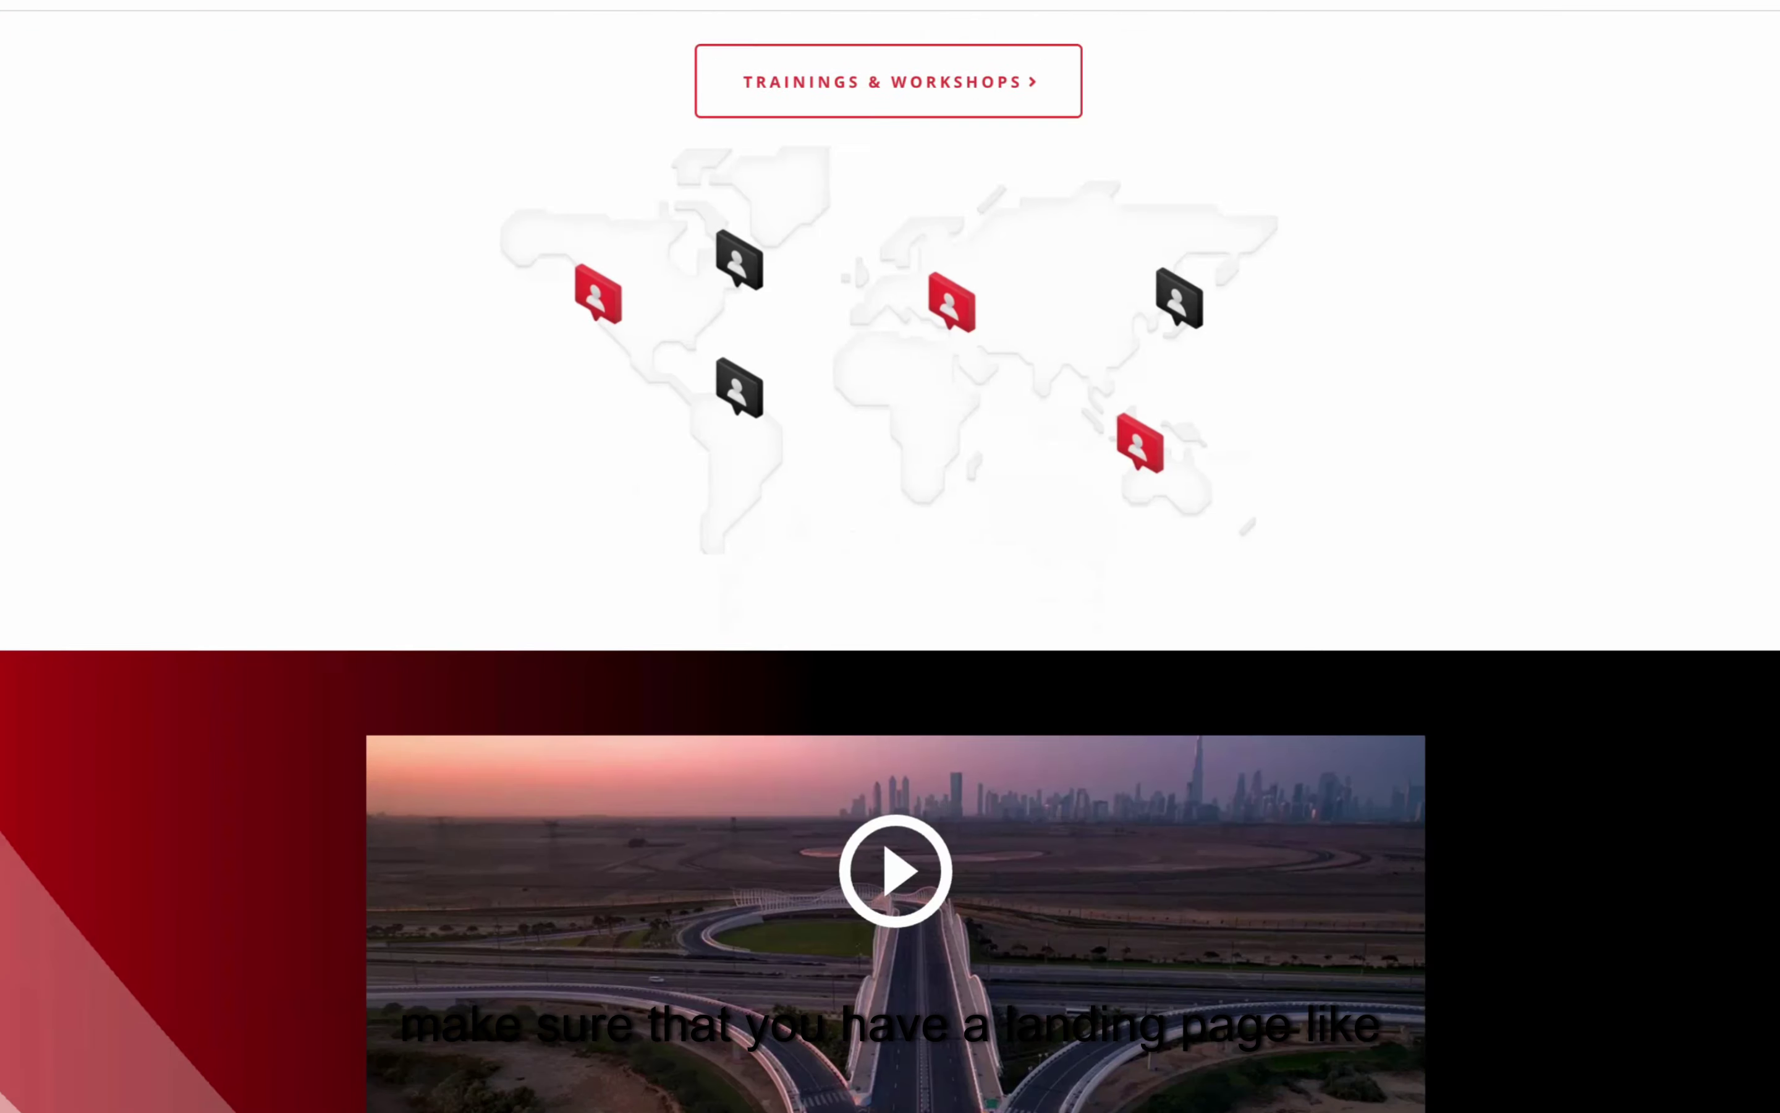
scroll(890, 557, "down", 20)
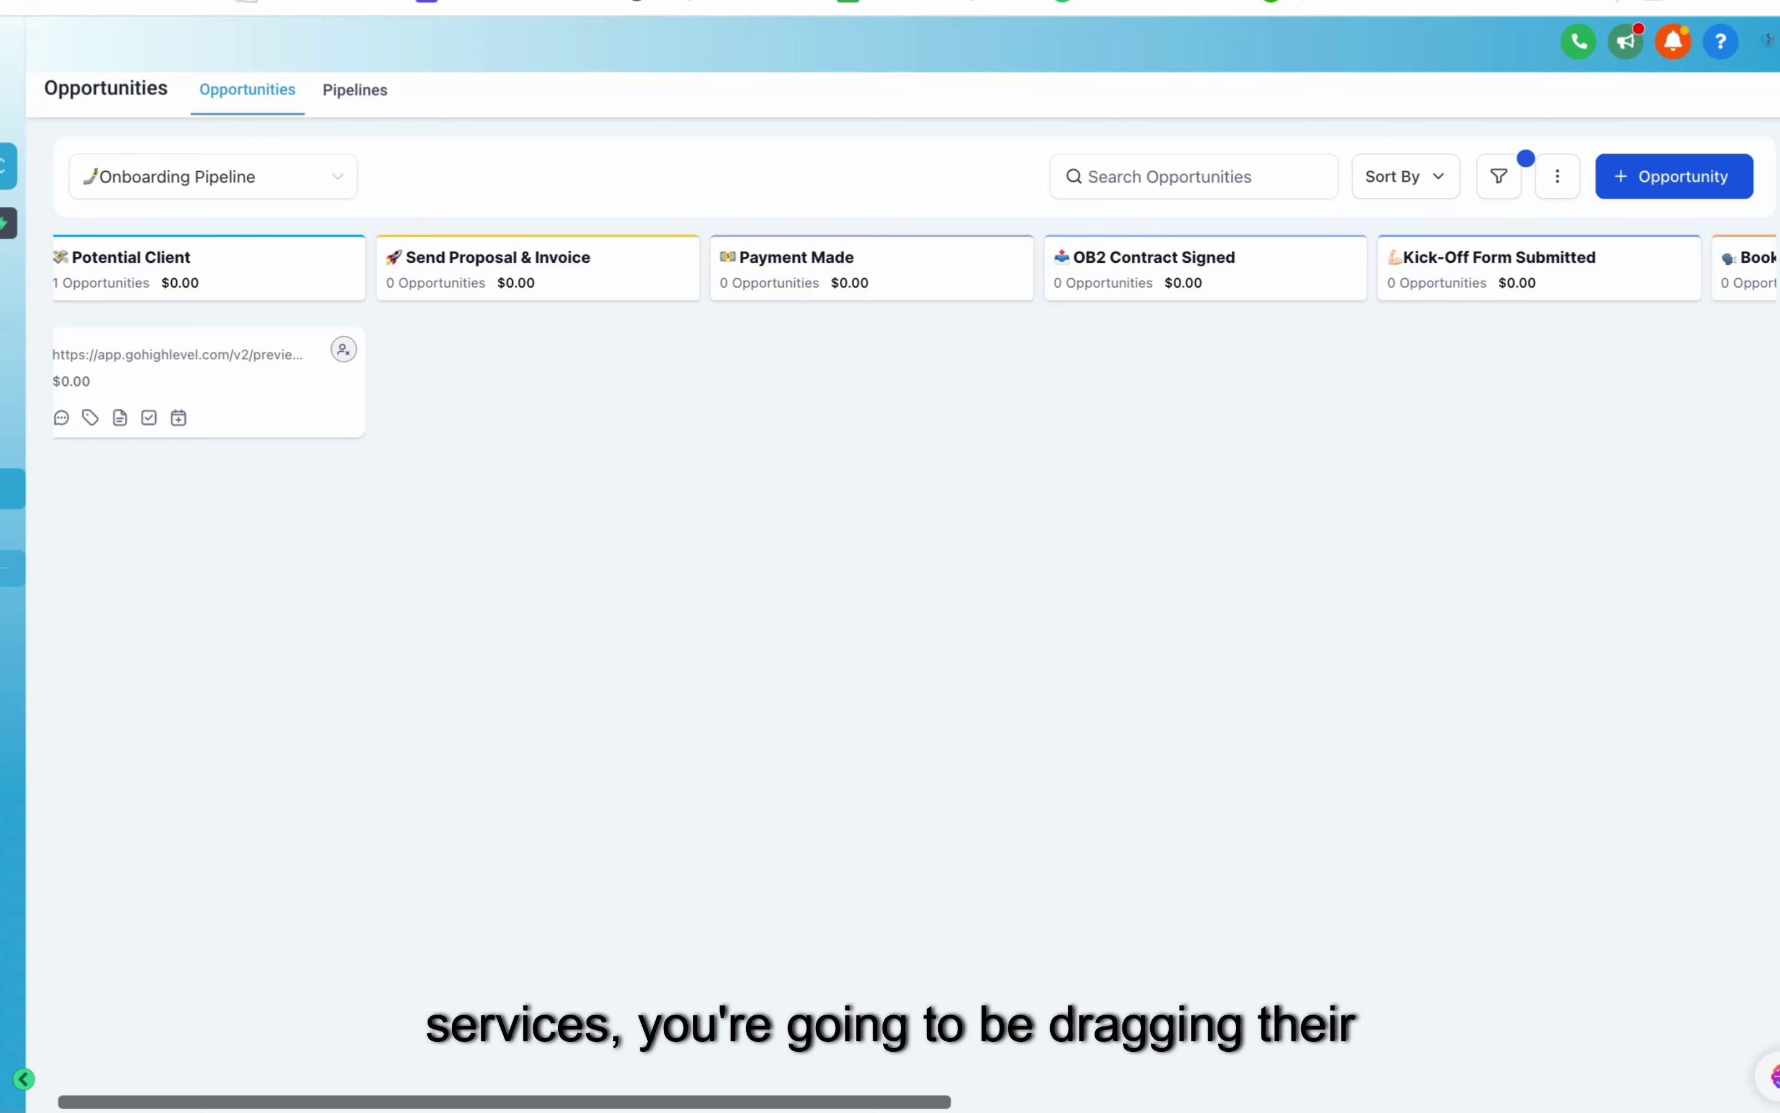
mouse_move(184, 382)
left_mouse_down()
mouse_move(401, 441)
mouse_move(529, 394)
mouse_move(397, 470)
mouse_move(246, 433)
mouse_move(184, 383)
left_mouse_up()
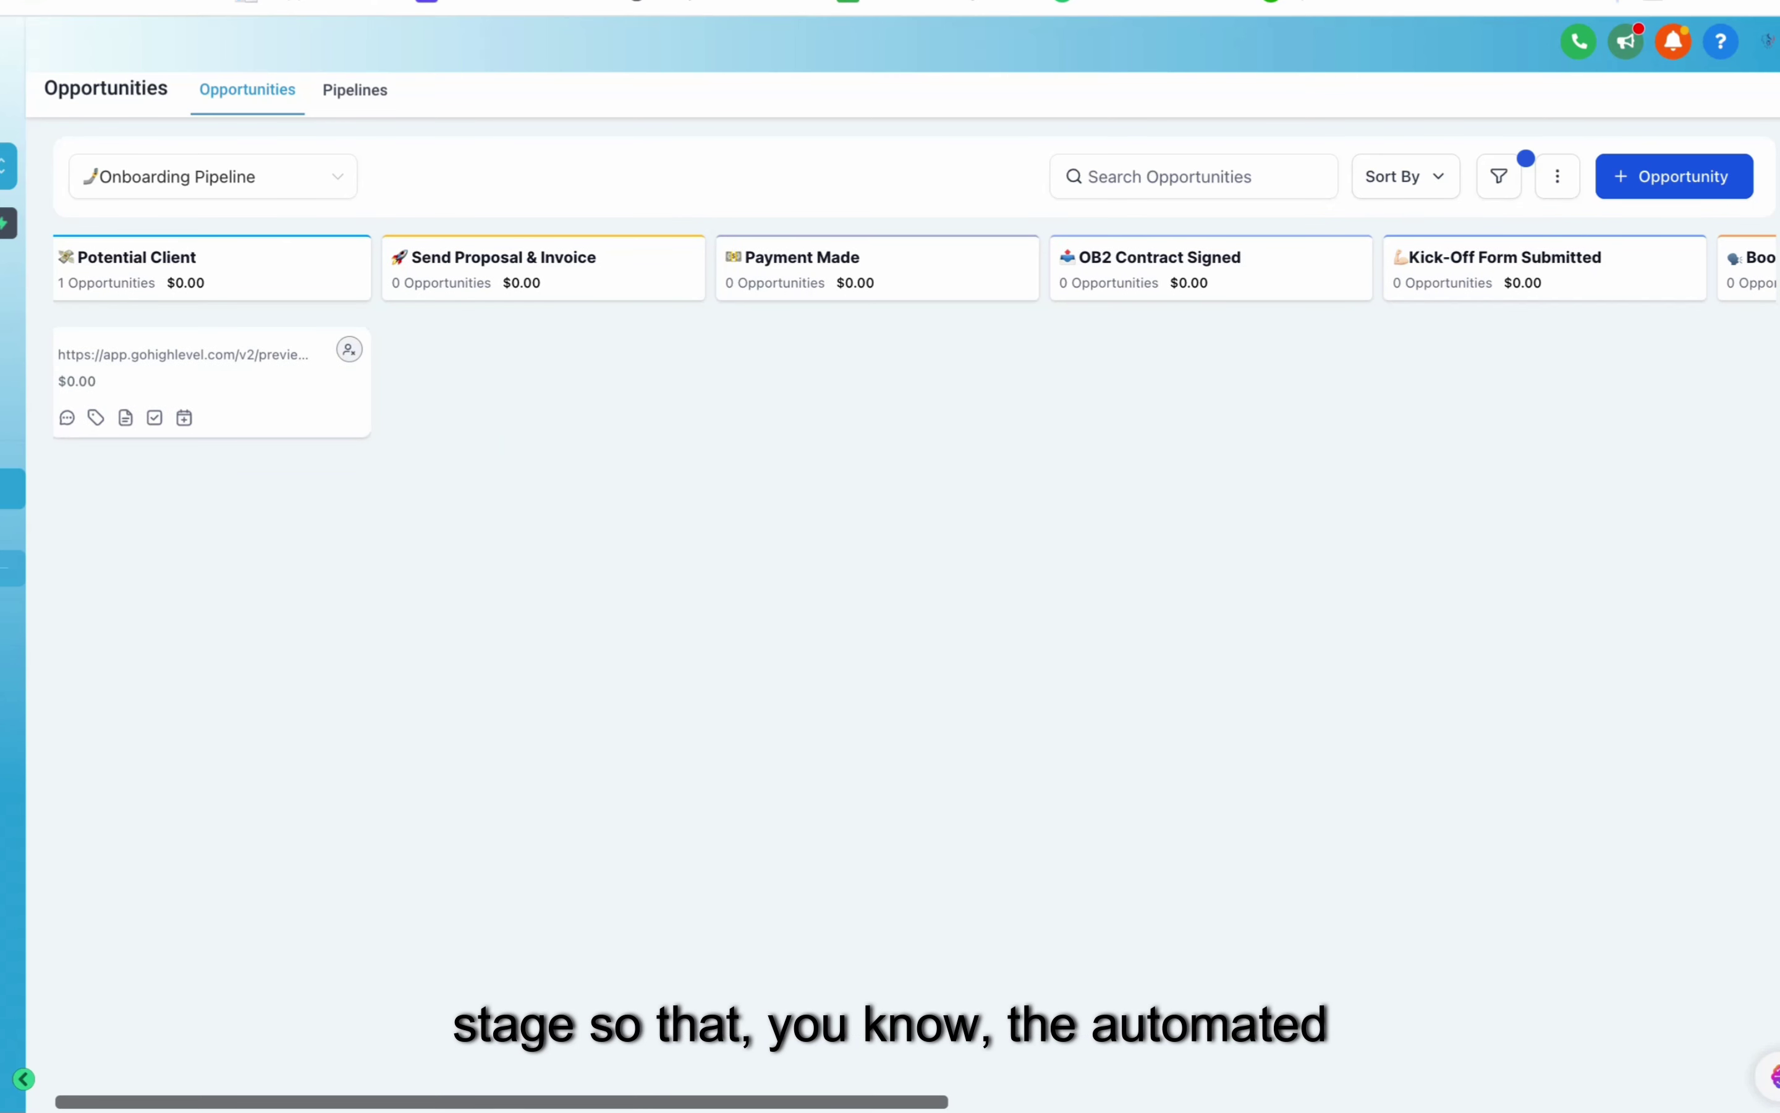
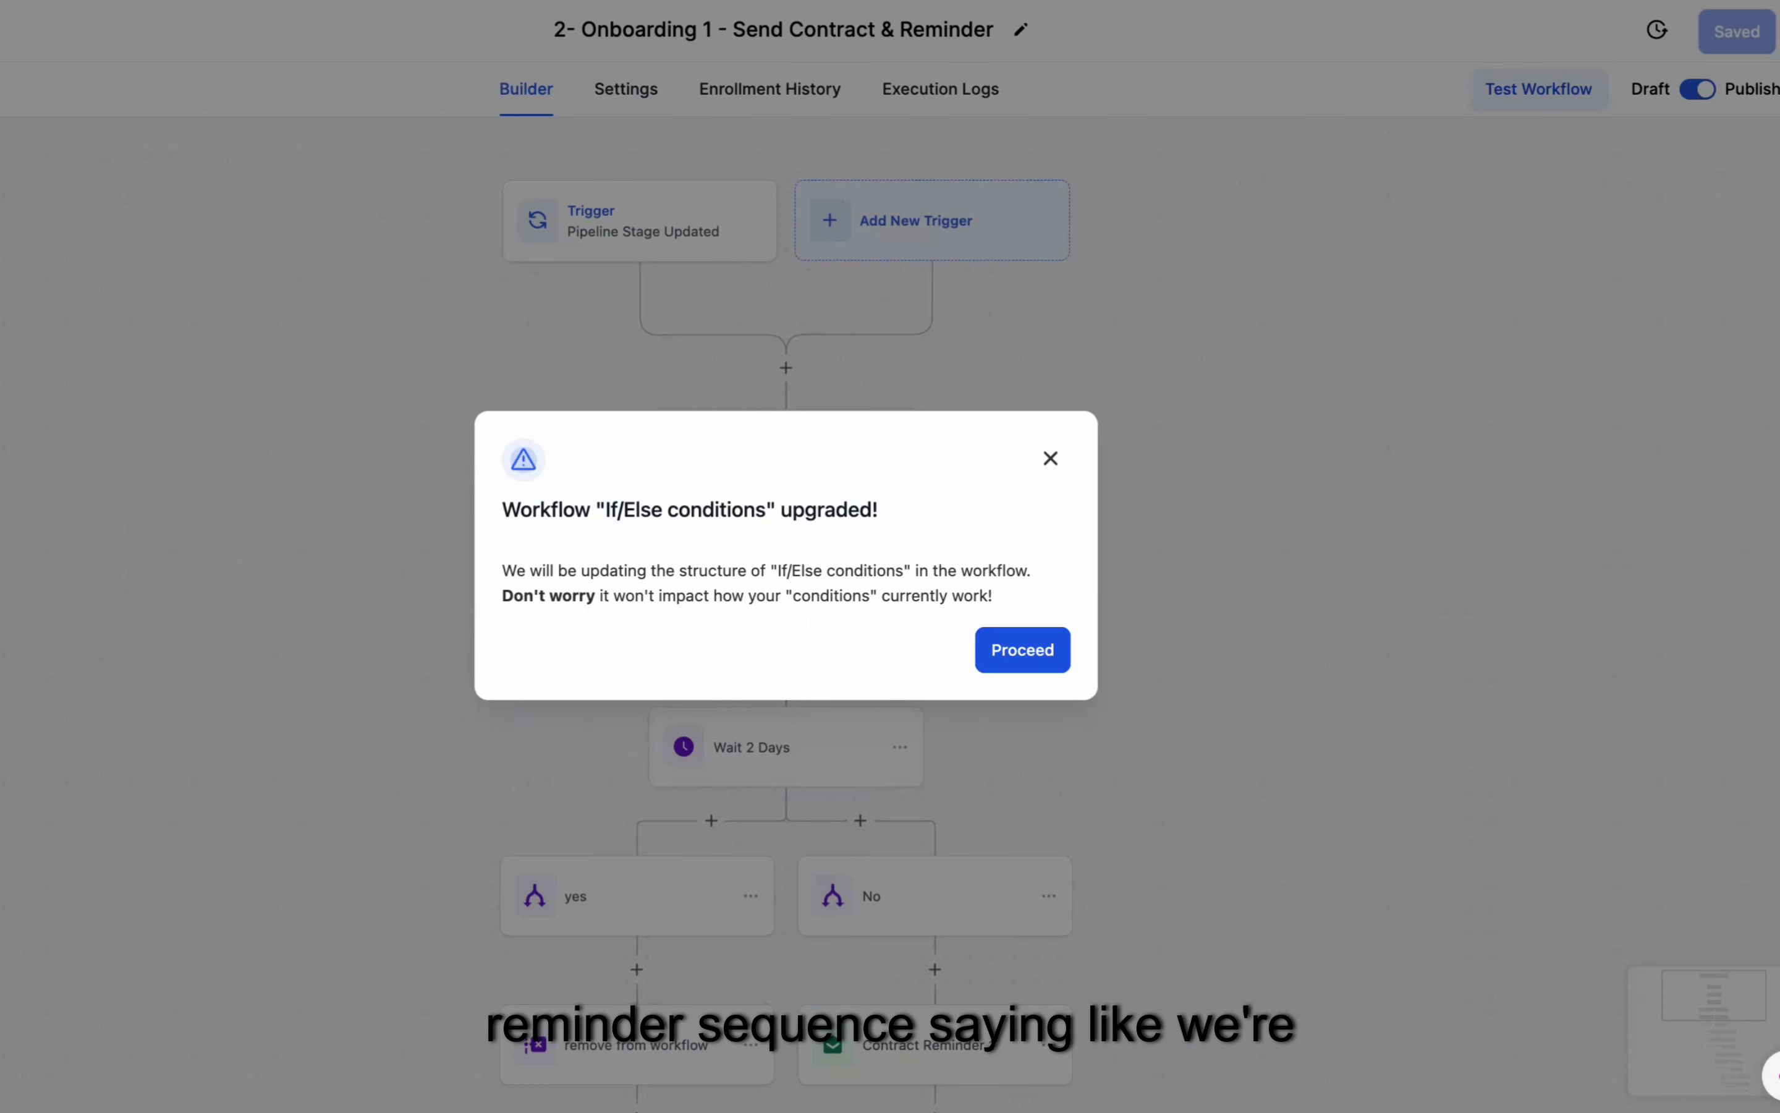
Step: Dismiss the If/Else upgrade notice and review the Contract Reminder 1 email in the Send Contract & Reminder workflow
left_click(1050, 458)
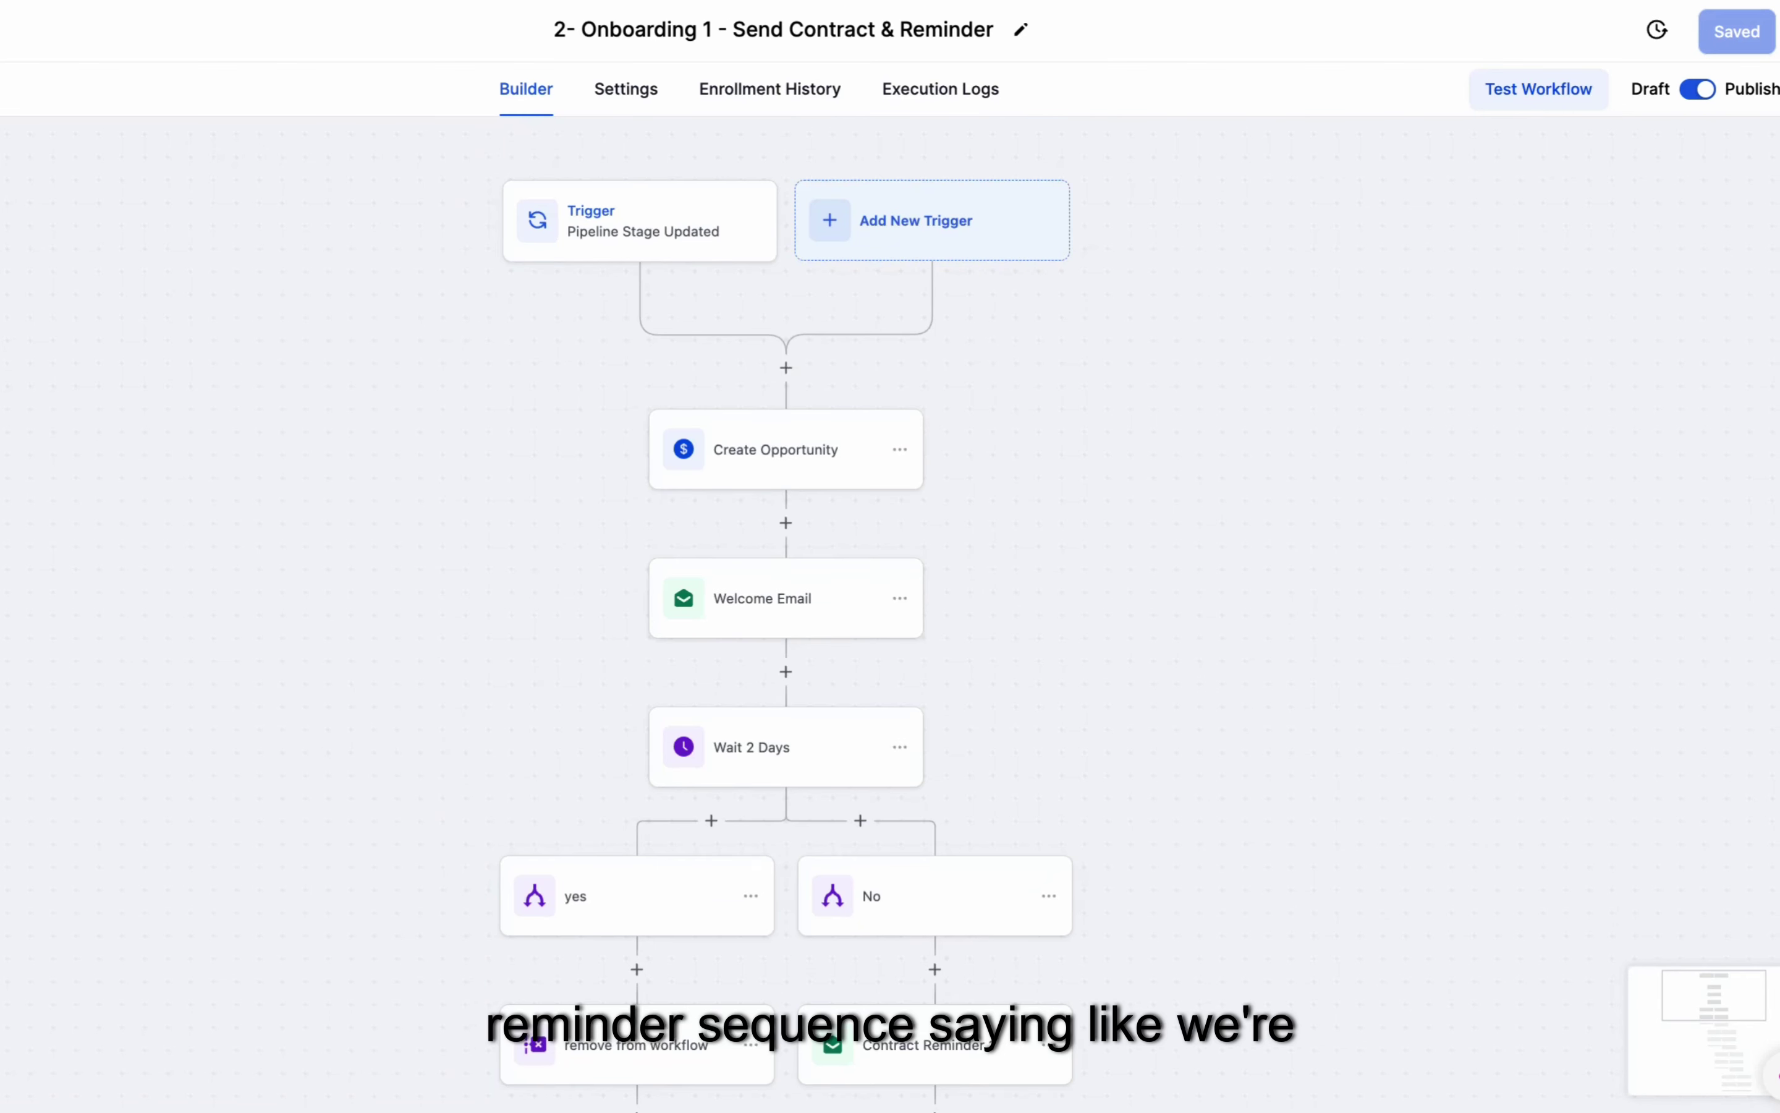
scroll(890, 611, "down", 3)
left_click(934, 810)
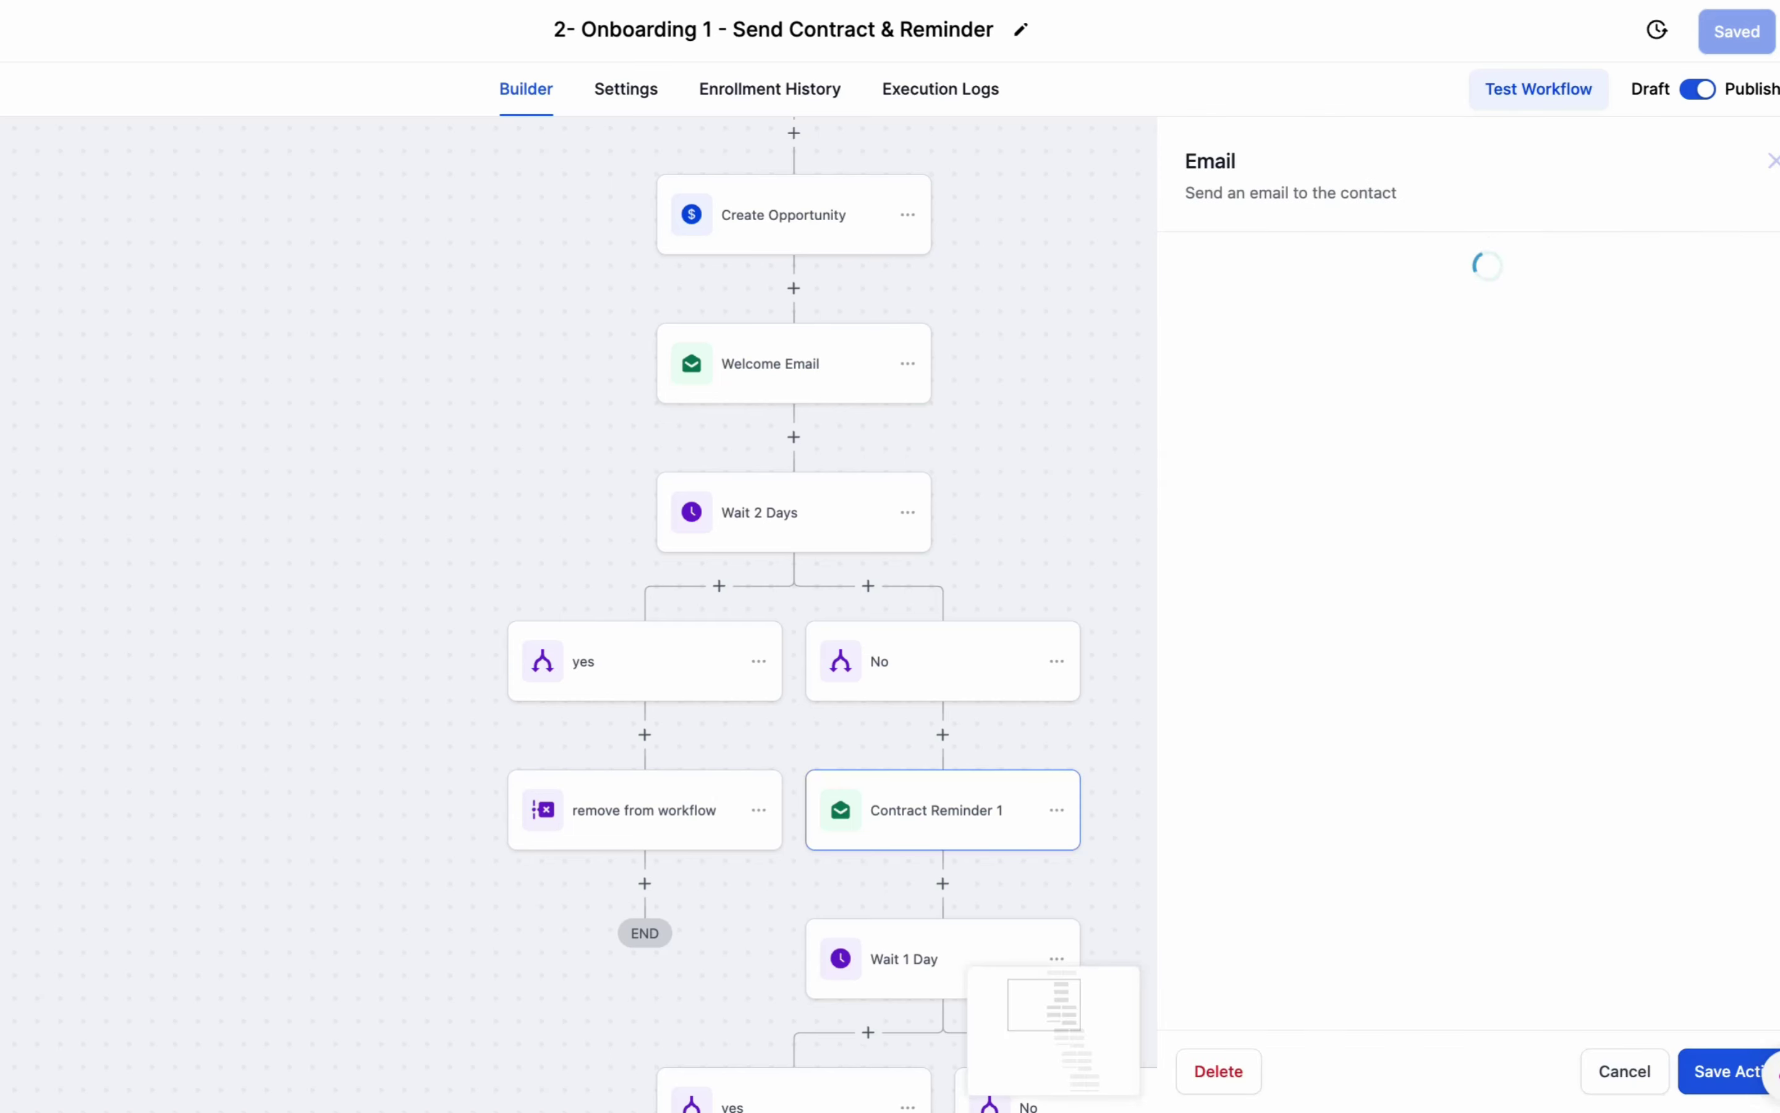
scroll(1483, 574, "down", 3)
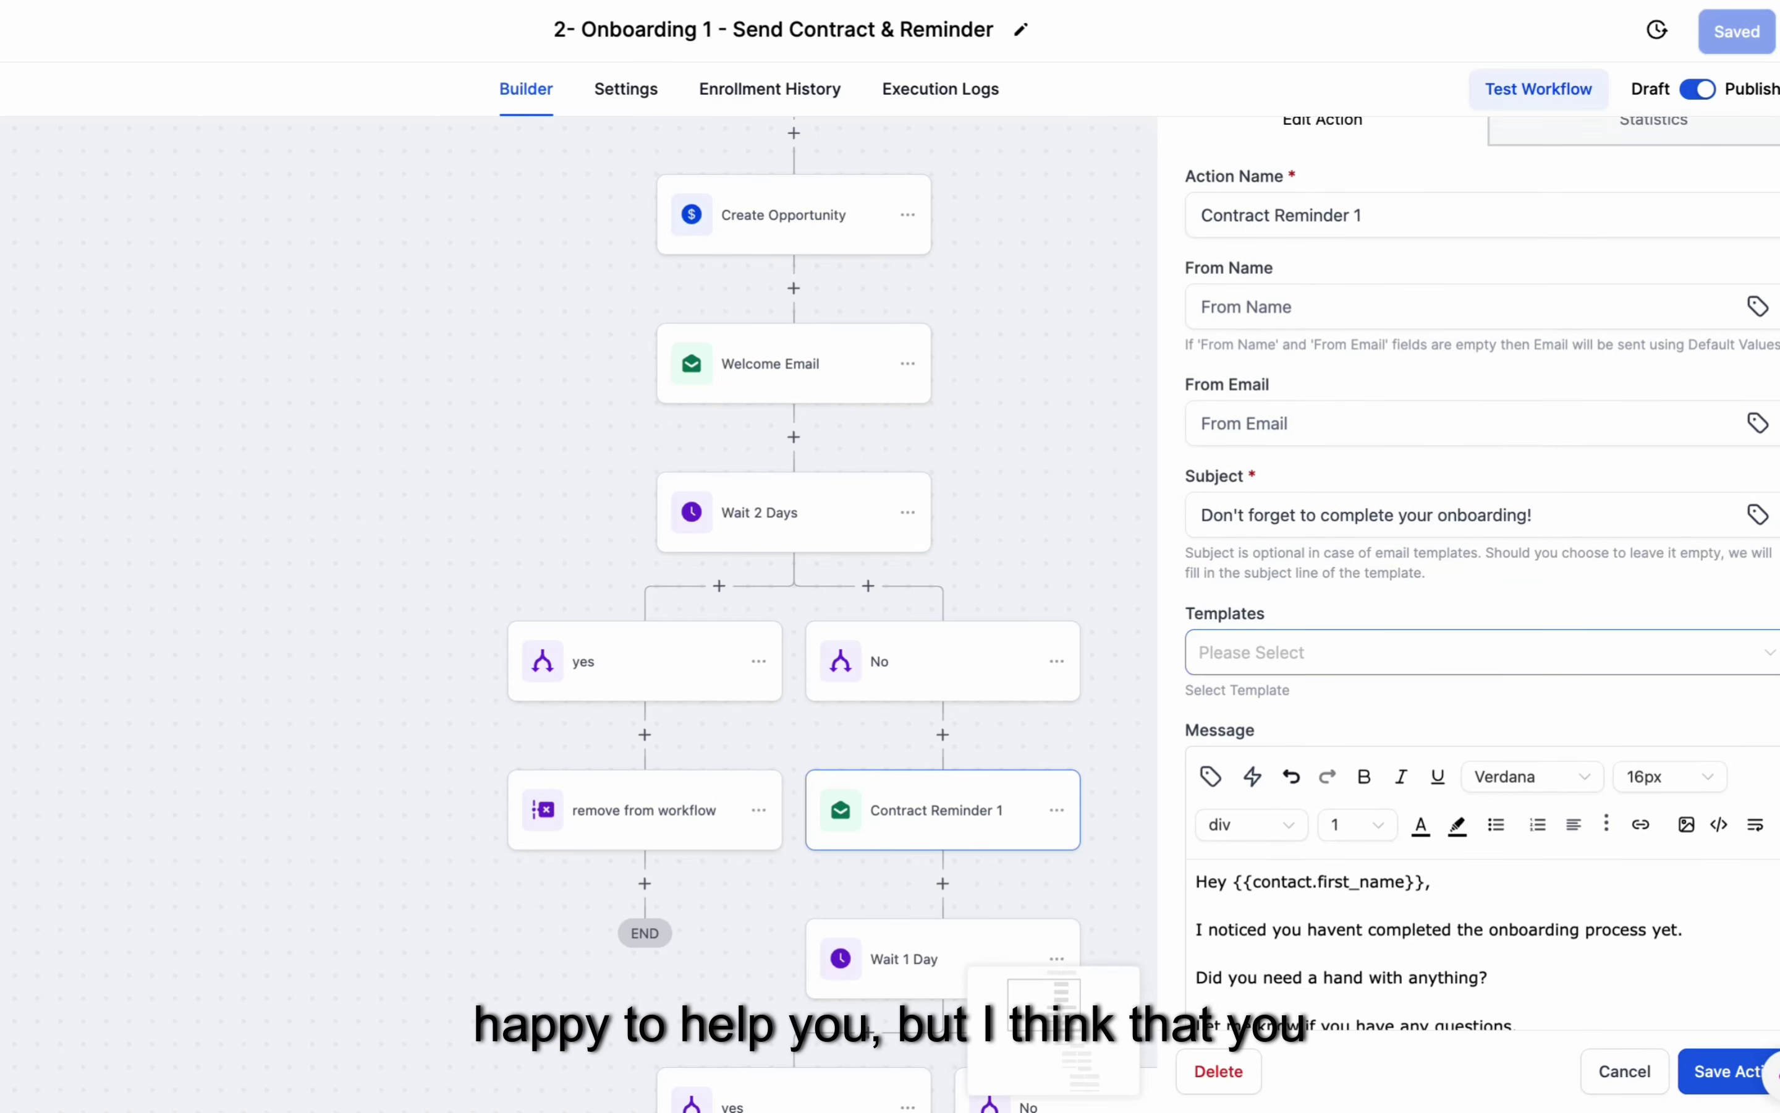
scroll(1482, 868, "down", 5)
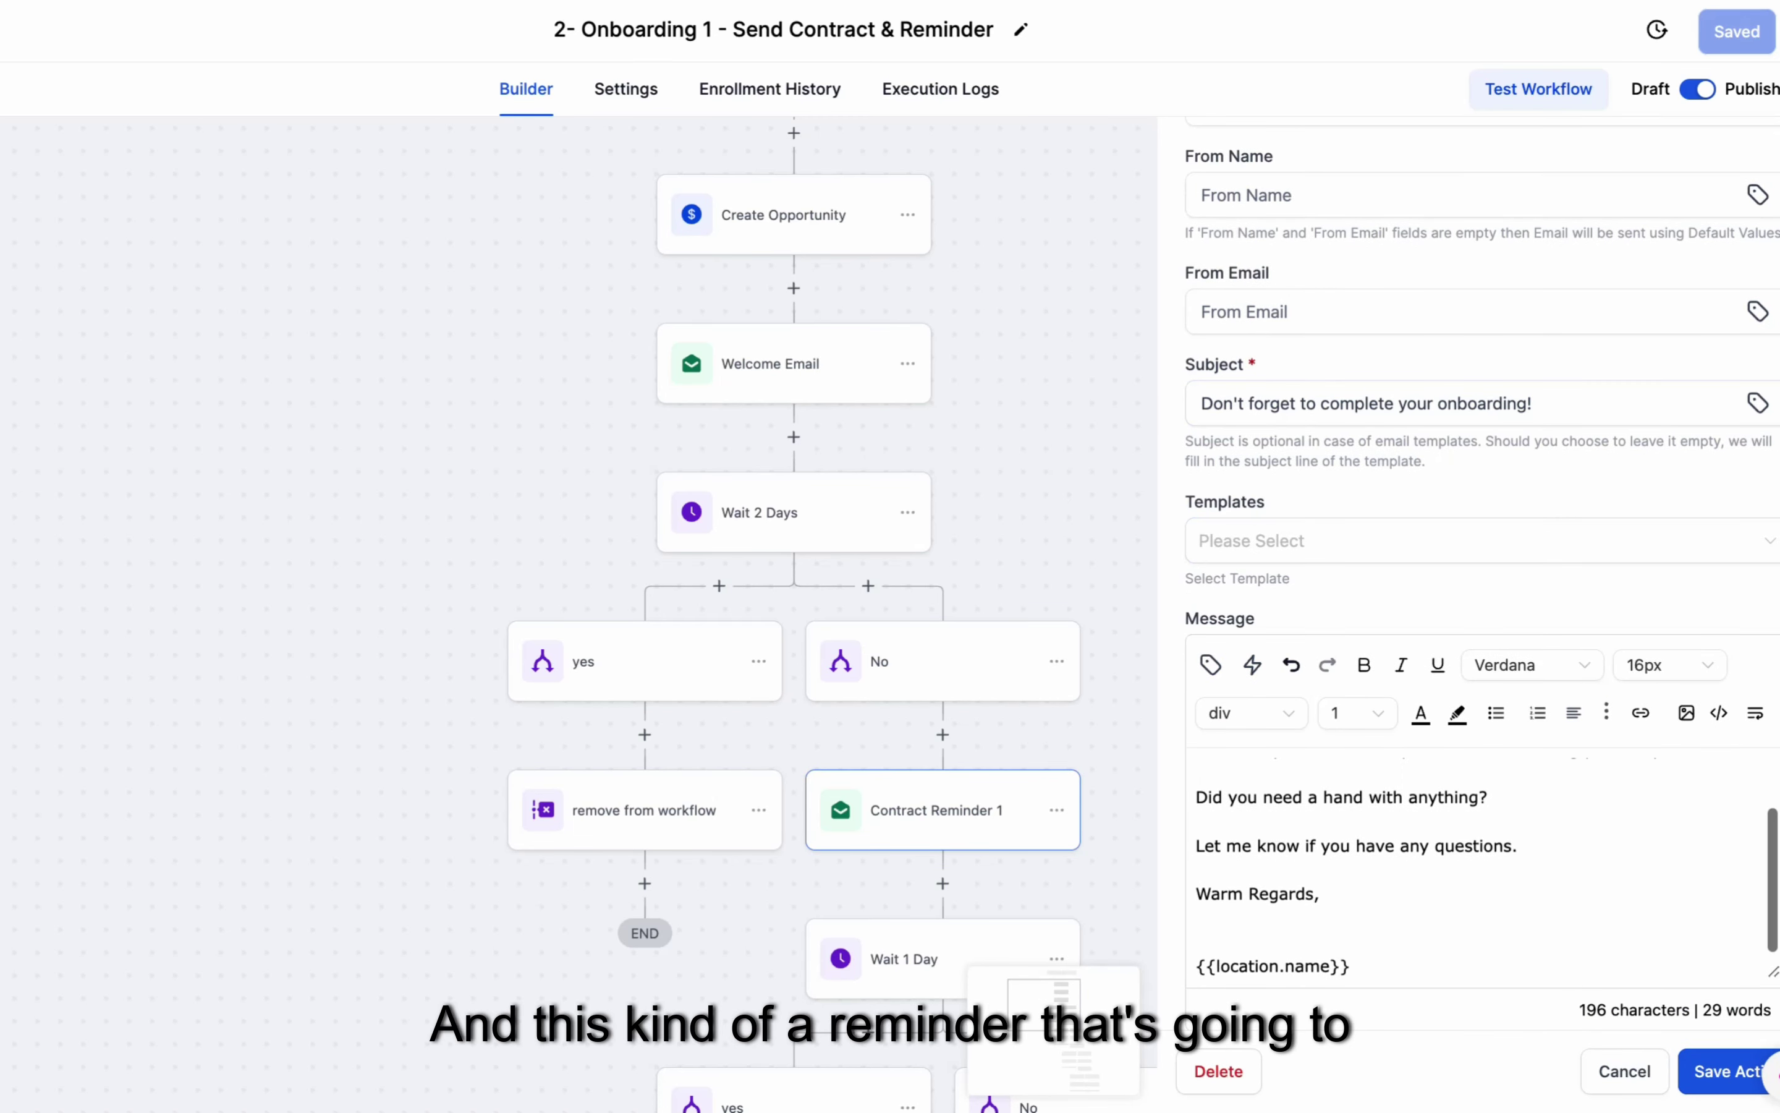
scroll(791, 589, "down", 2)
scroll(791, 610, "down", 5)
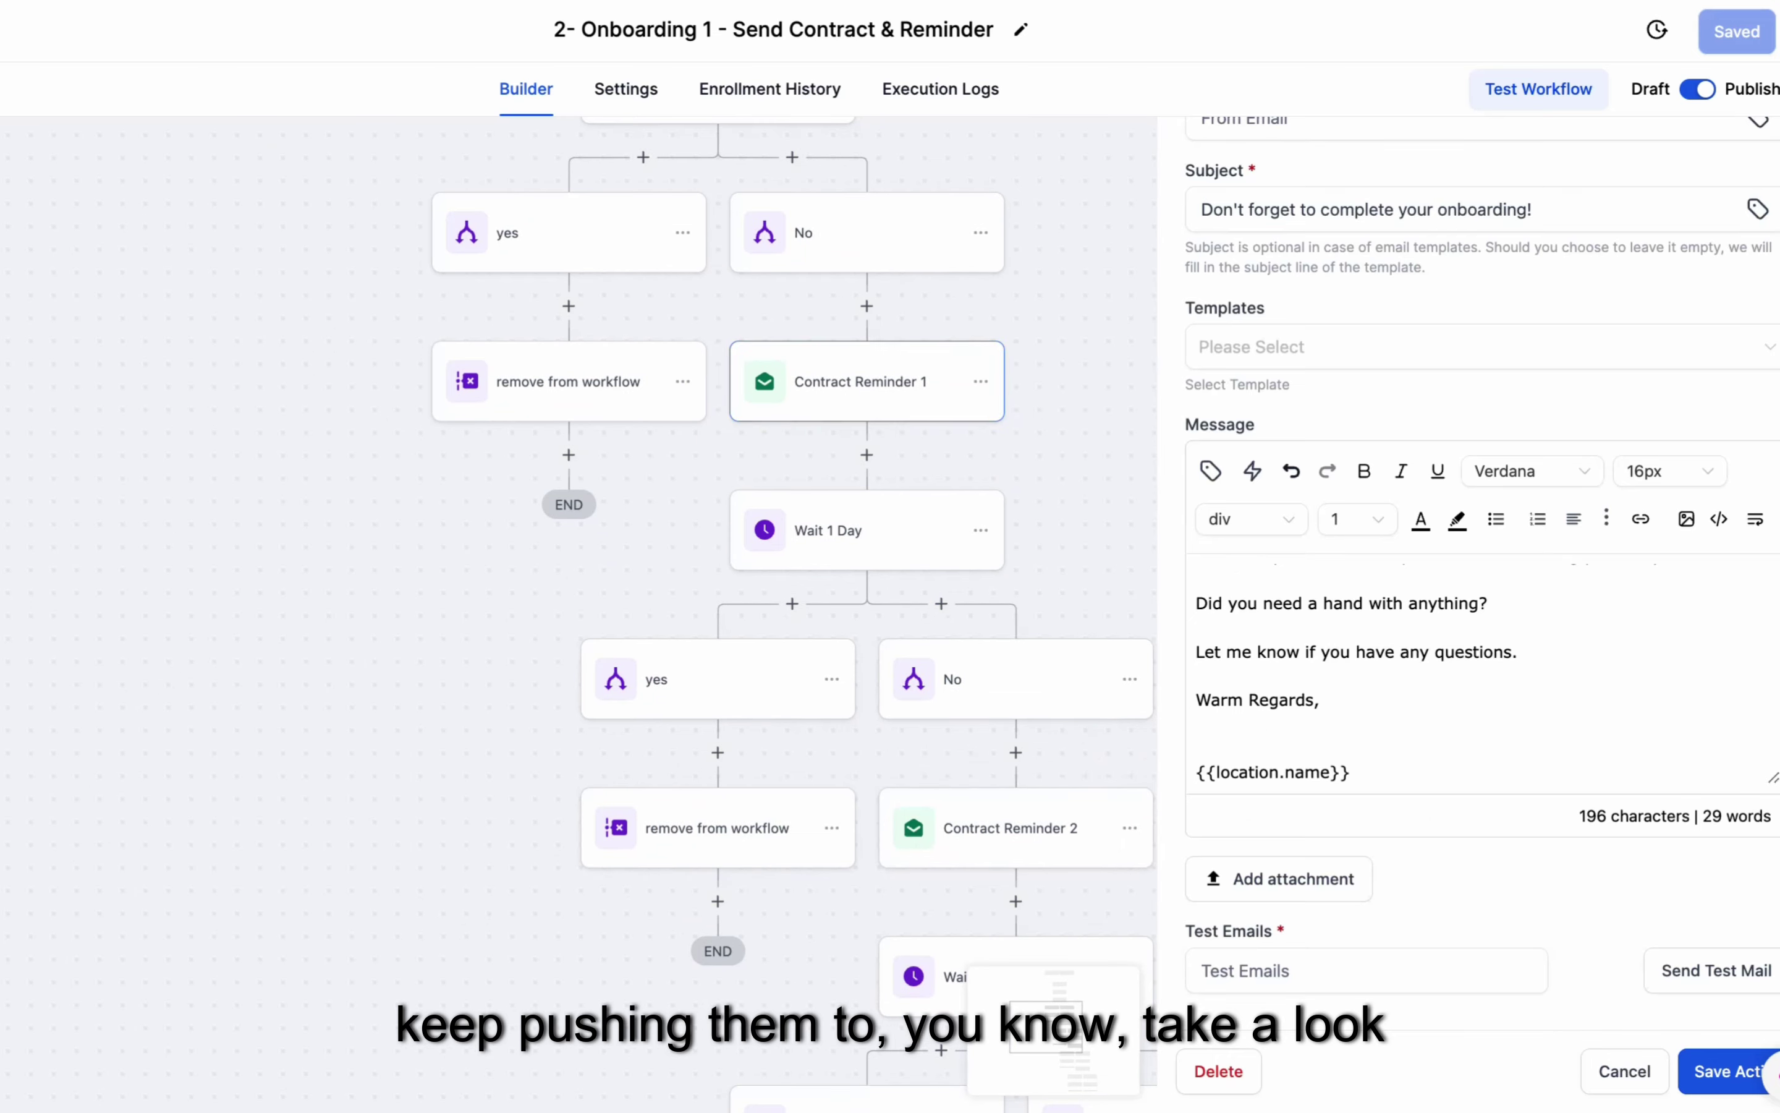
Step: Review the subjects and messages of the Contract Reminder 2 and Contract Reminder 3 emails in the workflow
left_click(1007, 827)
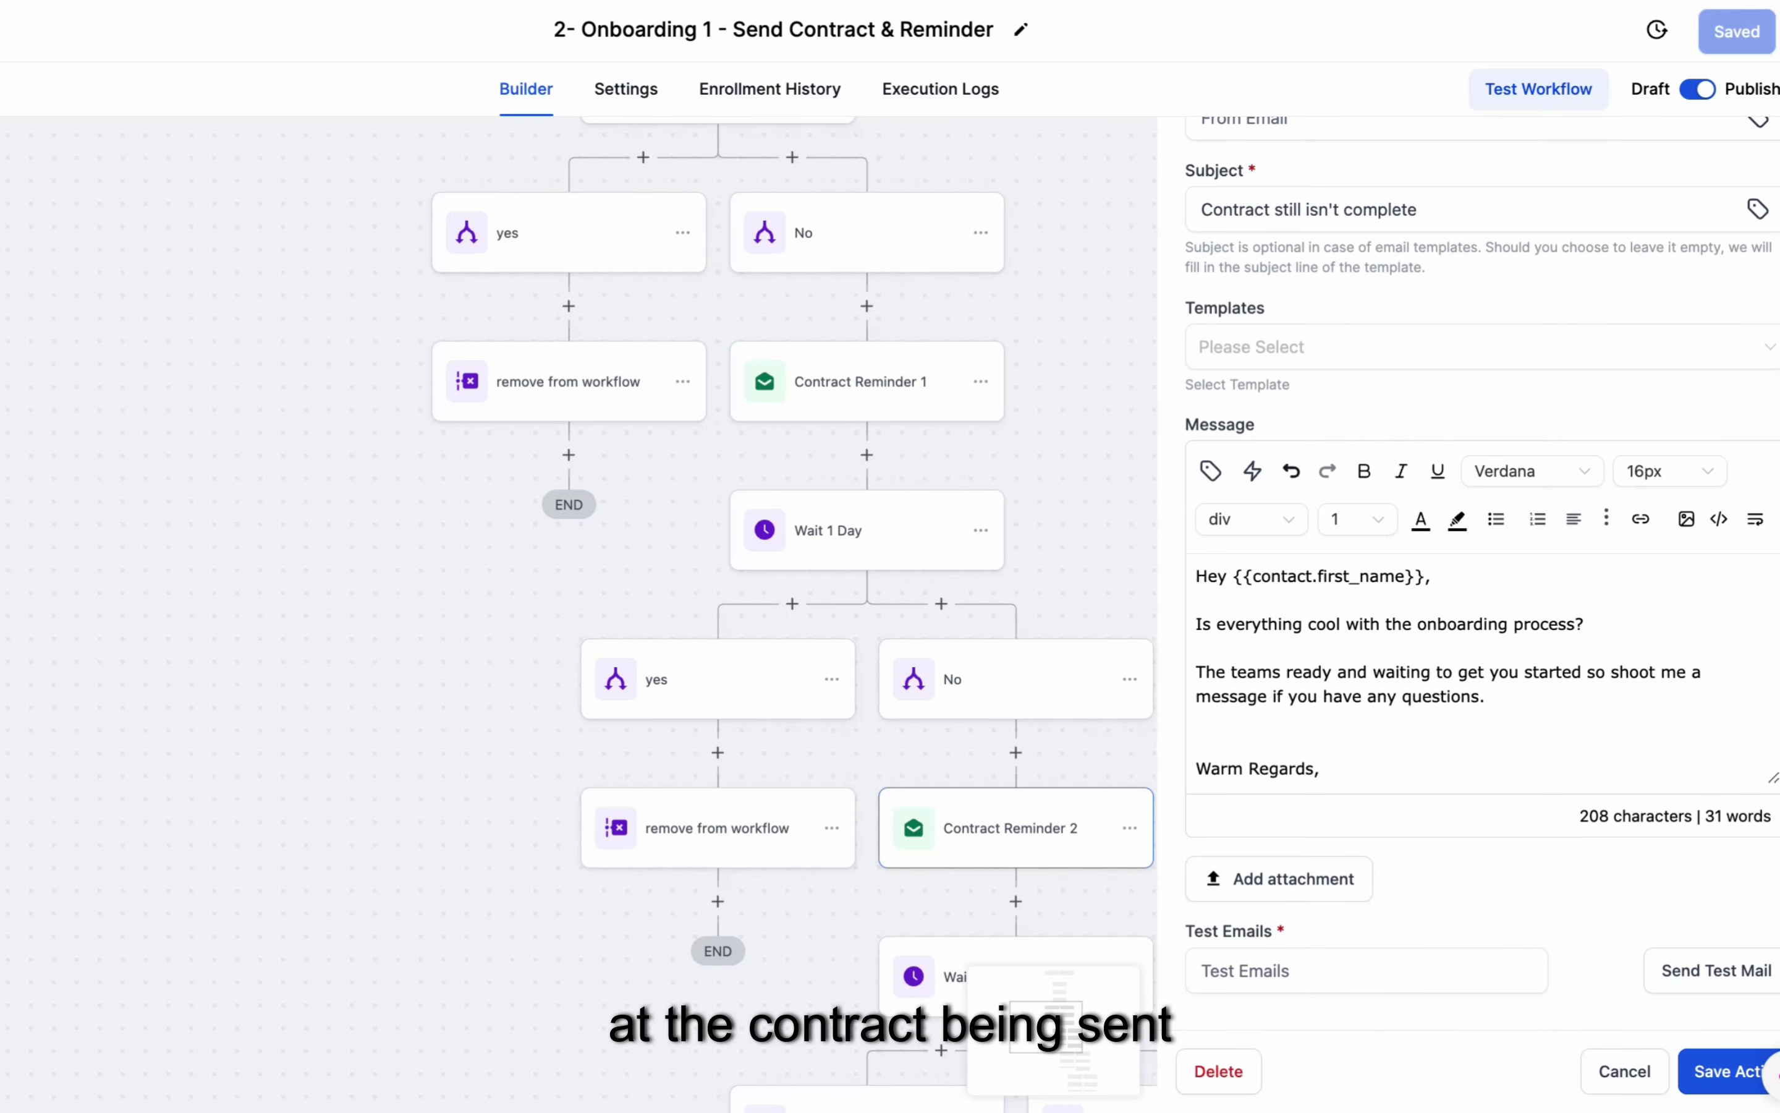
scroll(791, 588, "down", 8)
scroll(790, 588, "right", 4)
left_click(909, 810)
scroll(1471, 611, "down", 6)
scroll(791, 611, "down", 6)
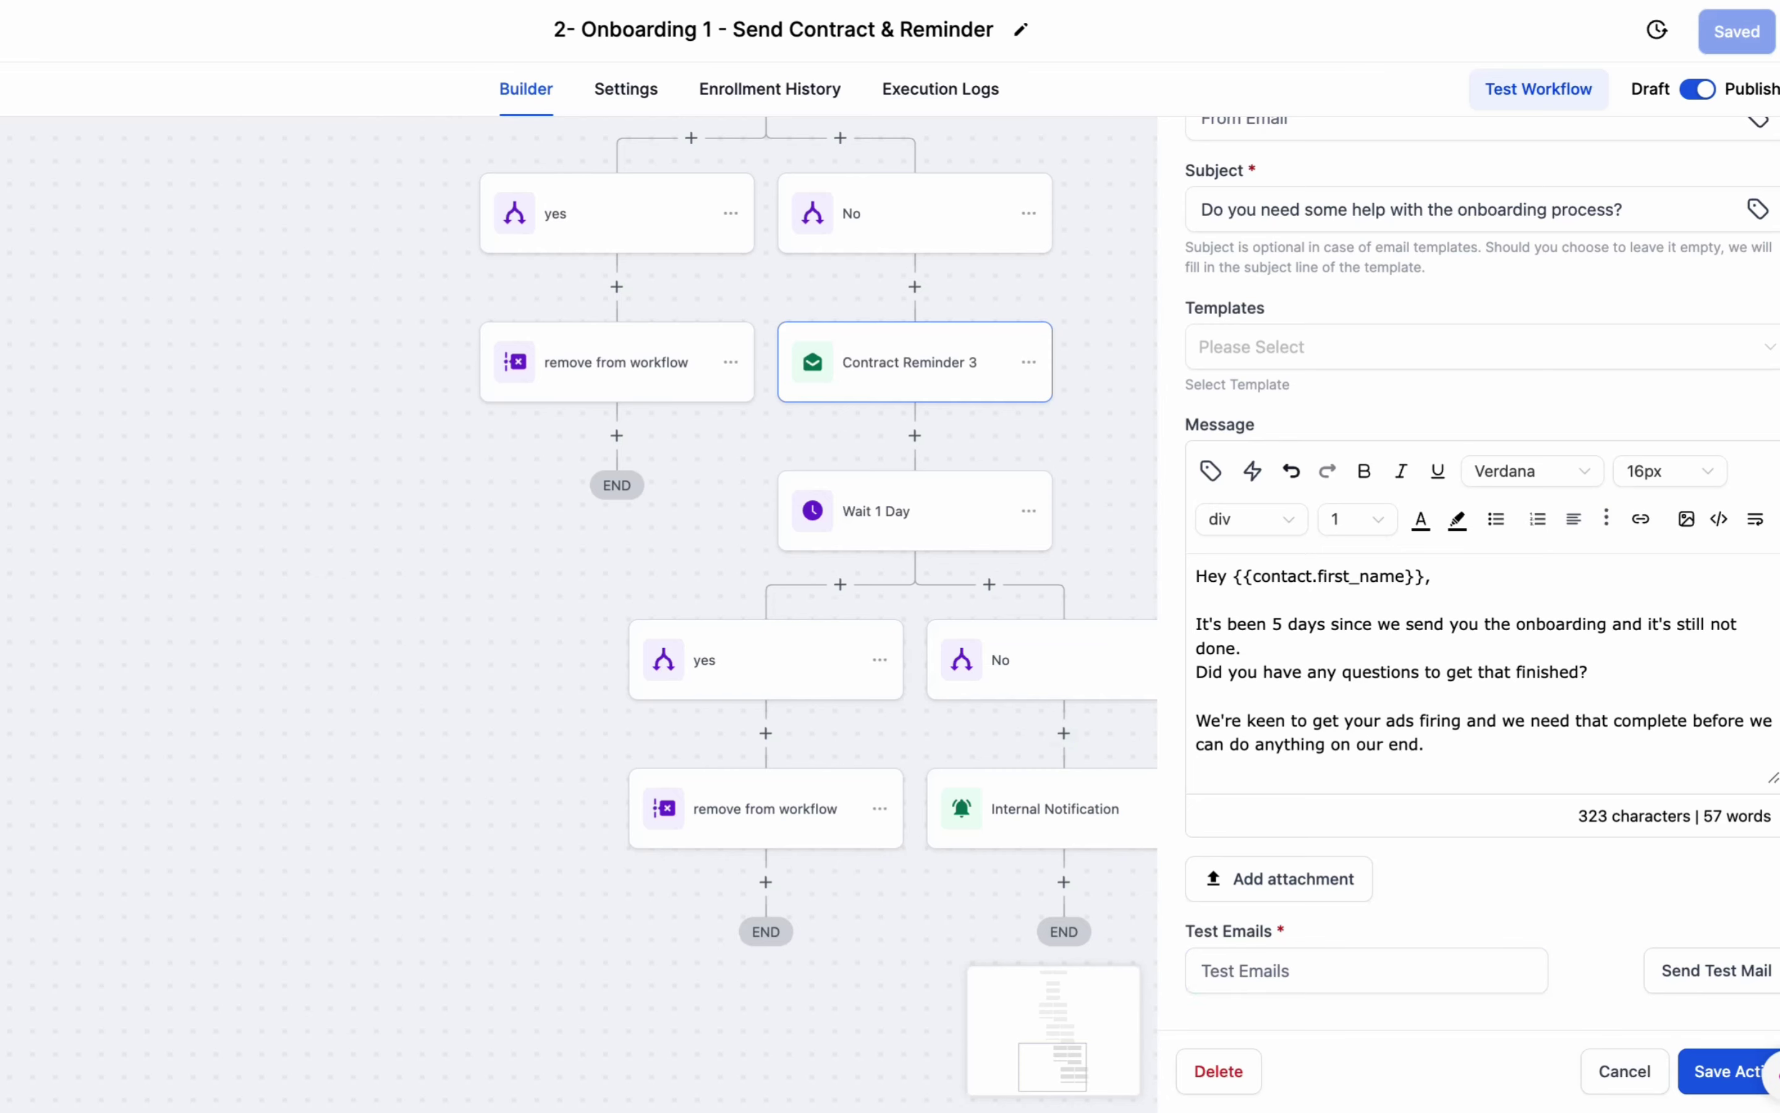
Step: Review the Internal Notification action's email settings and message, clearing its custom recipient email and closing it without saving
left_click(1624, 1070)
left_click(1055, 808)
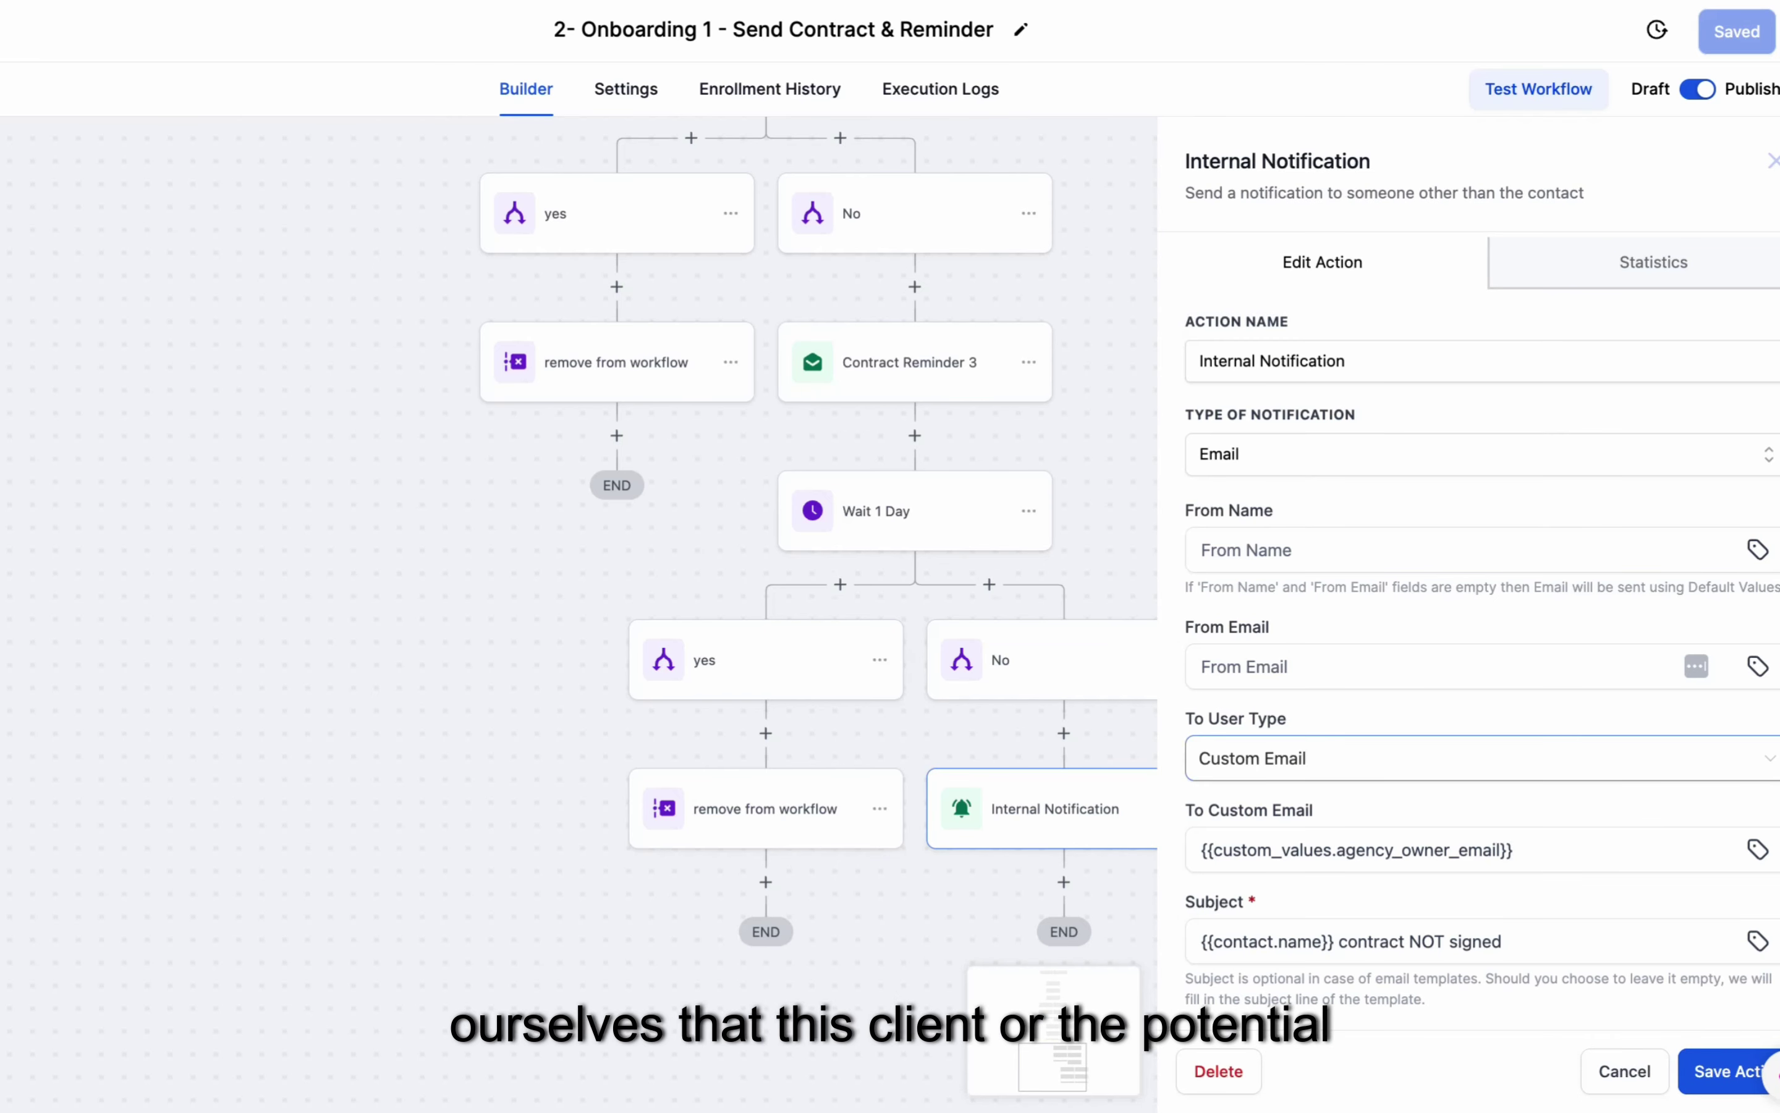
scroll(1581, 765, "down", 4)
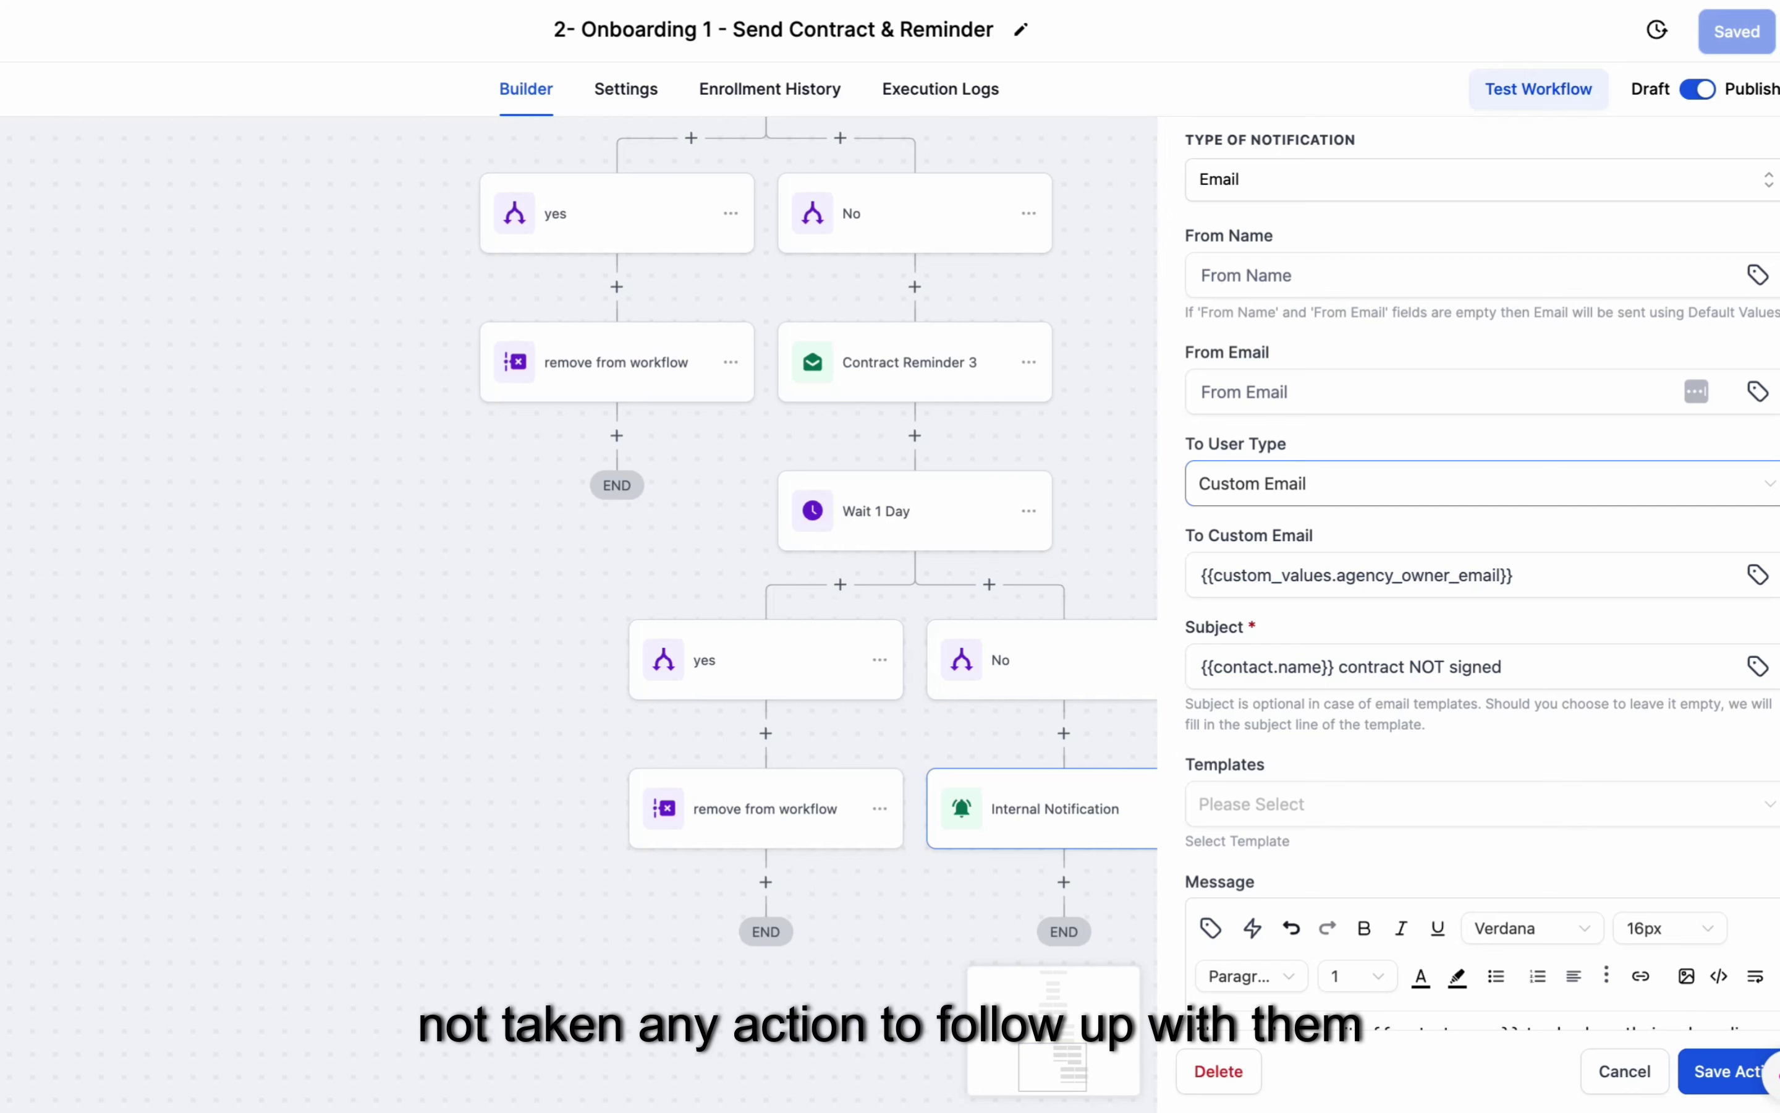
key("ctrl+a")
key("BackSpace")
scroll(1471, 662, "down", 6)
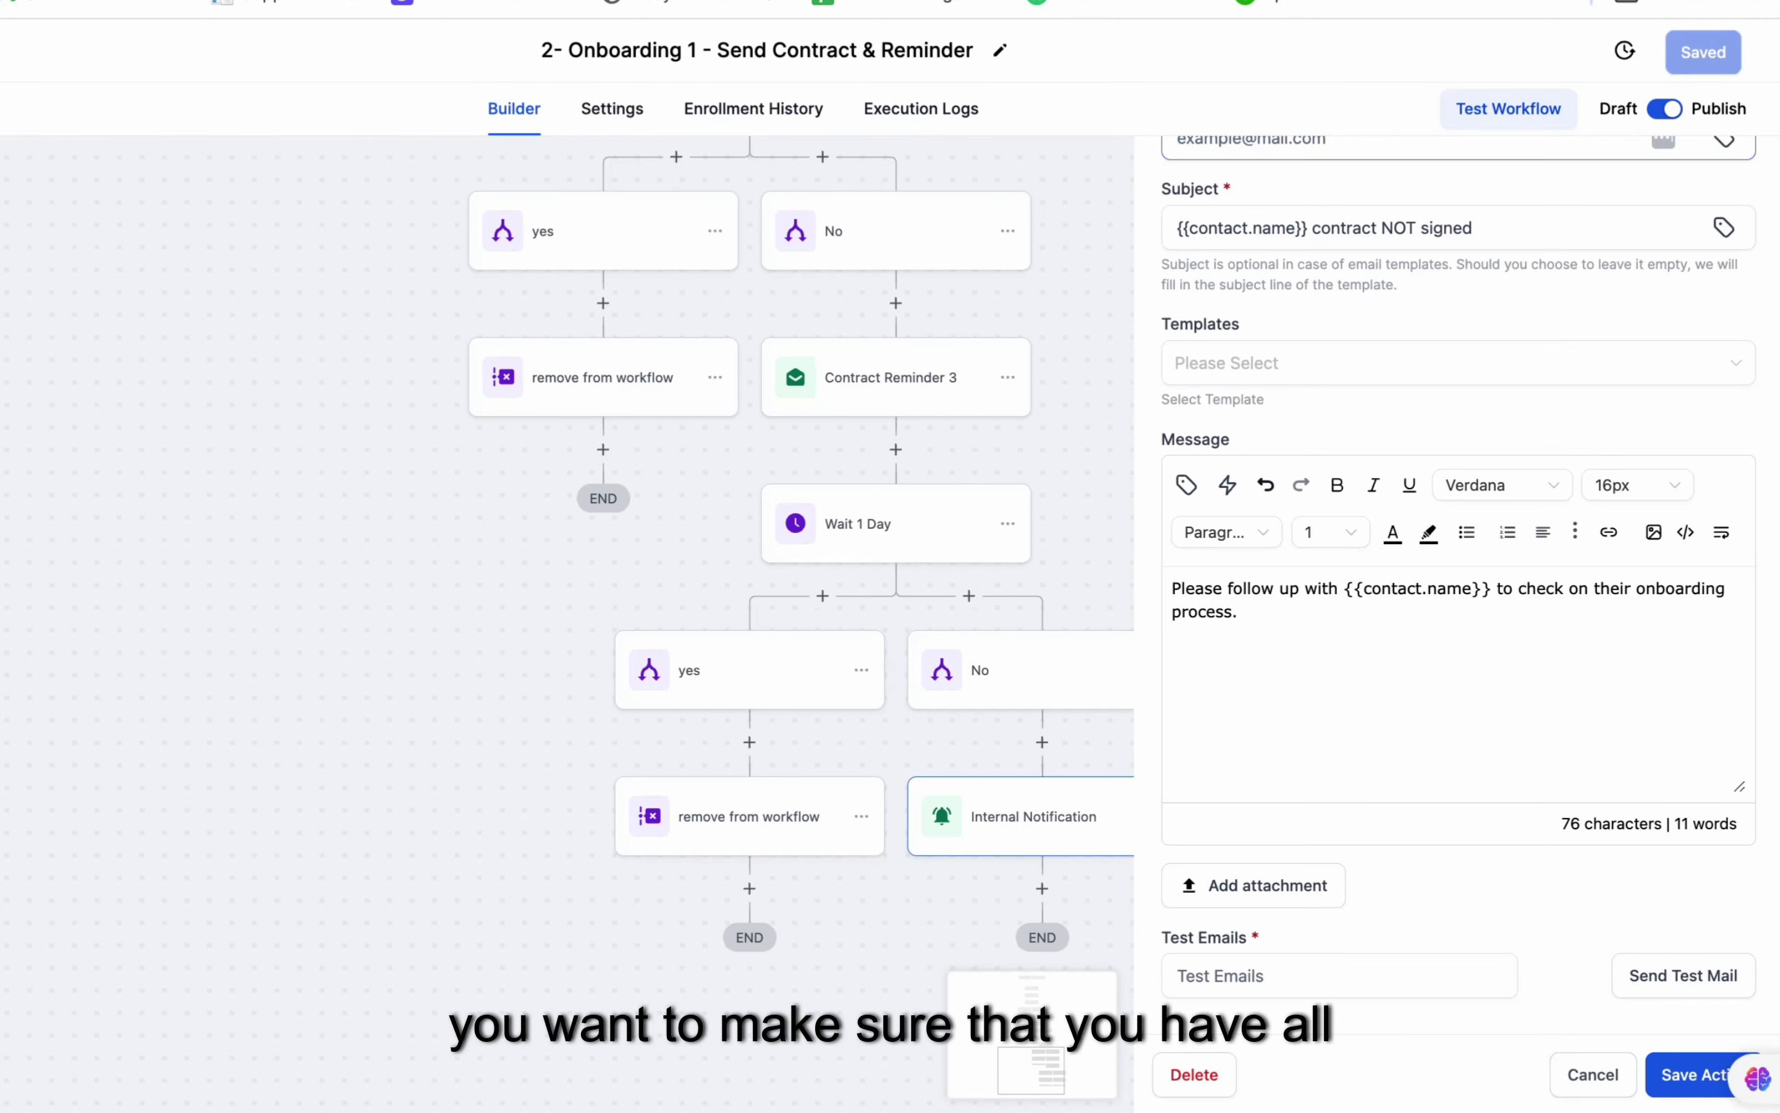
key("Escape")
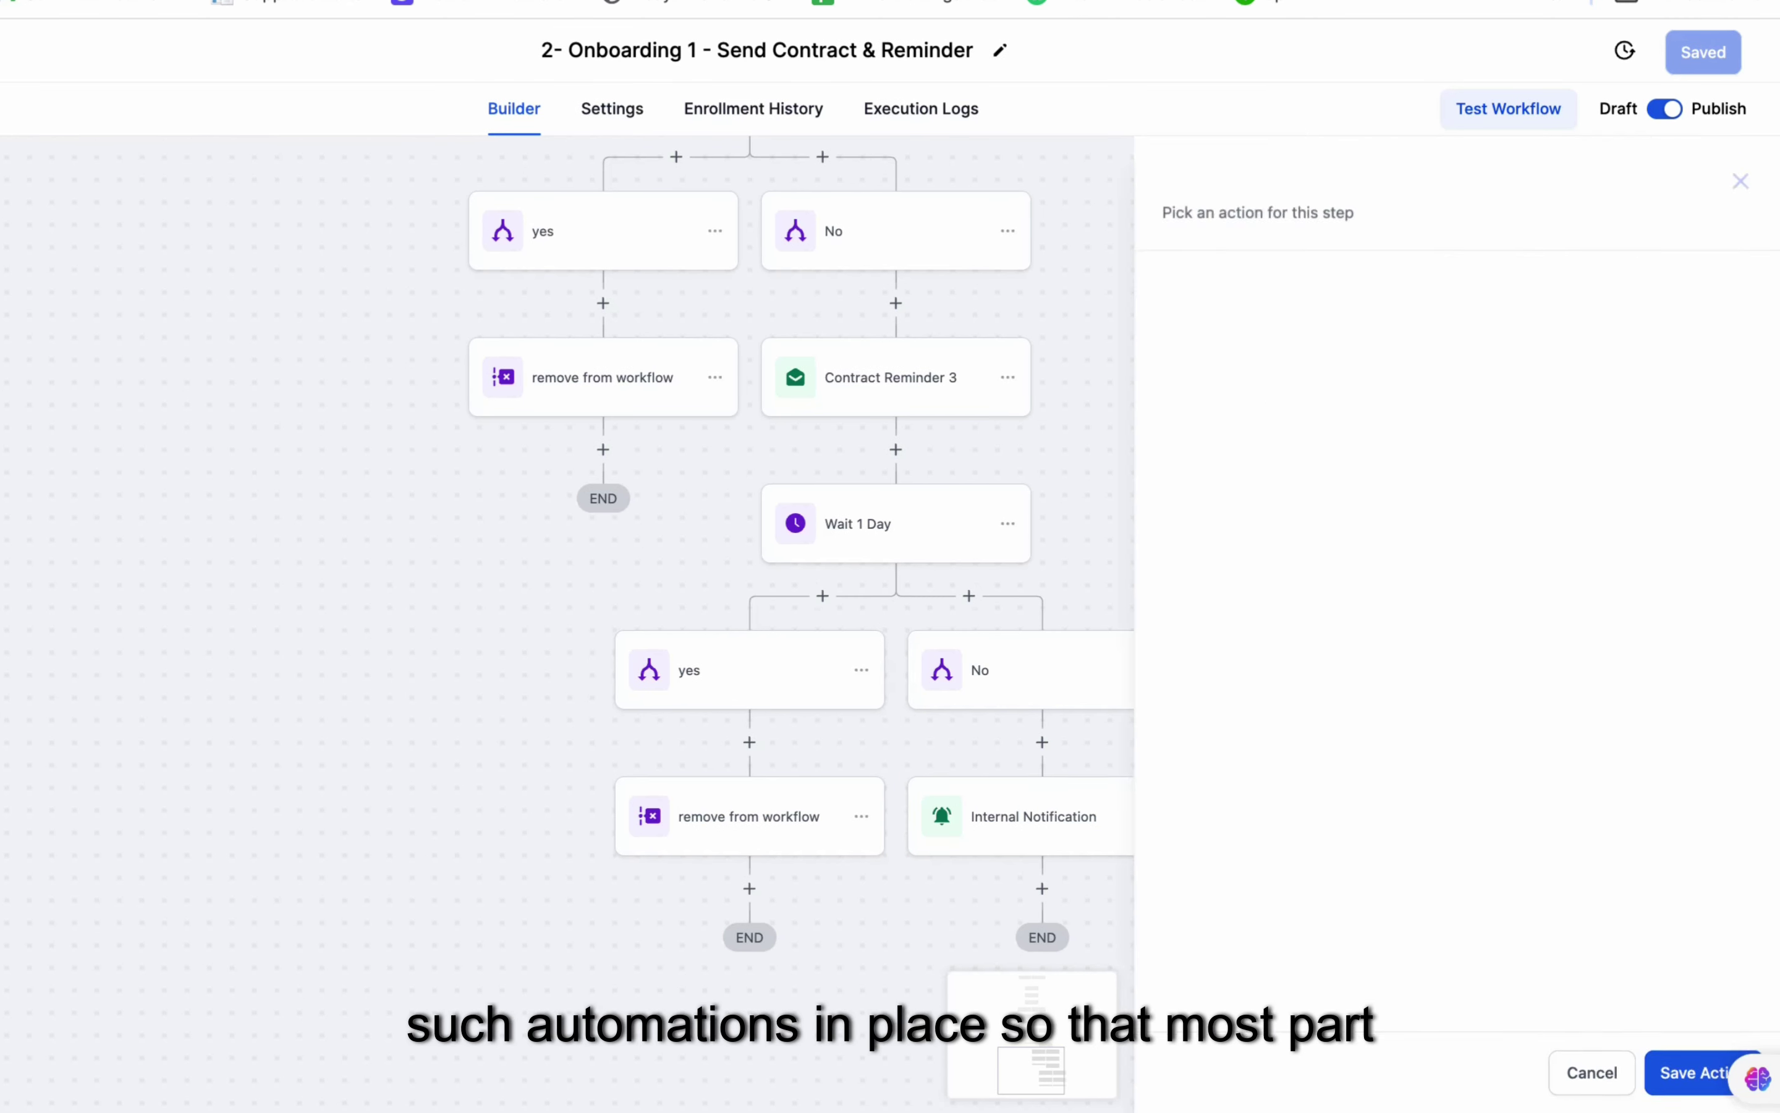
Step: Switch to the 2.1 - Onboarding 5 : Contract Signed workflow and review its Add Tag and Email actions
key("alt+Left")
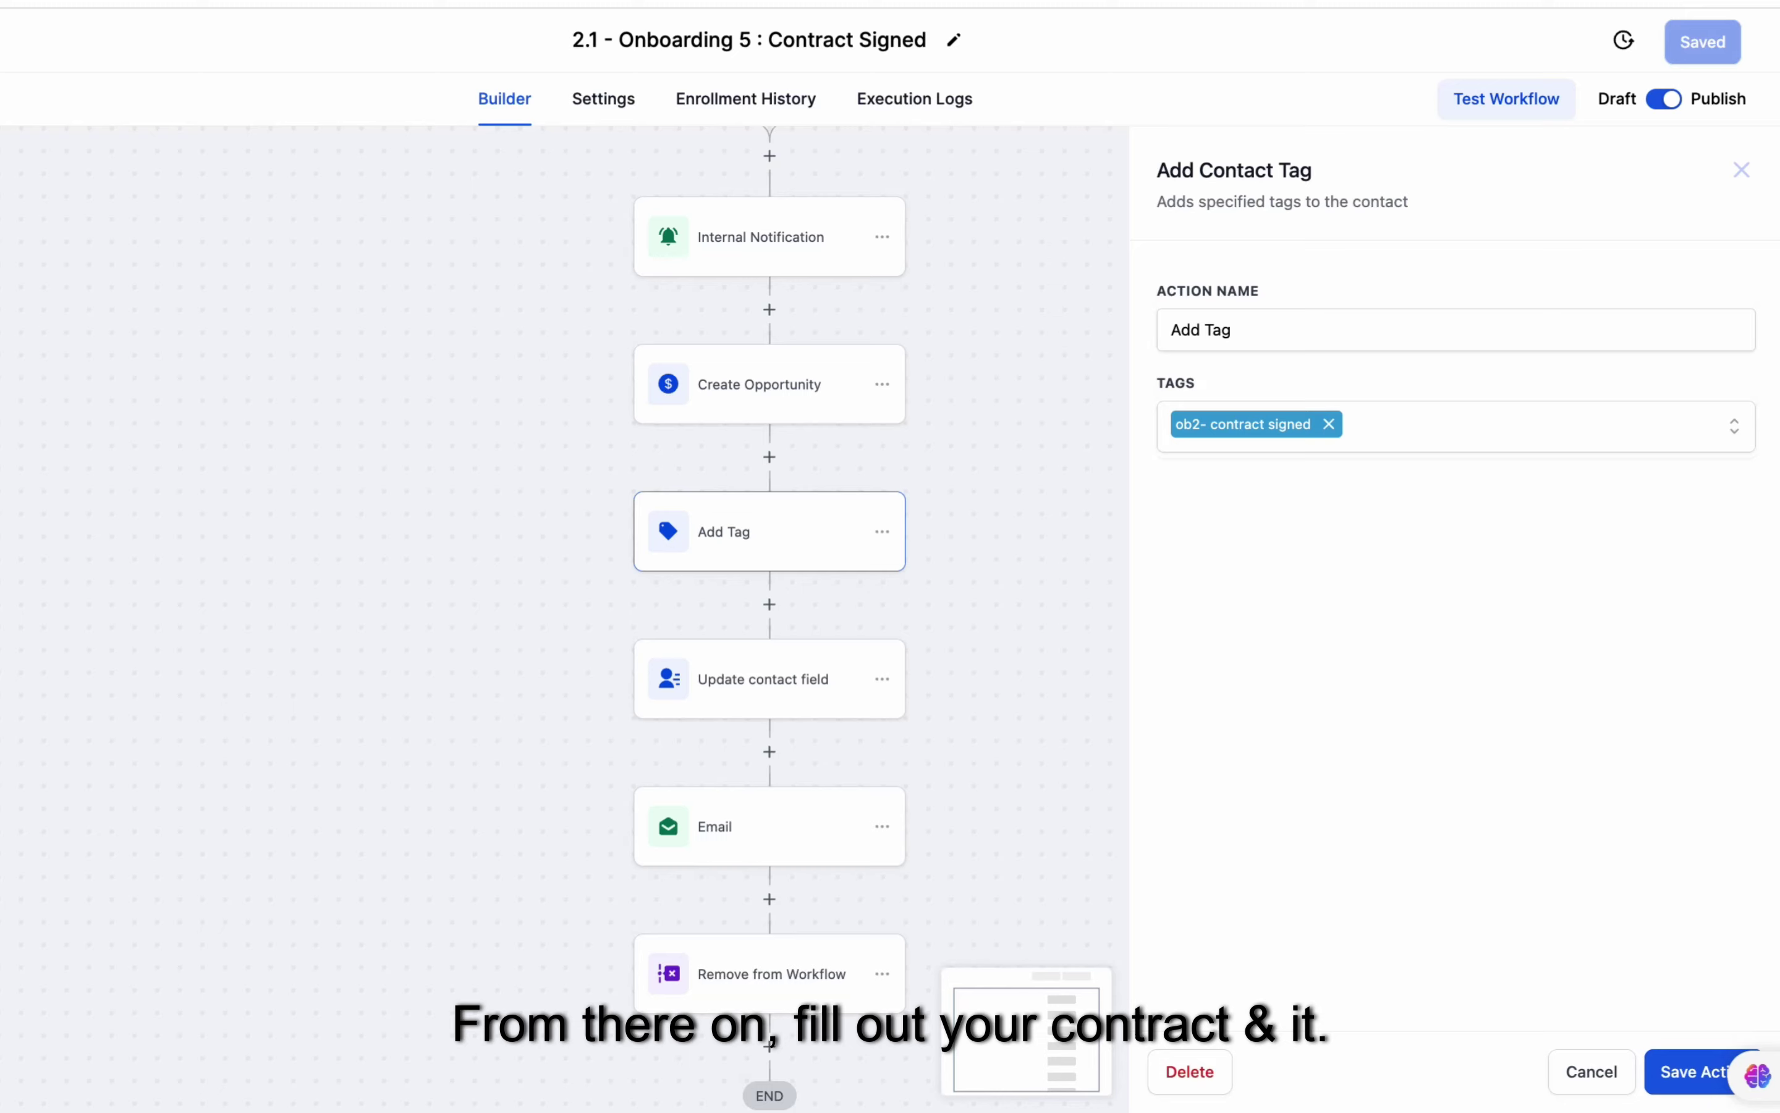
key("Escape")
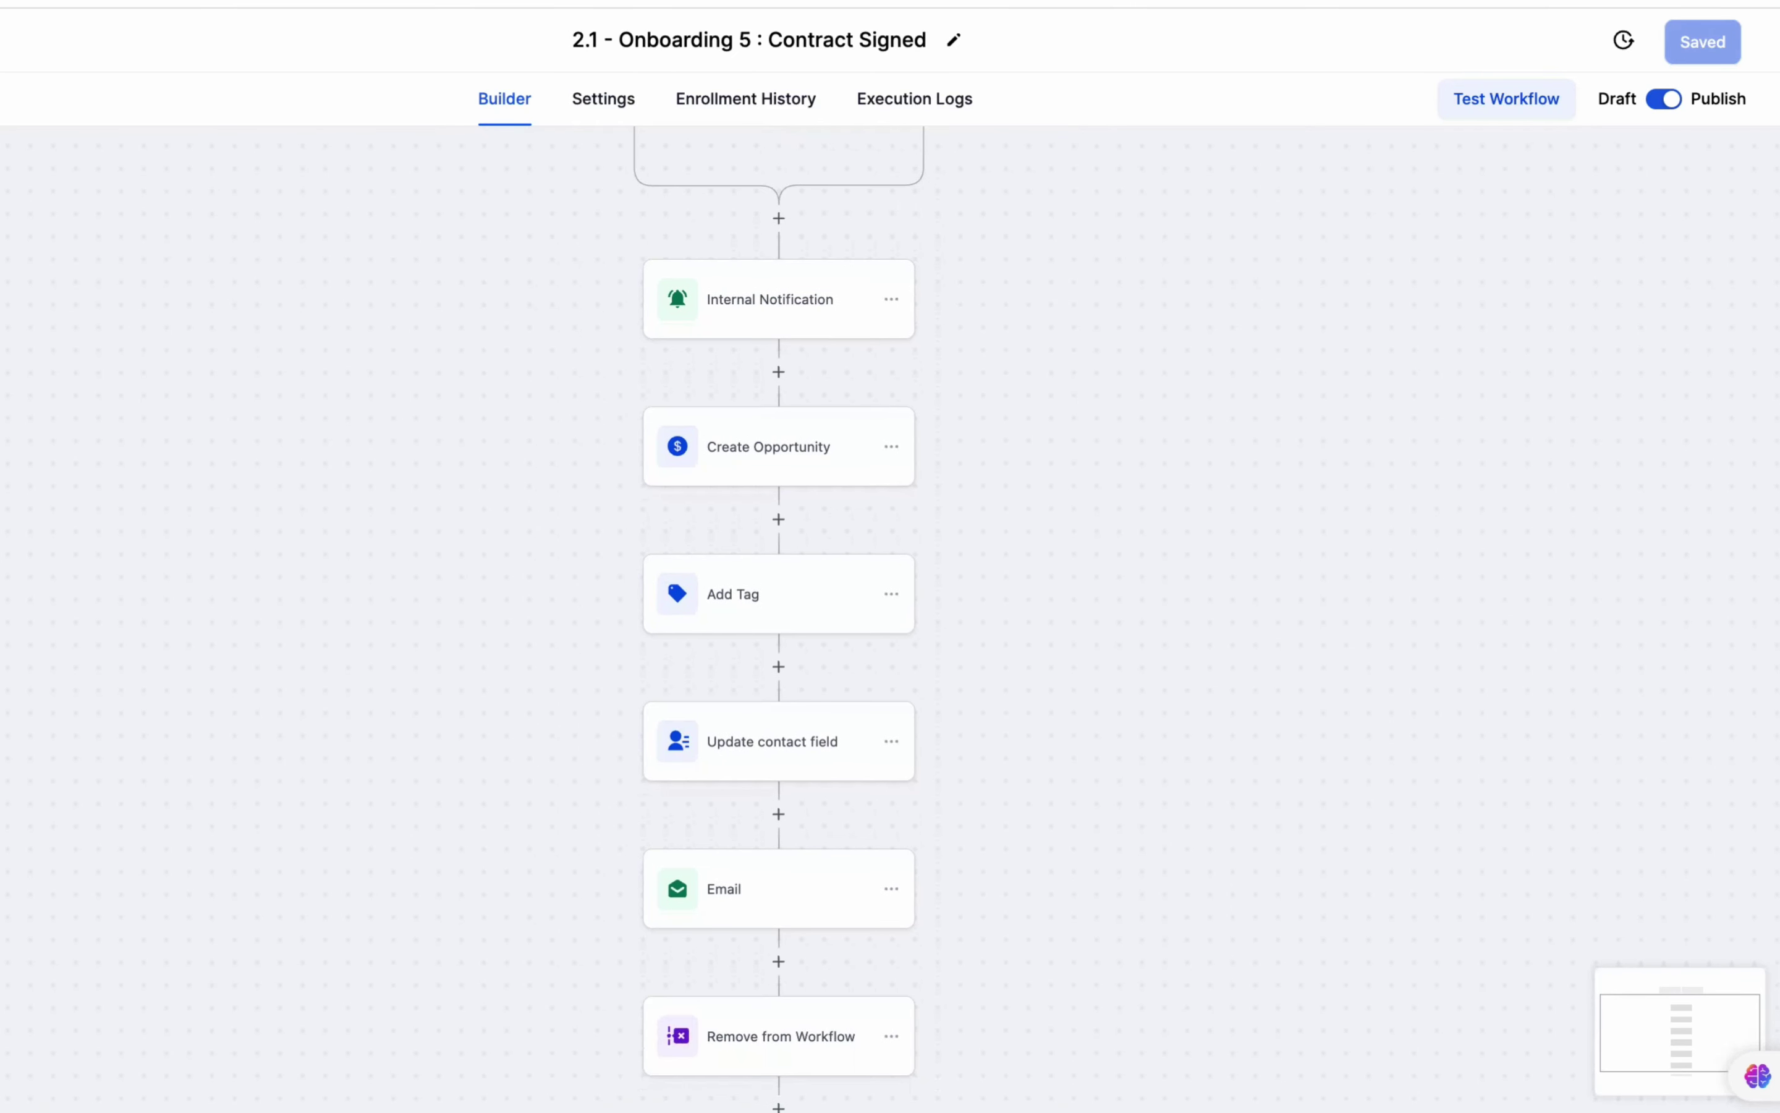
left_click(778, 594)
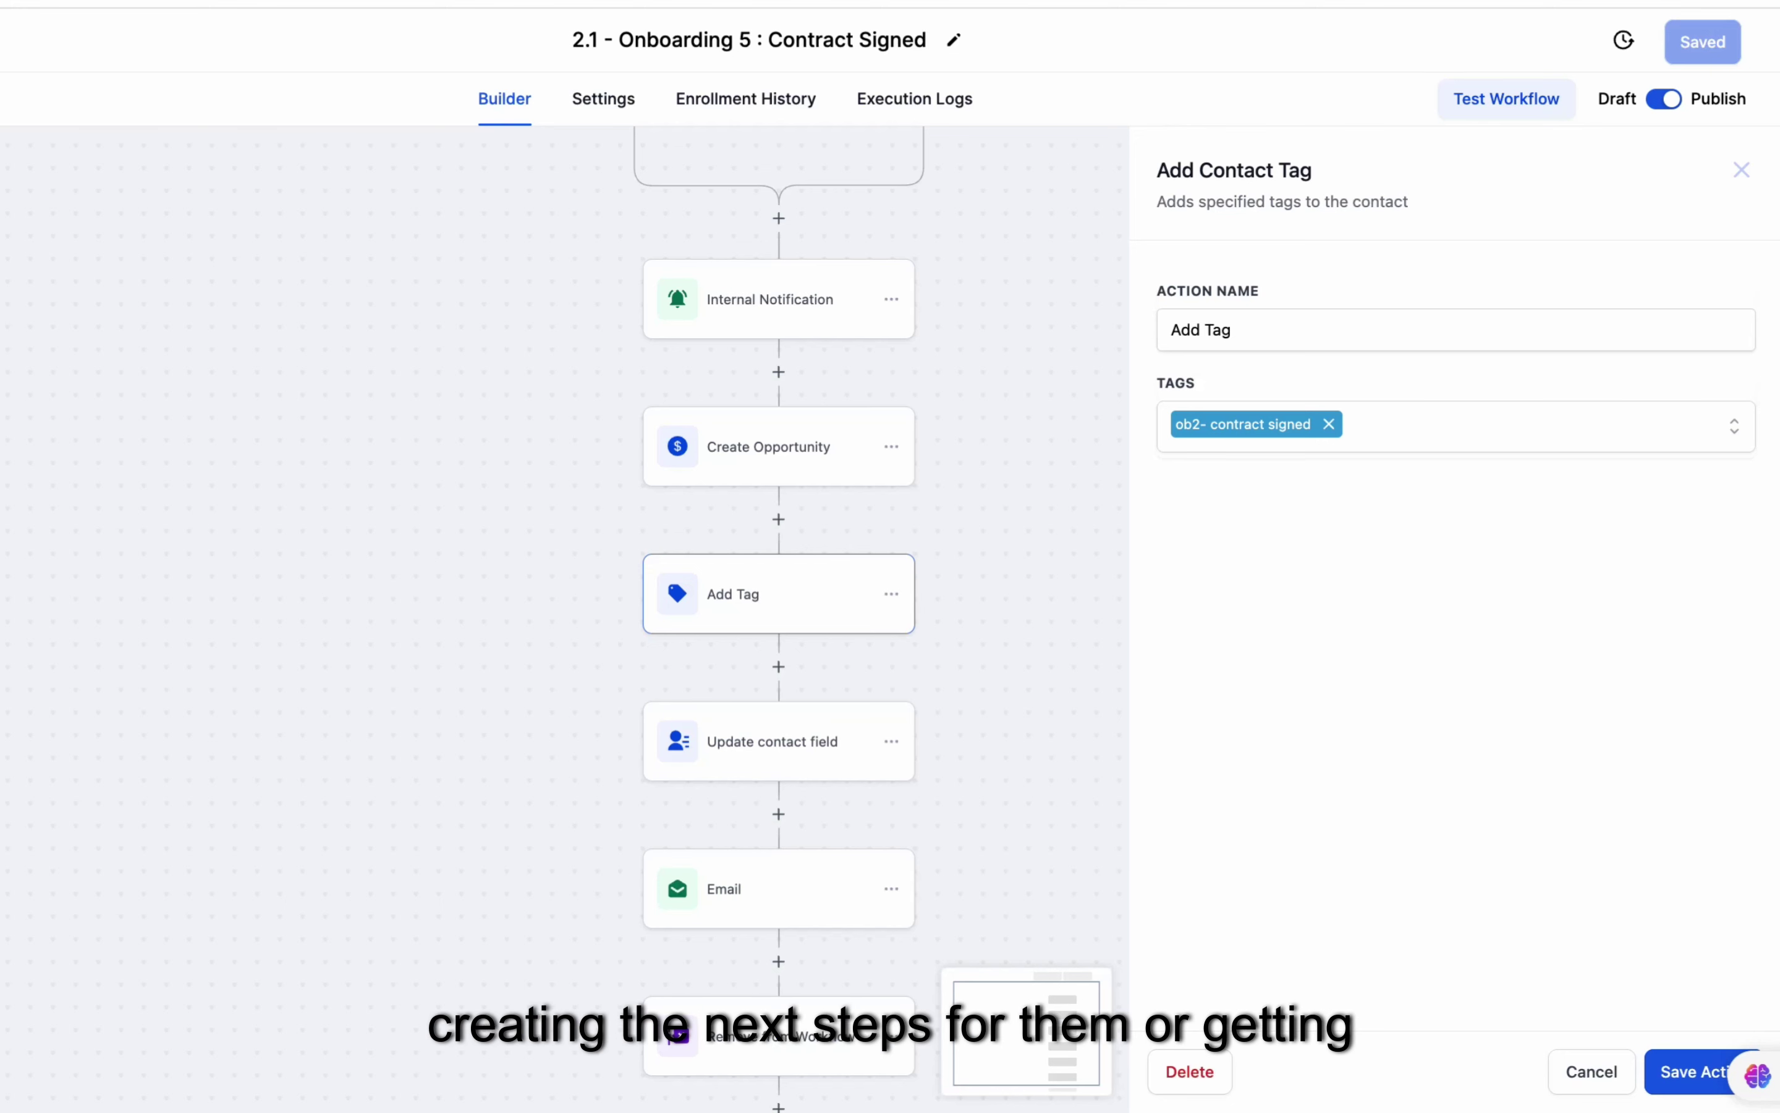
scroll(779, 618, "down", 1)
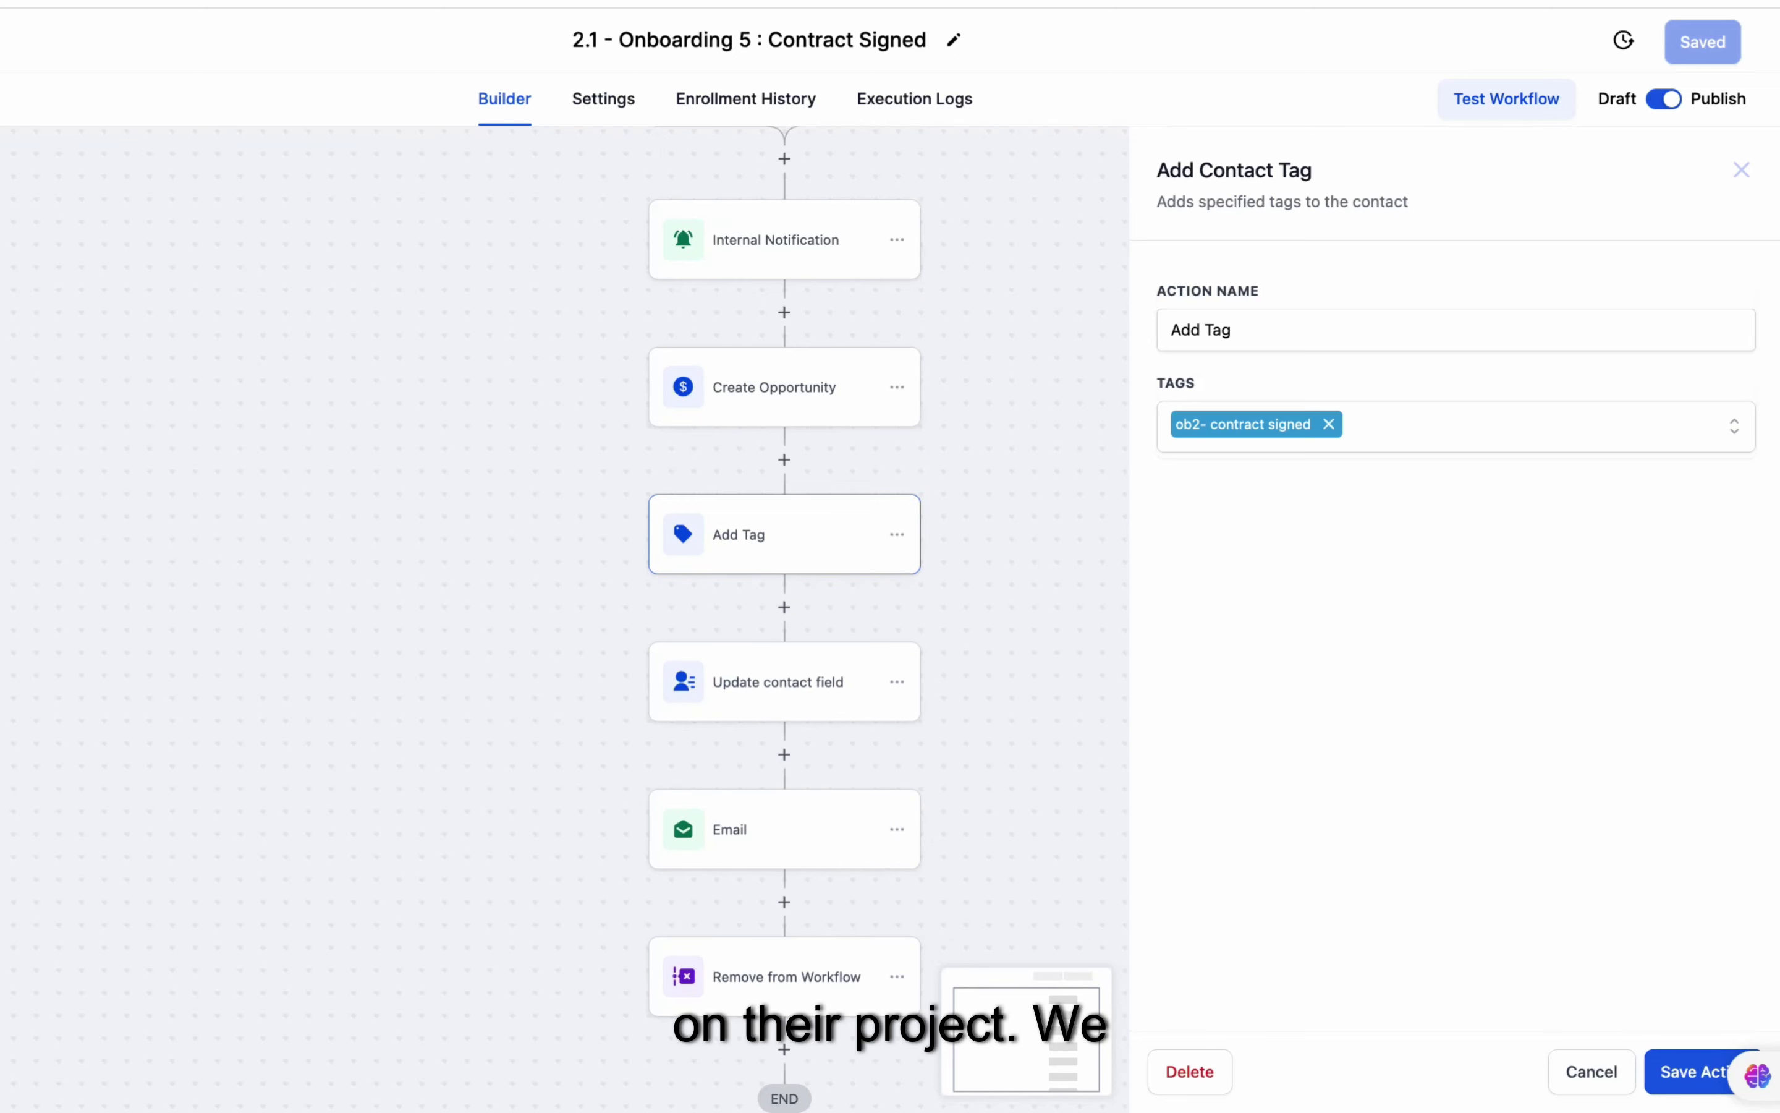
left_click(735, 828)
scroll(1468, 557, "down", 2)
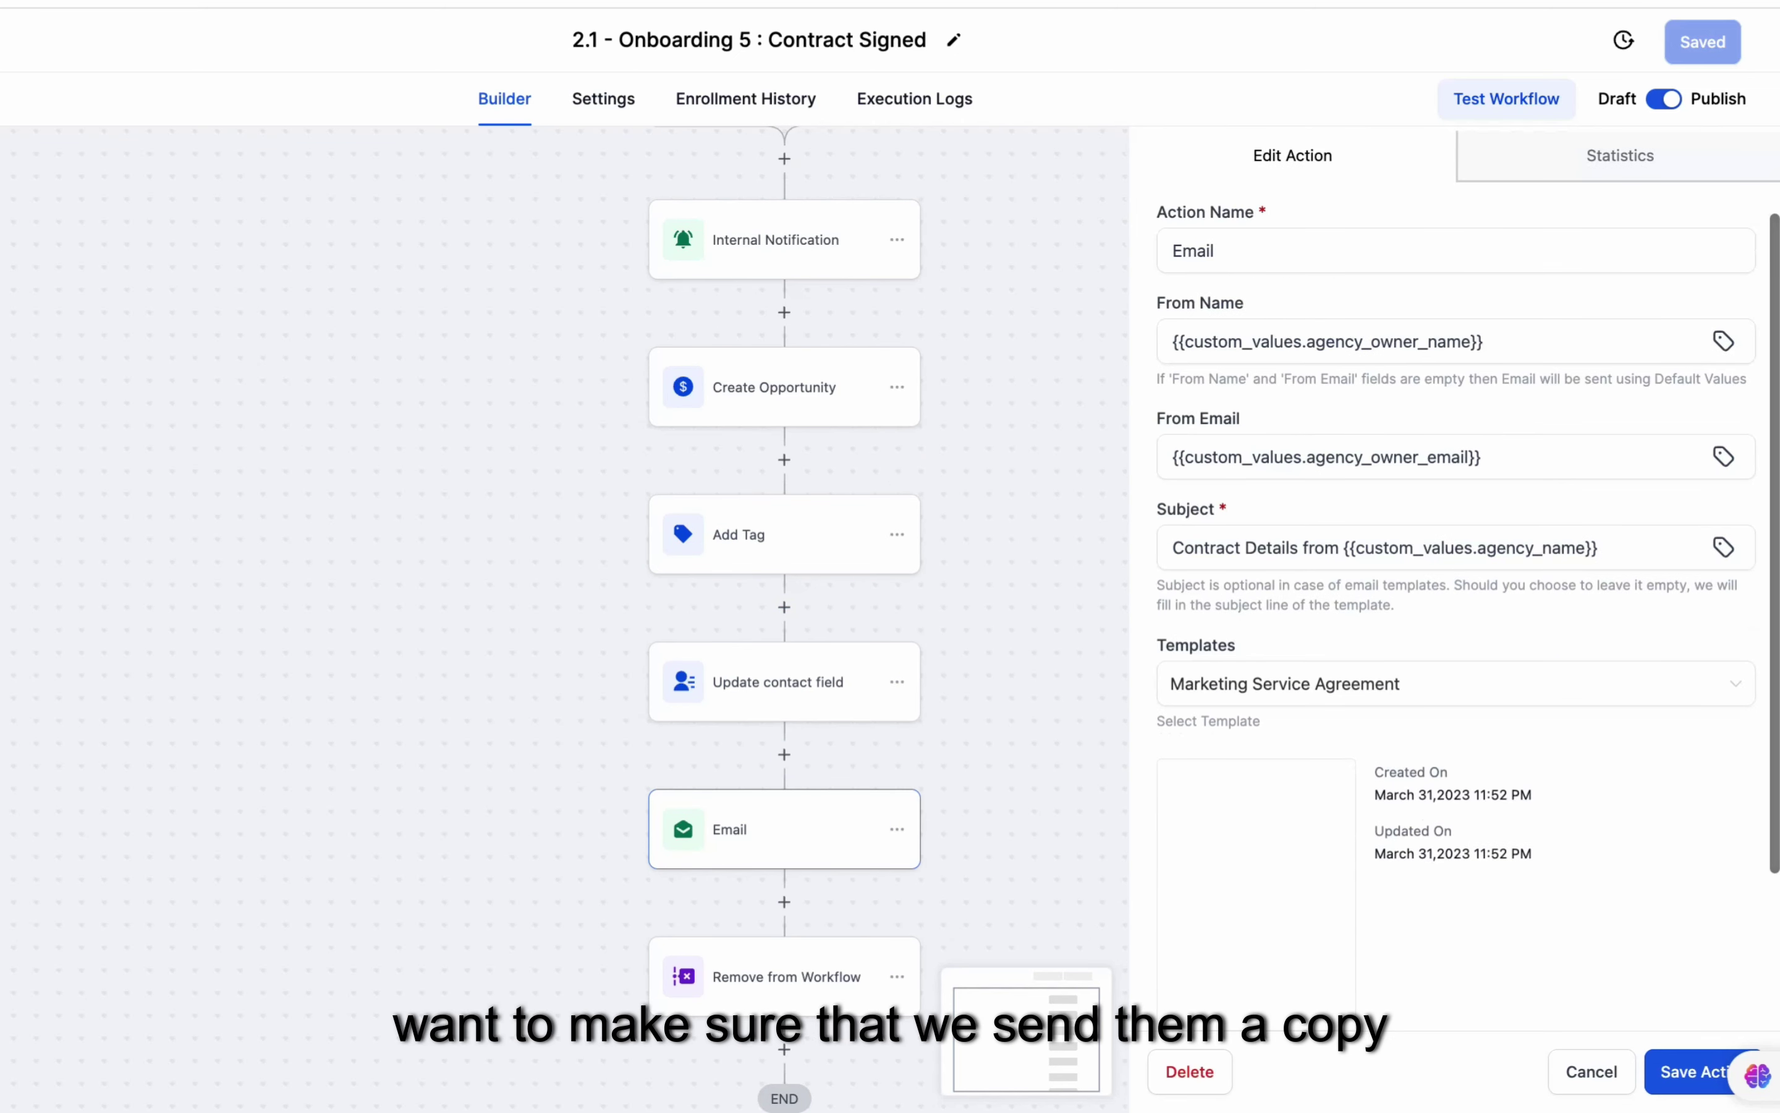
key("Escape")
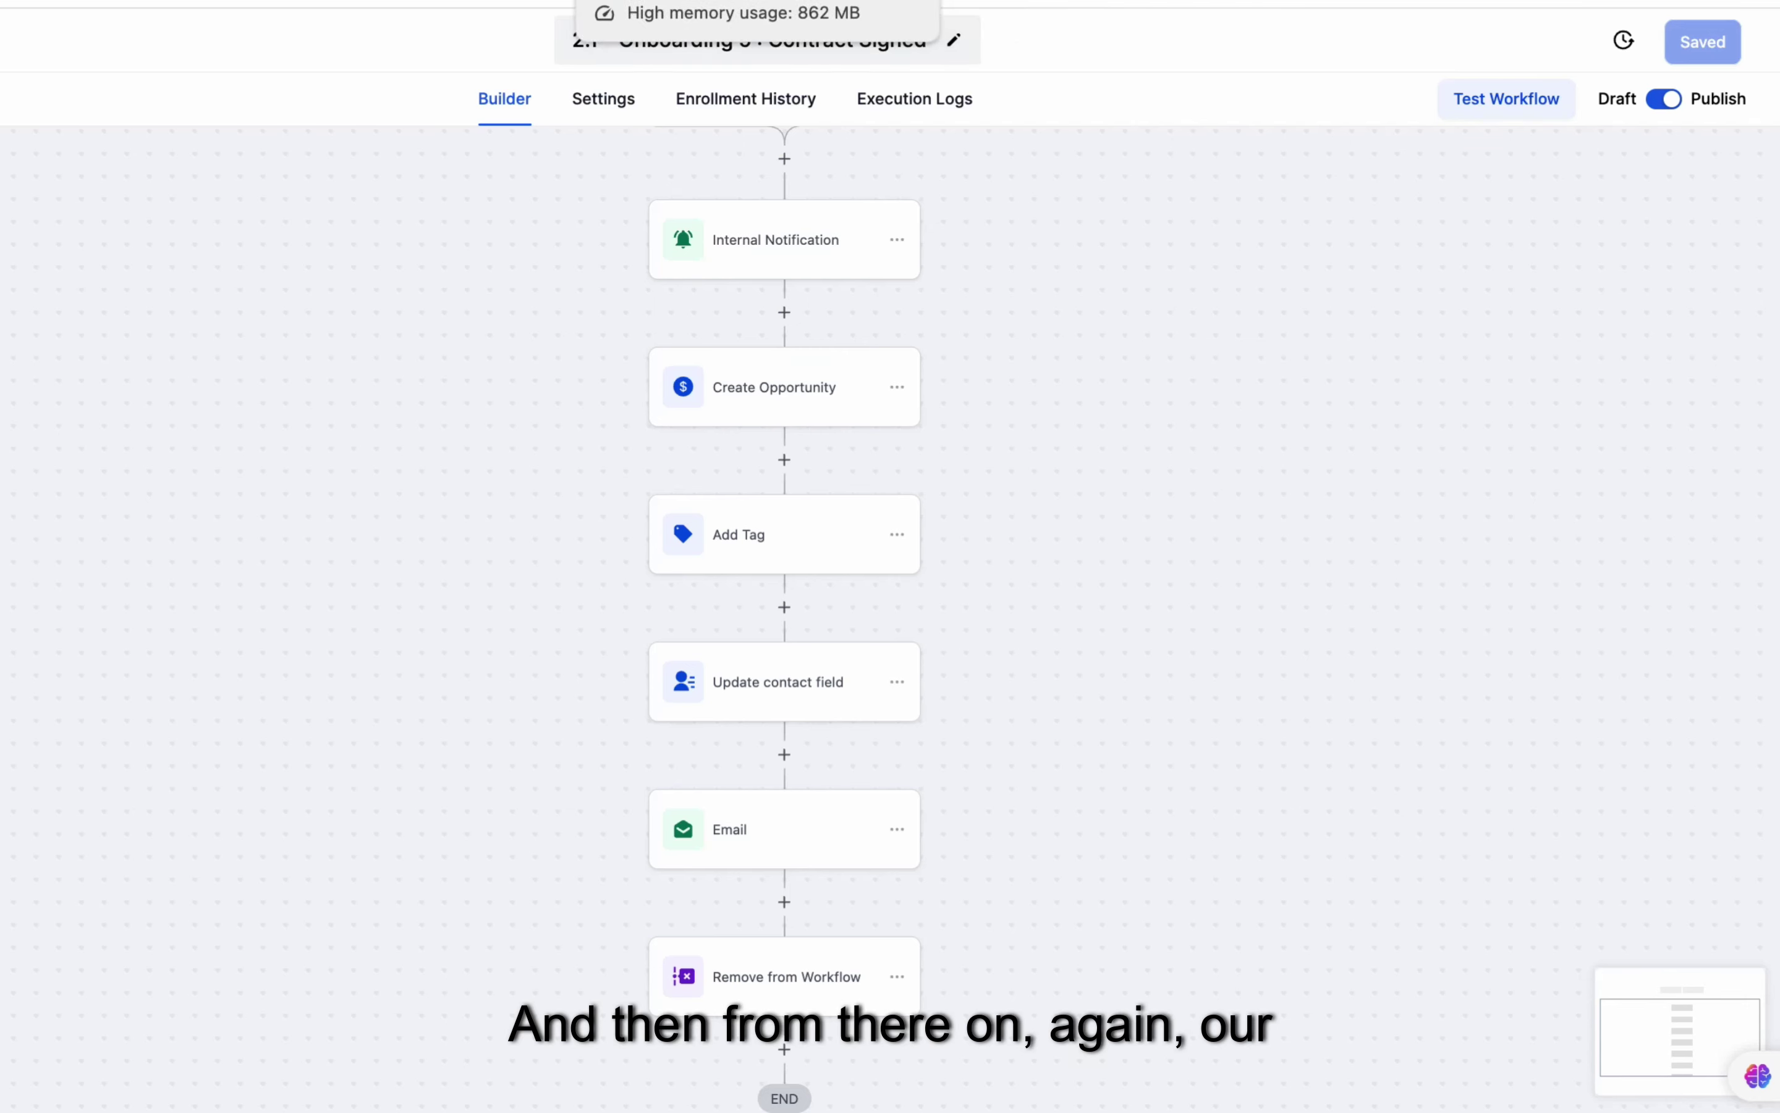
Step: Switch to the Onboarding Form and review its questions on software integrations, brand assets, social media and ideal customer
key("ctrl+Tab")
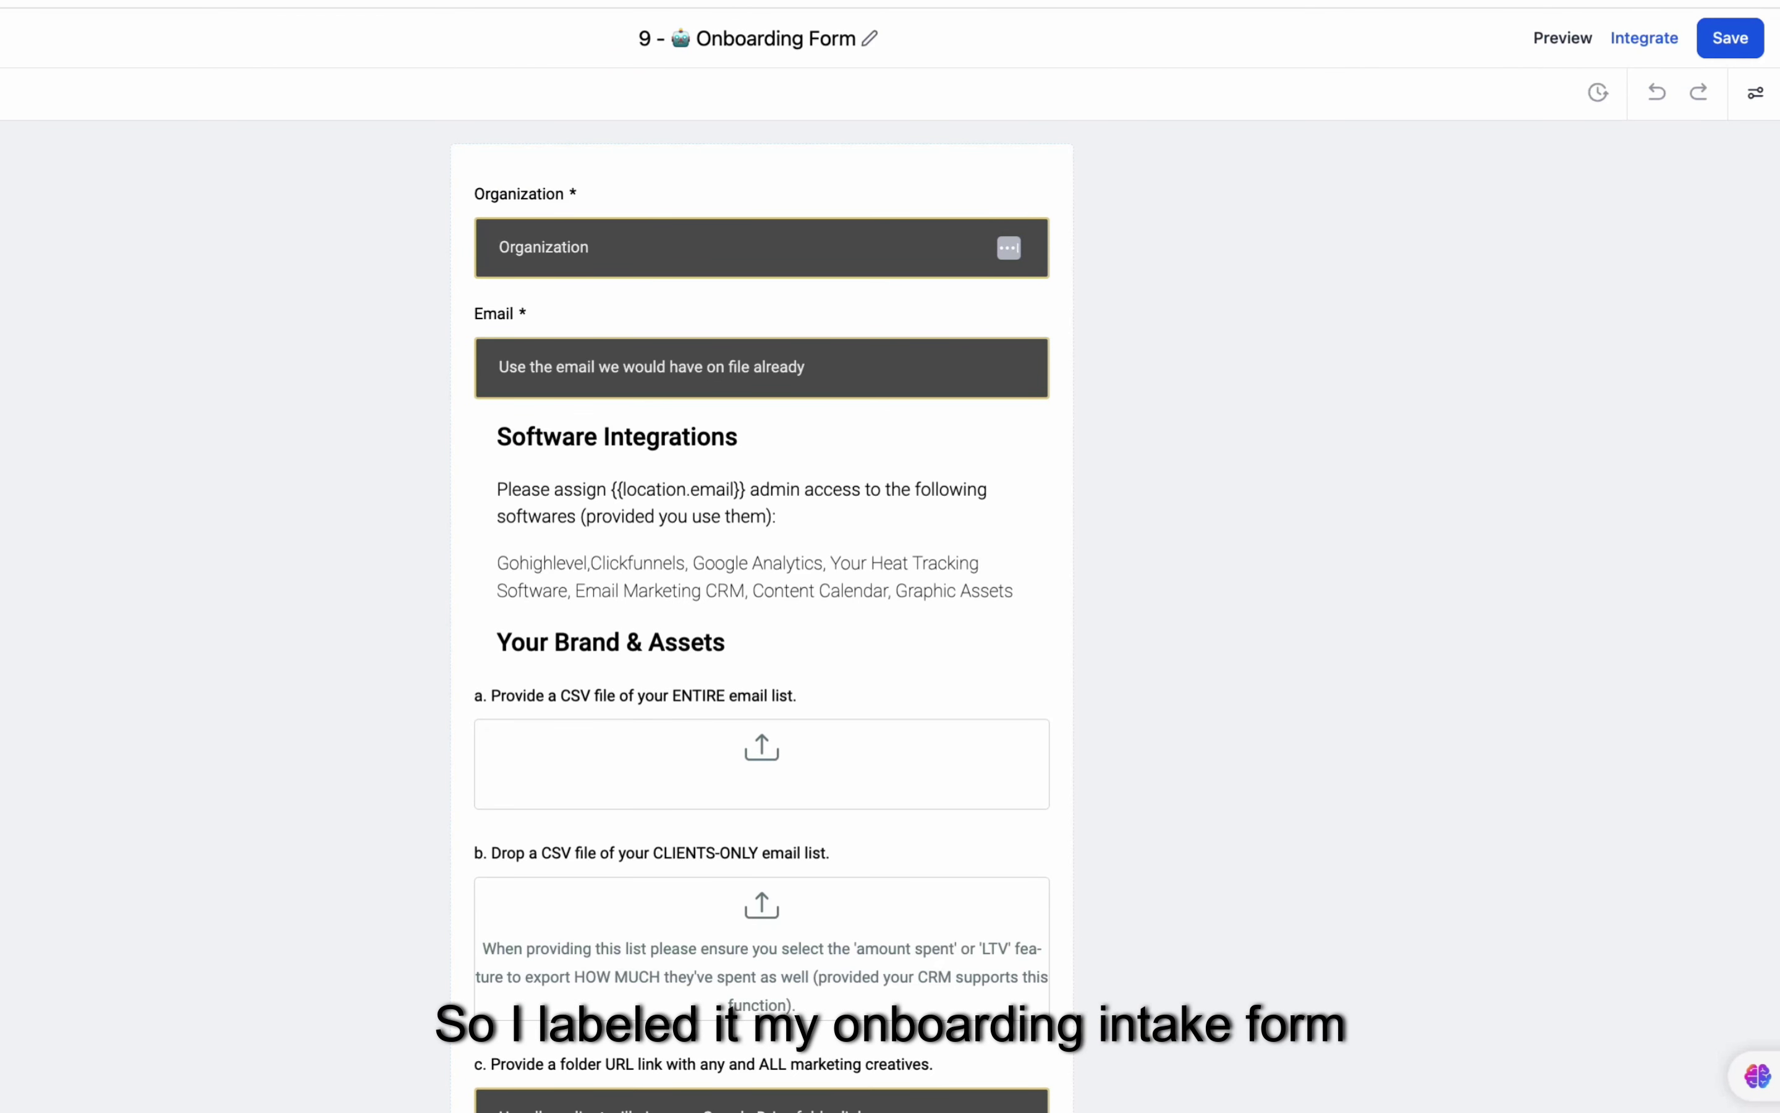
scroll(773, 1008, "down", 3)
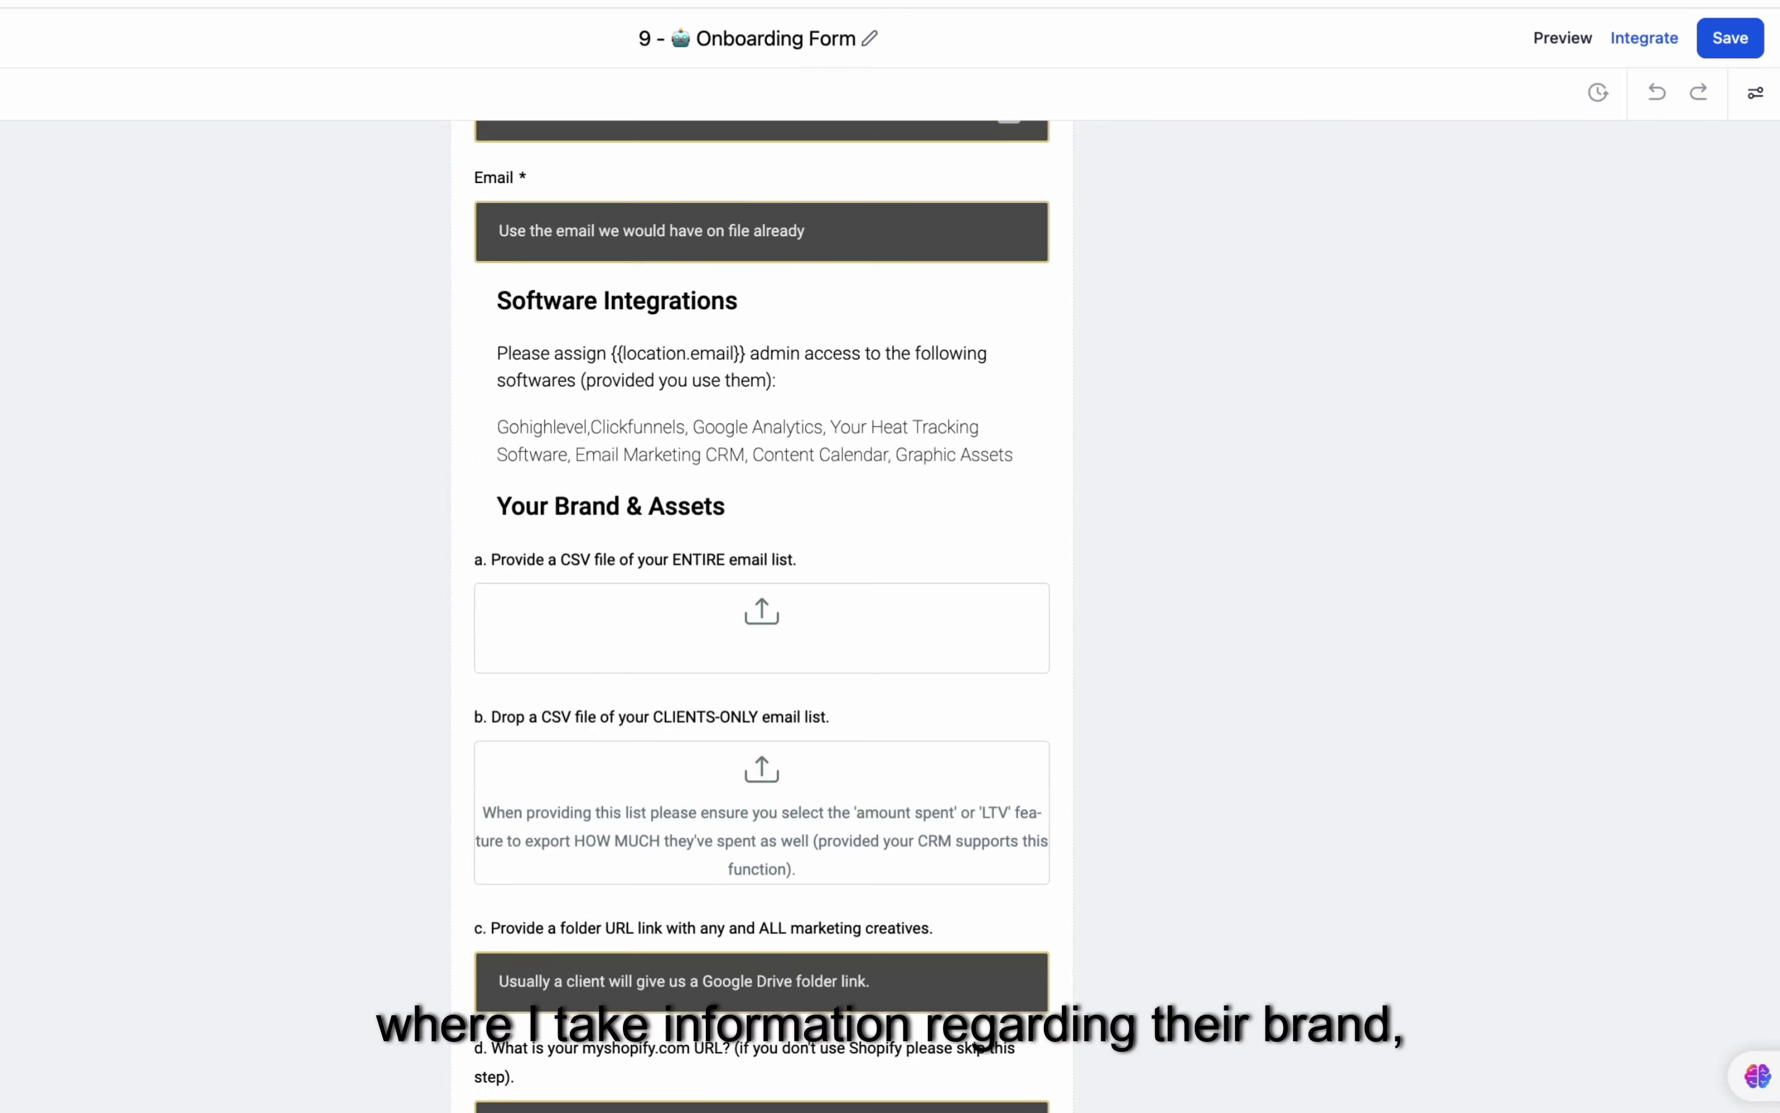
scroll(801, 1048, "down", 4)
scroll(762, 618, "down", 8)
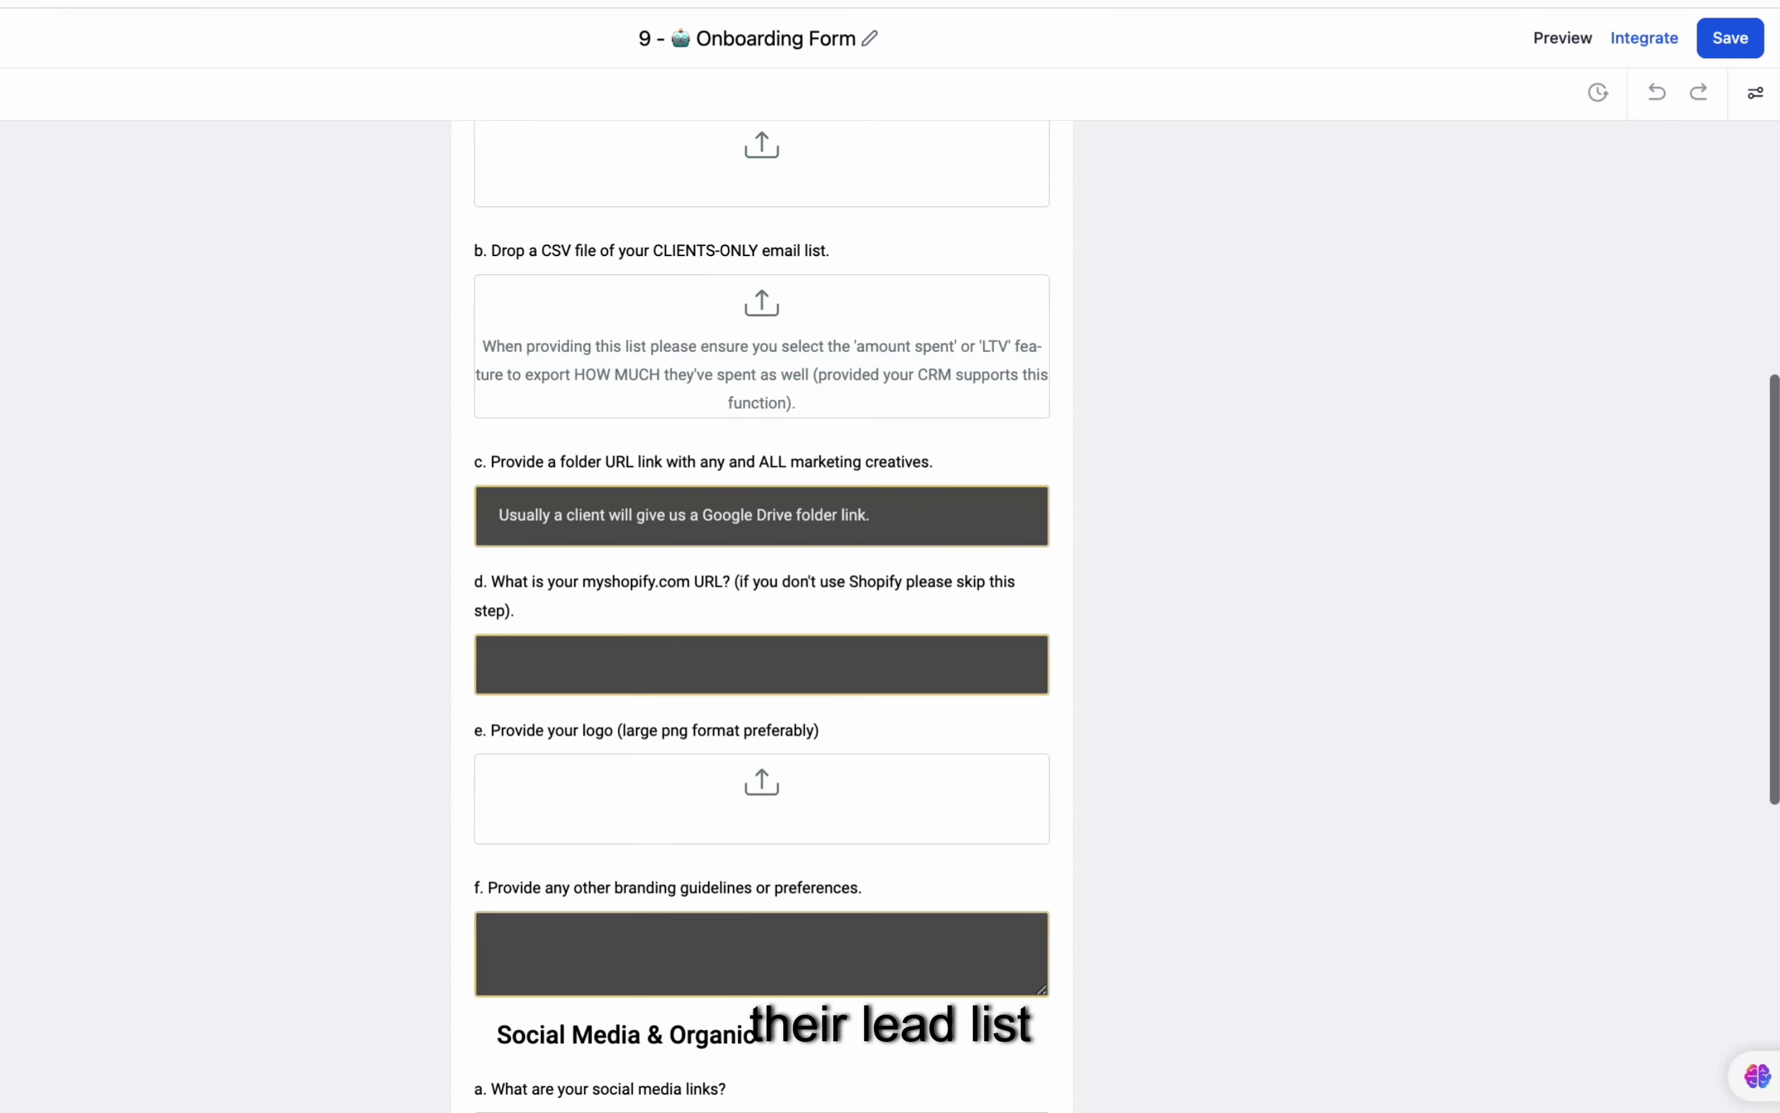
scroll(761, 618, "down", 9)
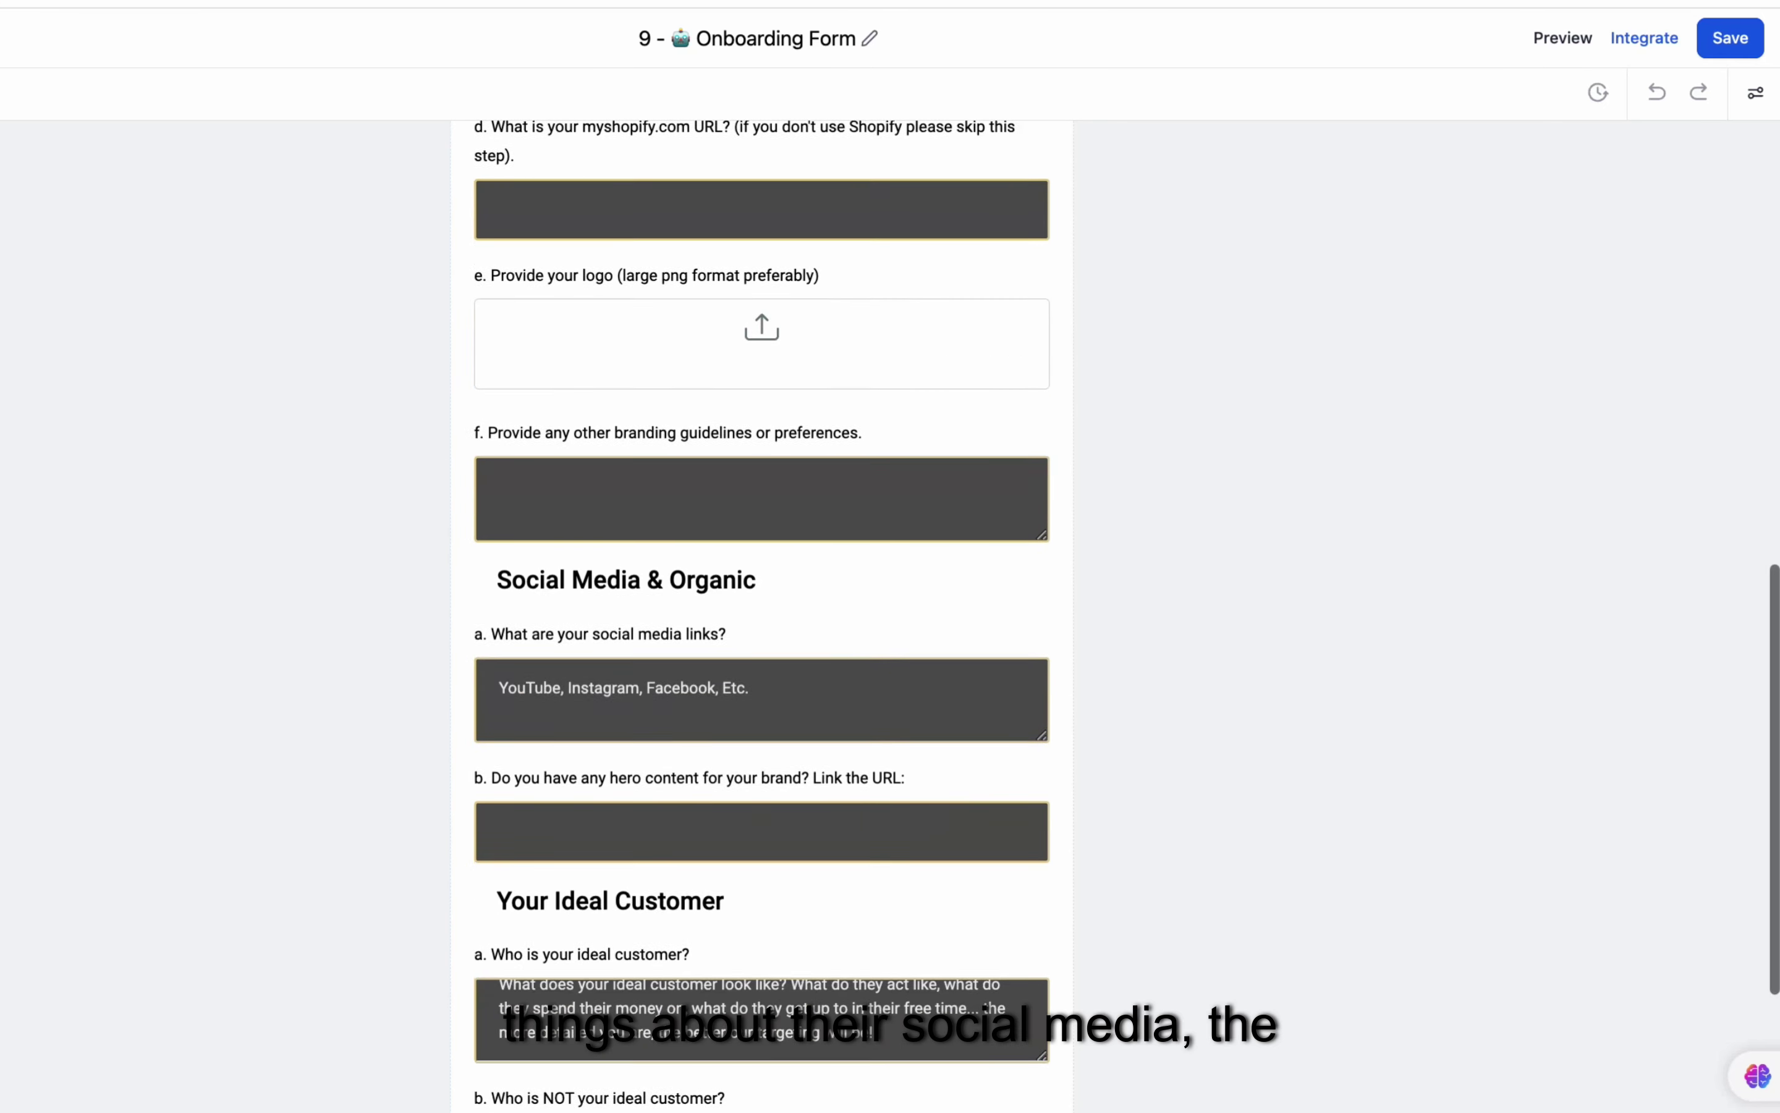
scroll(762, 618, "down", 5)
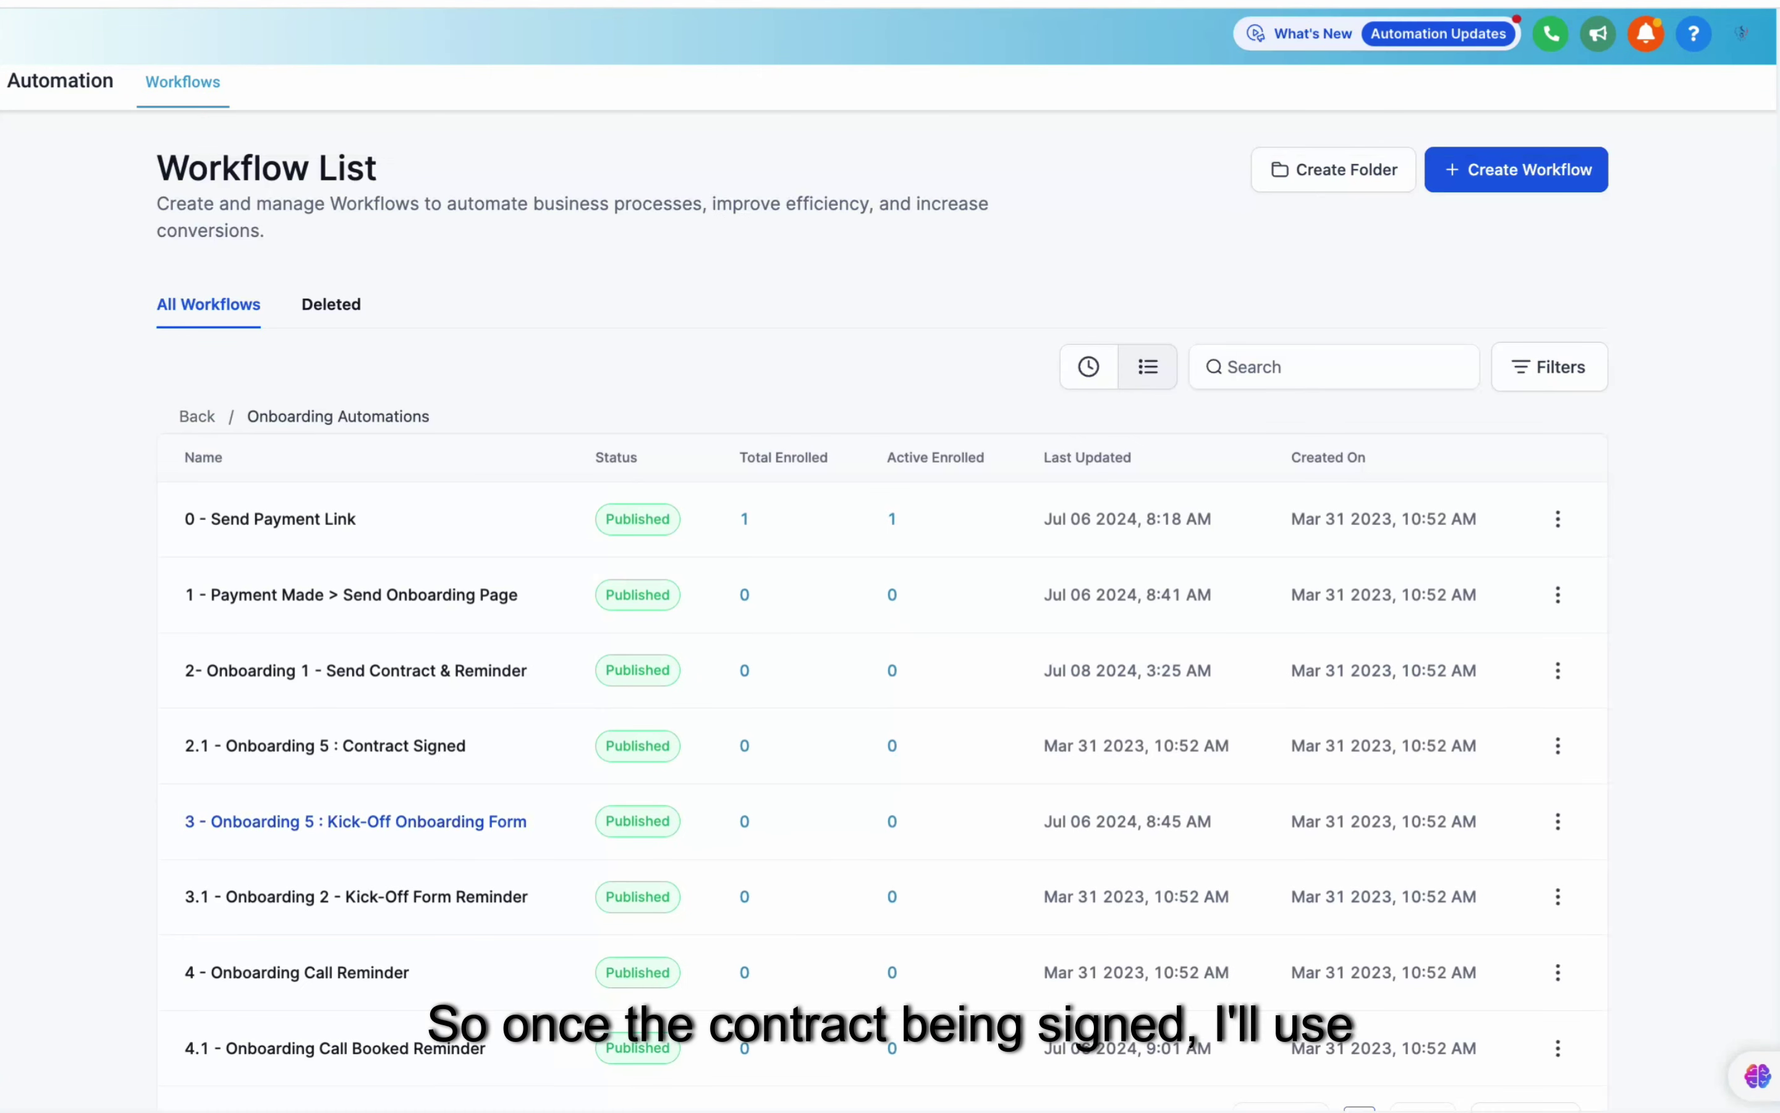
Step: Open the 3.1 - Onboarding 2 - Kick-Off Form Reminder workflow and review its Contact Tag trigger
scroll(883, 735, "down", 2)
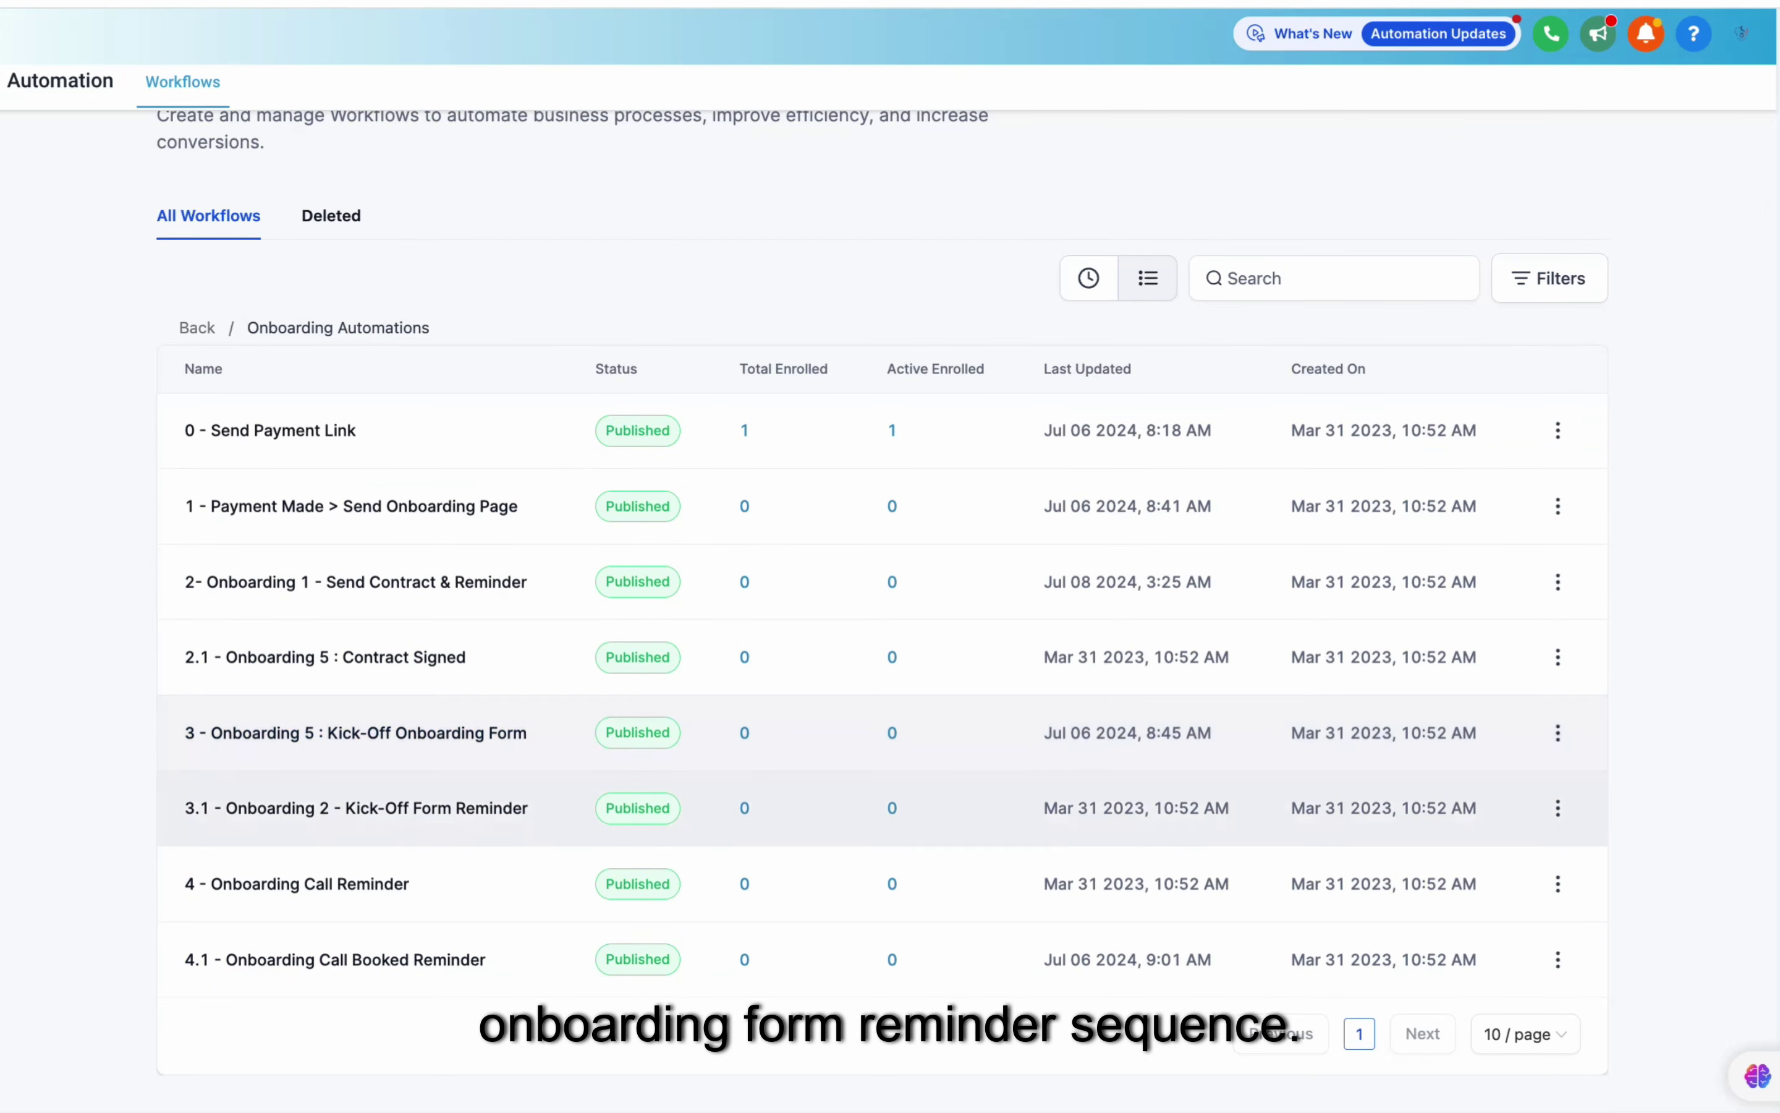
left_click(412, 809)
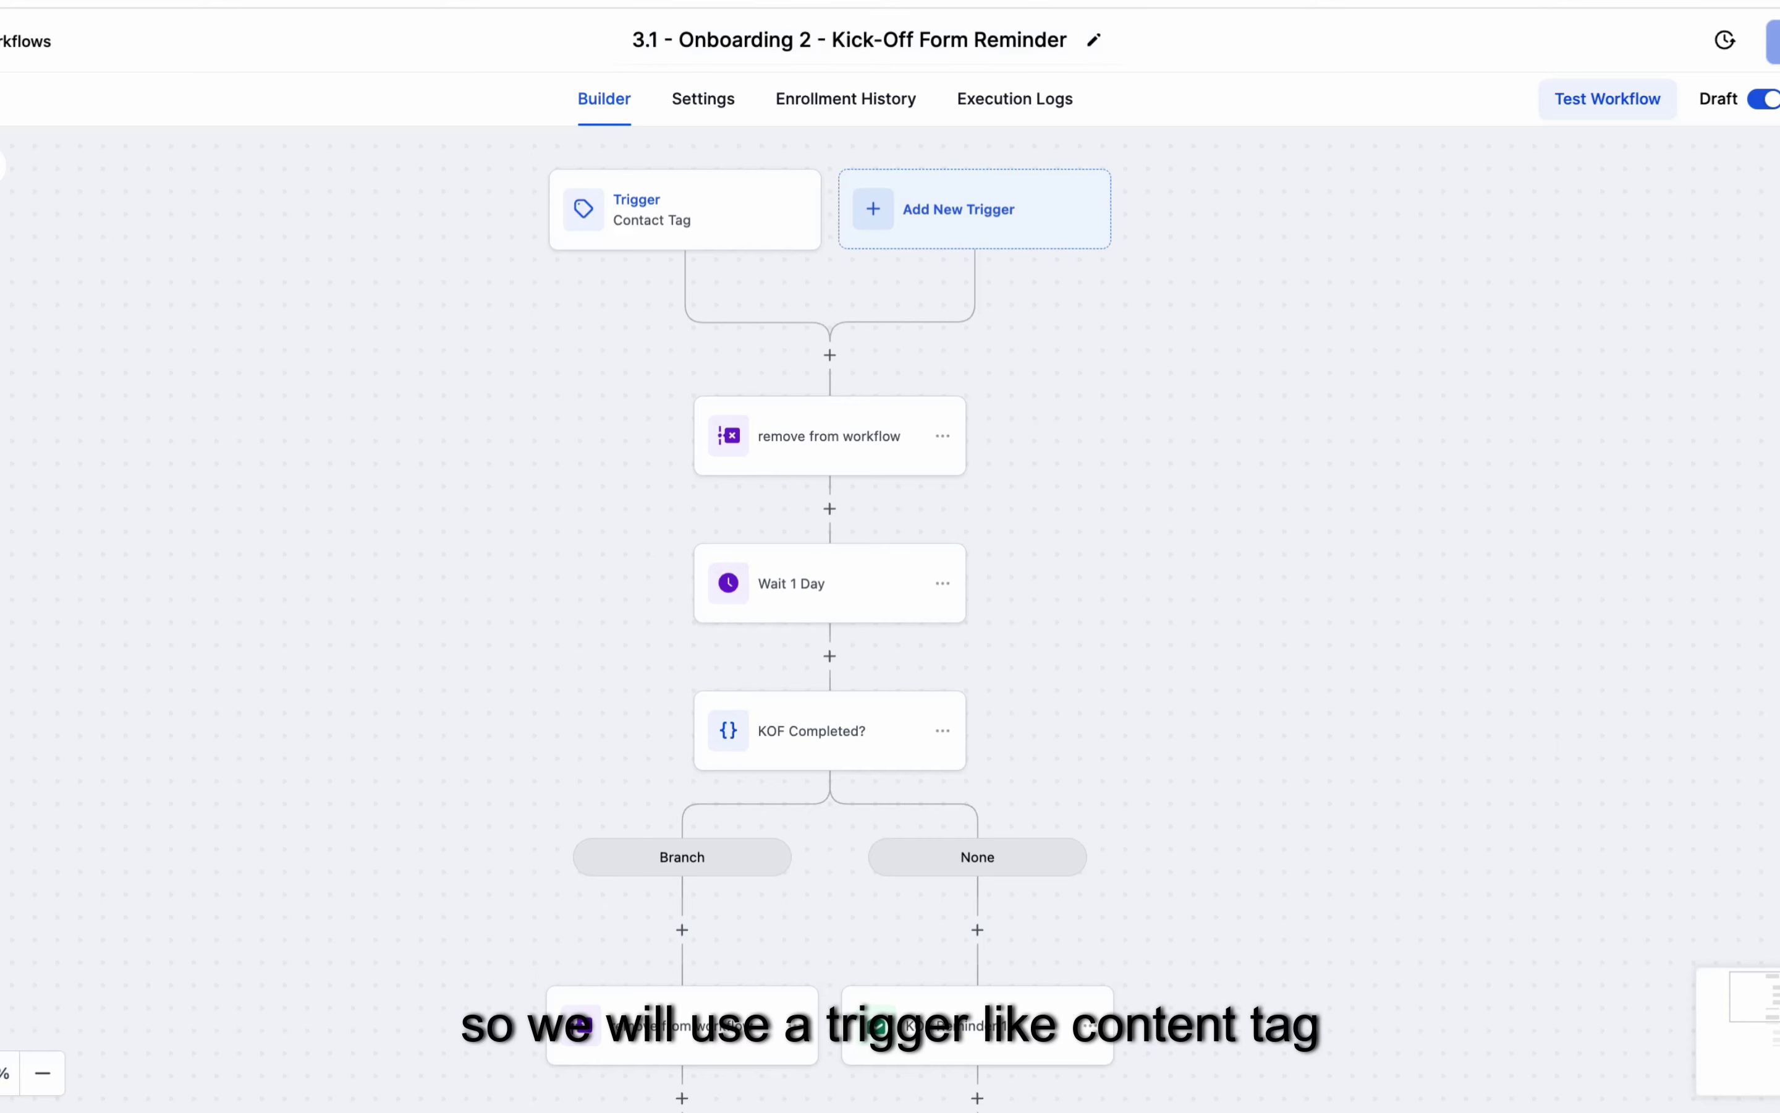
left_click(685, 210)
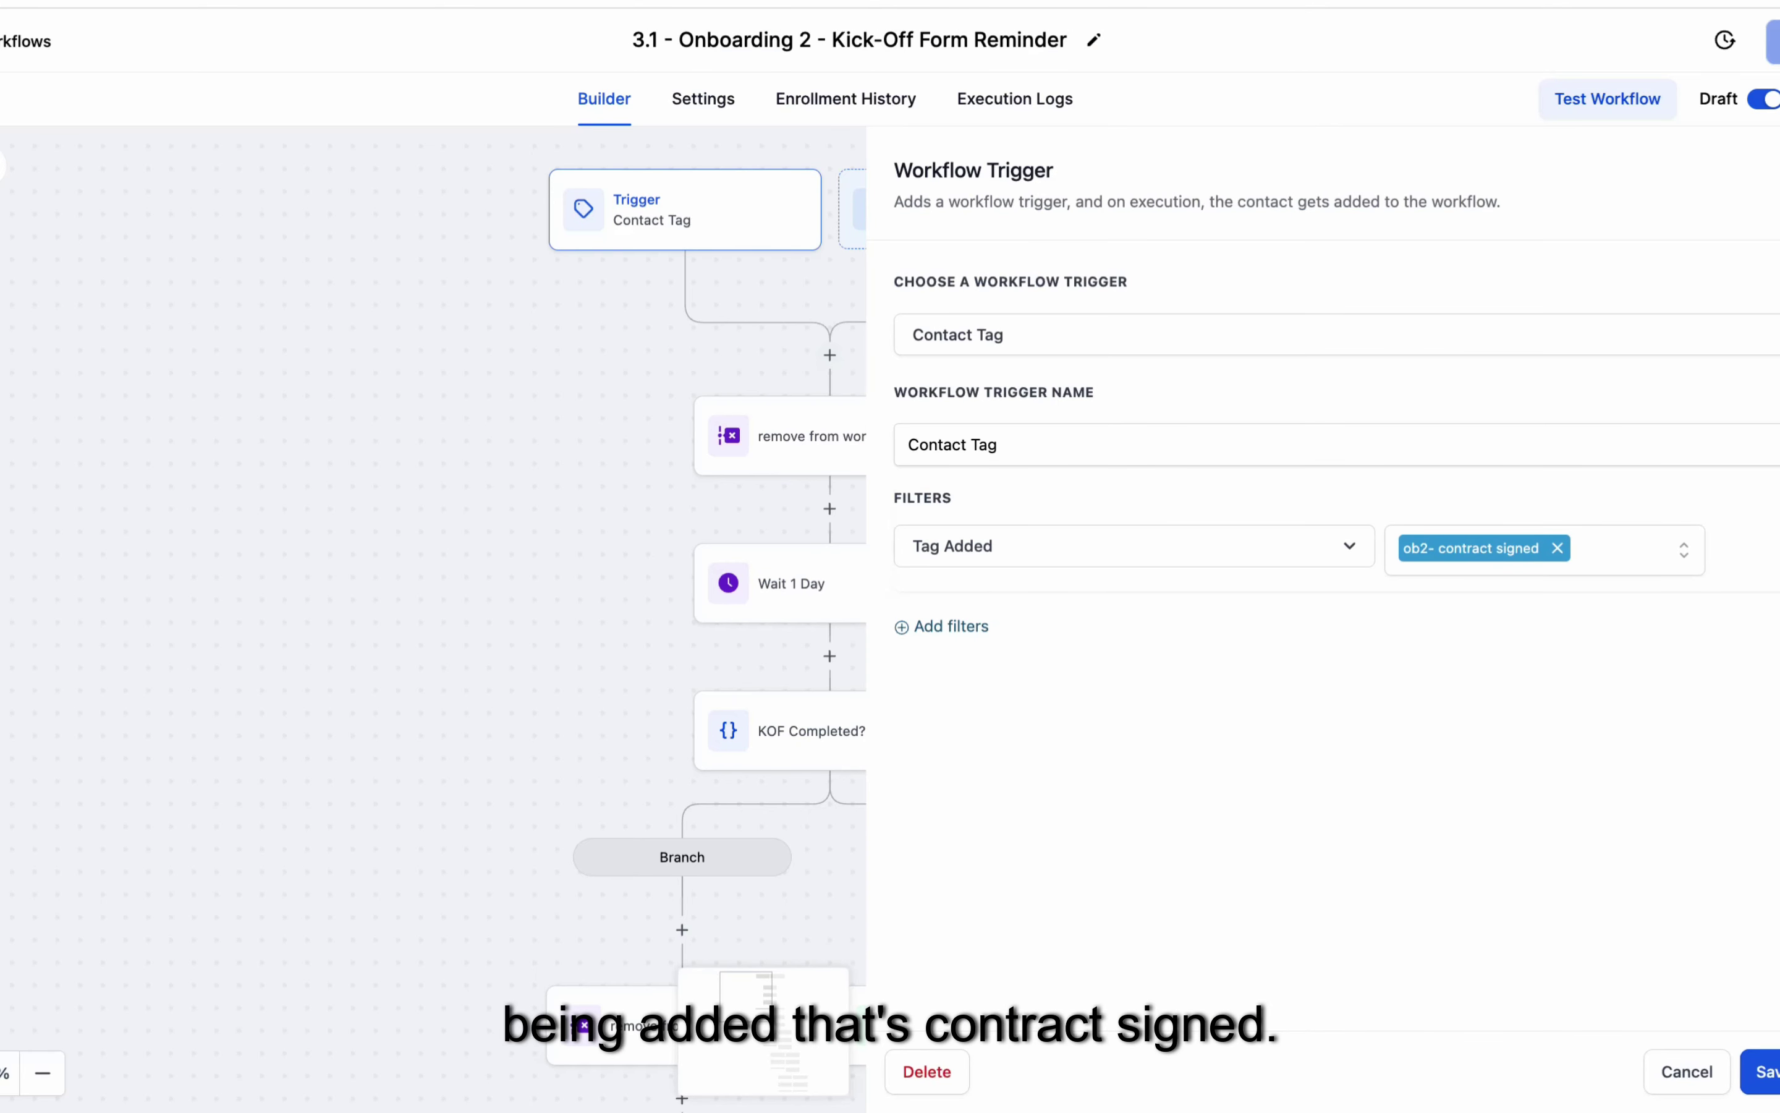
key("Escape")
Step: Add and save a Pipeline Stage Changed trigger filtered to the Onboarding Pipeline and the OB2 Contract Signed stage
left_click(958, 208)
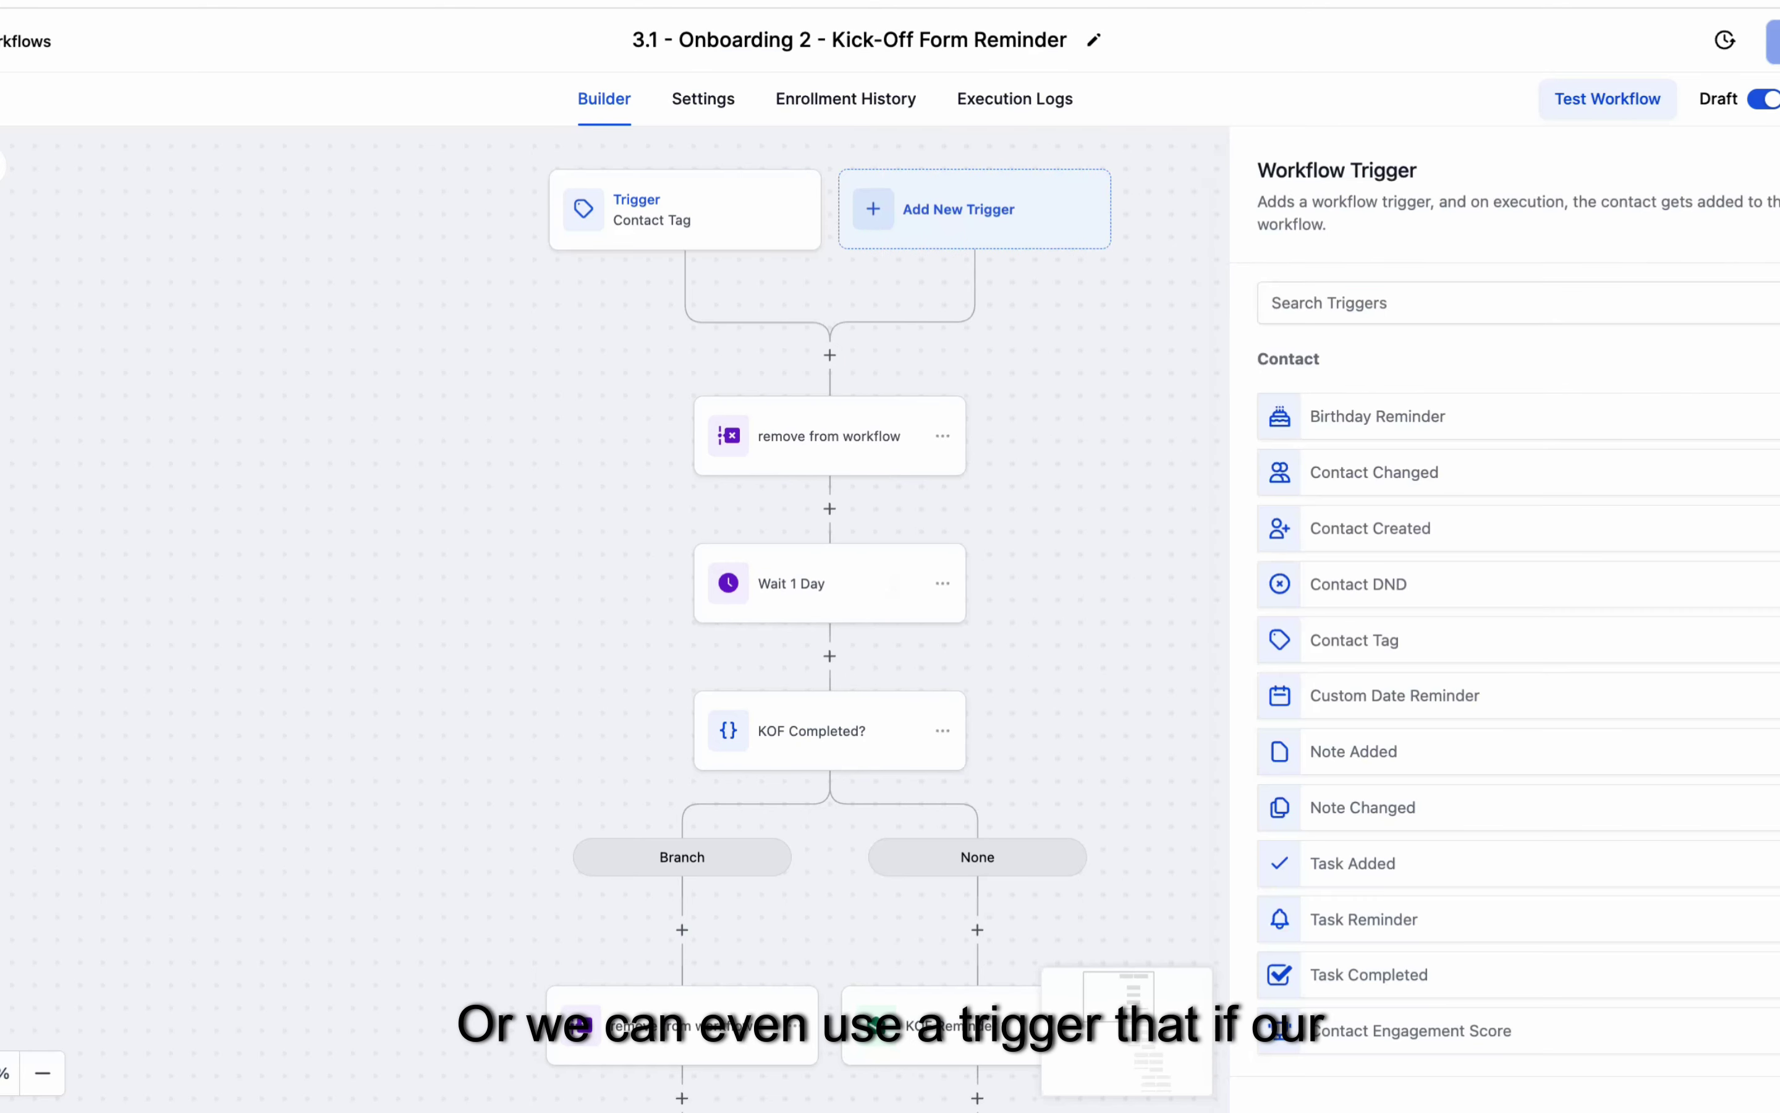
type("pip")
left_click(1403, 414)
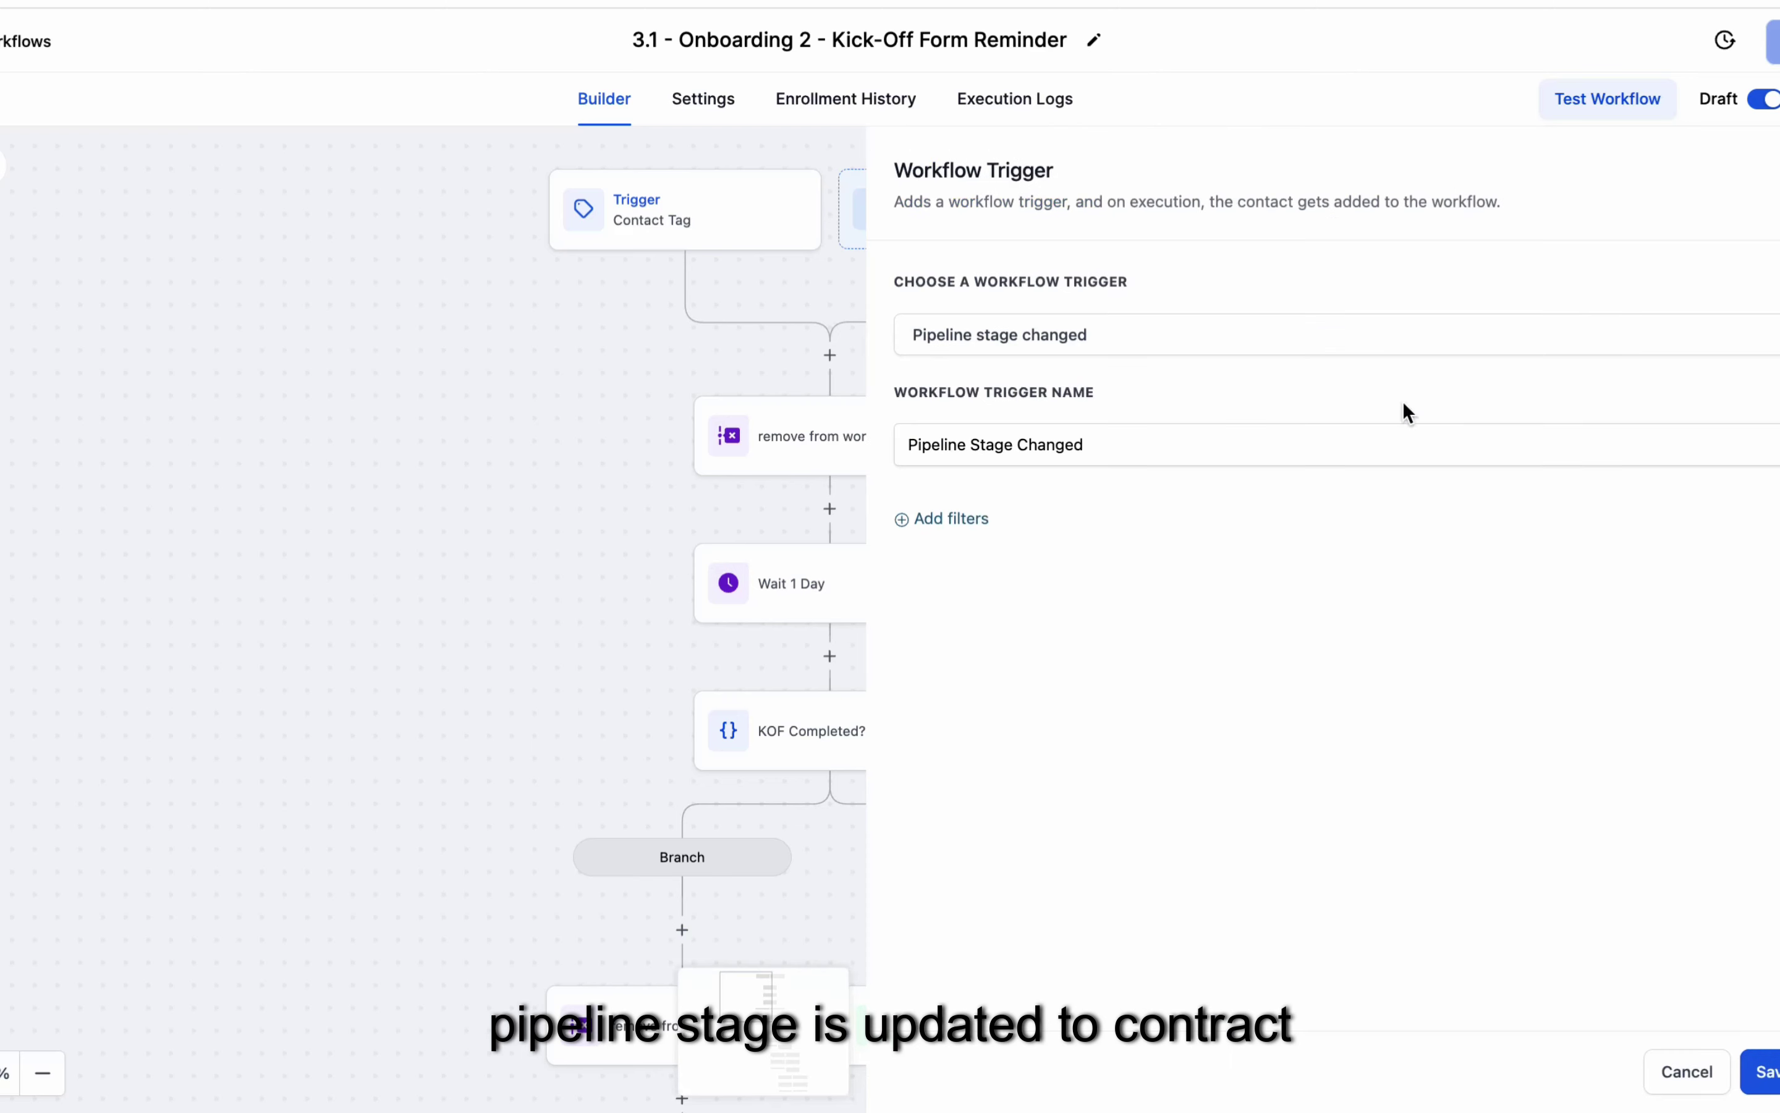
left_click(1133, 545)
left_click(1105, 785)
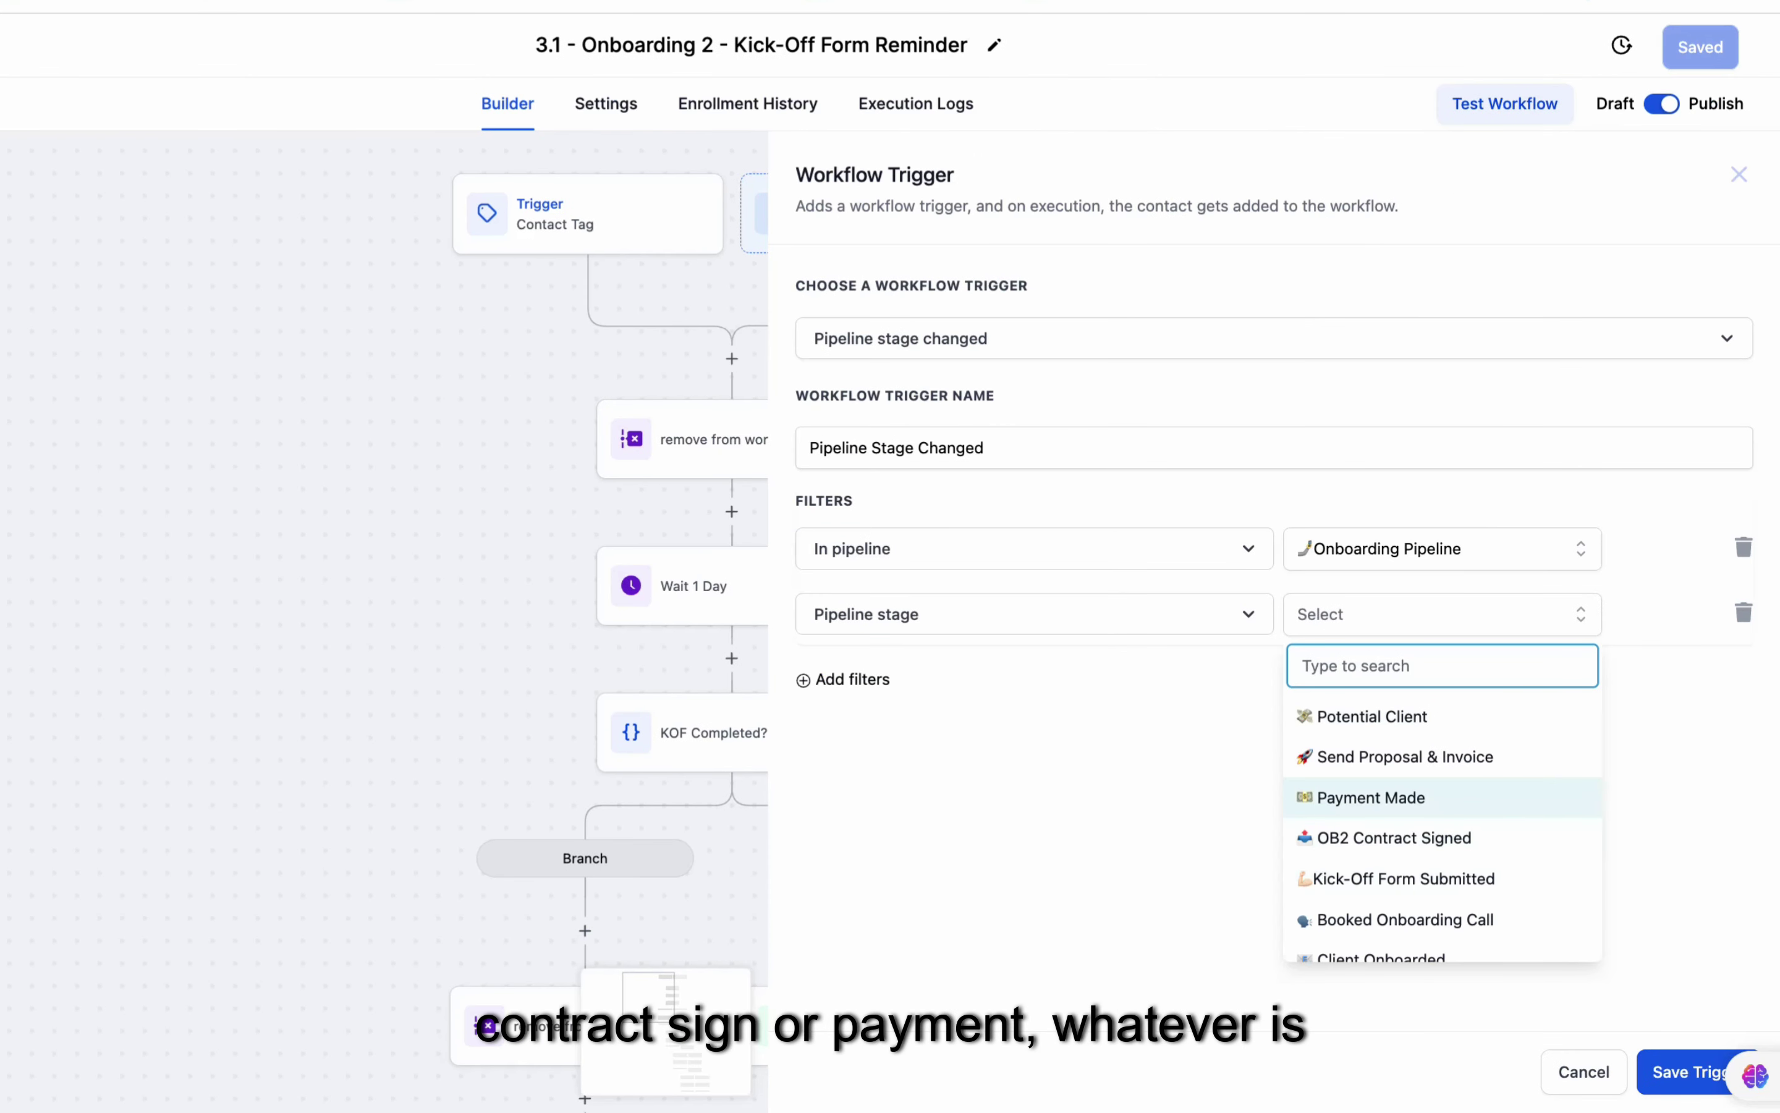
left_click(1395, 837)
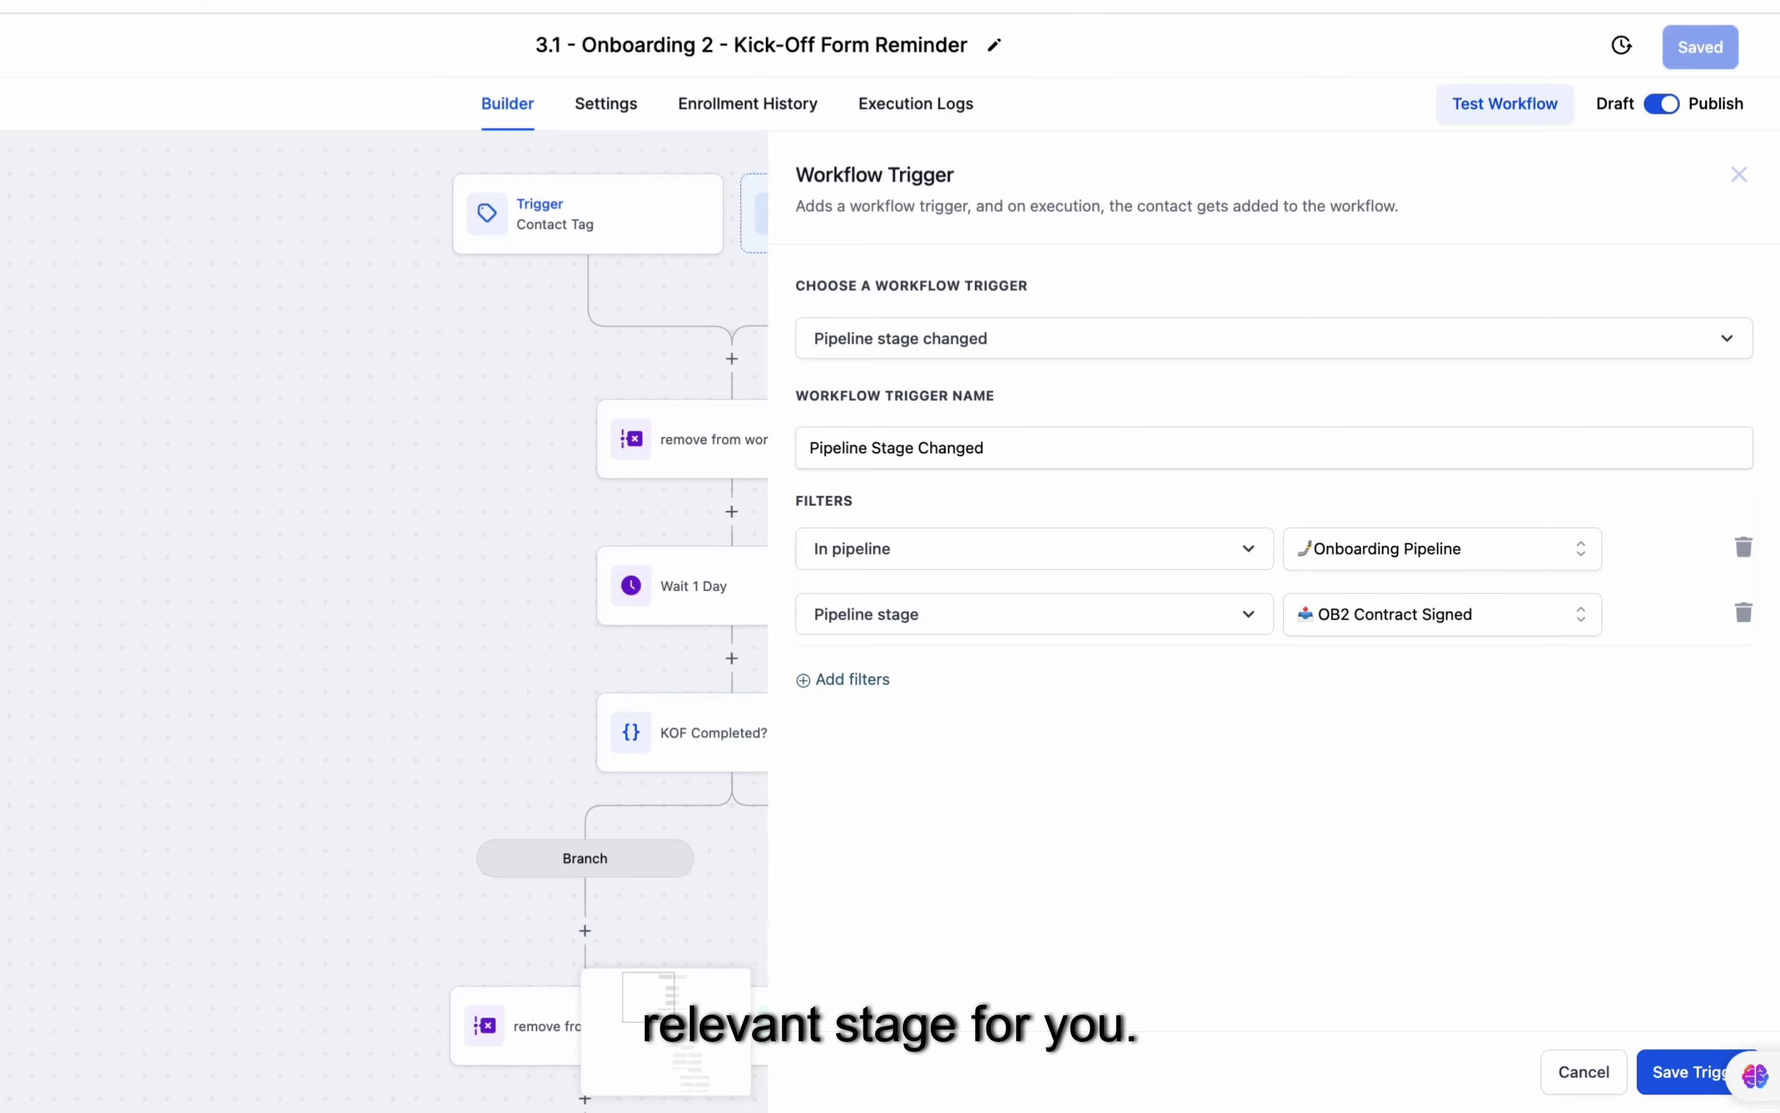
left_click(1684, 1071)
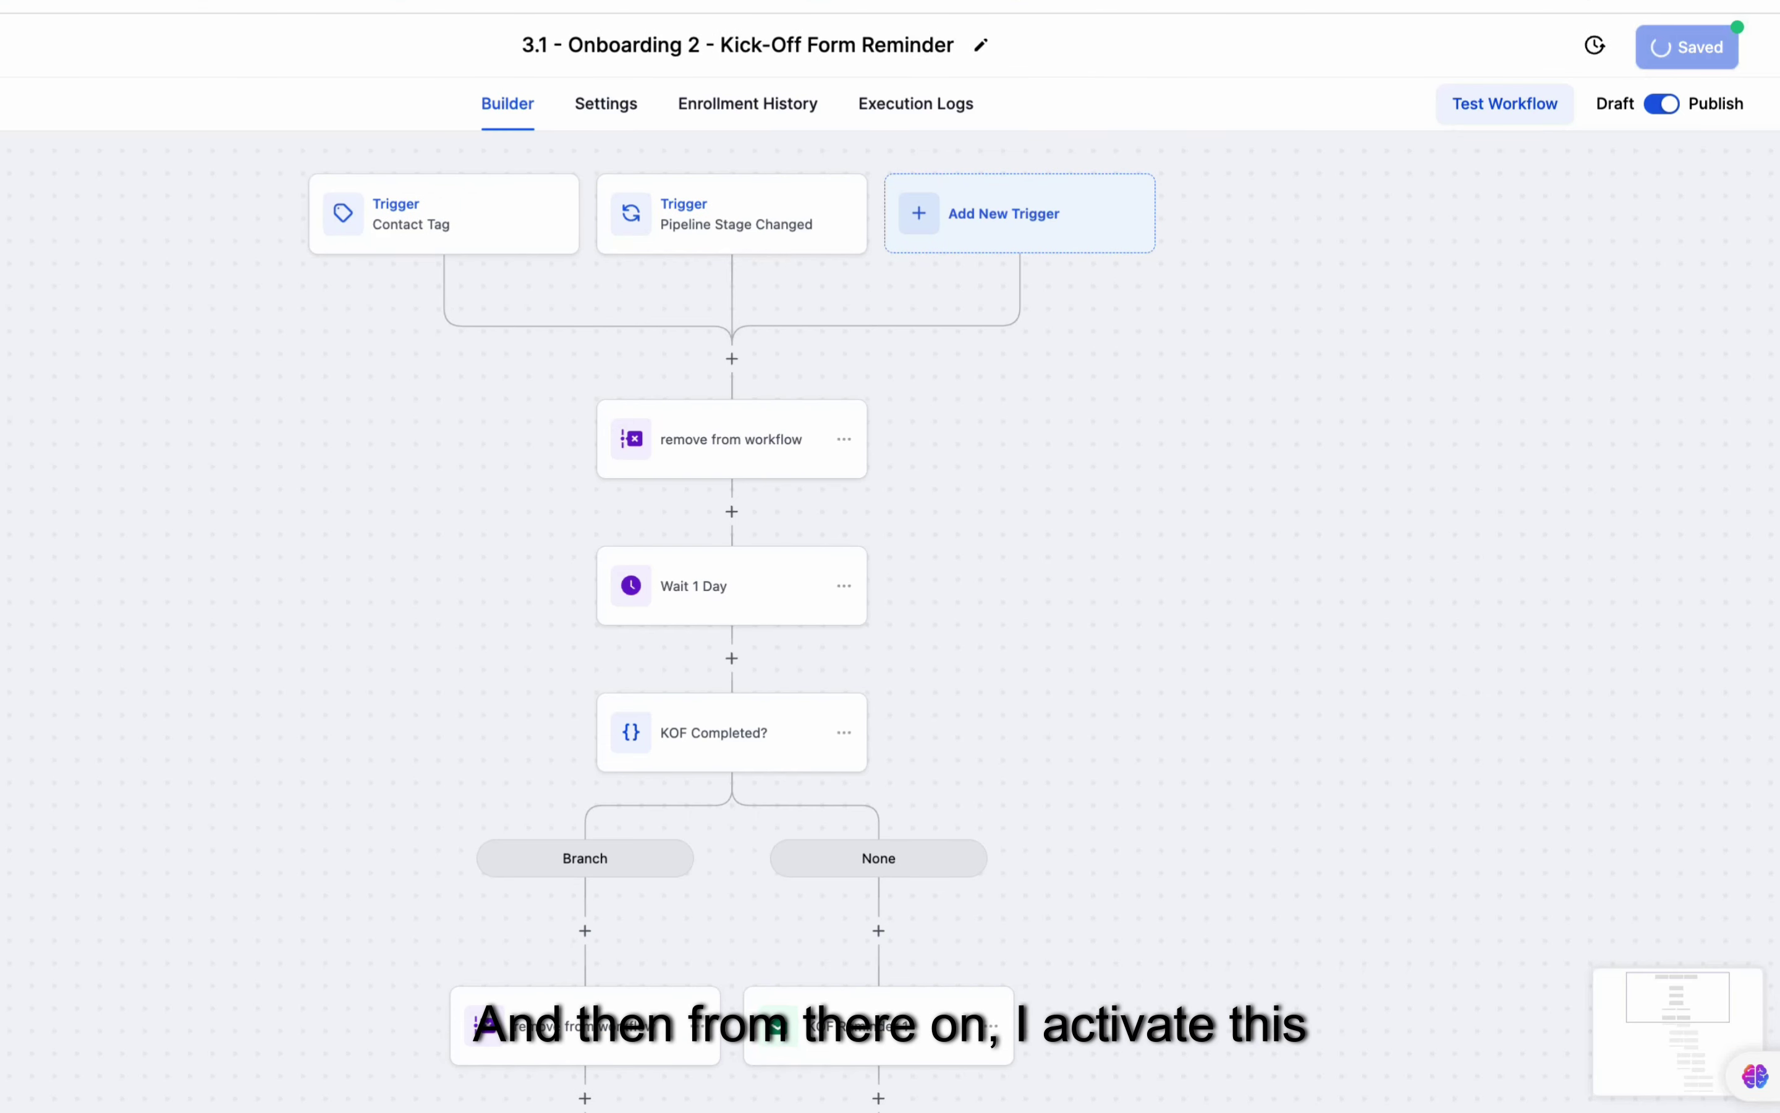
Step: Review the KOF Reminder 1 email's subject and message, including the custom value behind its Kick Off Form link
scroll(735, 588, "down", 5)
left_click(890, 650)
scroll(1398, 769, "down", 5)
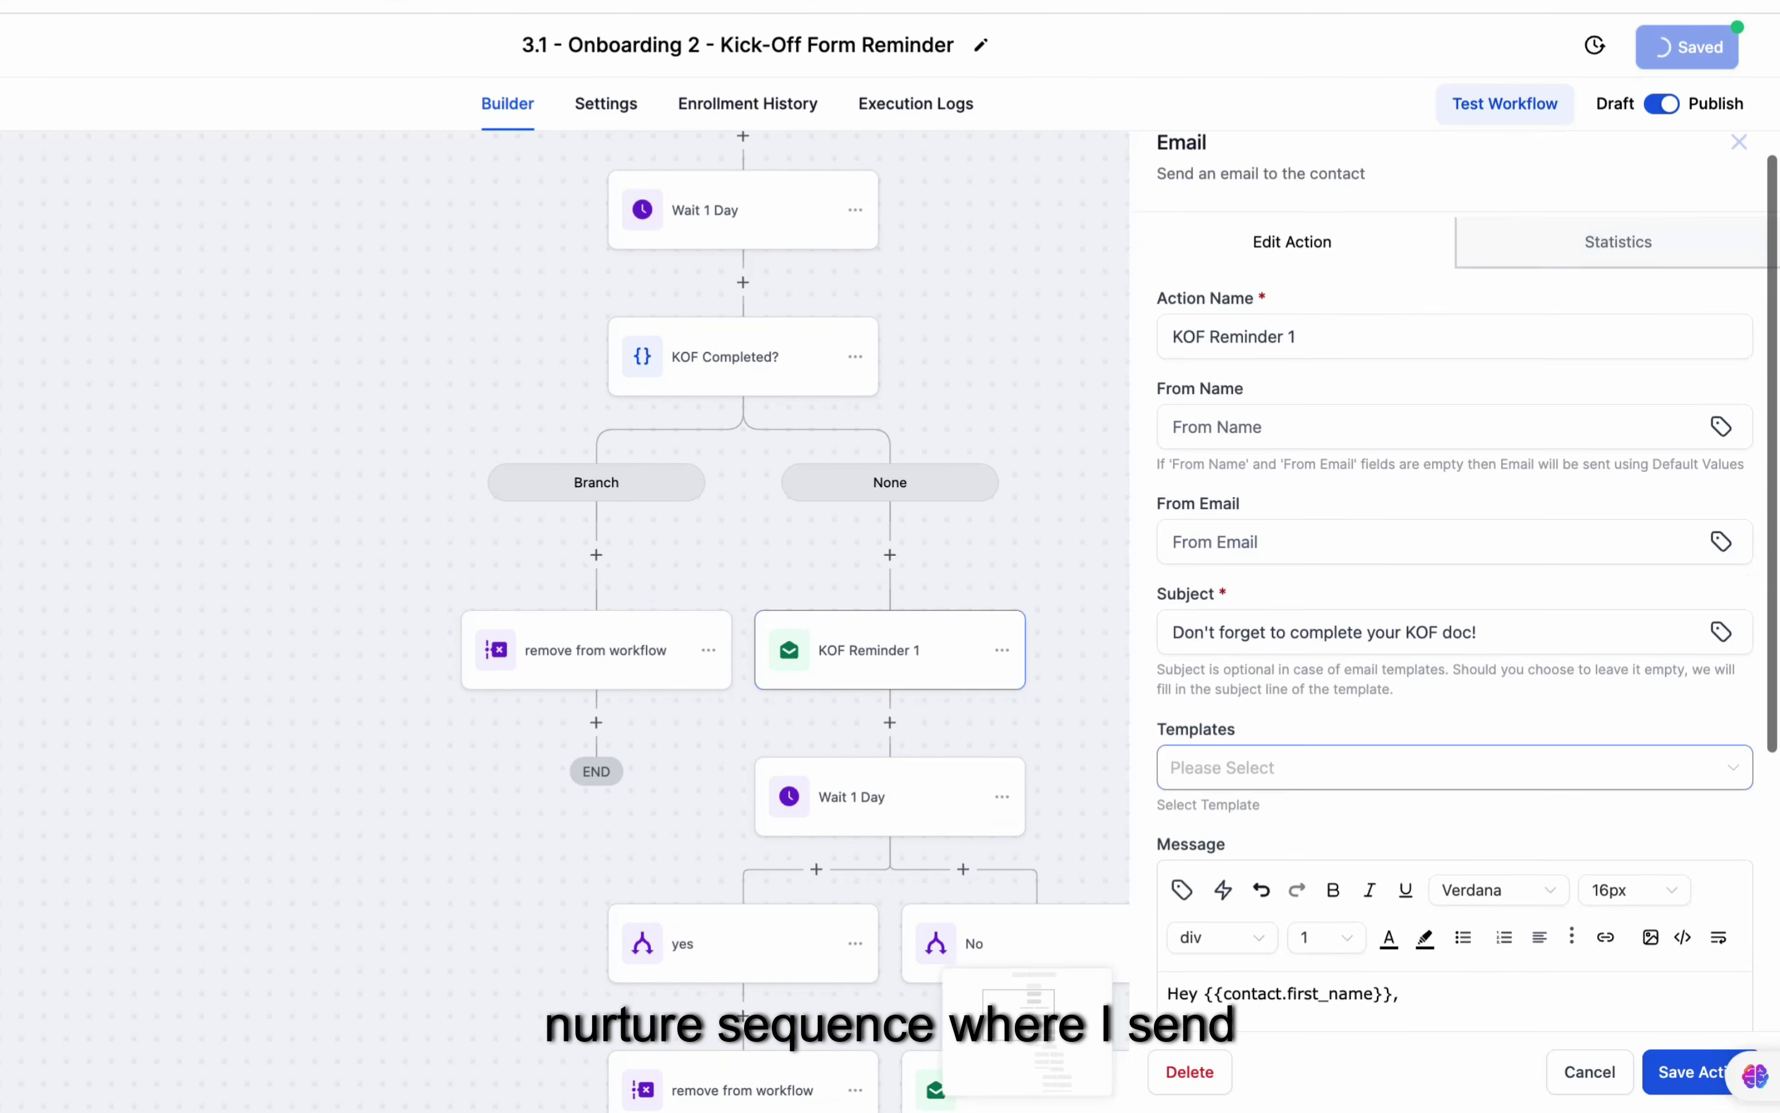
left_click(1227, 842)
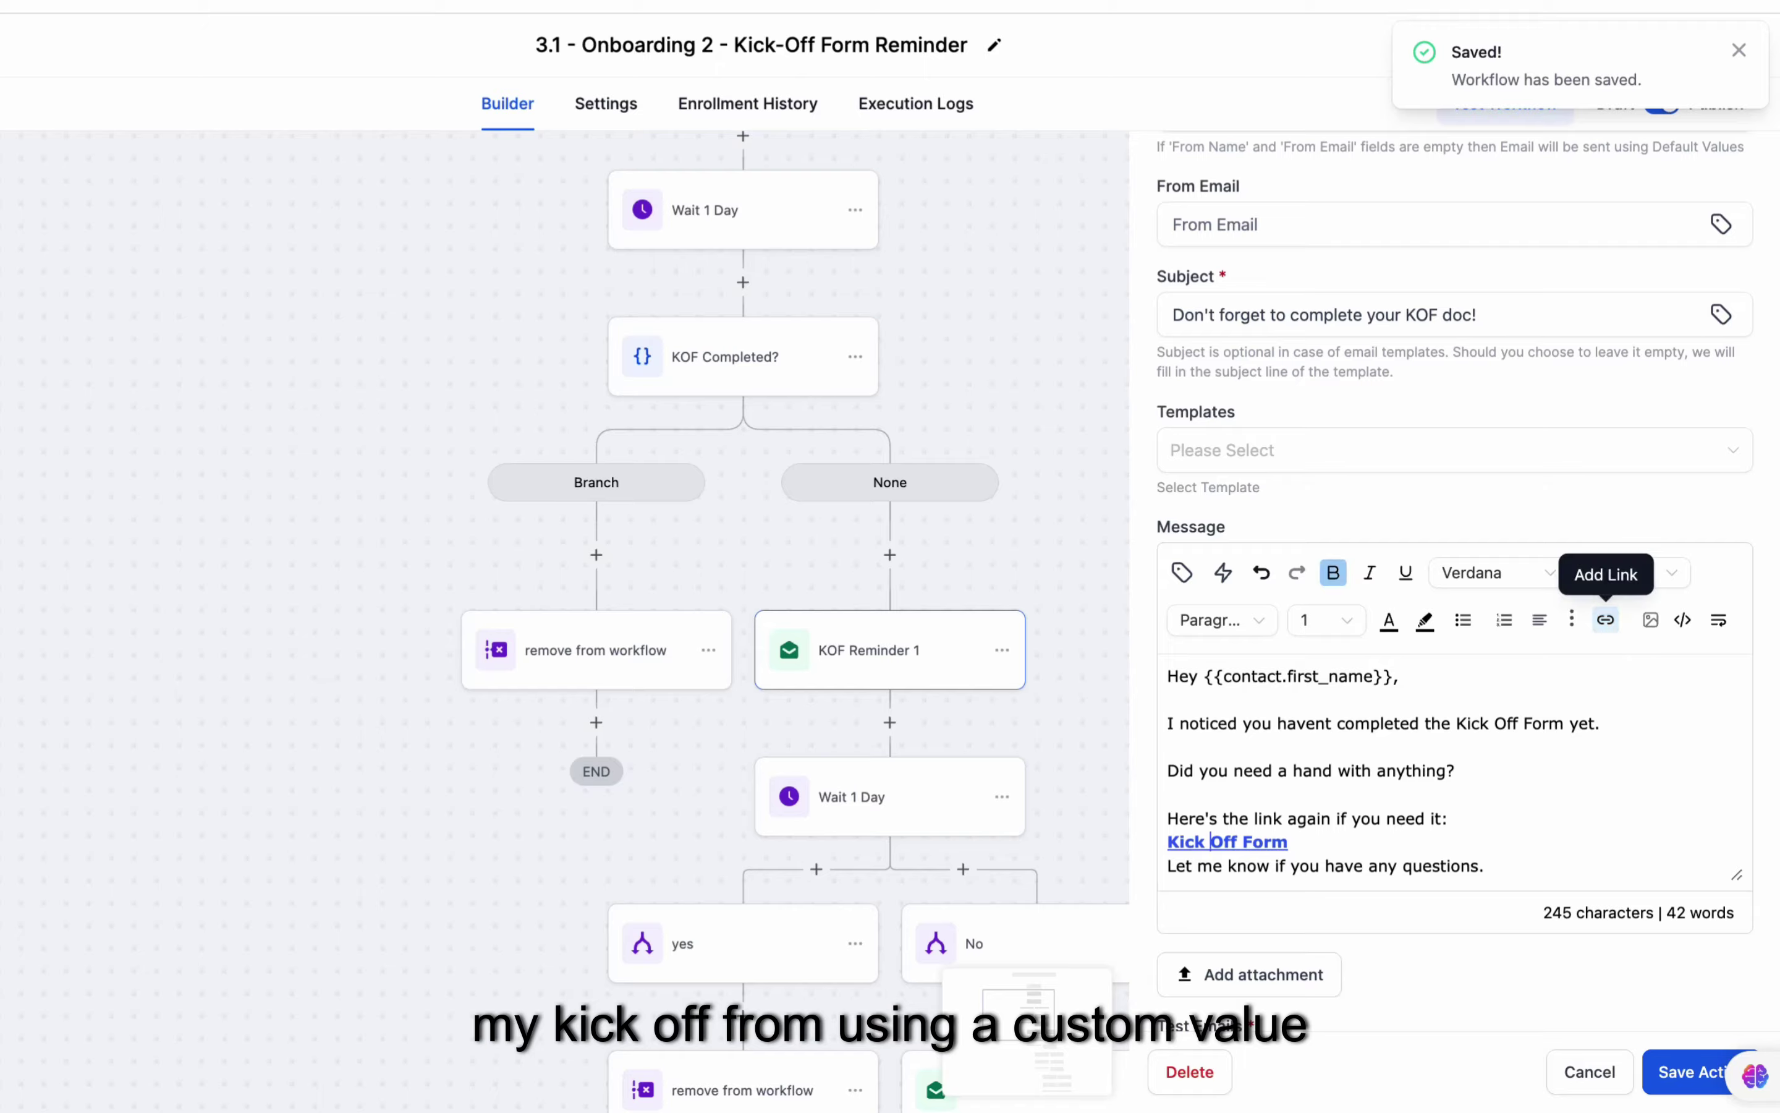
left_click(1606, 620)
left_click_drag(808, 468, 500, 468)
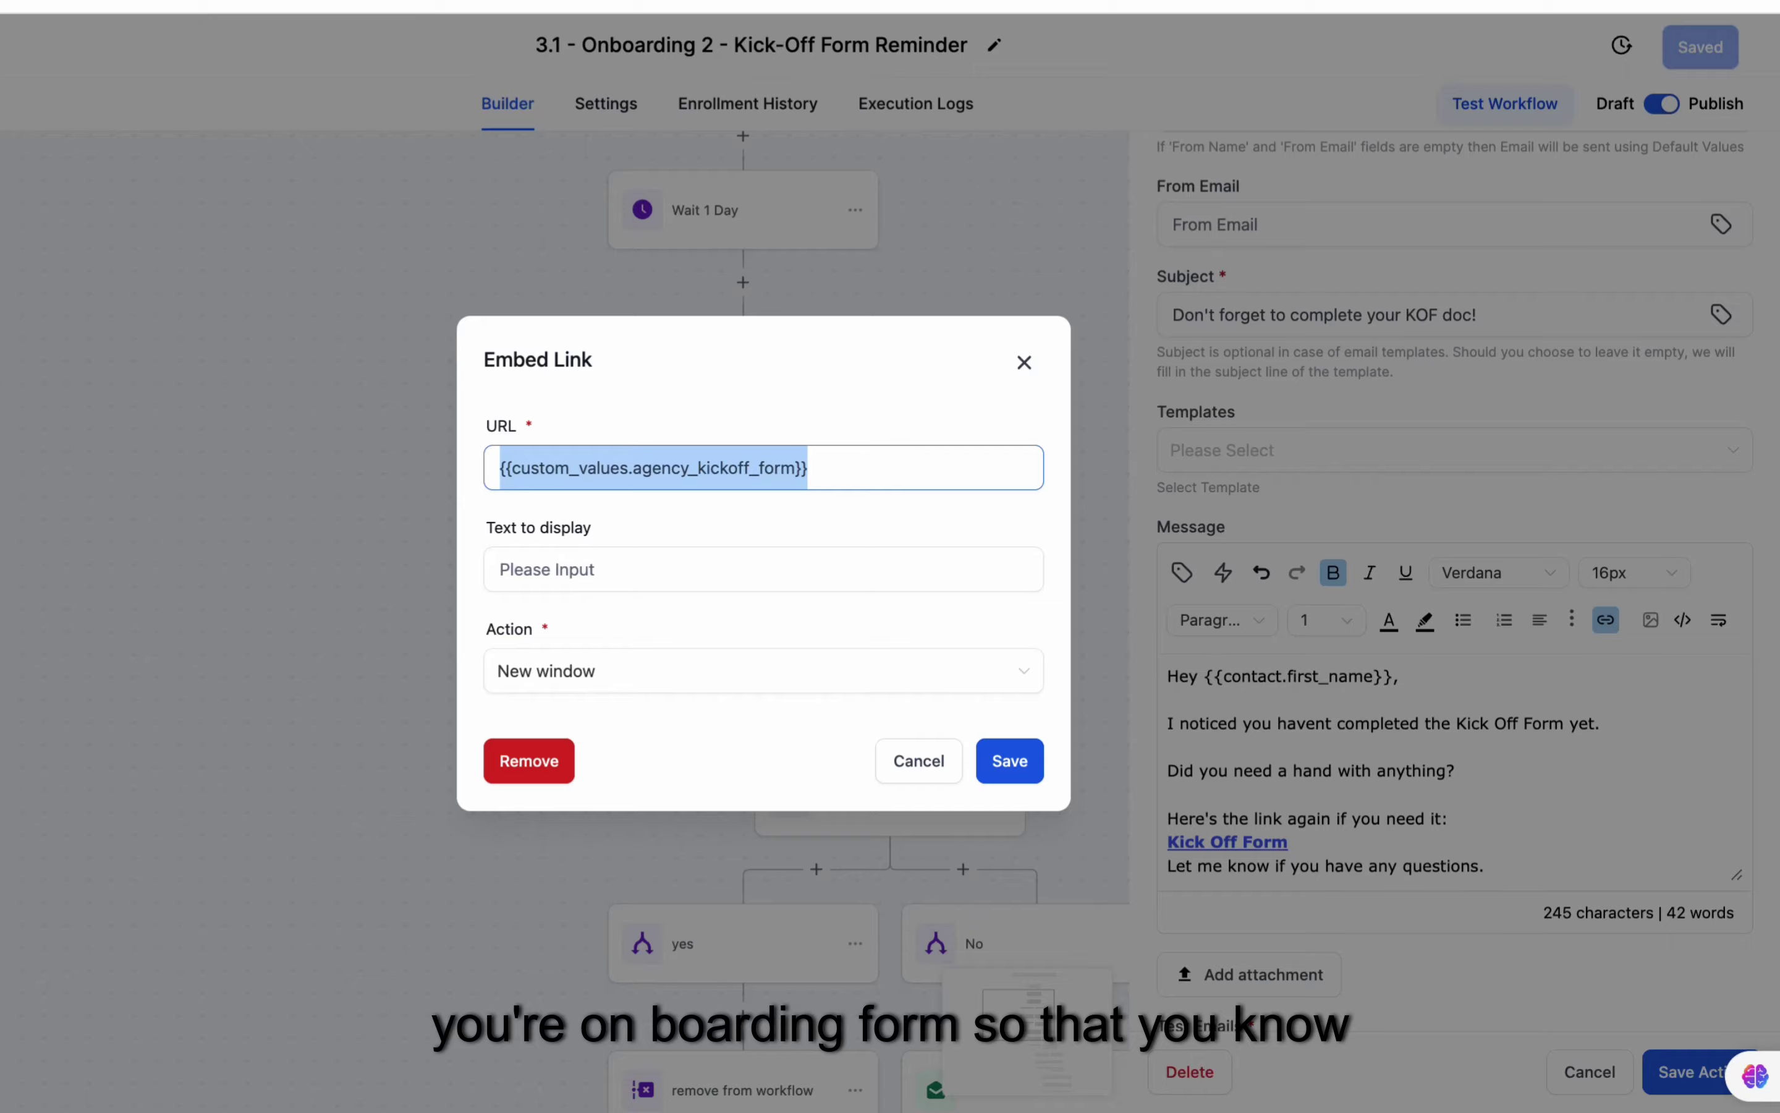
key("Escape")
scroll(1454, 772, "down", 2)
scroll(737, 618, "down", 2)
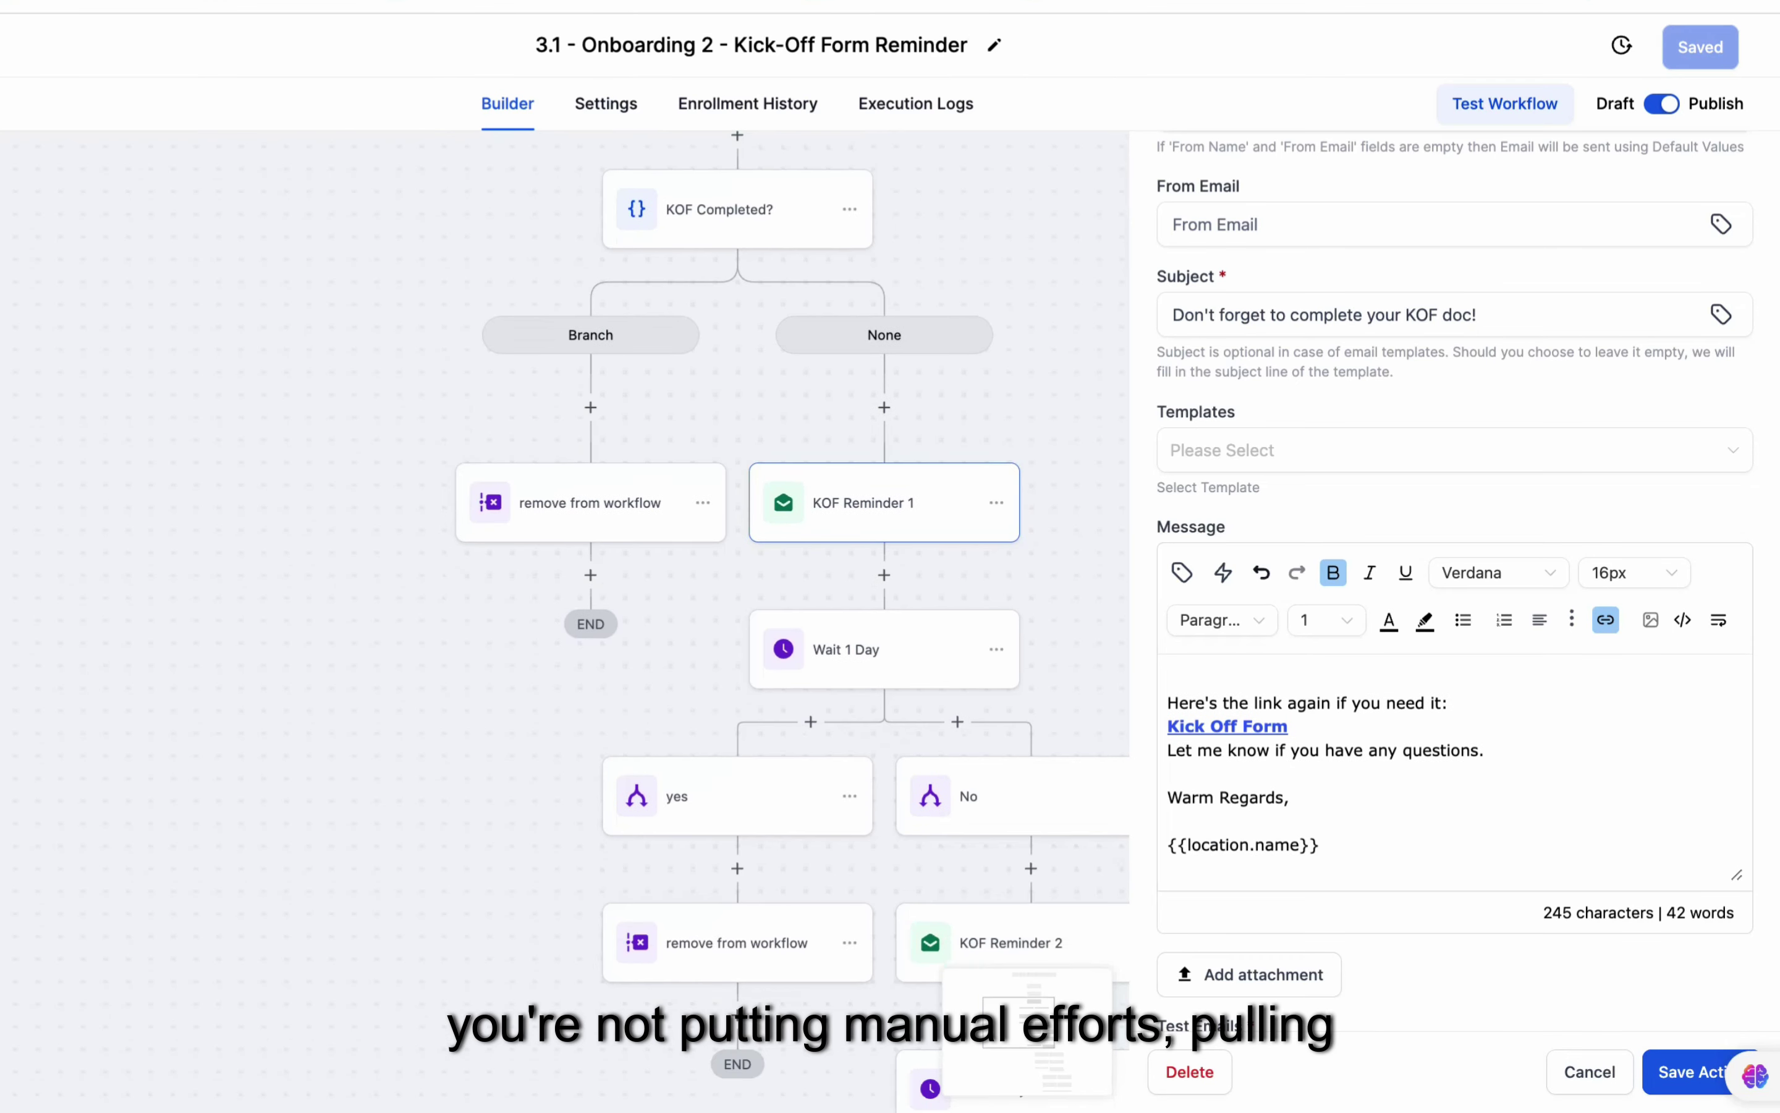
Step: Review the KOF Reminder 2 and KOF Reminder 3 emails in the workflow and close them without saving
scroll(790, 622, "down", 1)
scroll(956, 648, "down", 4)
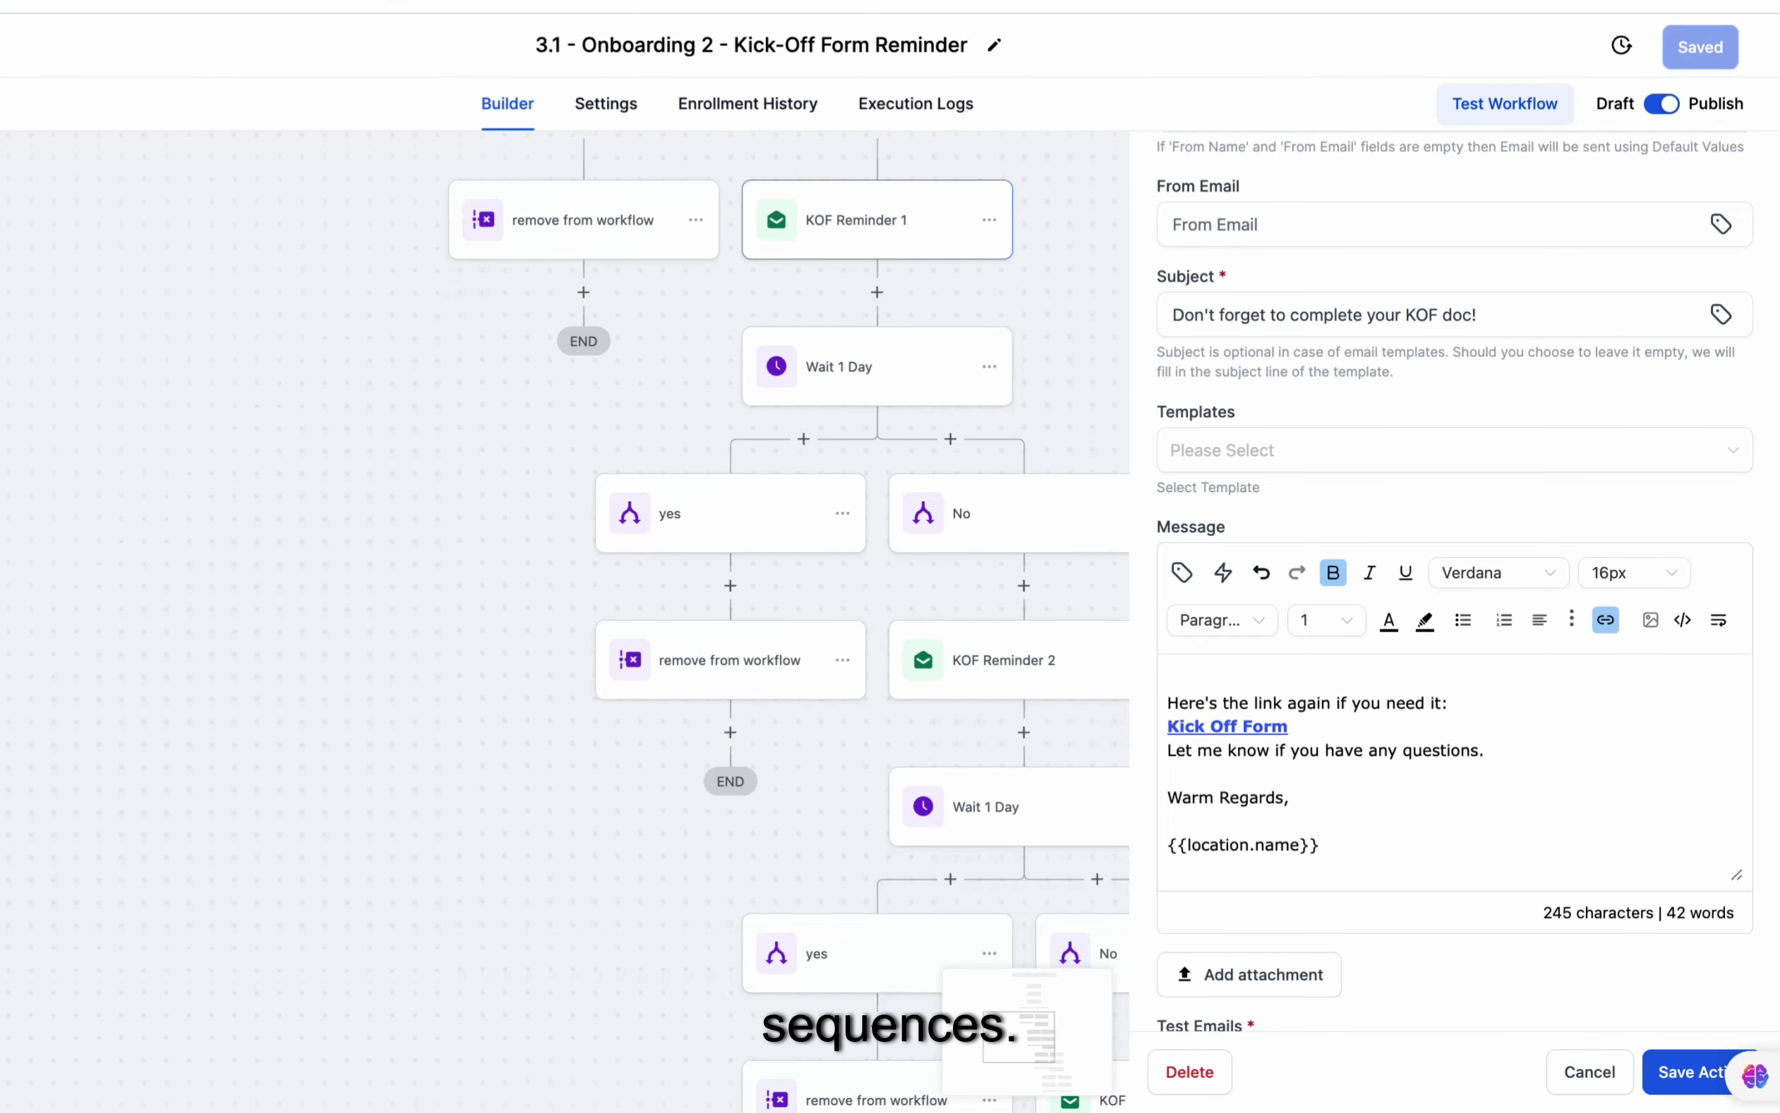
left_click(1007, 660)
scroll(1453, 773, "down", 1)
scroll(735, 618, "down", 5)
scroll(735, 618, "right", 3)
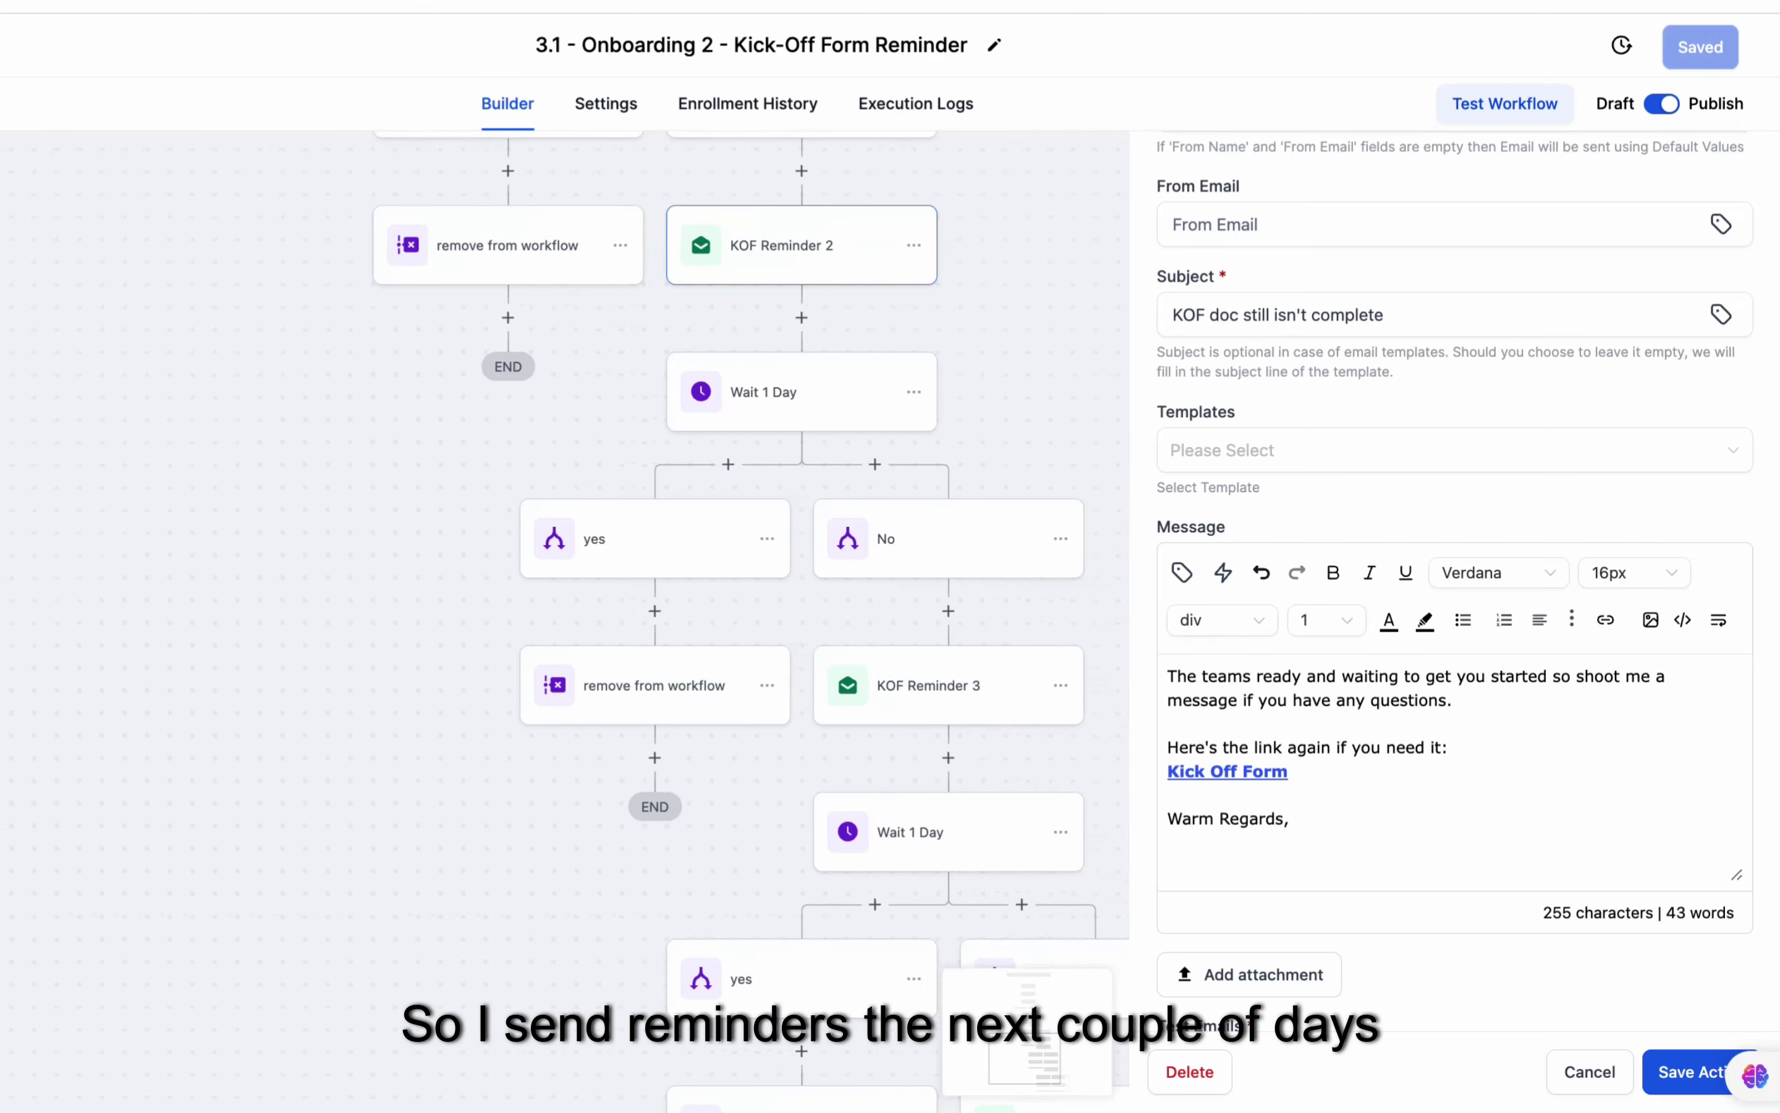
left_click(919, 685)
scroll(814, 795, "down", 6)
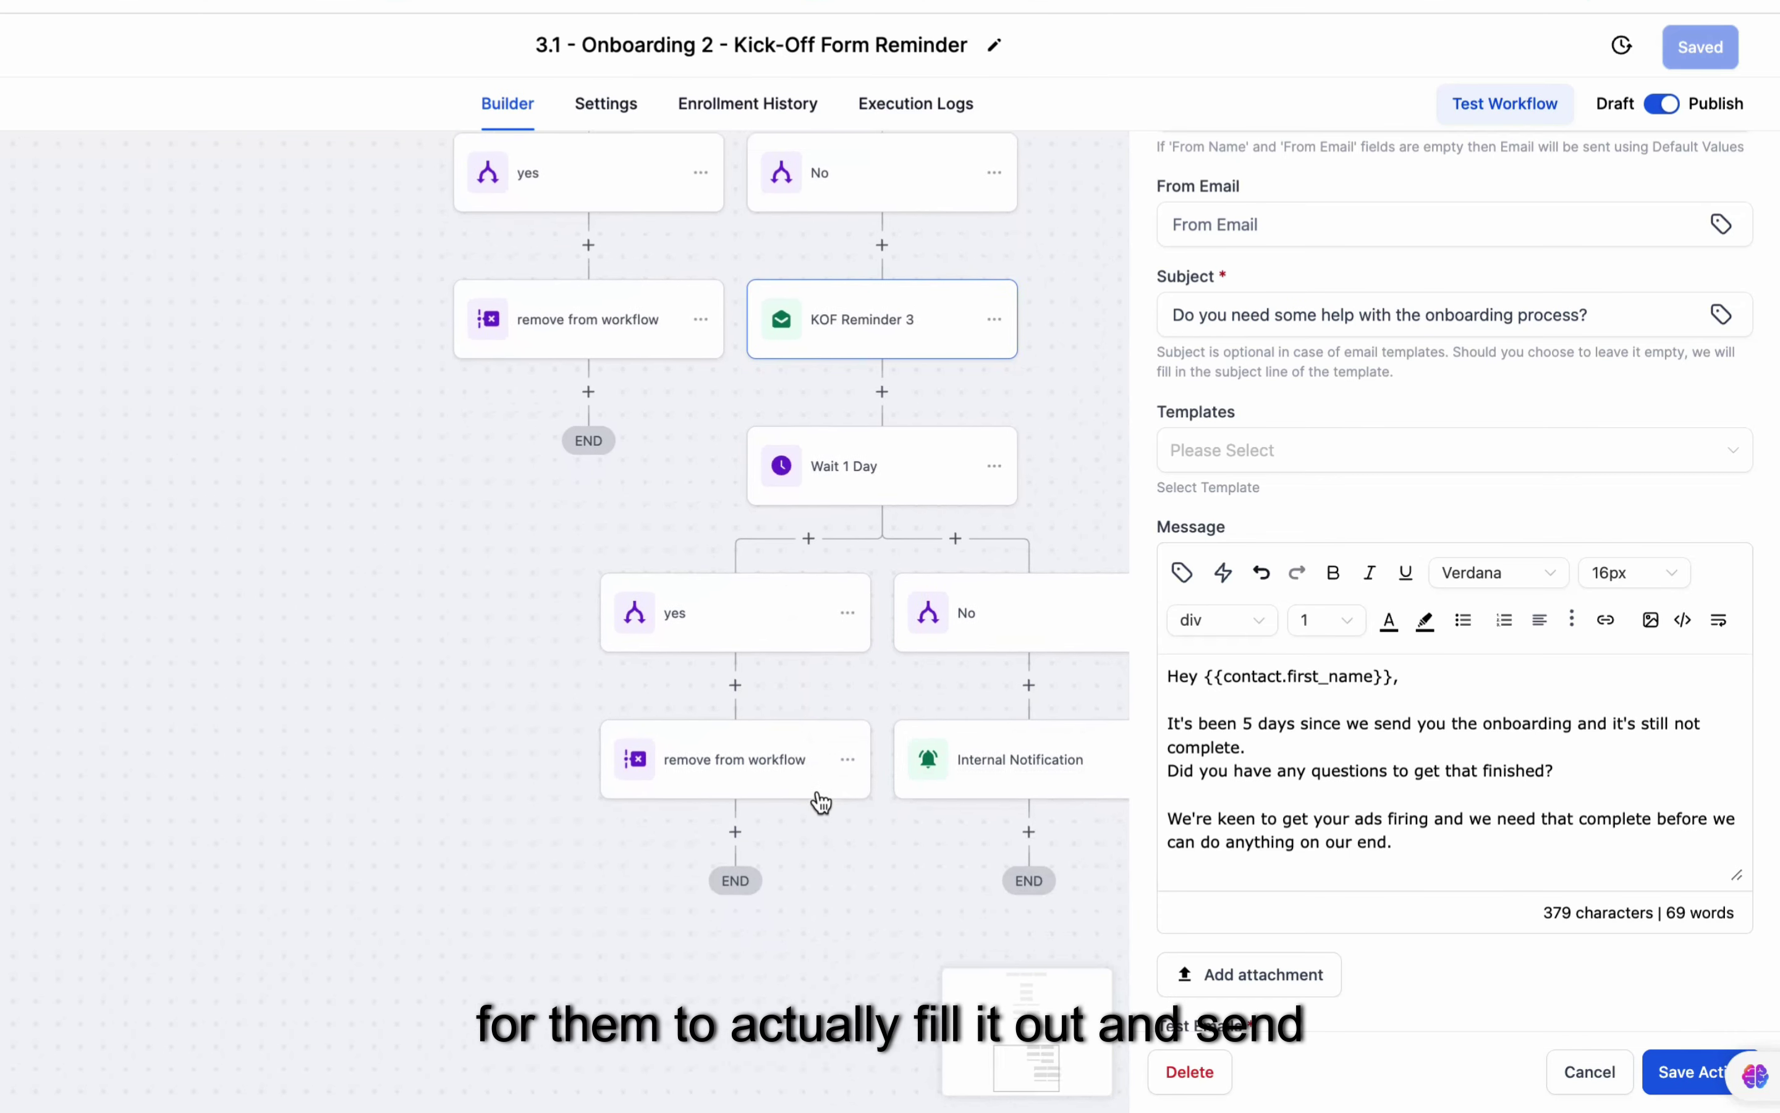
scroll(1453, 765, "down", 3)
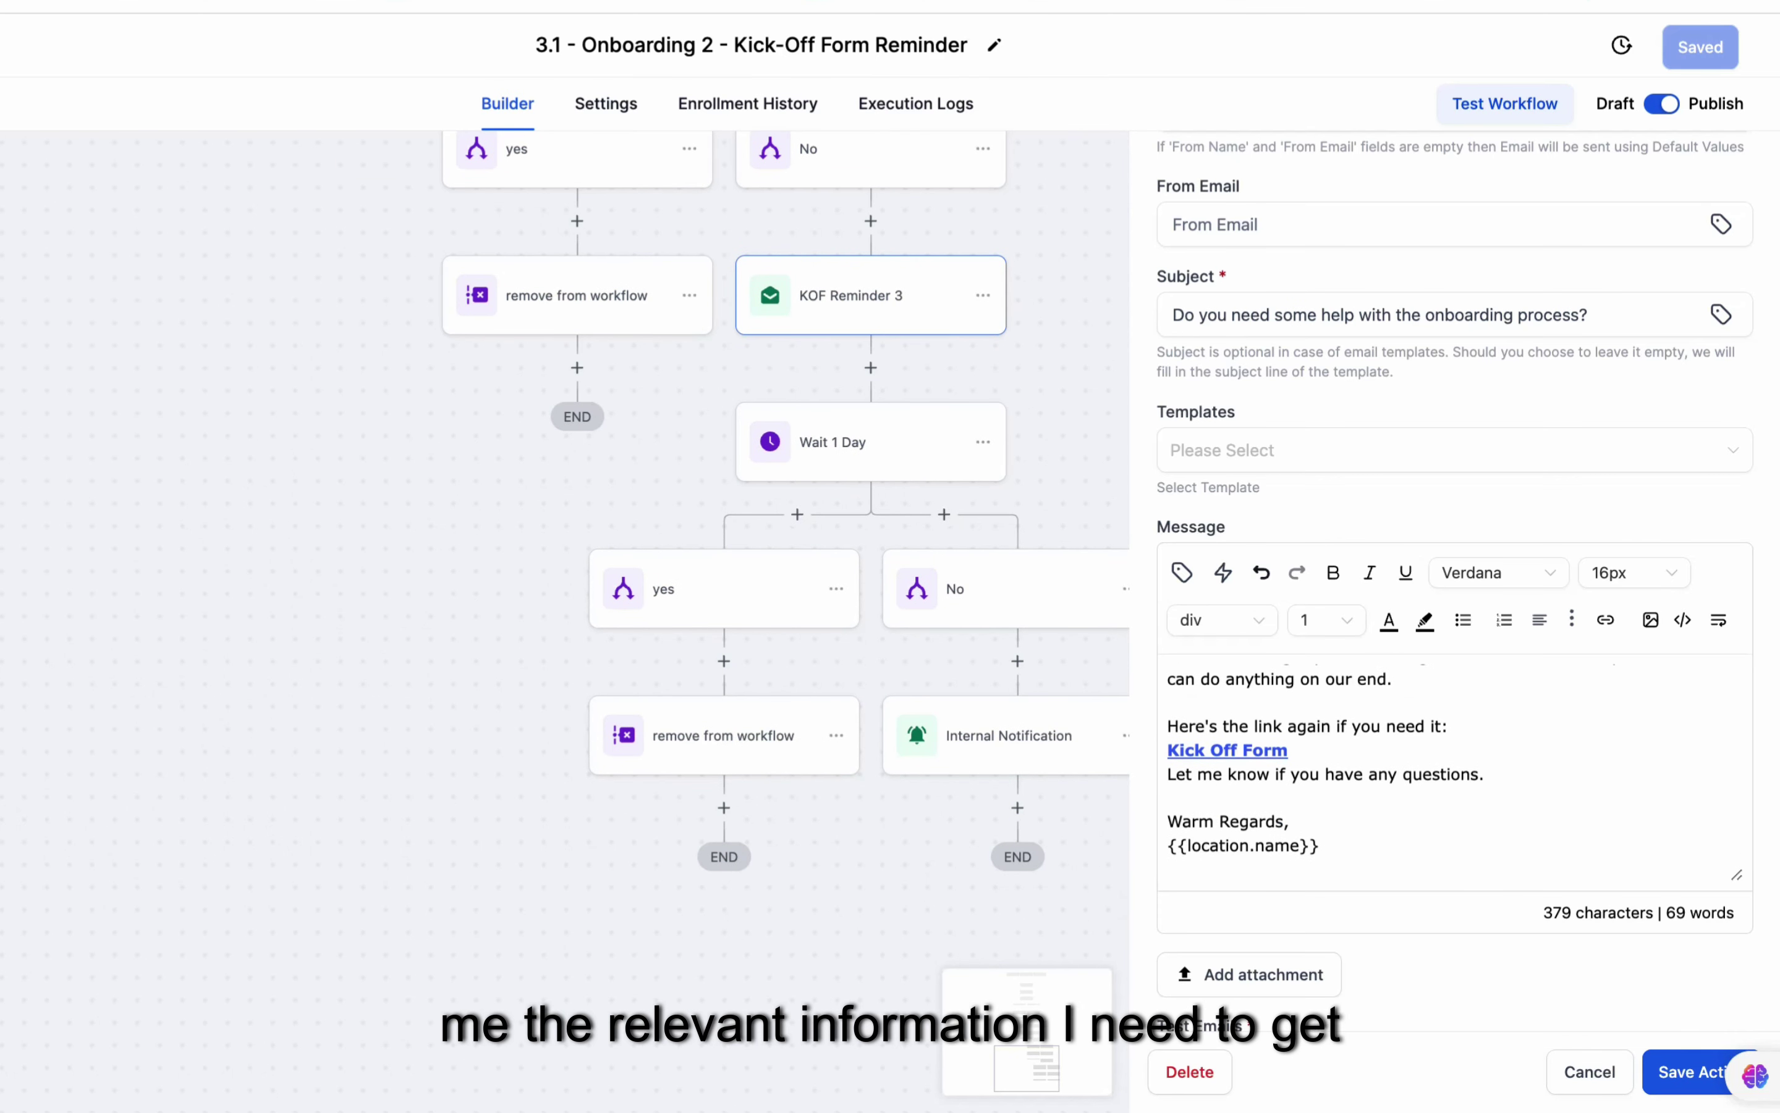
left_click(1589, 1072)
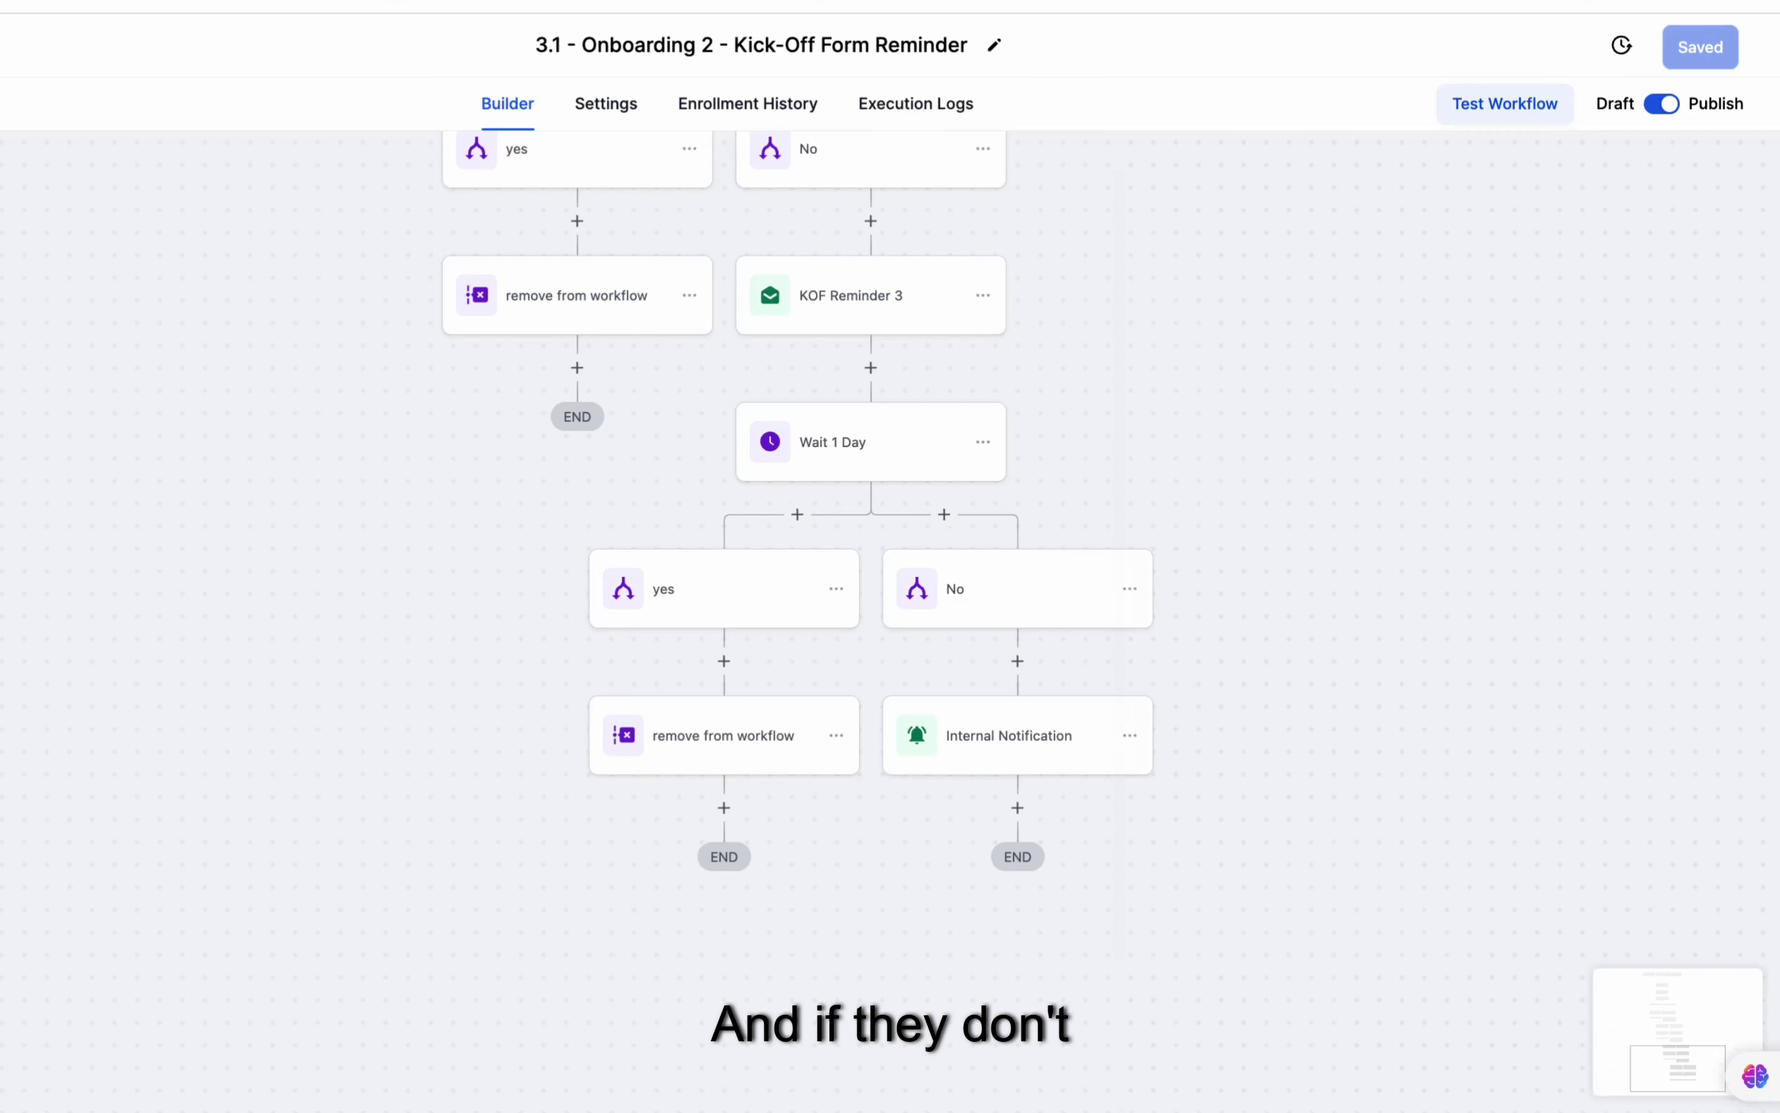
Step: Review the recipient, subject and message of the Internal Notification at the end of the kick-off form reminder workflow
left_click(1130, 735)
left_click(1009, 735)
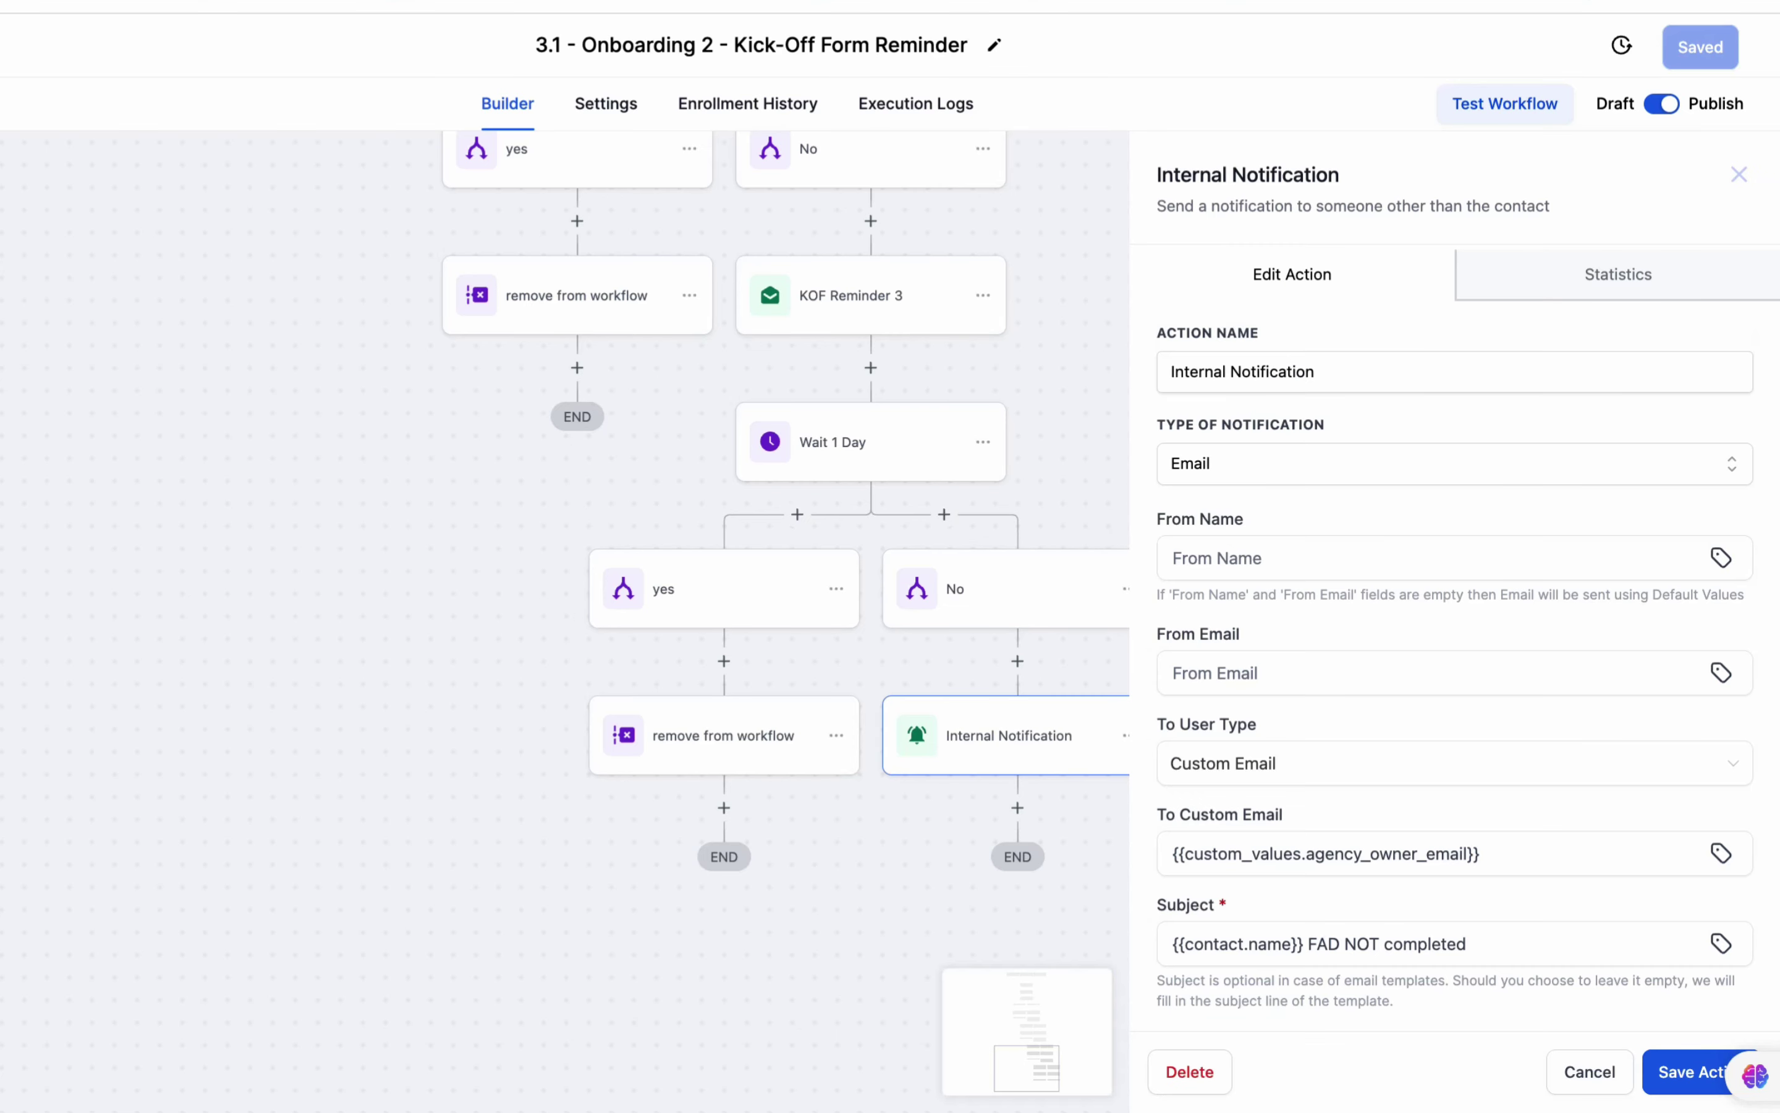
scroll(1454, 662, "down", 10)
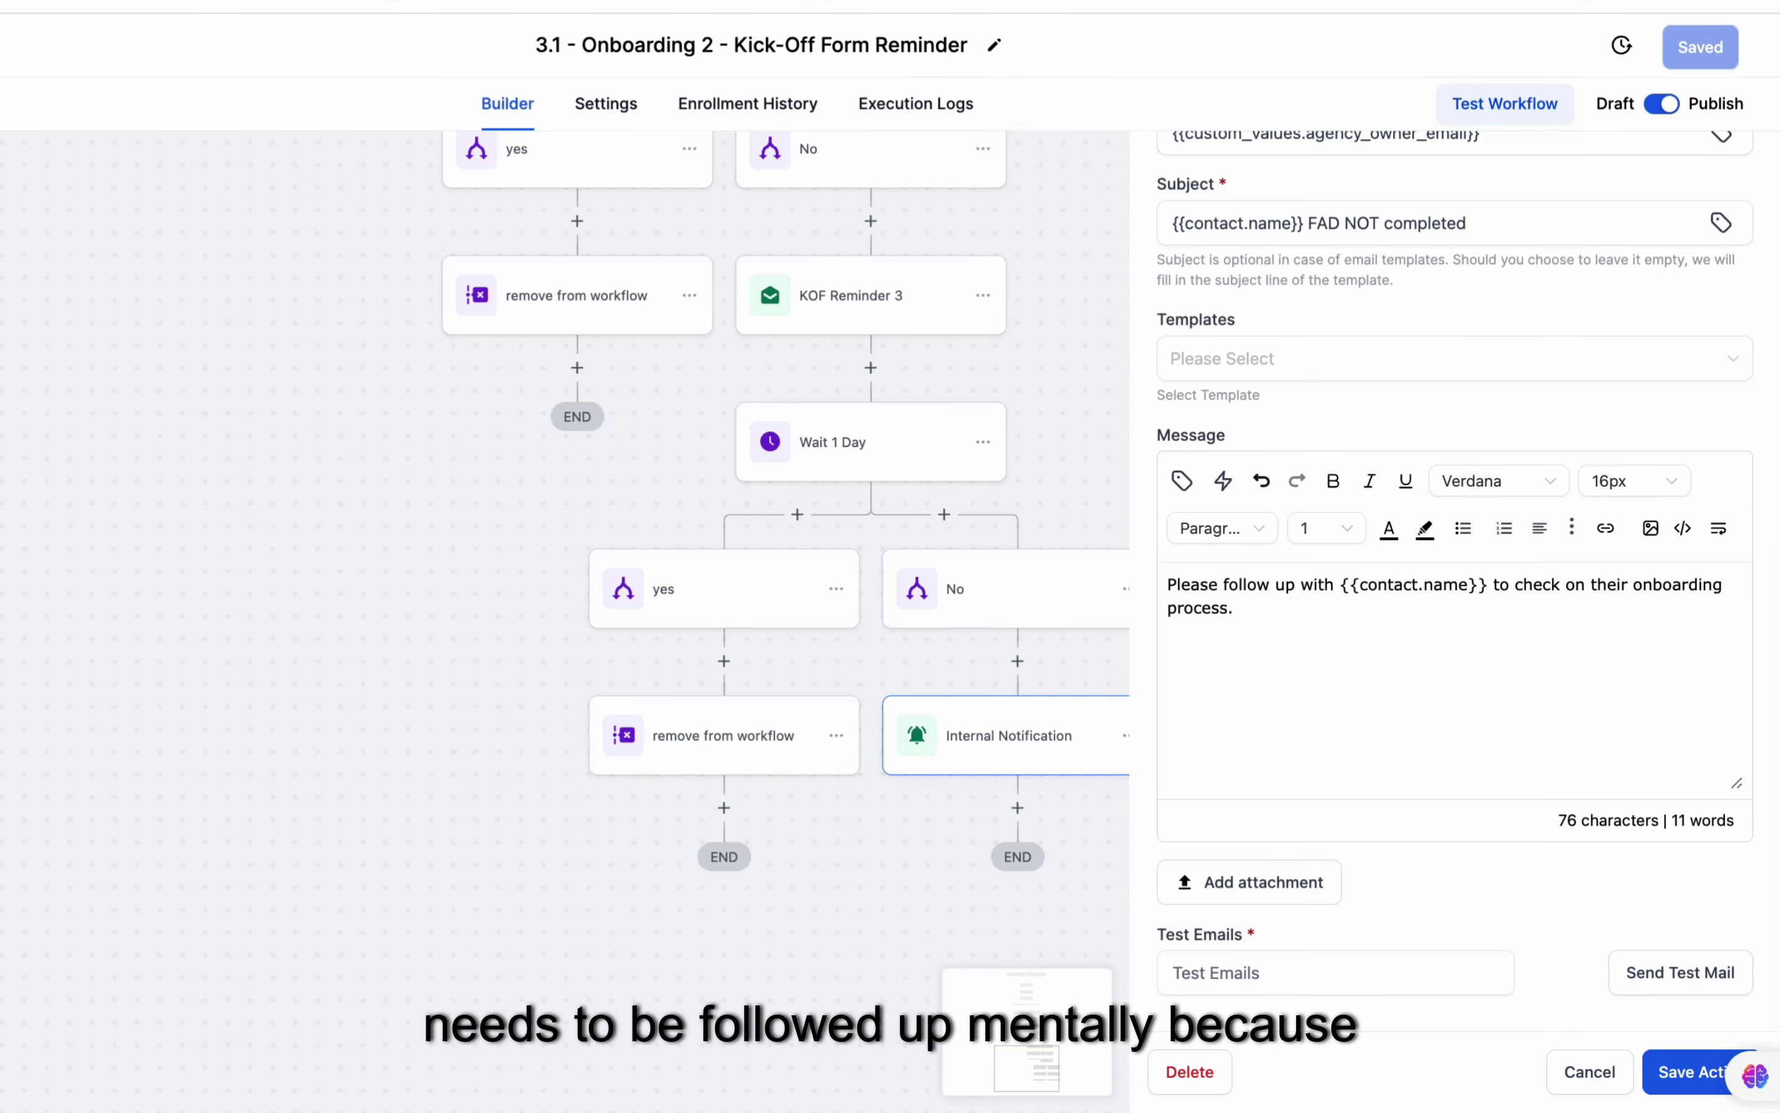
left_click(1130, 735)
scroll(868, 544, "up", 10)
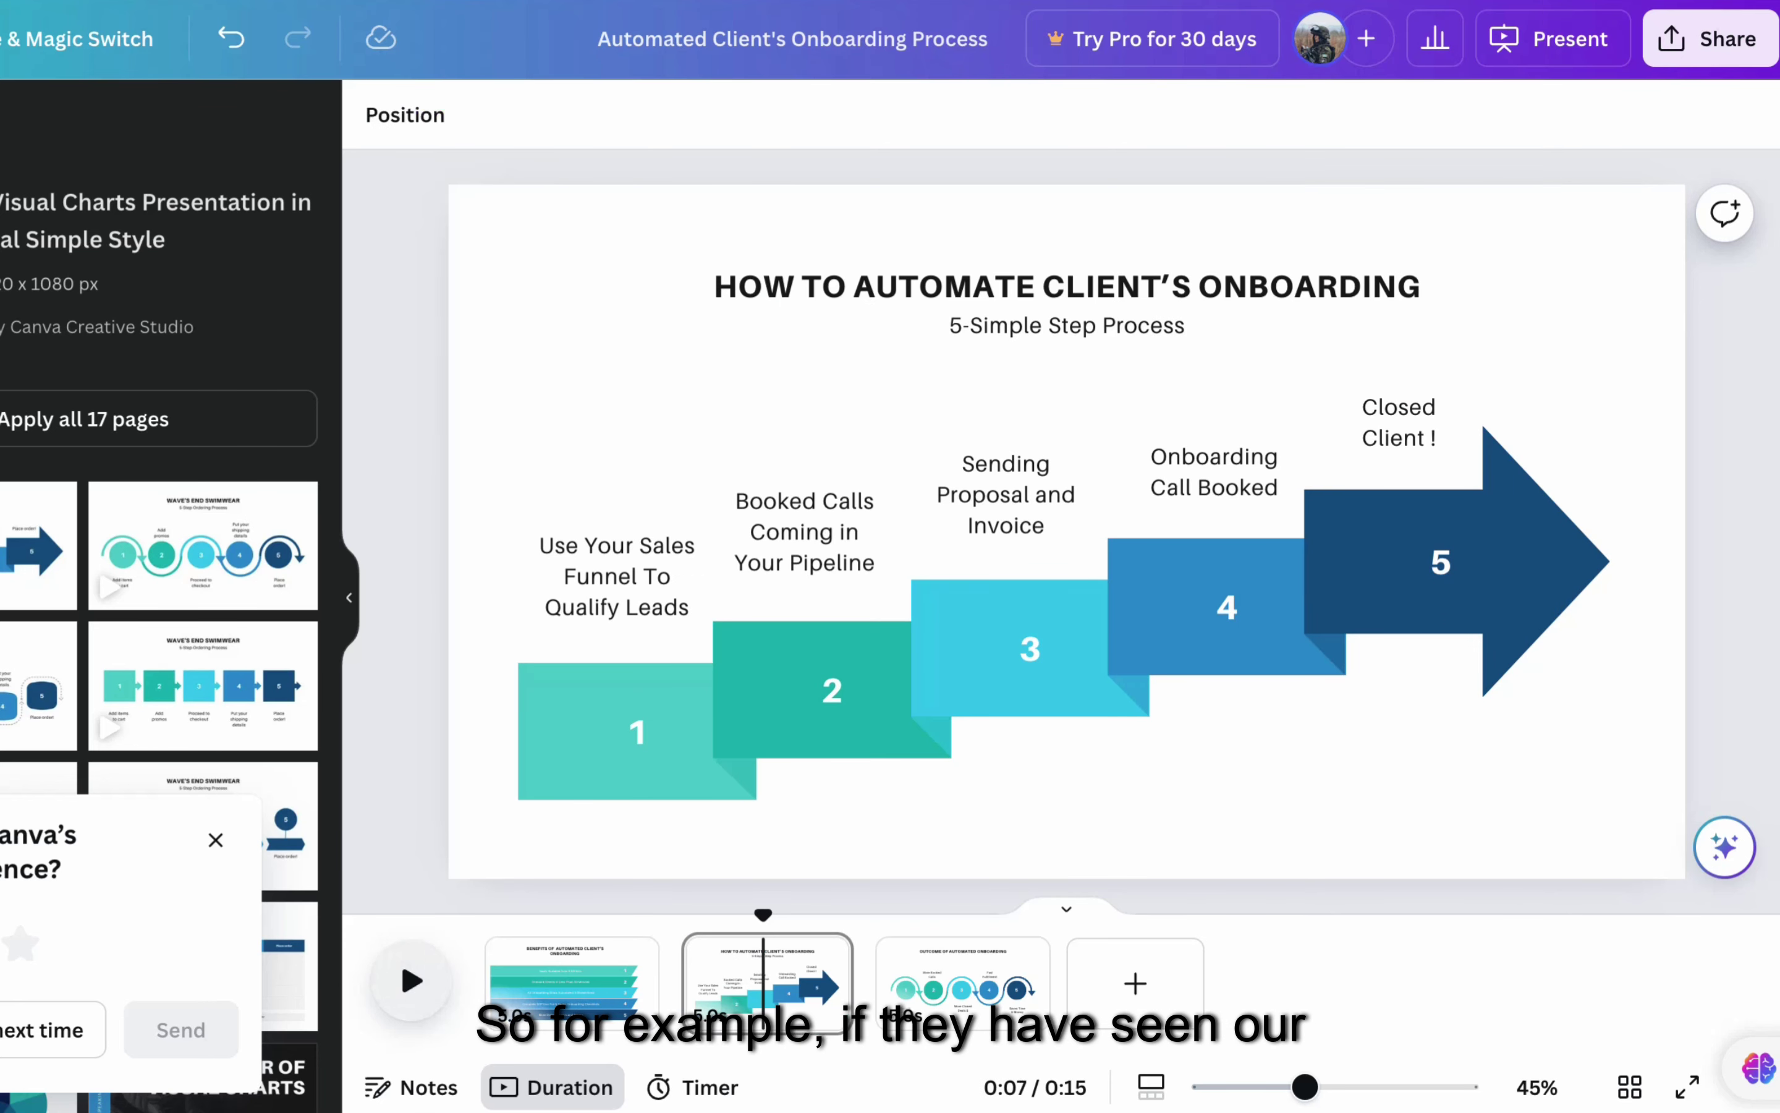
Step: Switch to the Onboarding Pipeline's opportunities and look over its stages from OB2 Contract Signed onward
left_click(839, 1)
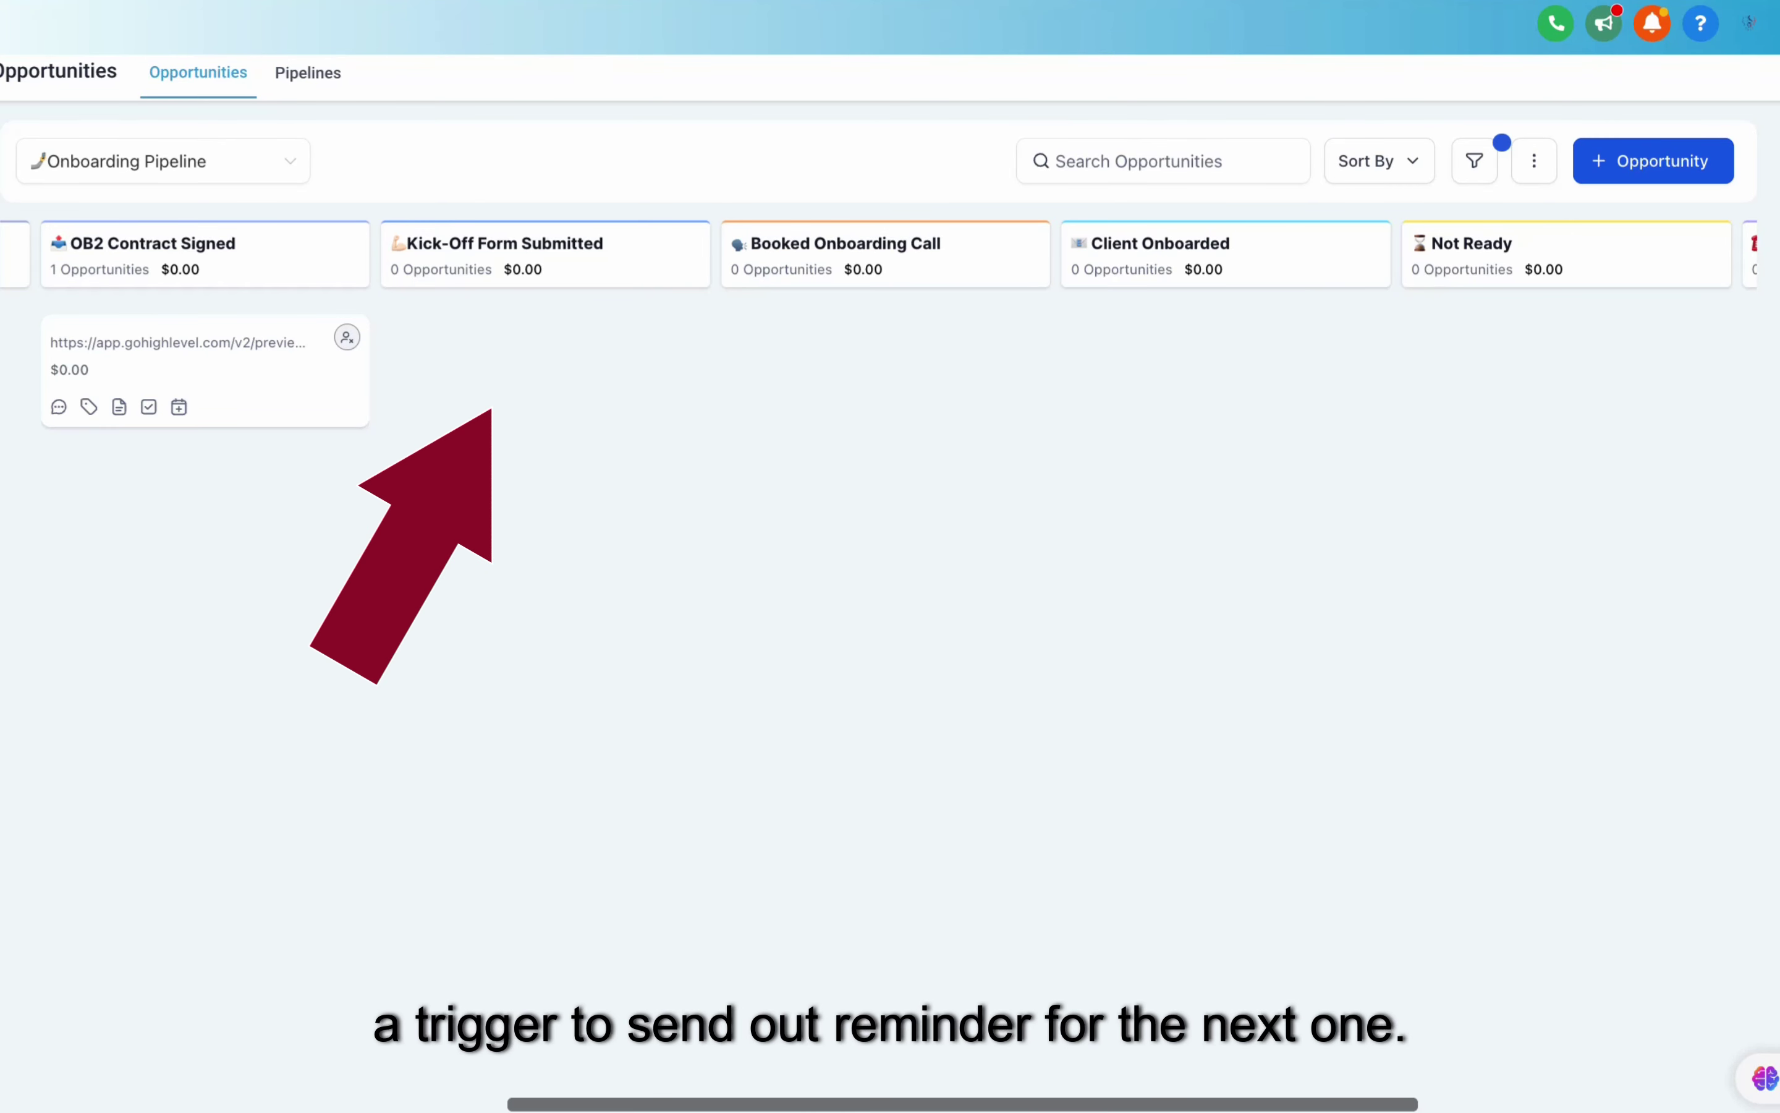
scroll(883, 515, "right", 2)
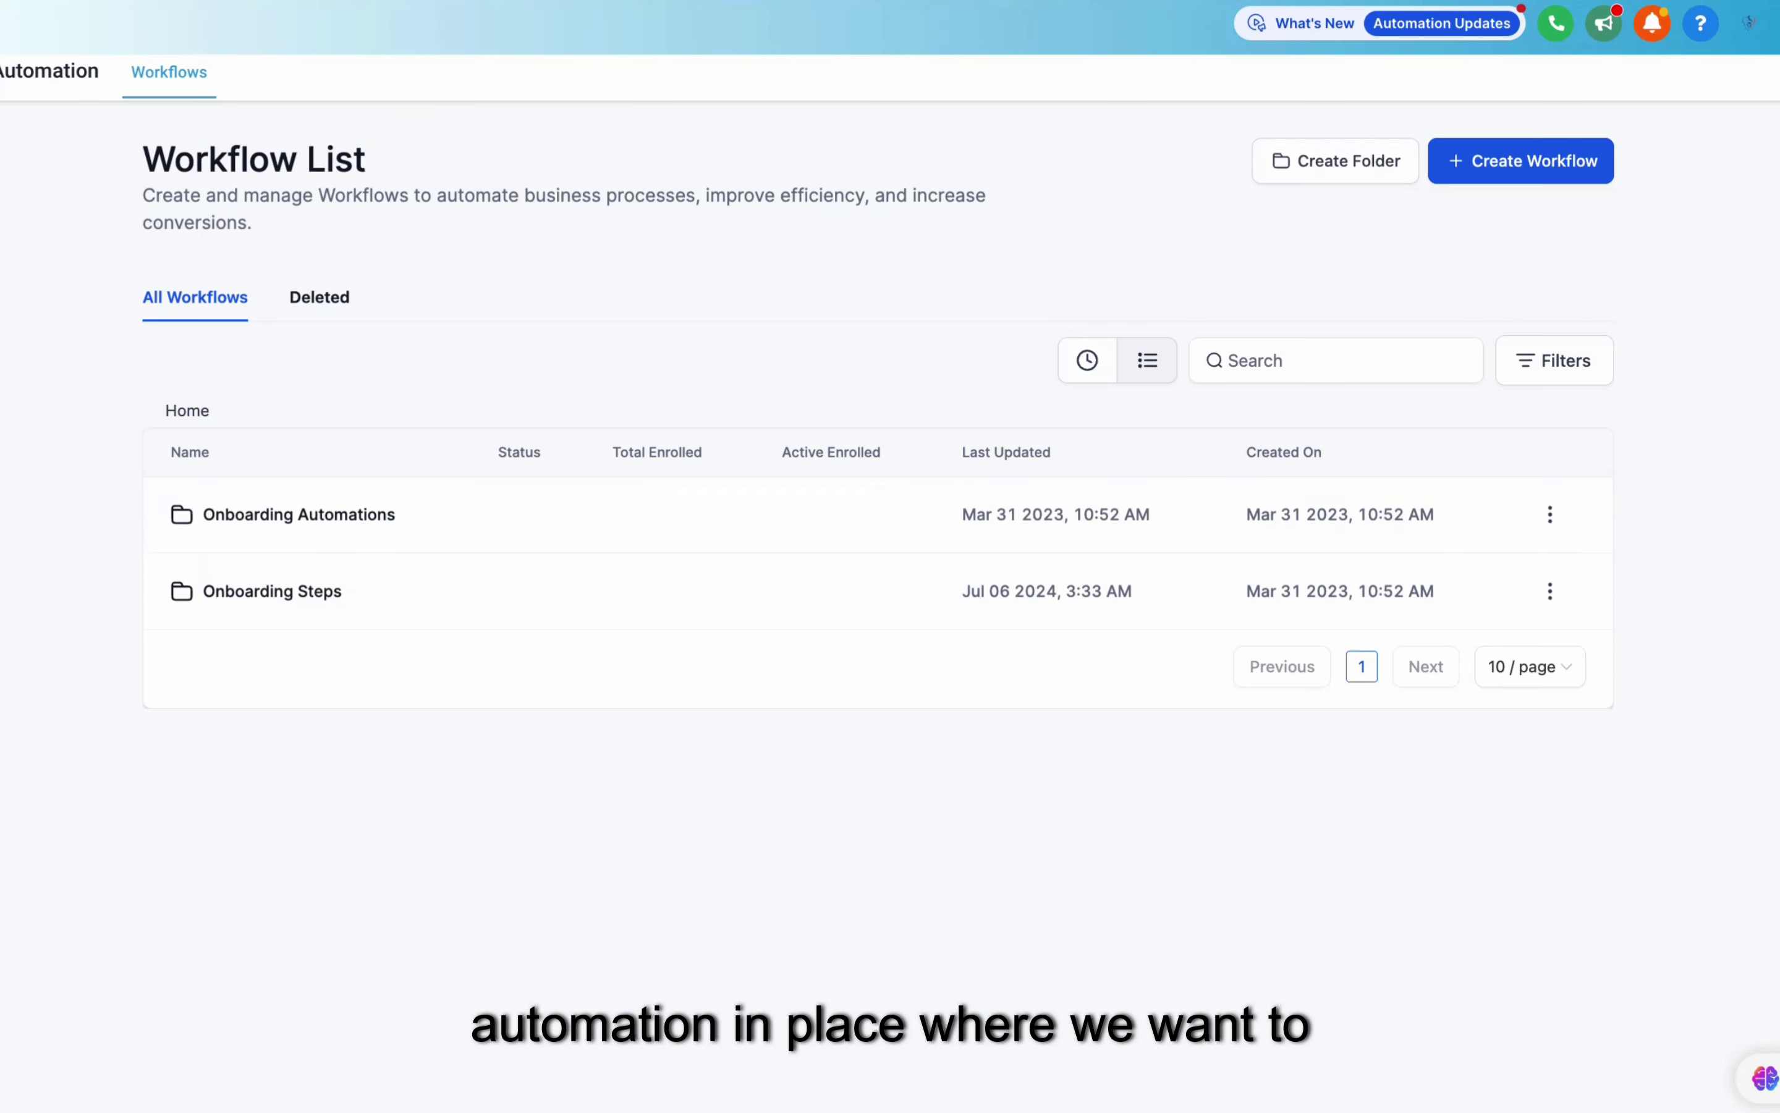
Step: Open the 4 - Onboarding Call Reminder workflow from the Onboarding Automations folder and accept the If/Else conditions upgrade
left_click(298, 514)
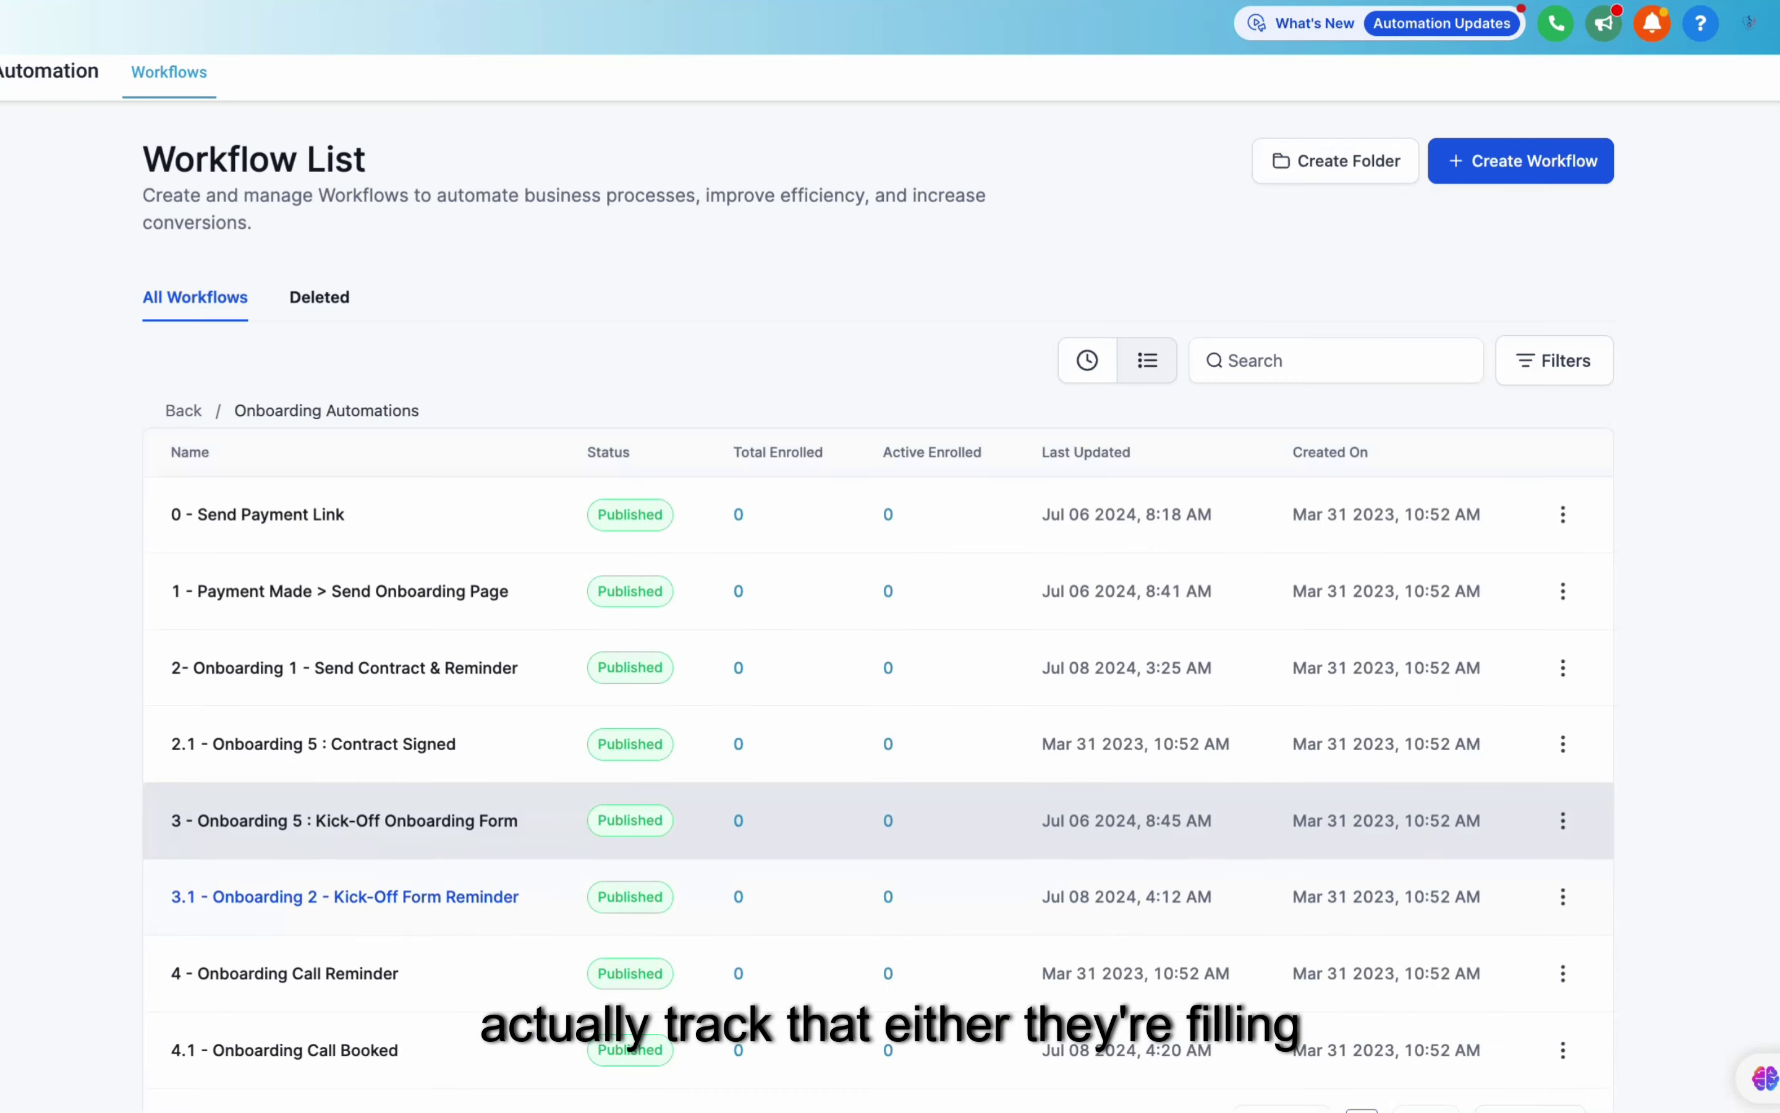
scroll(882, 809, "down", 1)
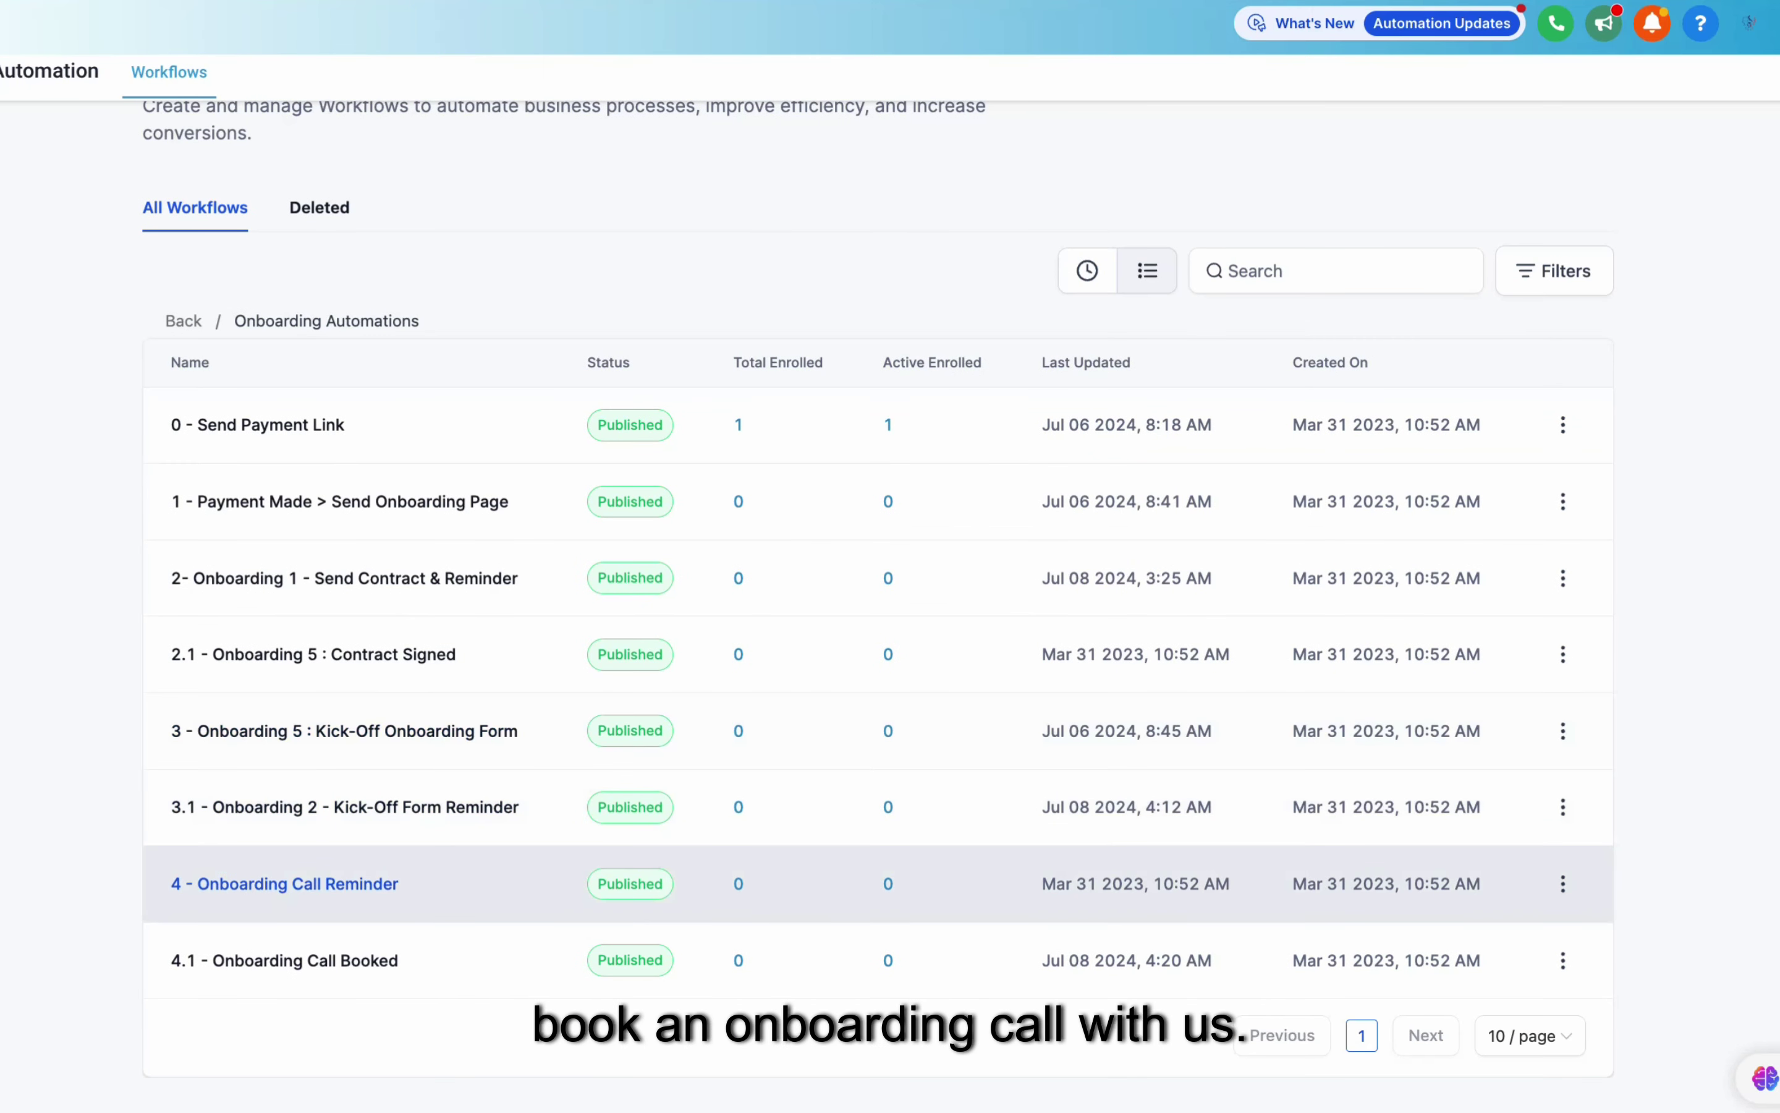
left_click(314, 885)
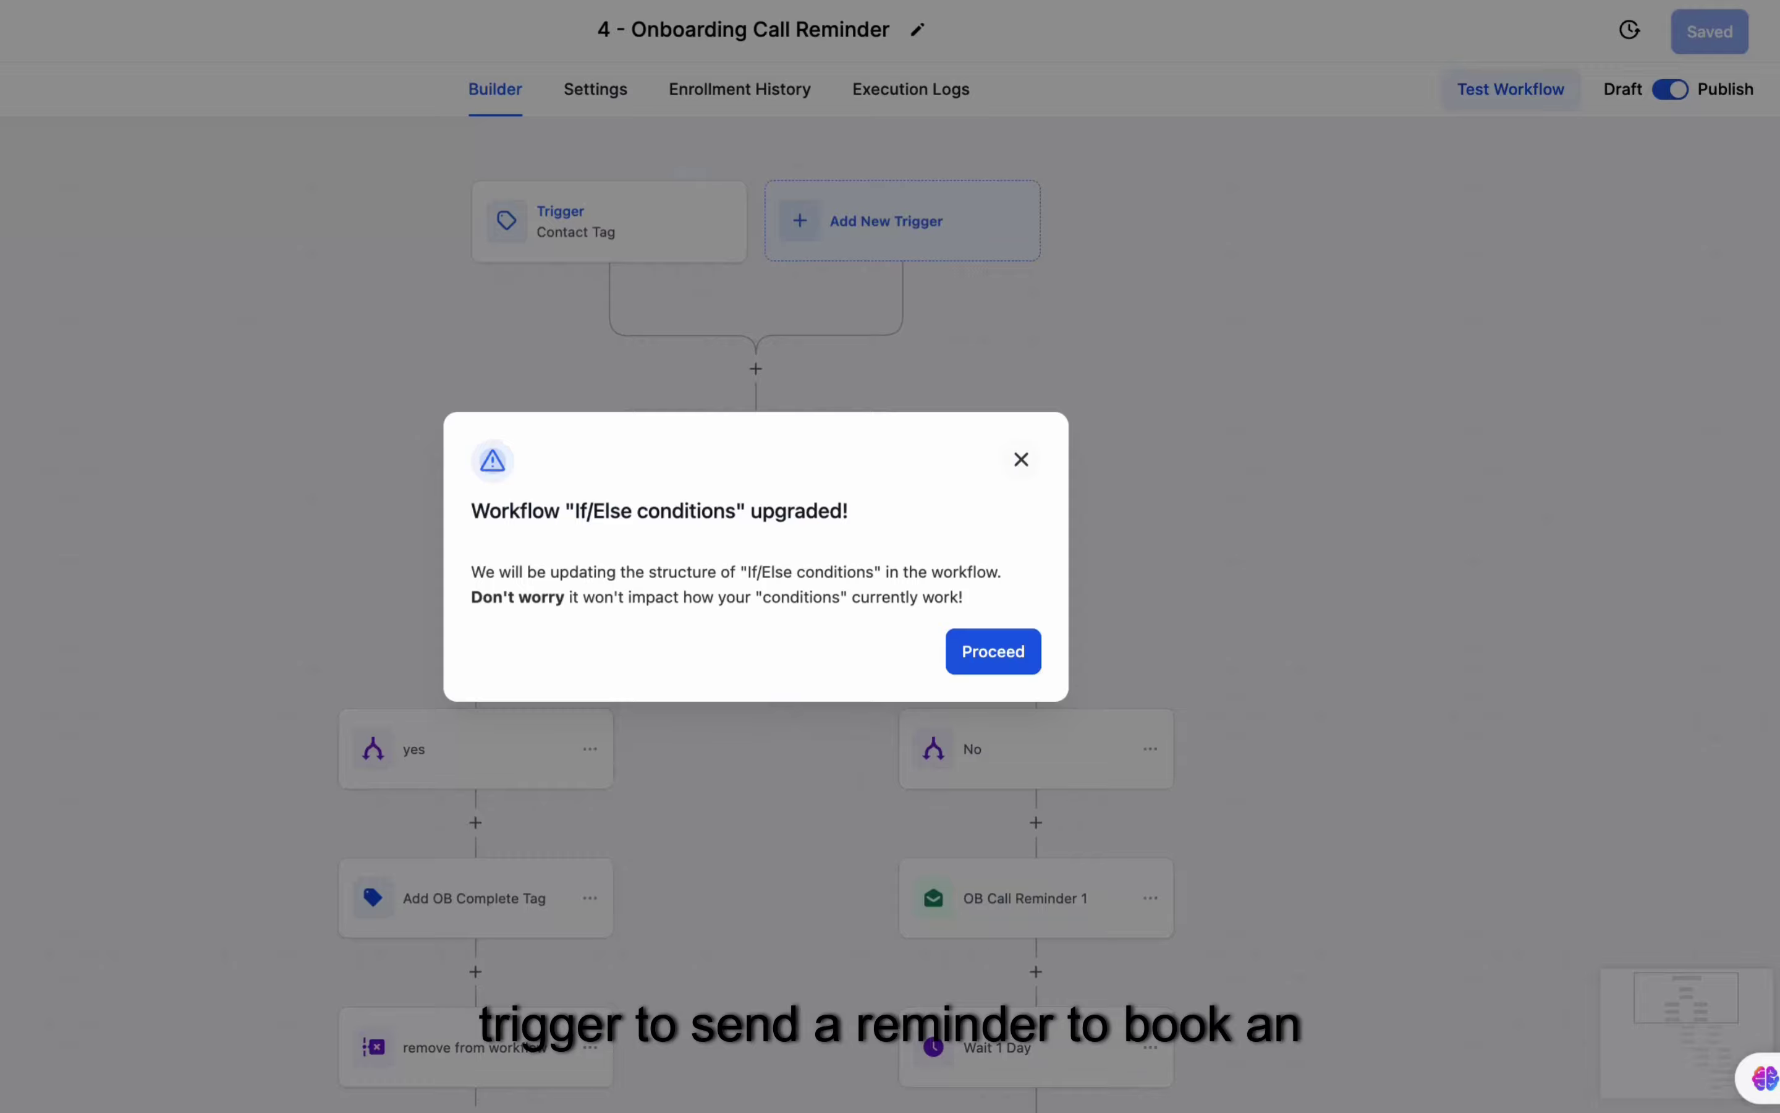
left_click(993, 652)
Step: Review the Contact Tag trigger of the Onboarding Call Reminder workflow and close it without saving
scroll(994, 652, "down", 1)
left_click(601, 193)
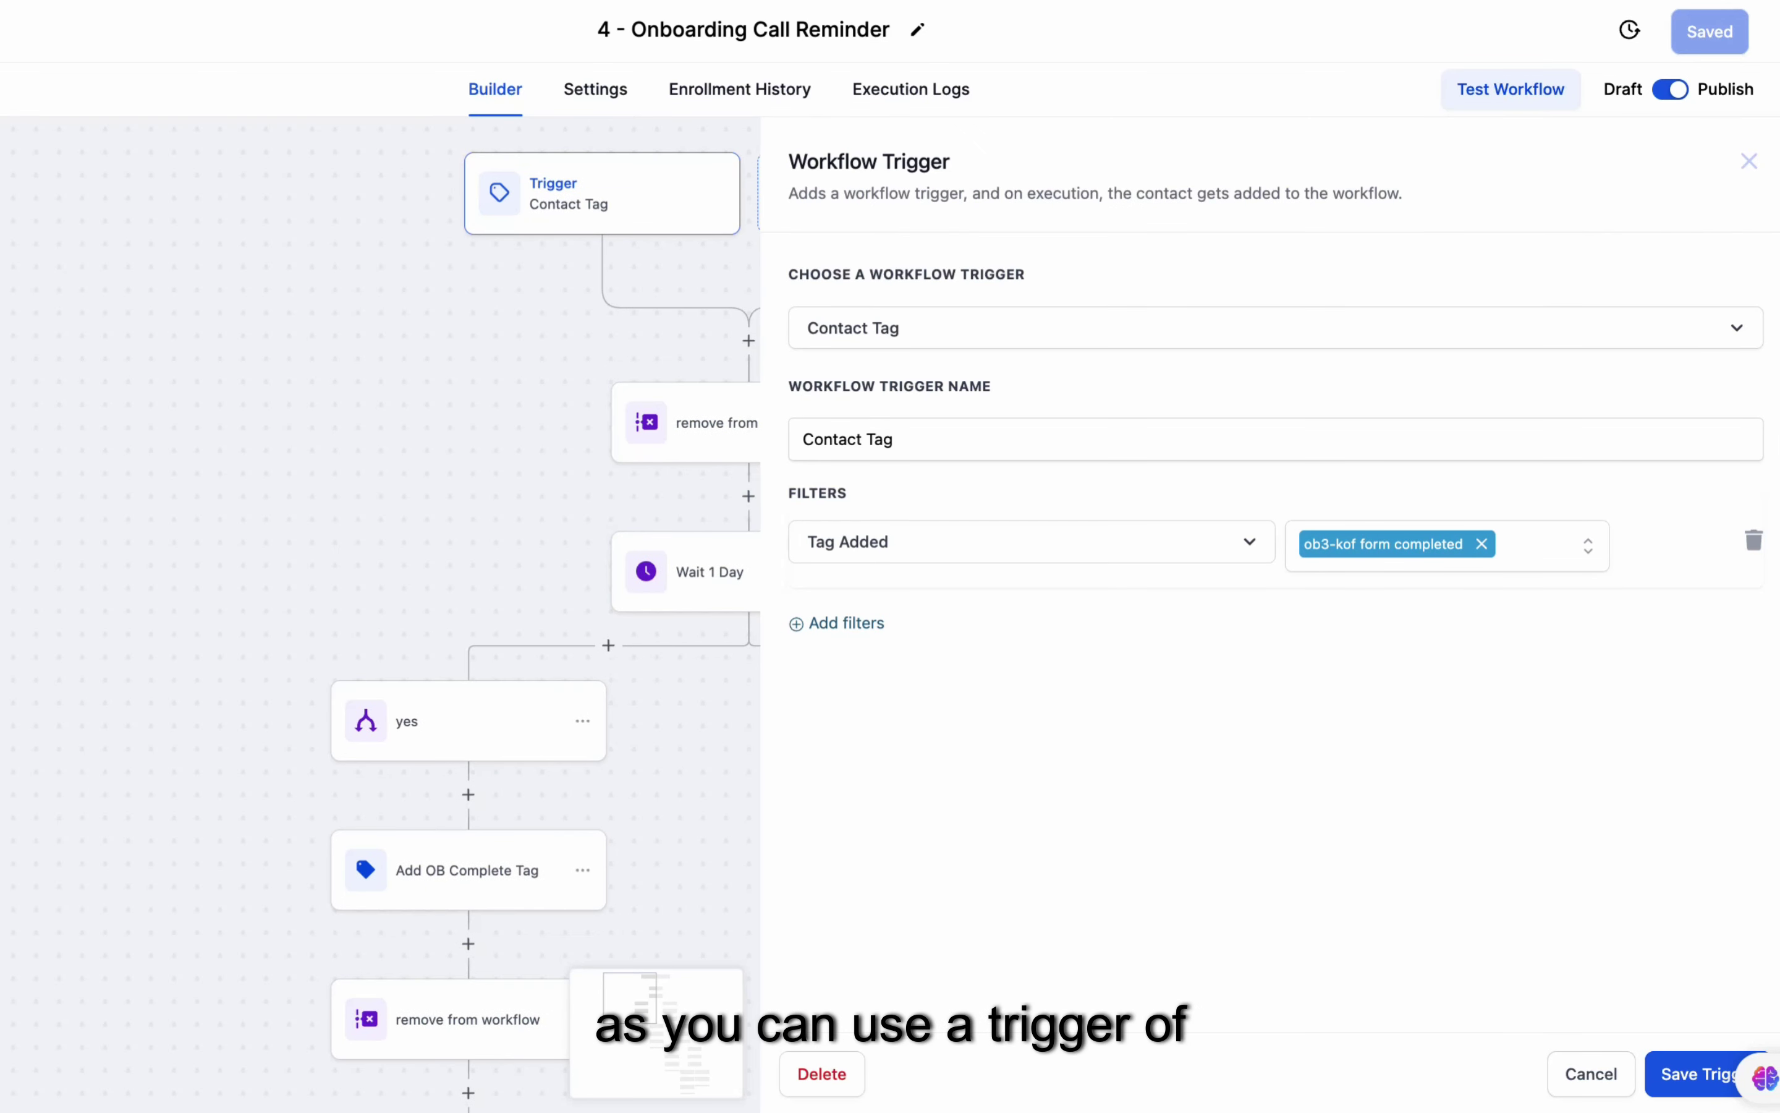
left_click(1591, 1073)
Step: Add a Form Submitted trigger to the Onboarding Call Reminder workflow
left_click(879, 193)
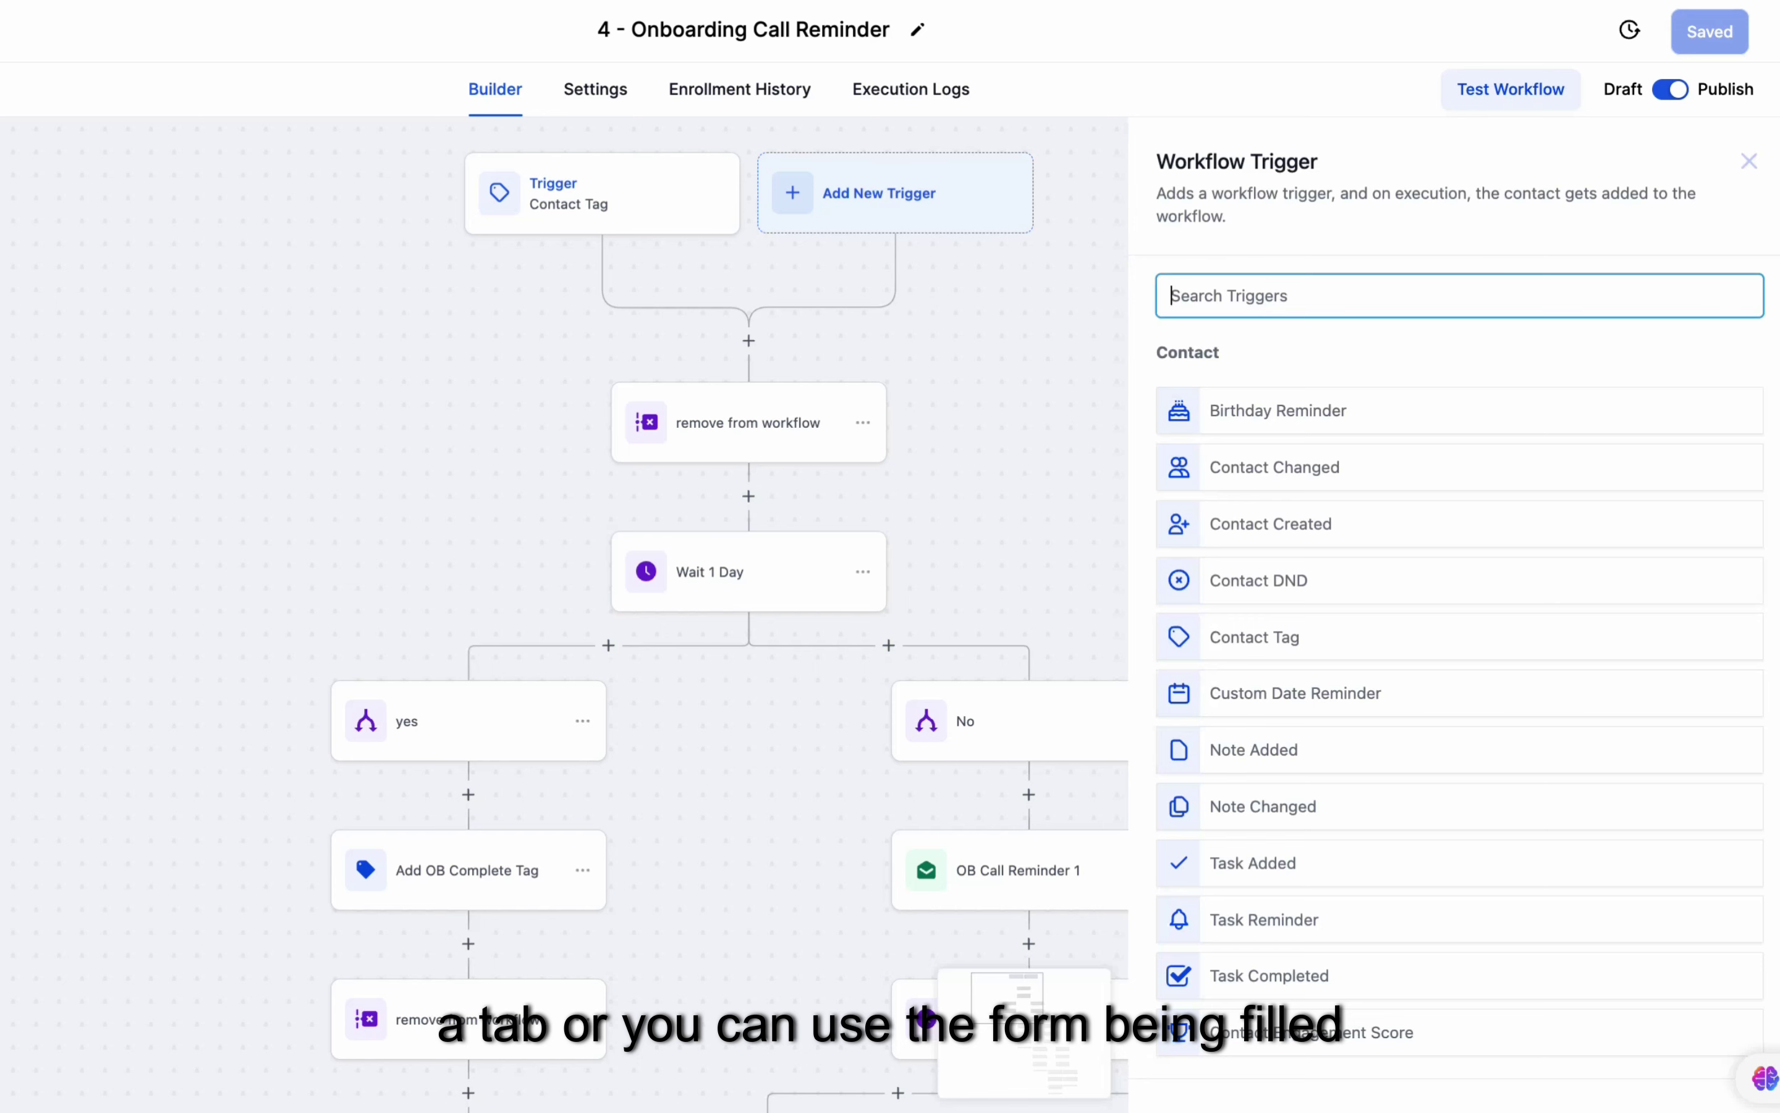
type("form")
left_click(1268, 410)
left_click(806, 513)
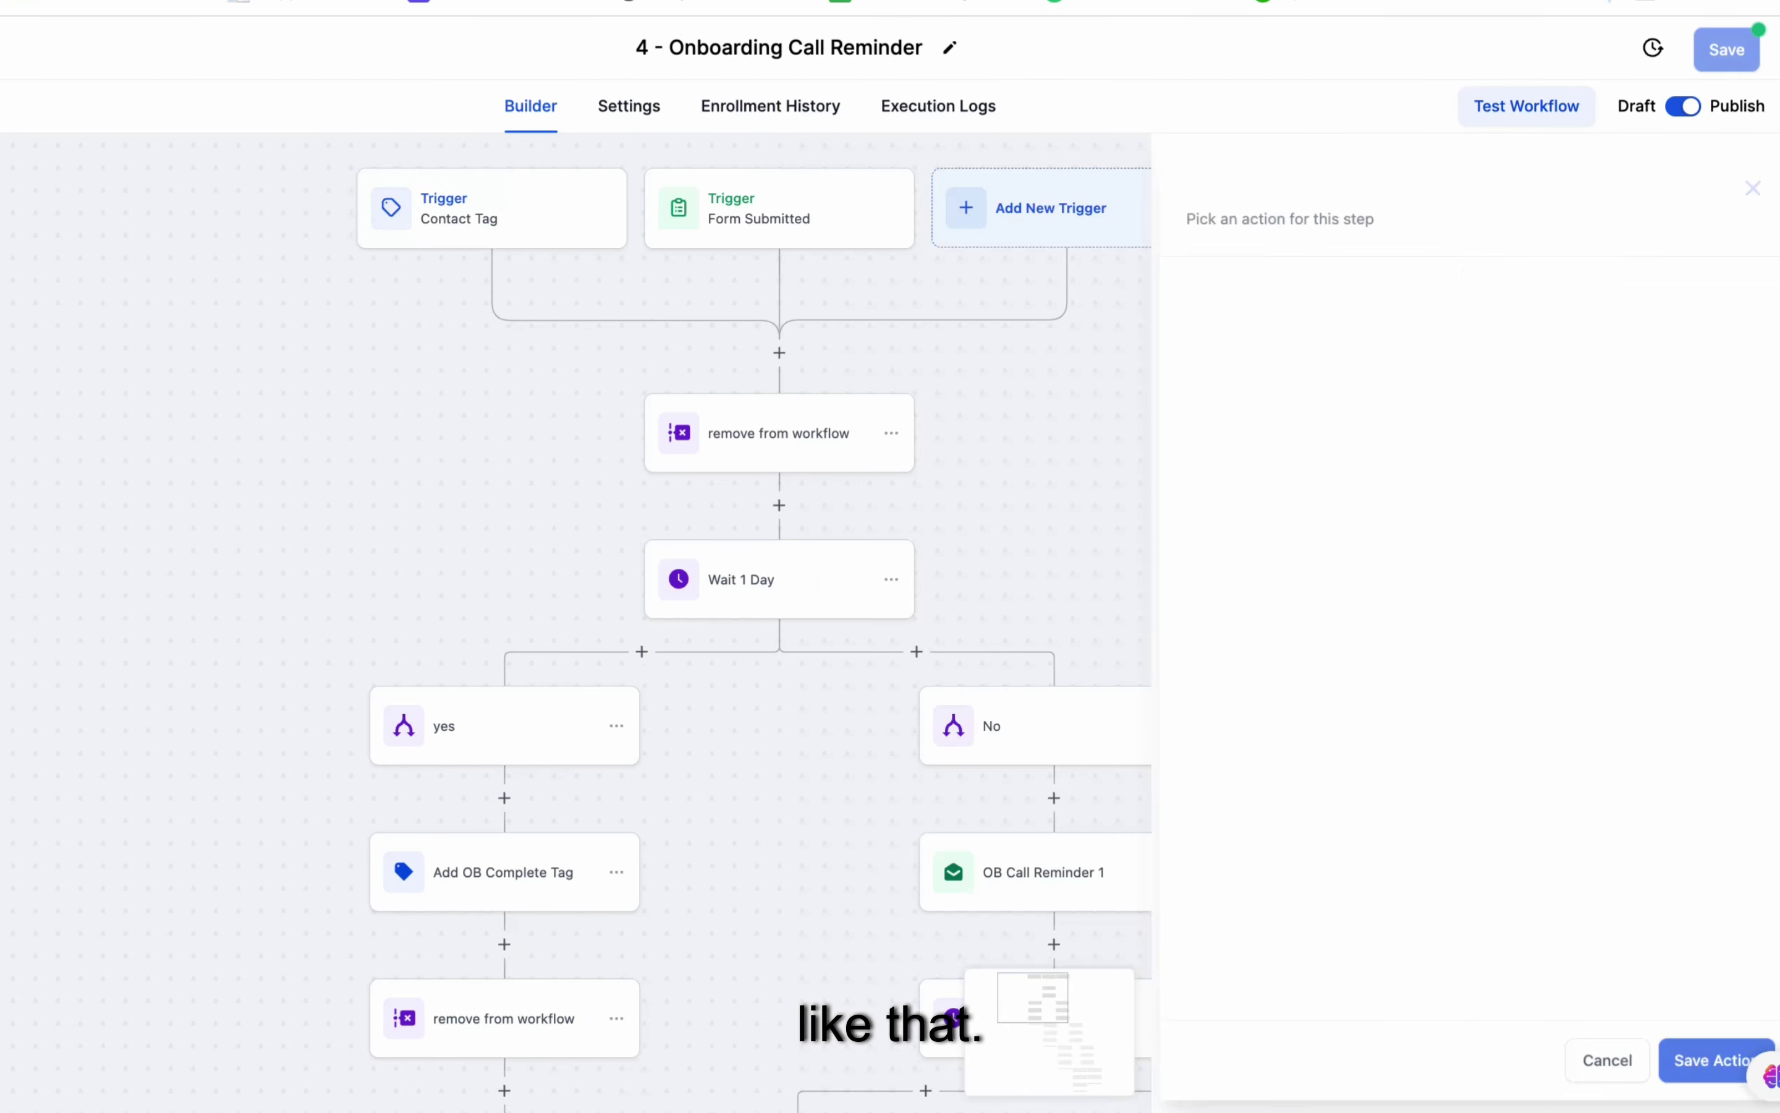
key("Escape")
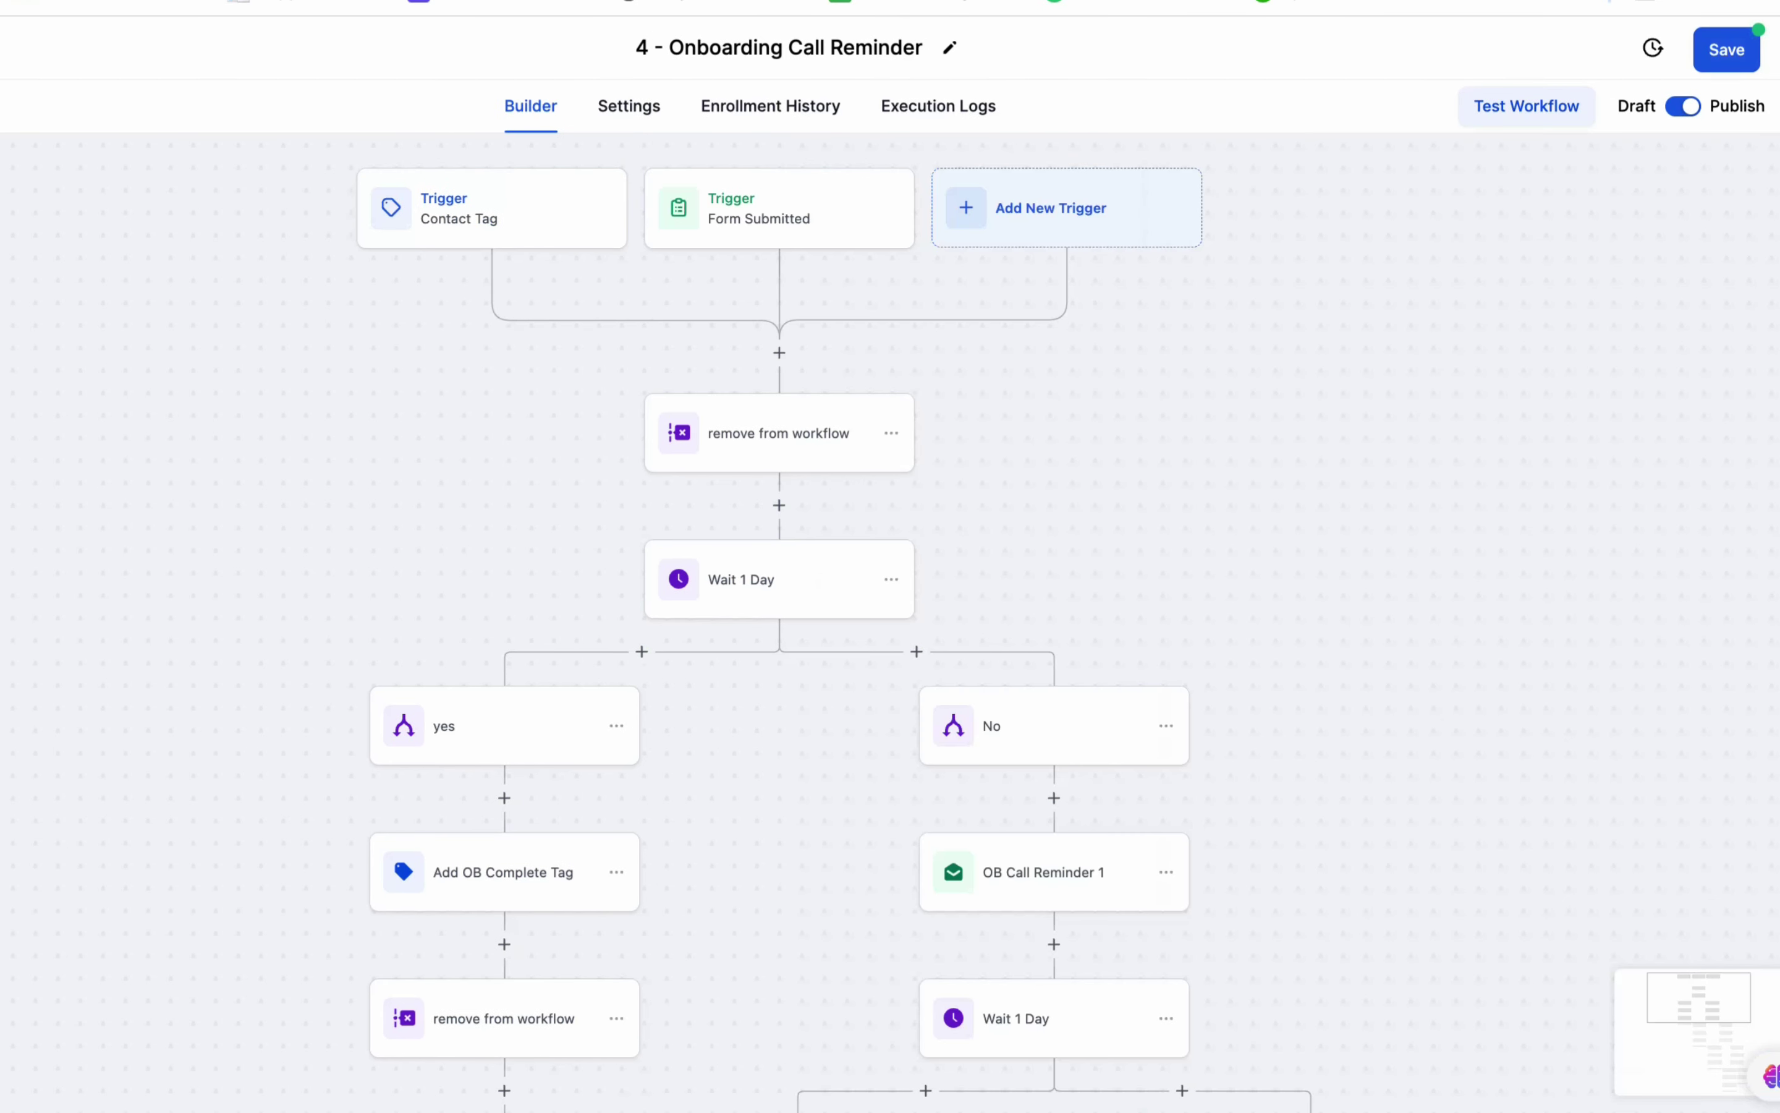
Step: Look through the reminder branches and check the OB Call Reminder 1 email, closing it without saving
scroll(890, 618, "down", 3)
scroll(573, 618, "down", 3)
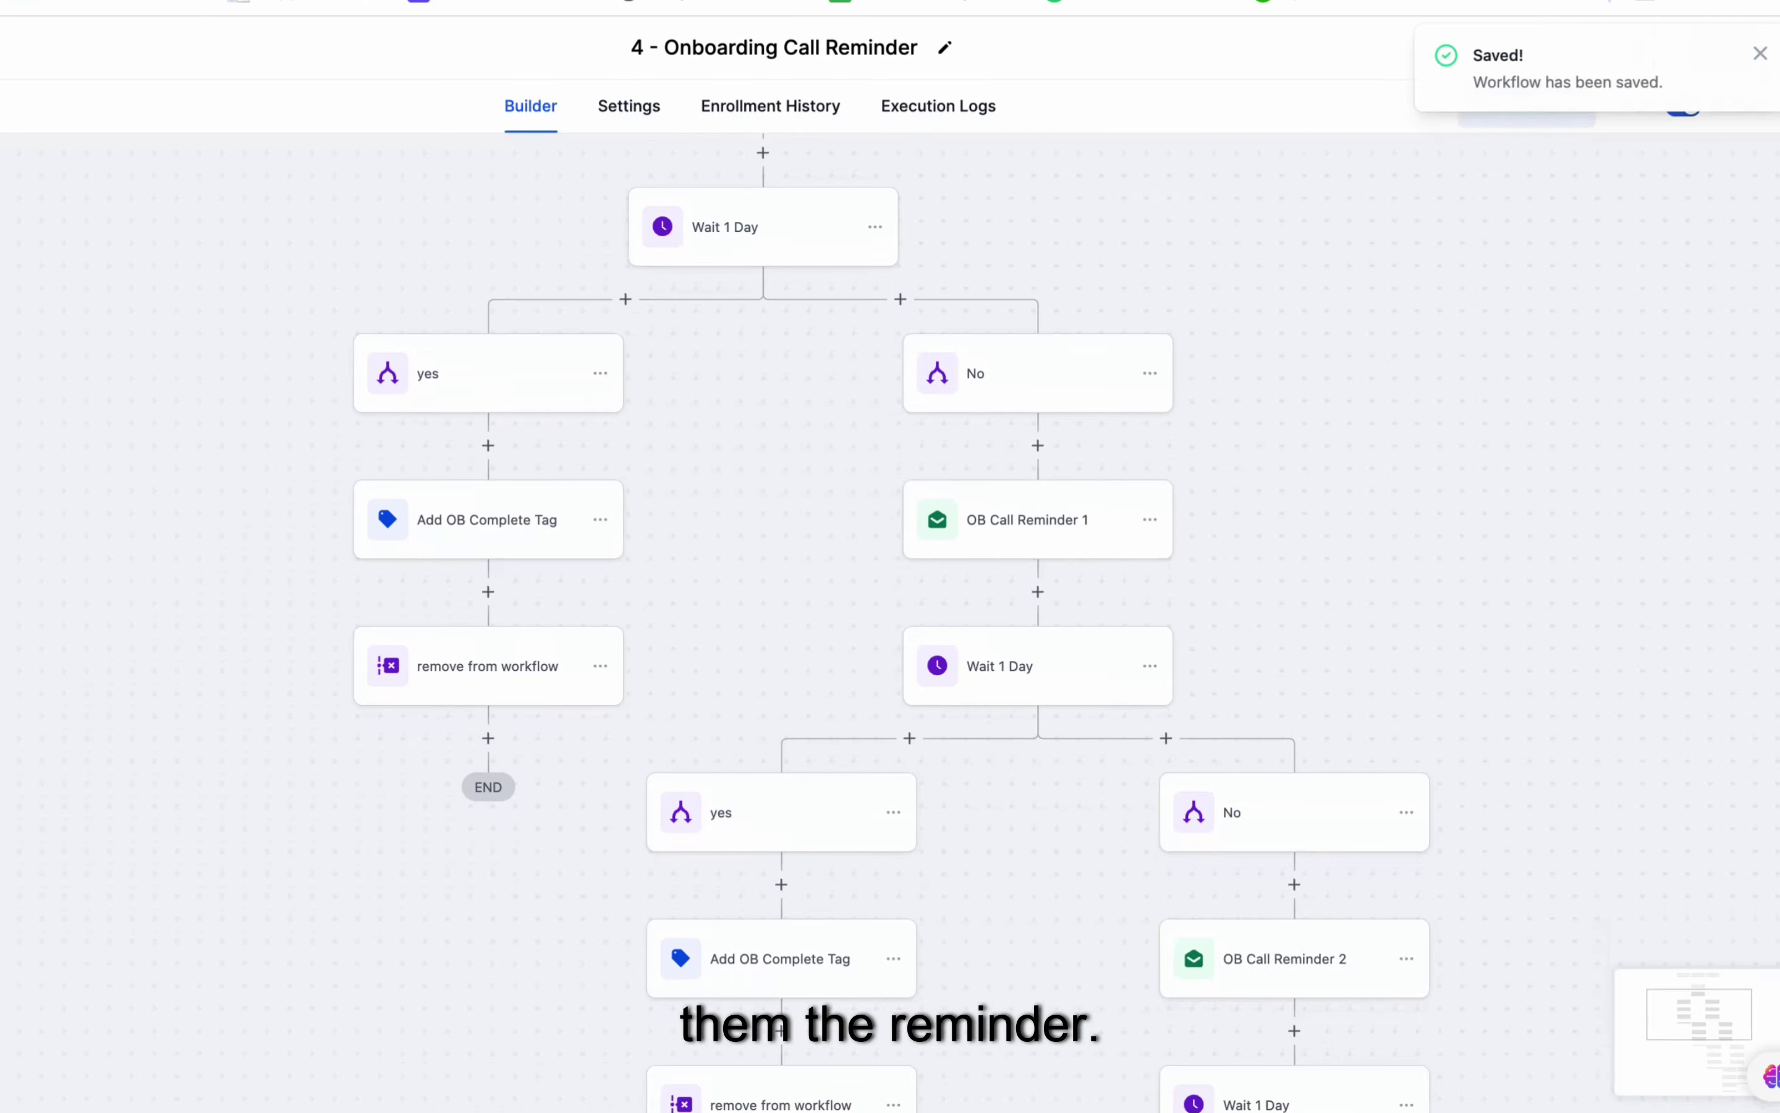
left_click(1030, 519)
left_click(1610, 1071)
scroll(1269, 776, "down", 2)
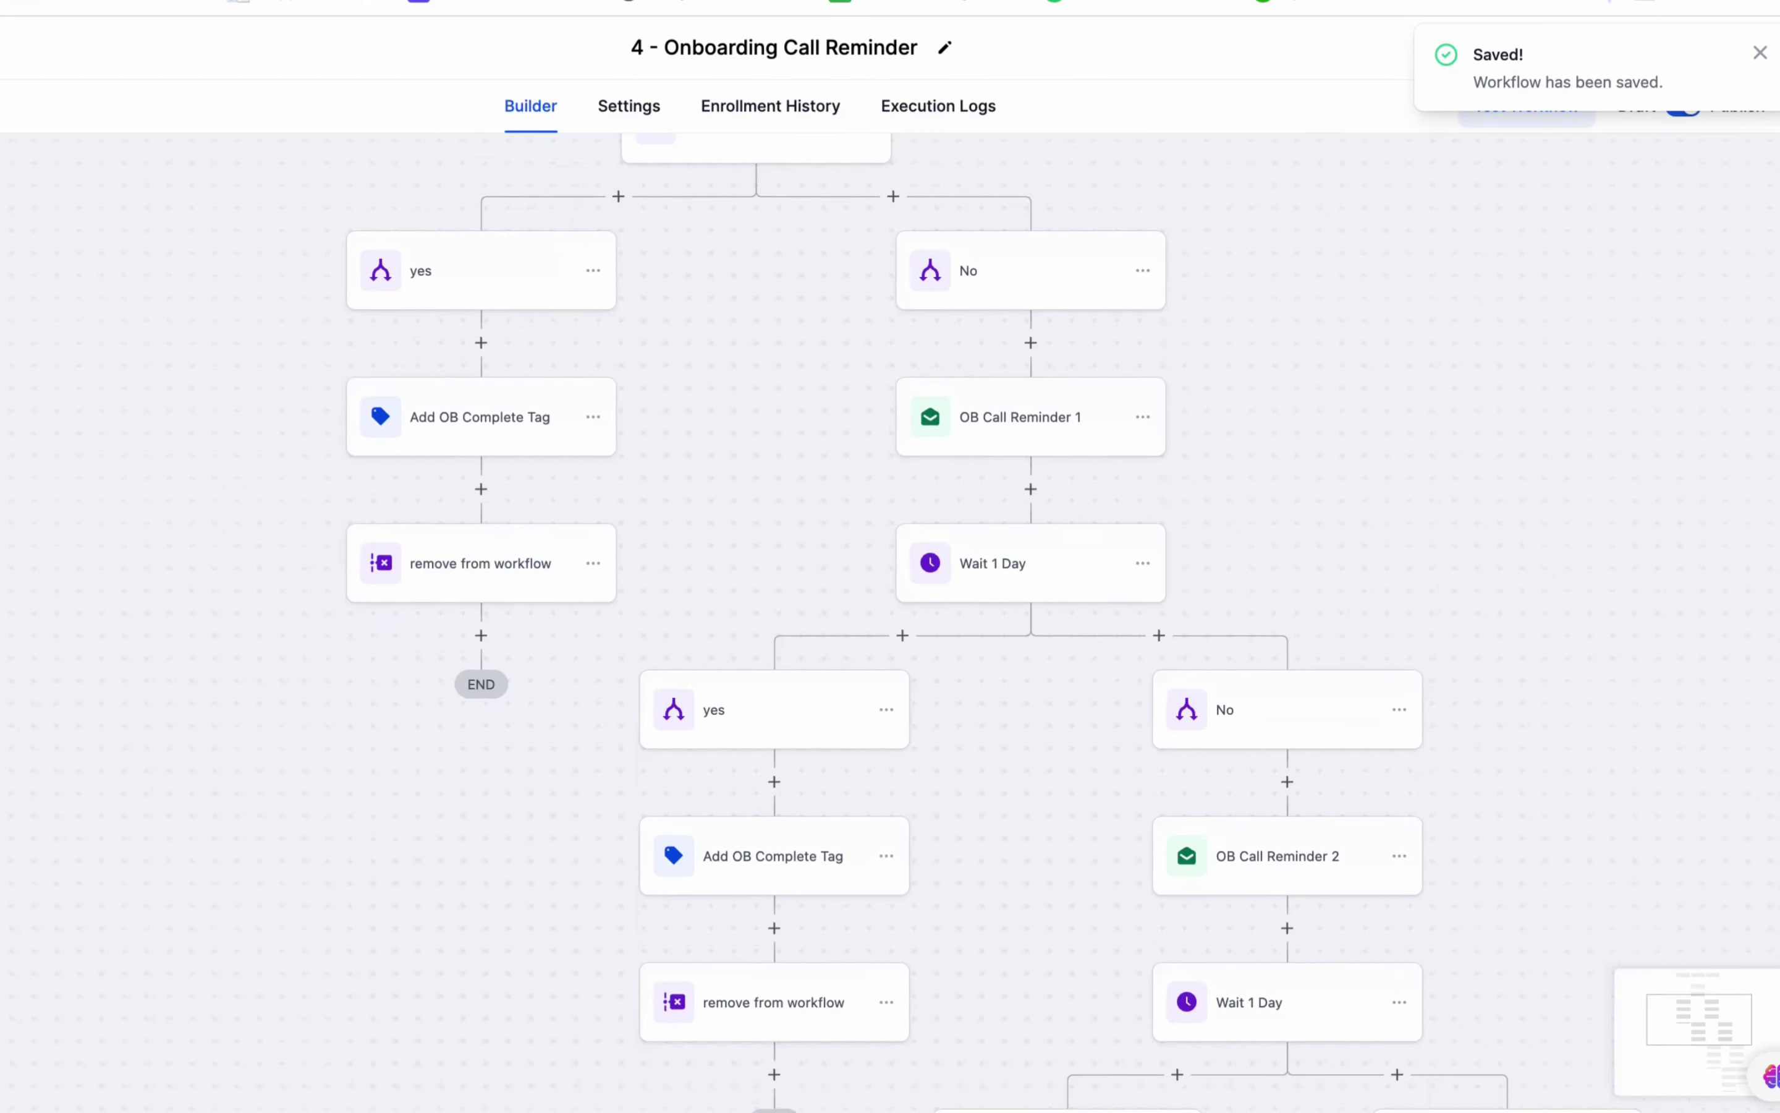
Step: Review the OB Call Reminder 2 email's subject and message, and inspect its Book Your Onboarding Call link
left_click(1268, 777)
scroll(1268, 777, "down", 4)
scroll(1471, 699, "down", 4)
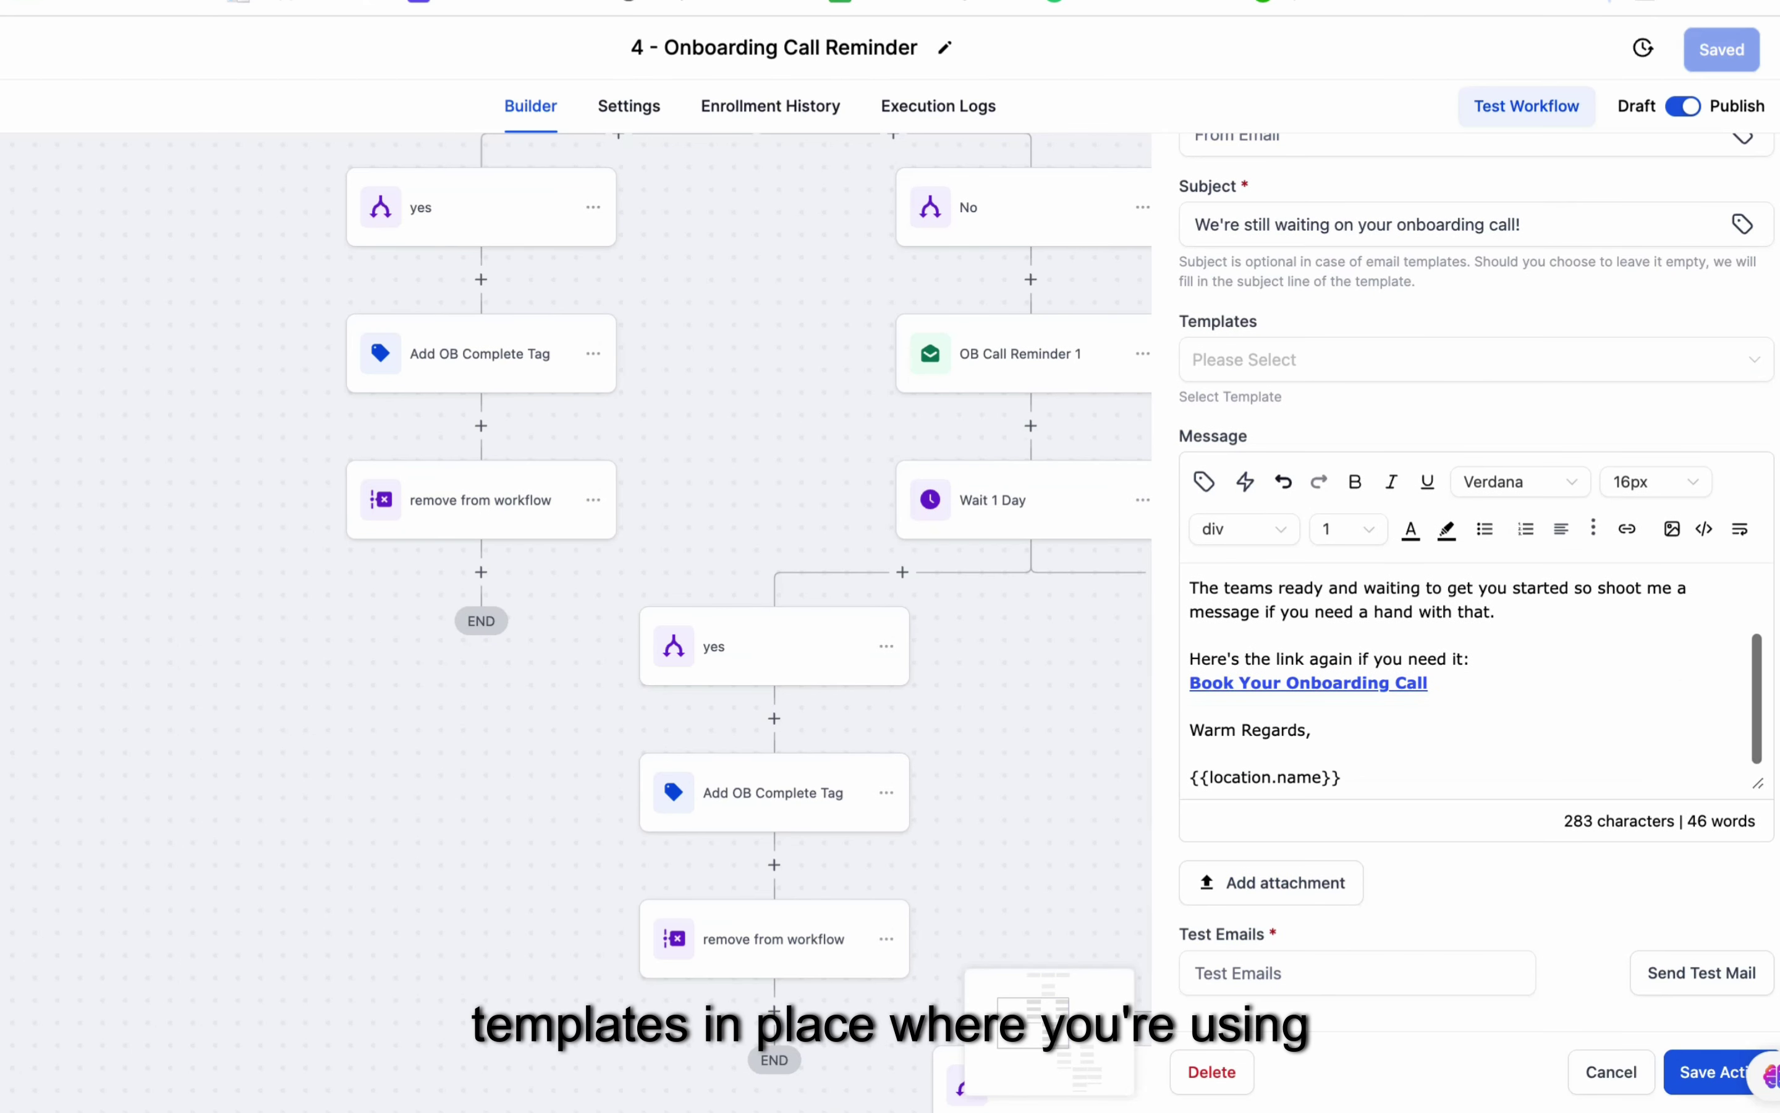
left_click(1309, 683)
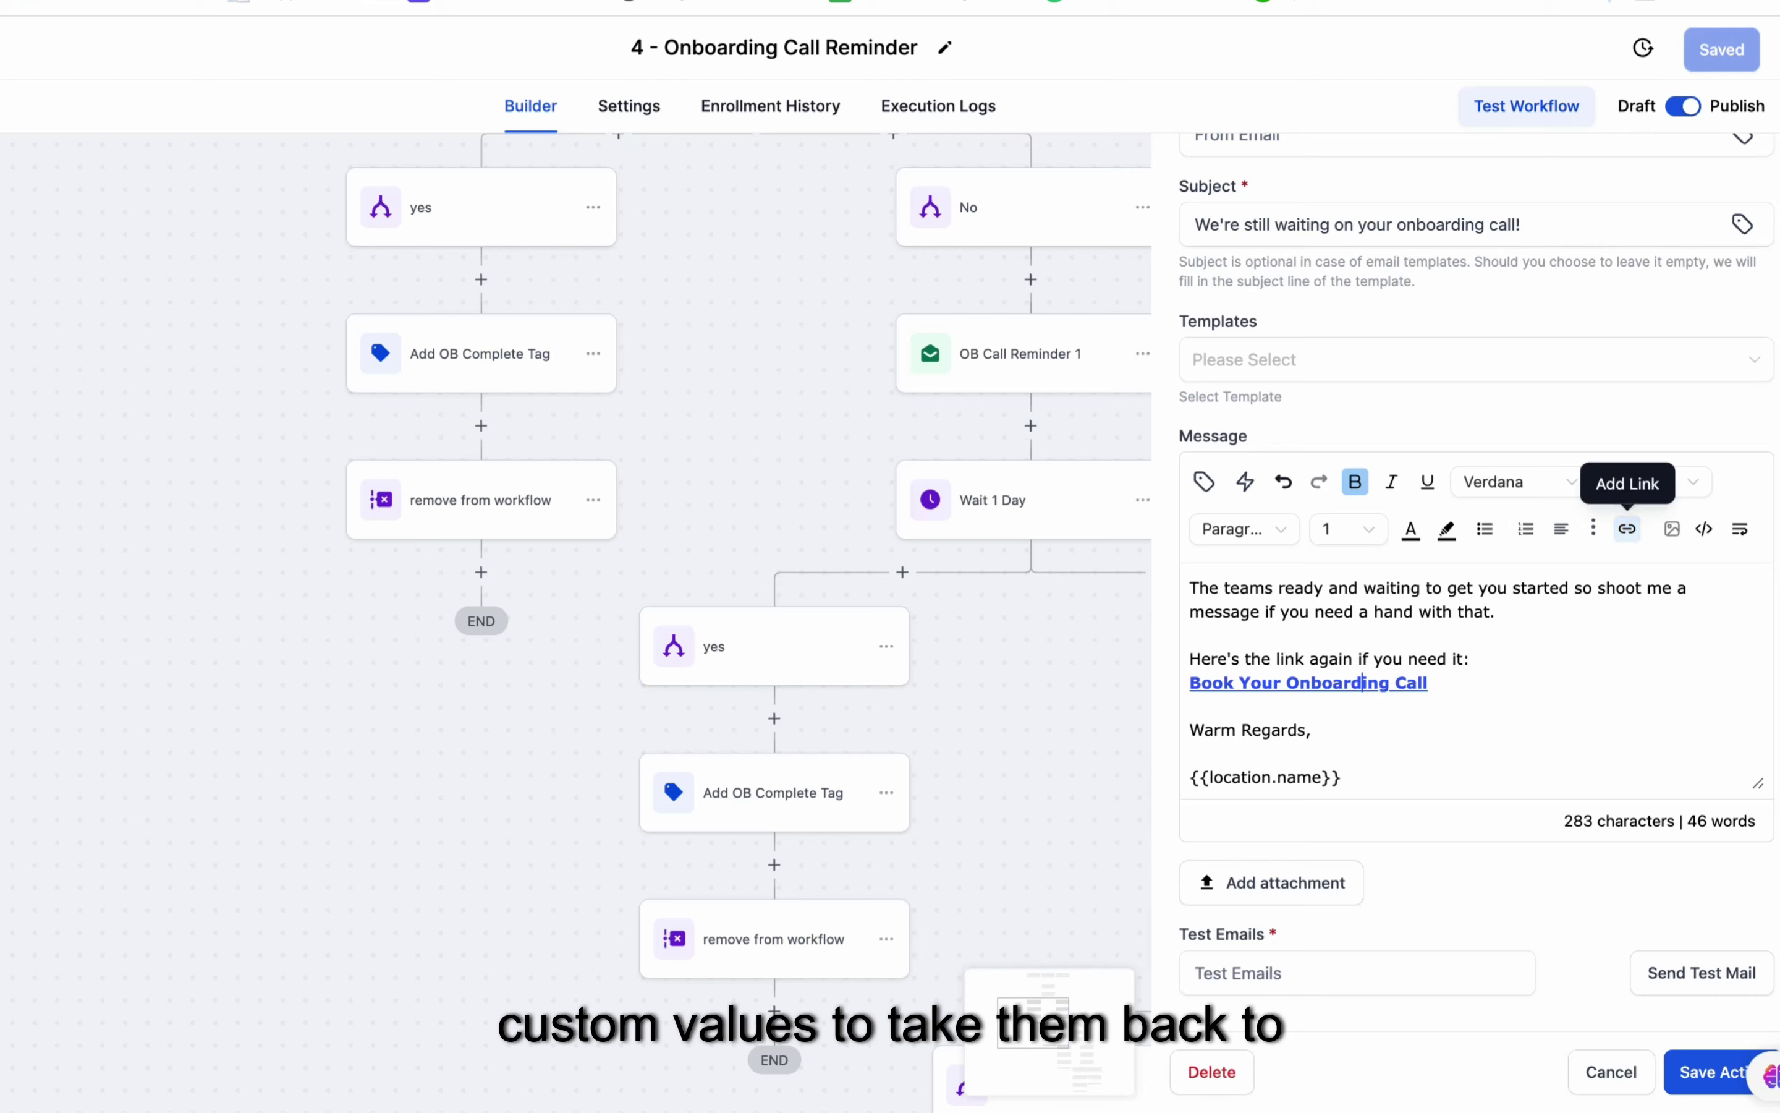
left_click(1626, 531)
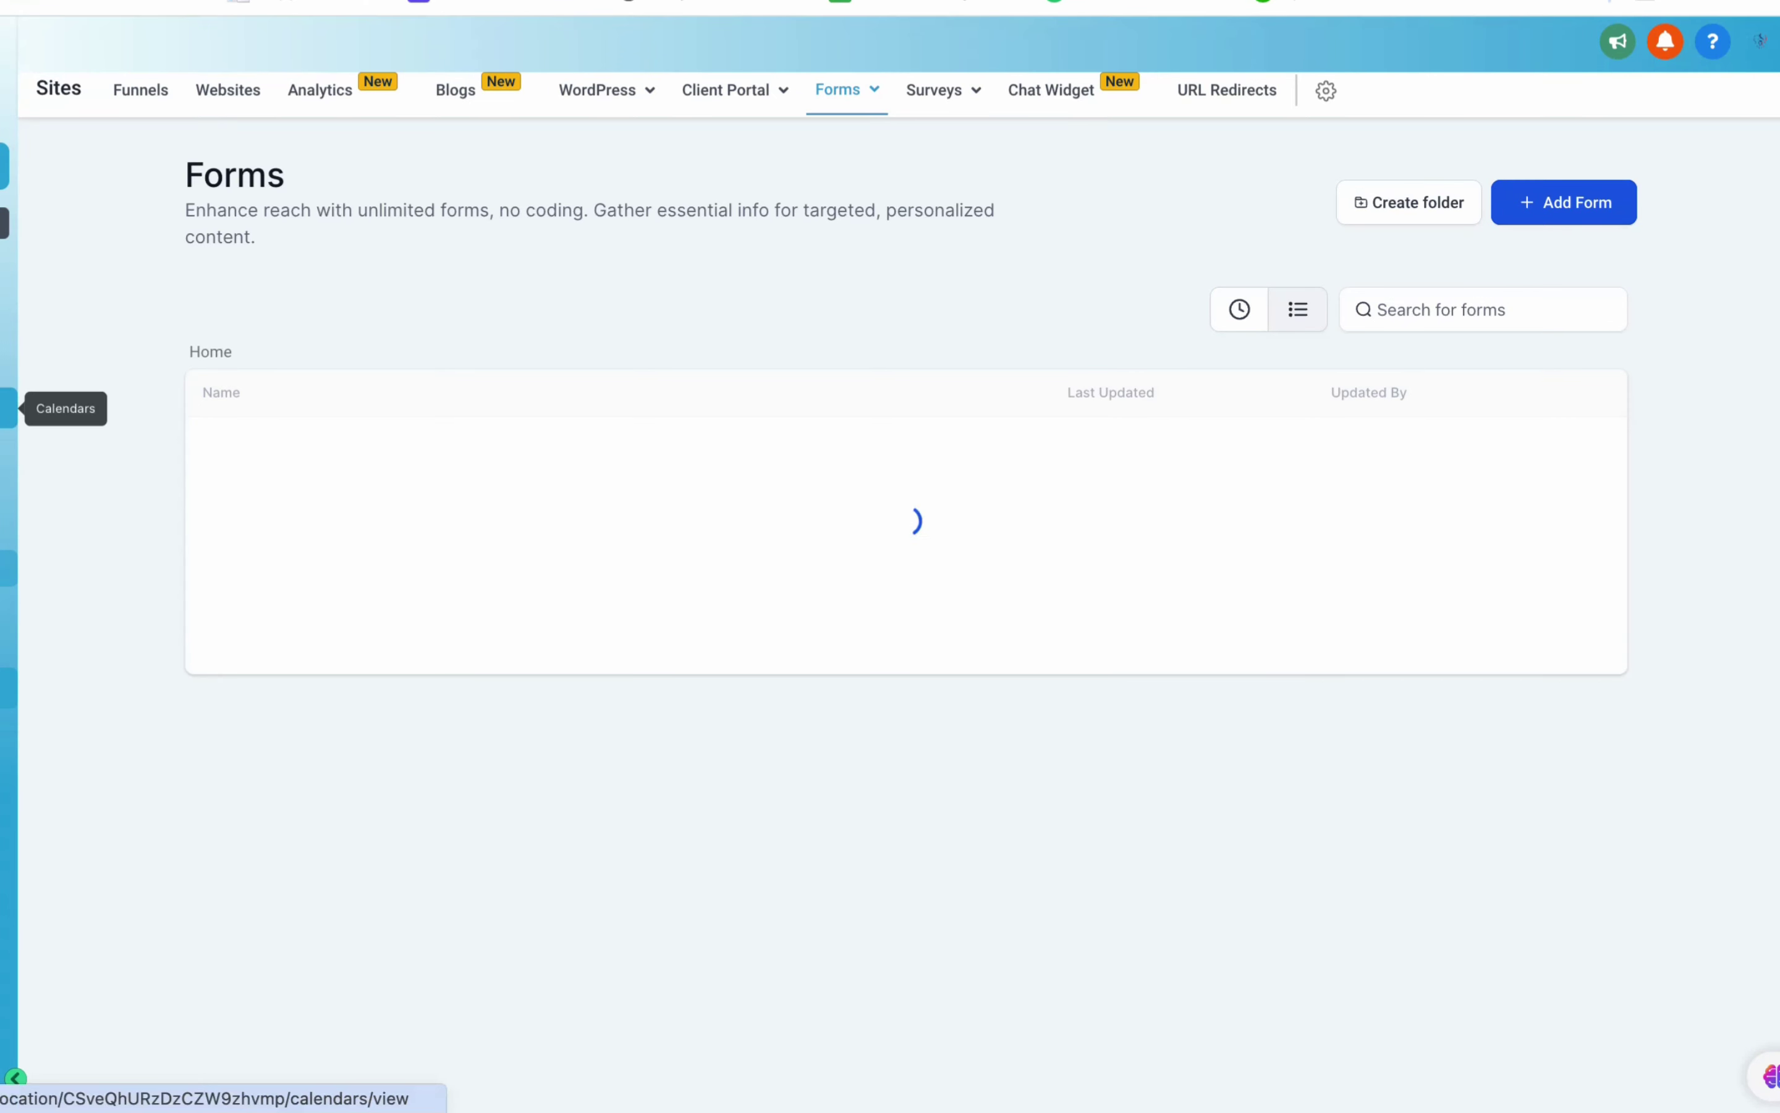
Step: Open the calendar settings to check the calendars used for onboarding
left_click(9, 408)
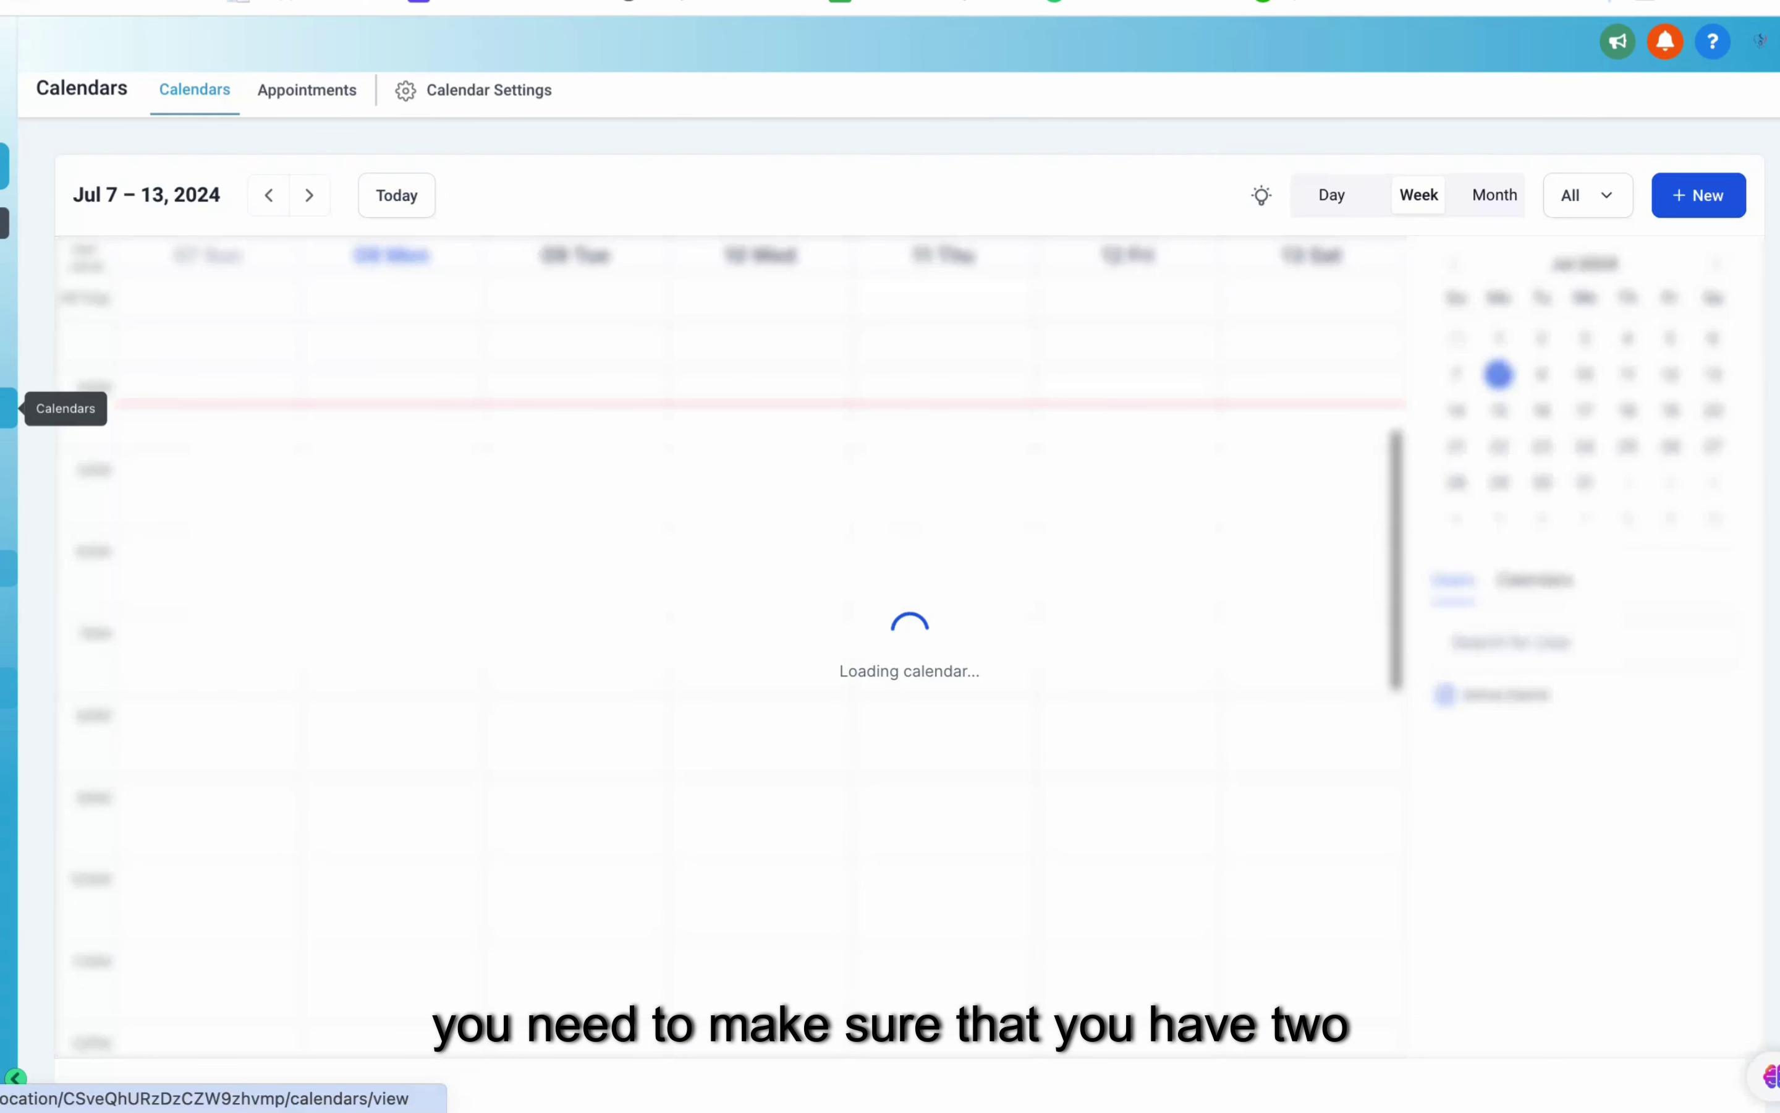
left_click(489, 90)
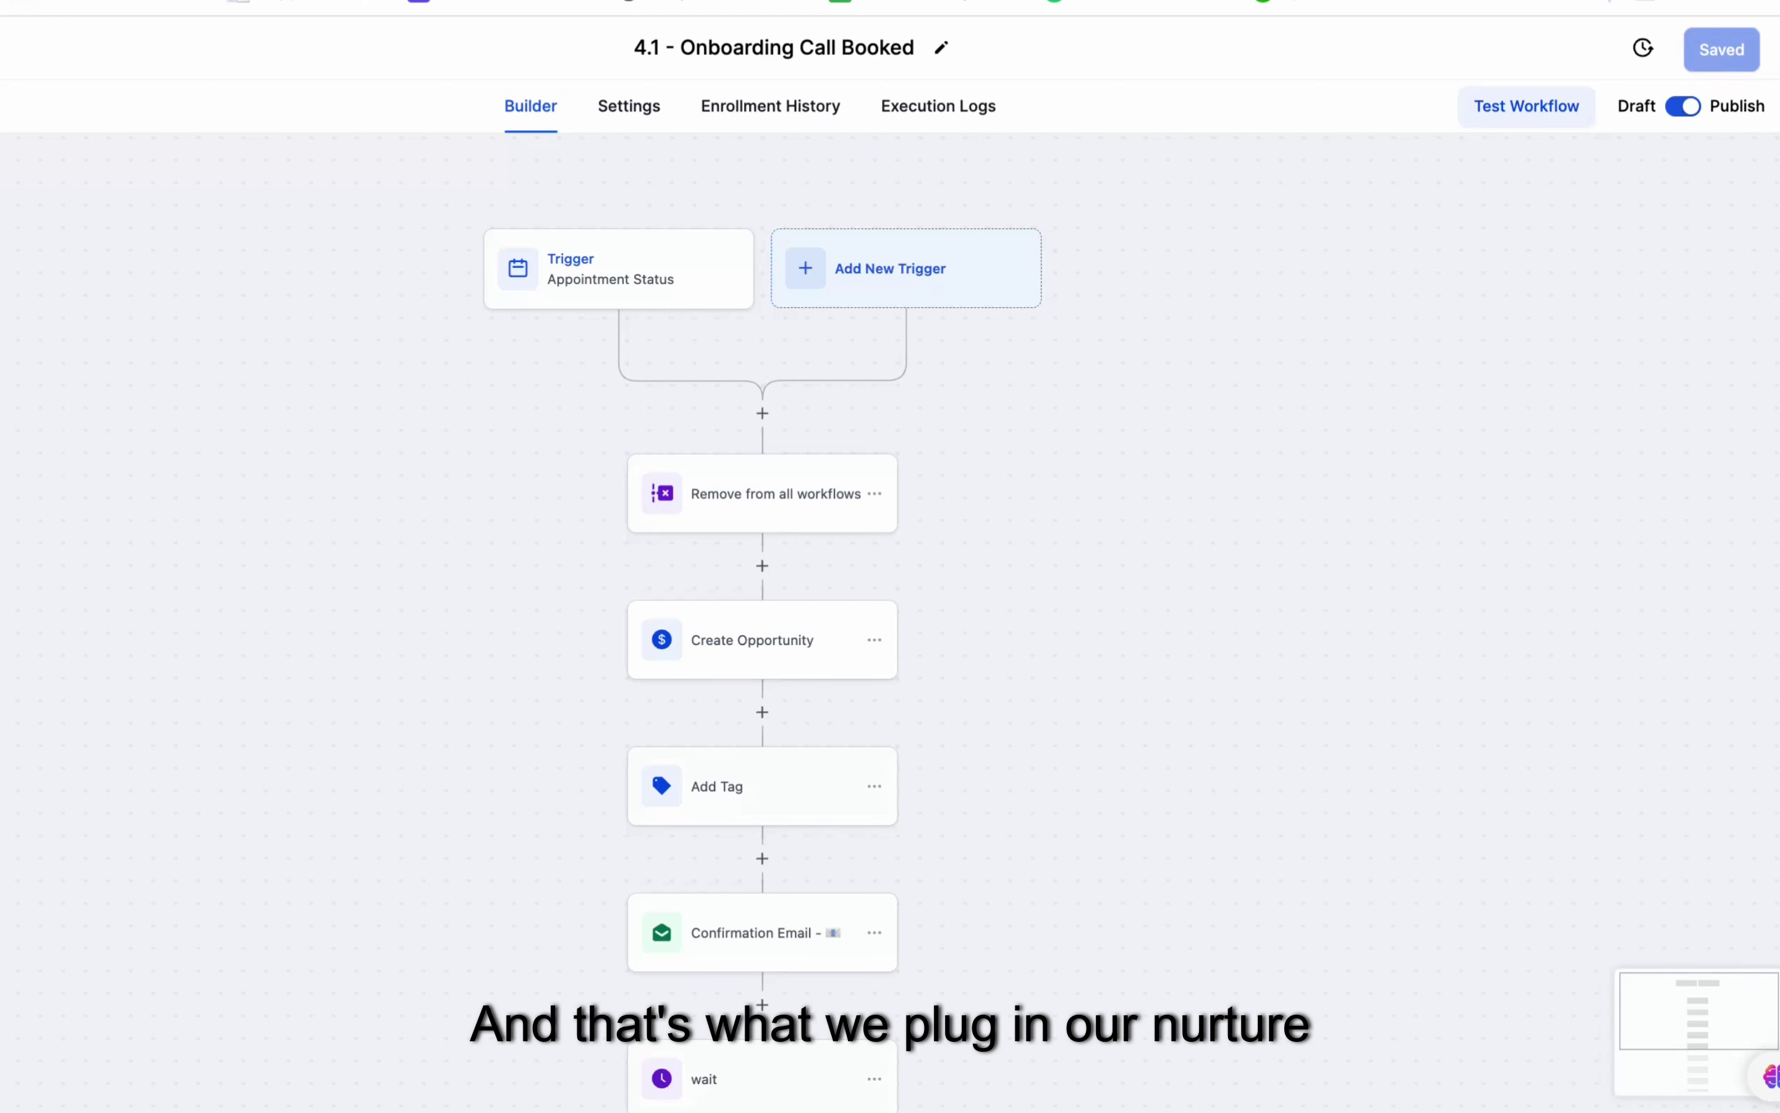
Step: Close the embedded link details in the Onboarding Call Reminder workflow and look over the Onboarding Call Booked workflow
scroll(765, 625, "down", 3)
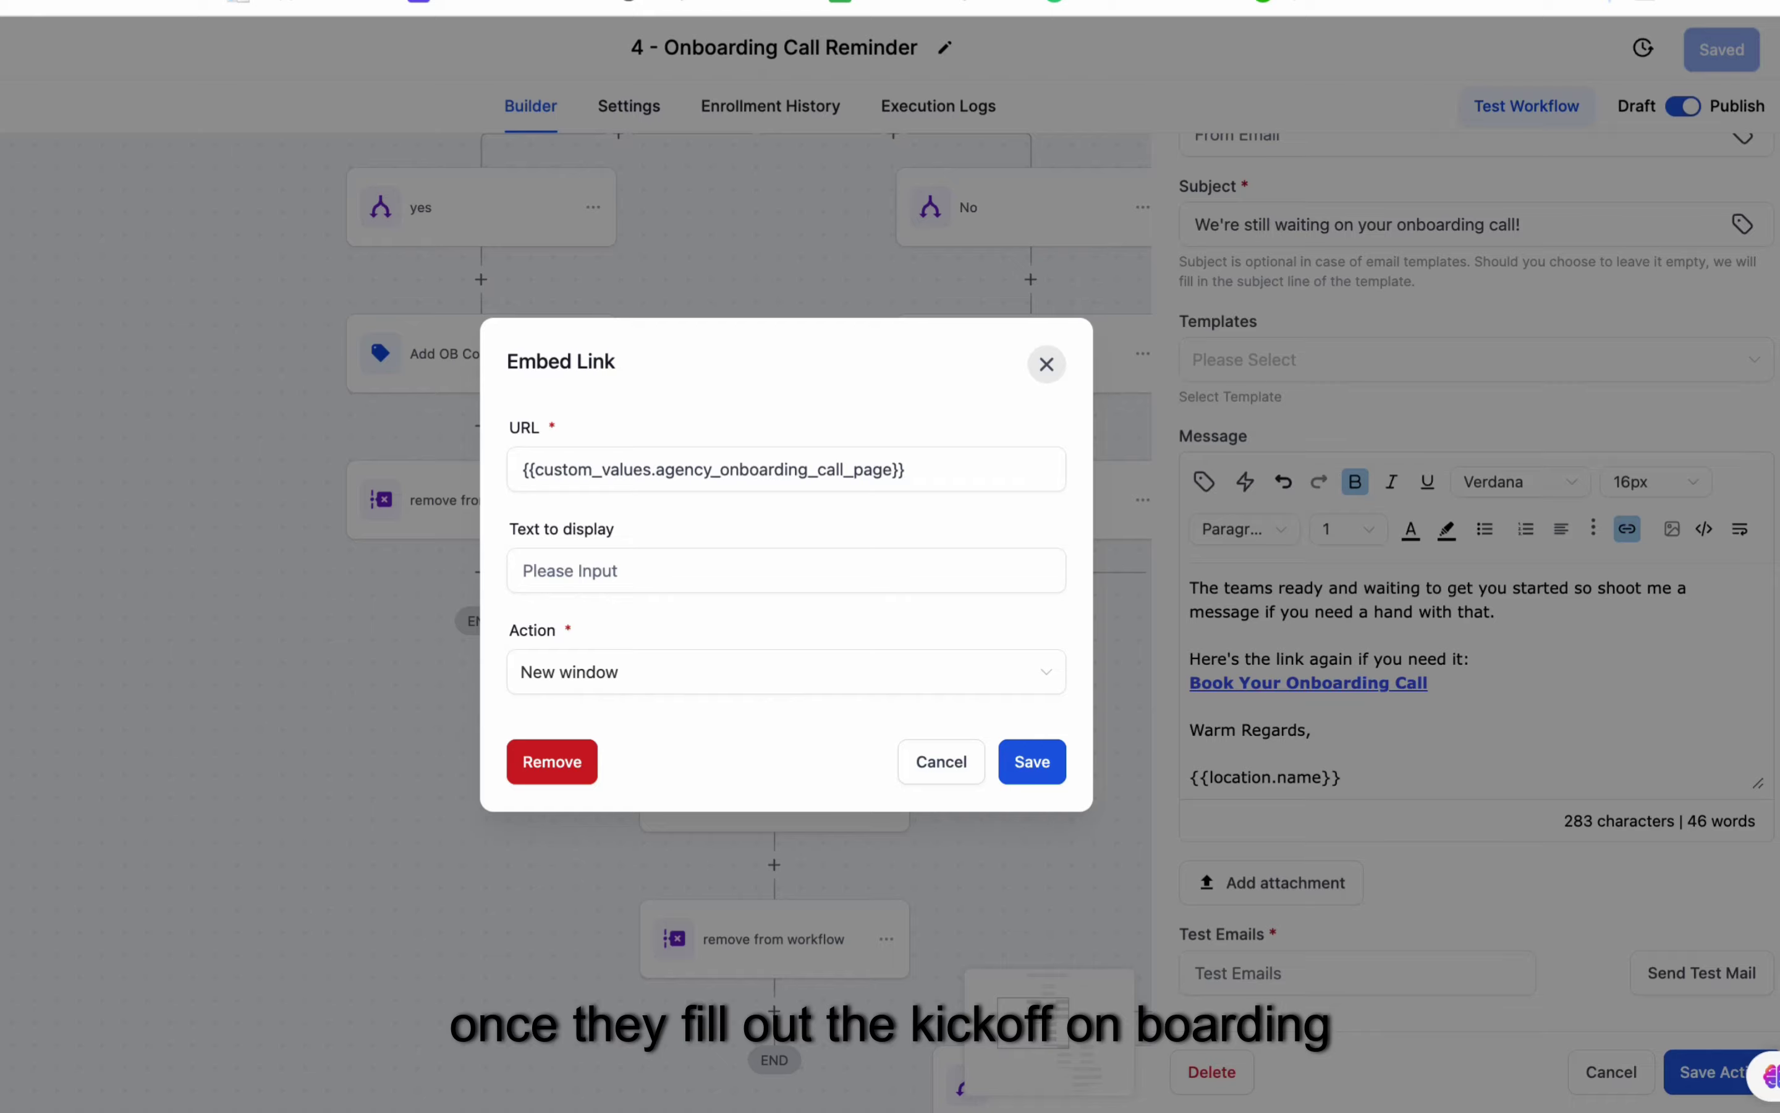
key("Escape")
scroll(574, 625, "down", 3)
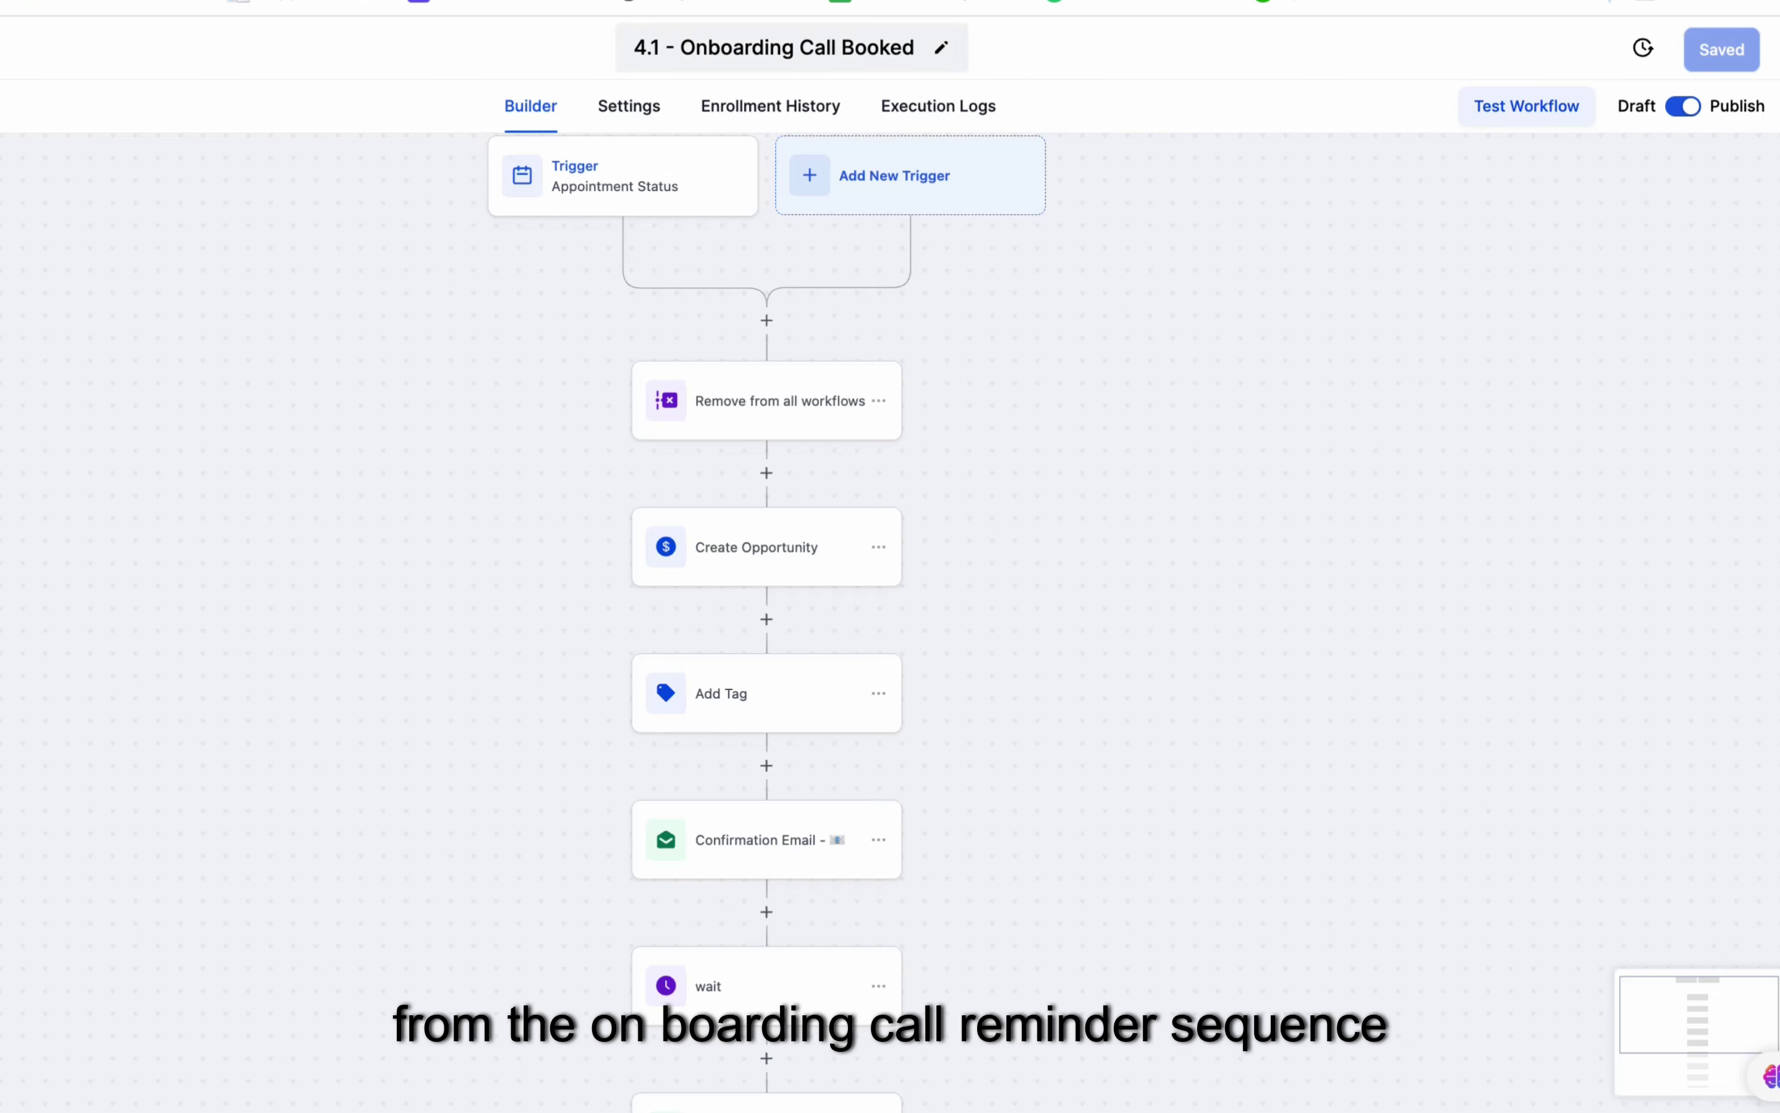
Step: Review the subject and message of the Confirmation Email in the Onboarding Call Booked workflow
scroll(765, 625, "down", 3)
left_click(758, 723)
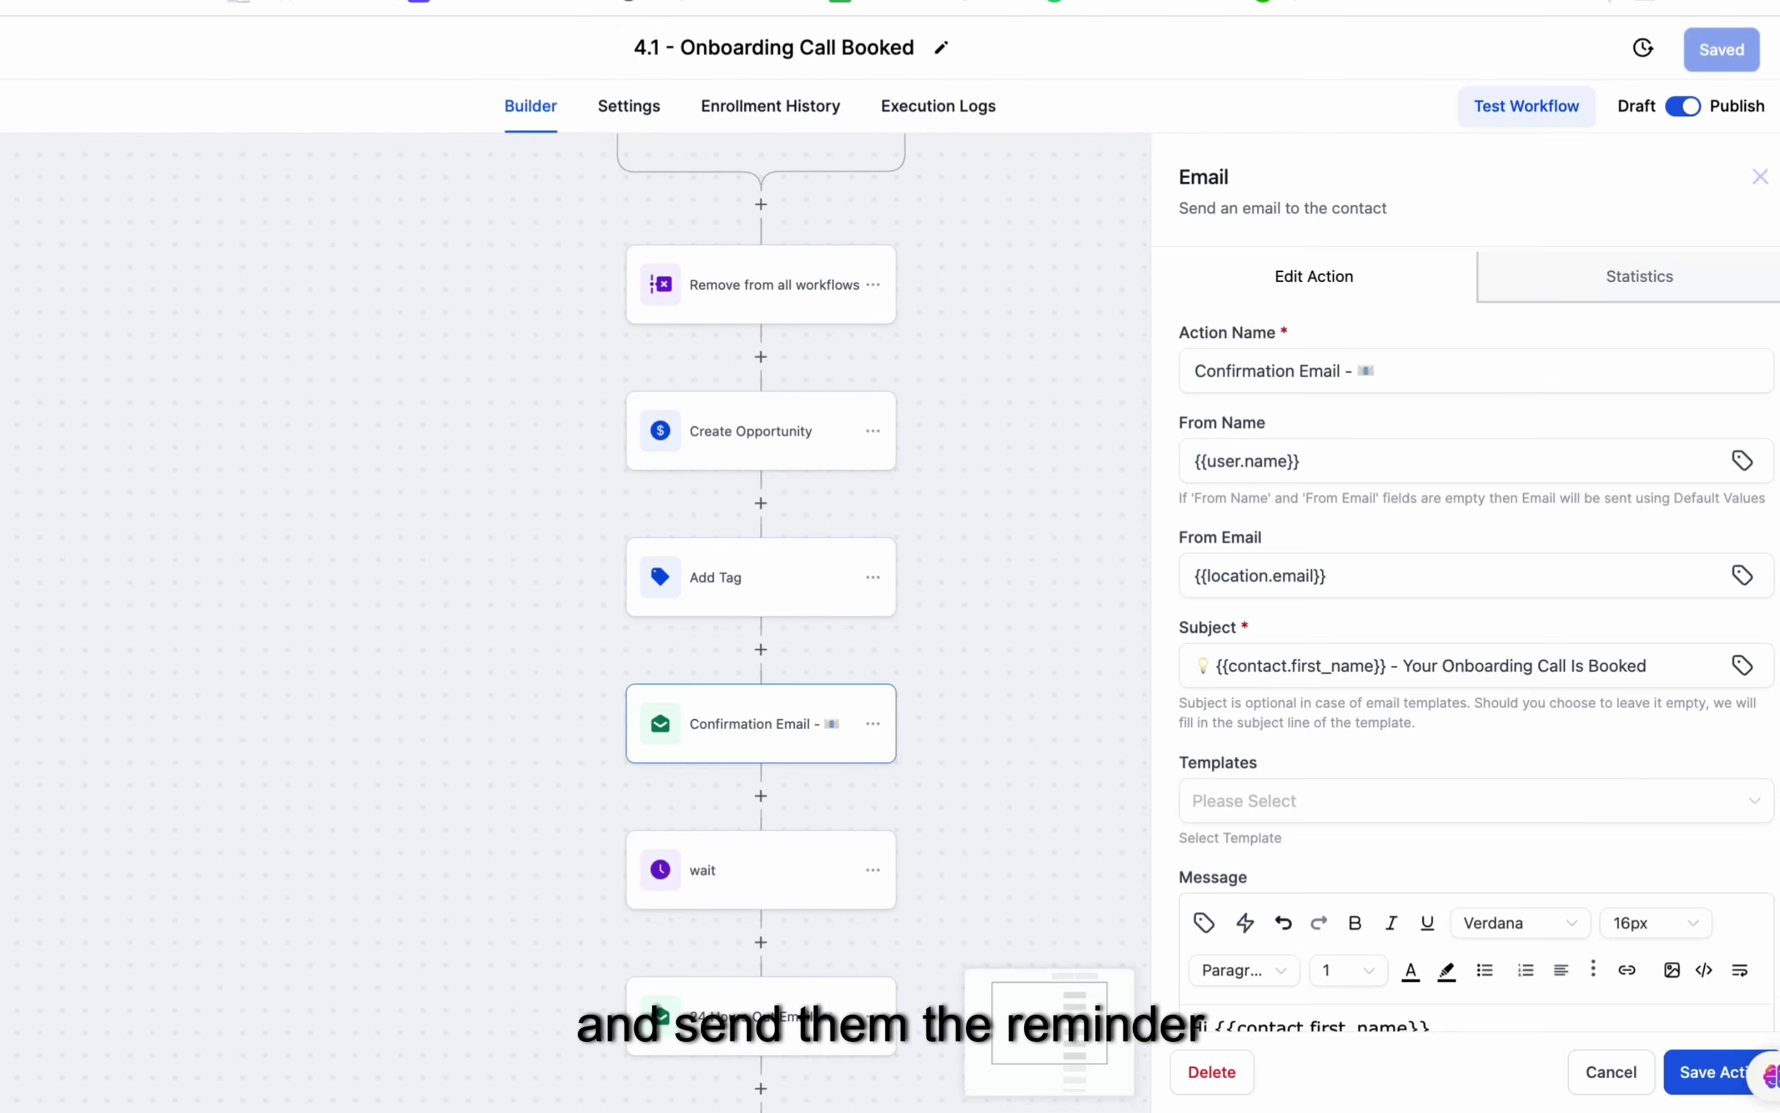
scroll(1471, 662, "down", 5)
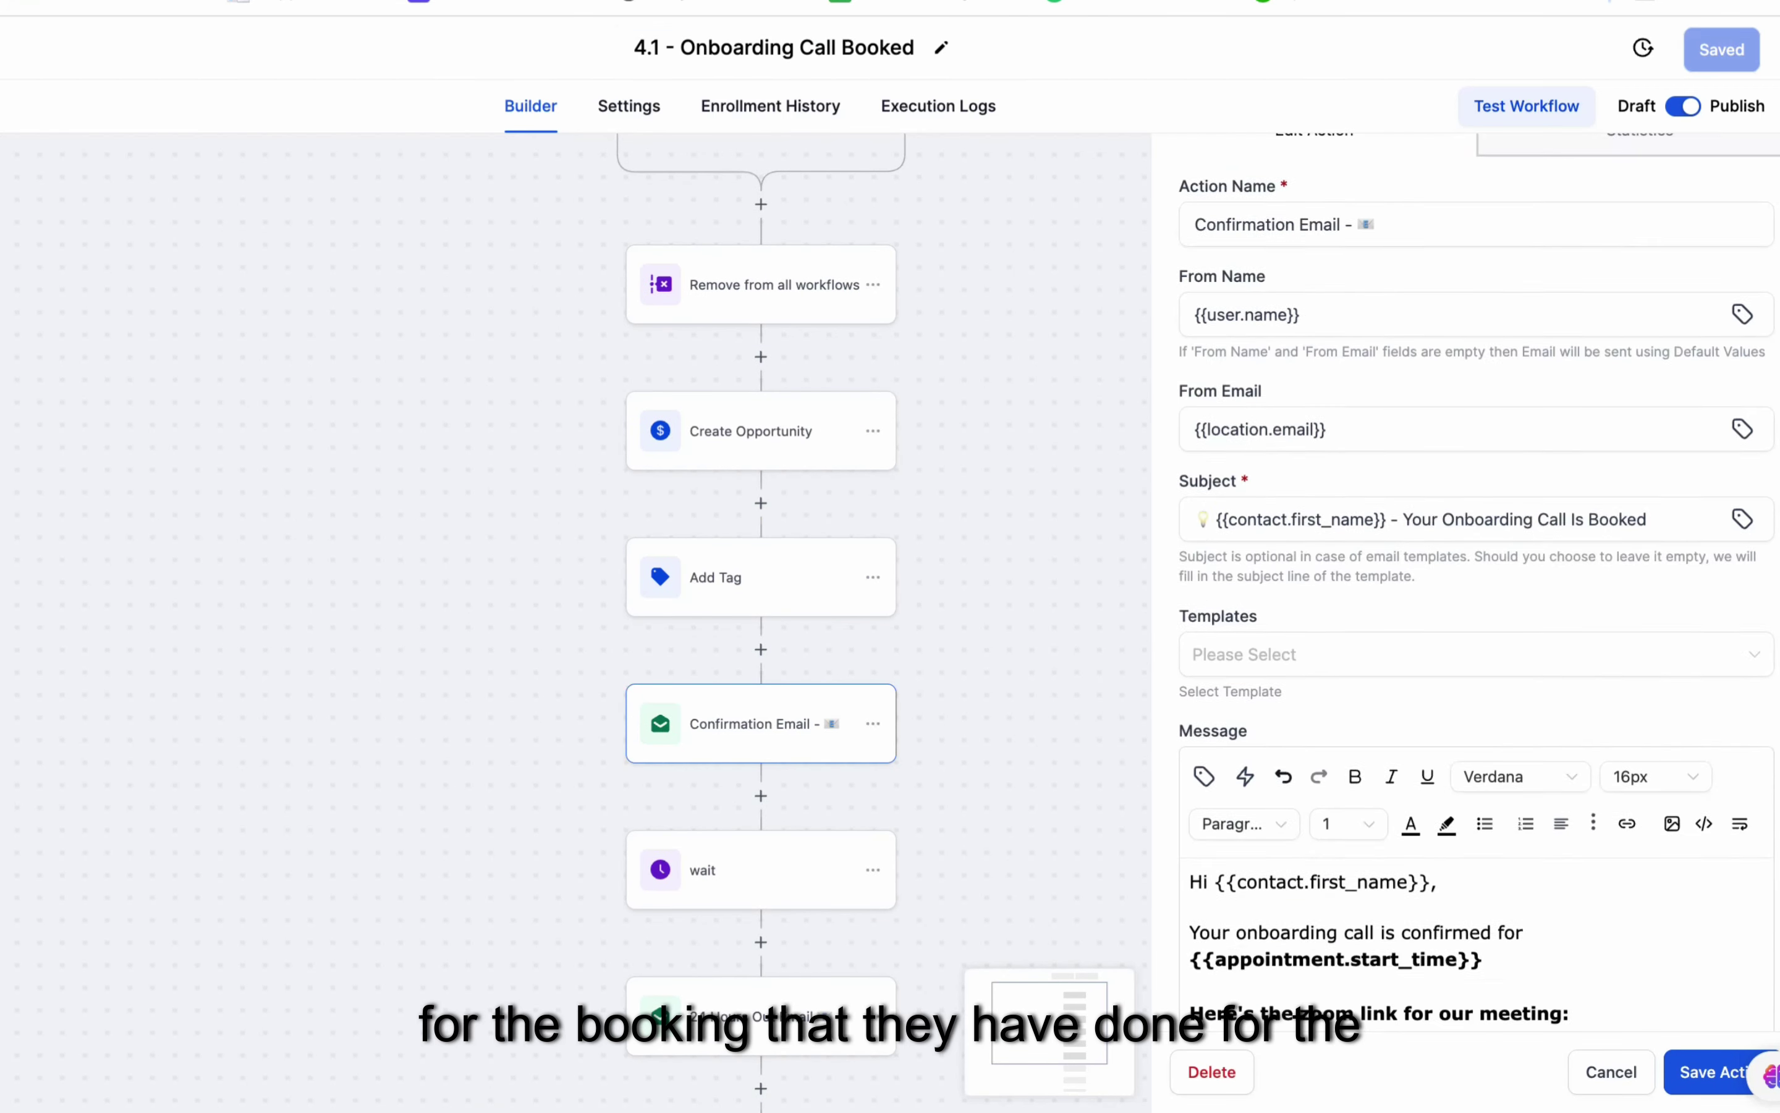
scroll(766, 625, "down", 3)
scroll(766, 626, "down", 2)
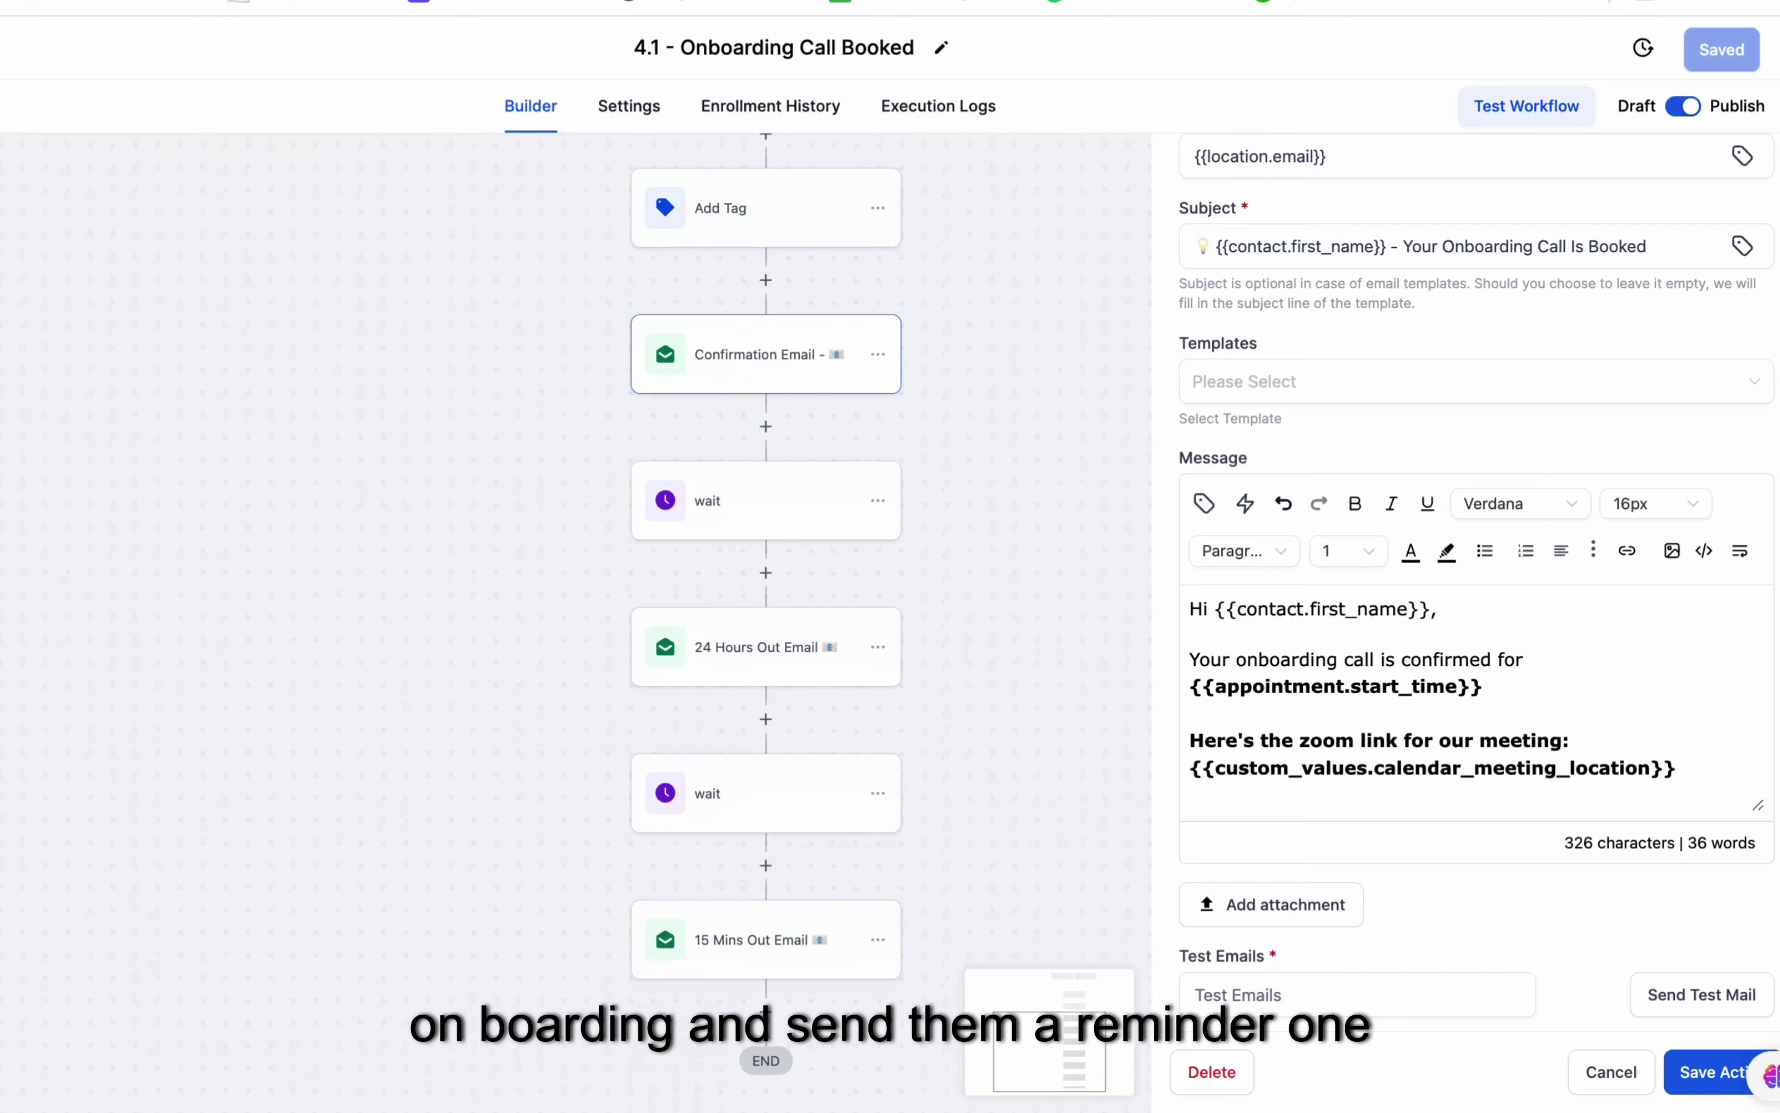
Step: Review the 24 Hours Out and 15 Mins Out reminder emails in the Onboarding Call Booked workflow
left_click(766, 647)
left_click(765, 939)
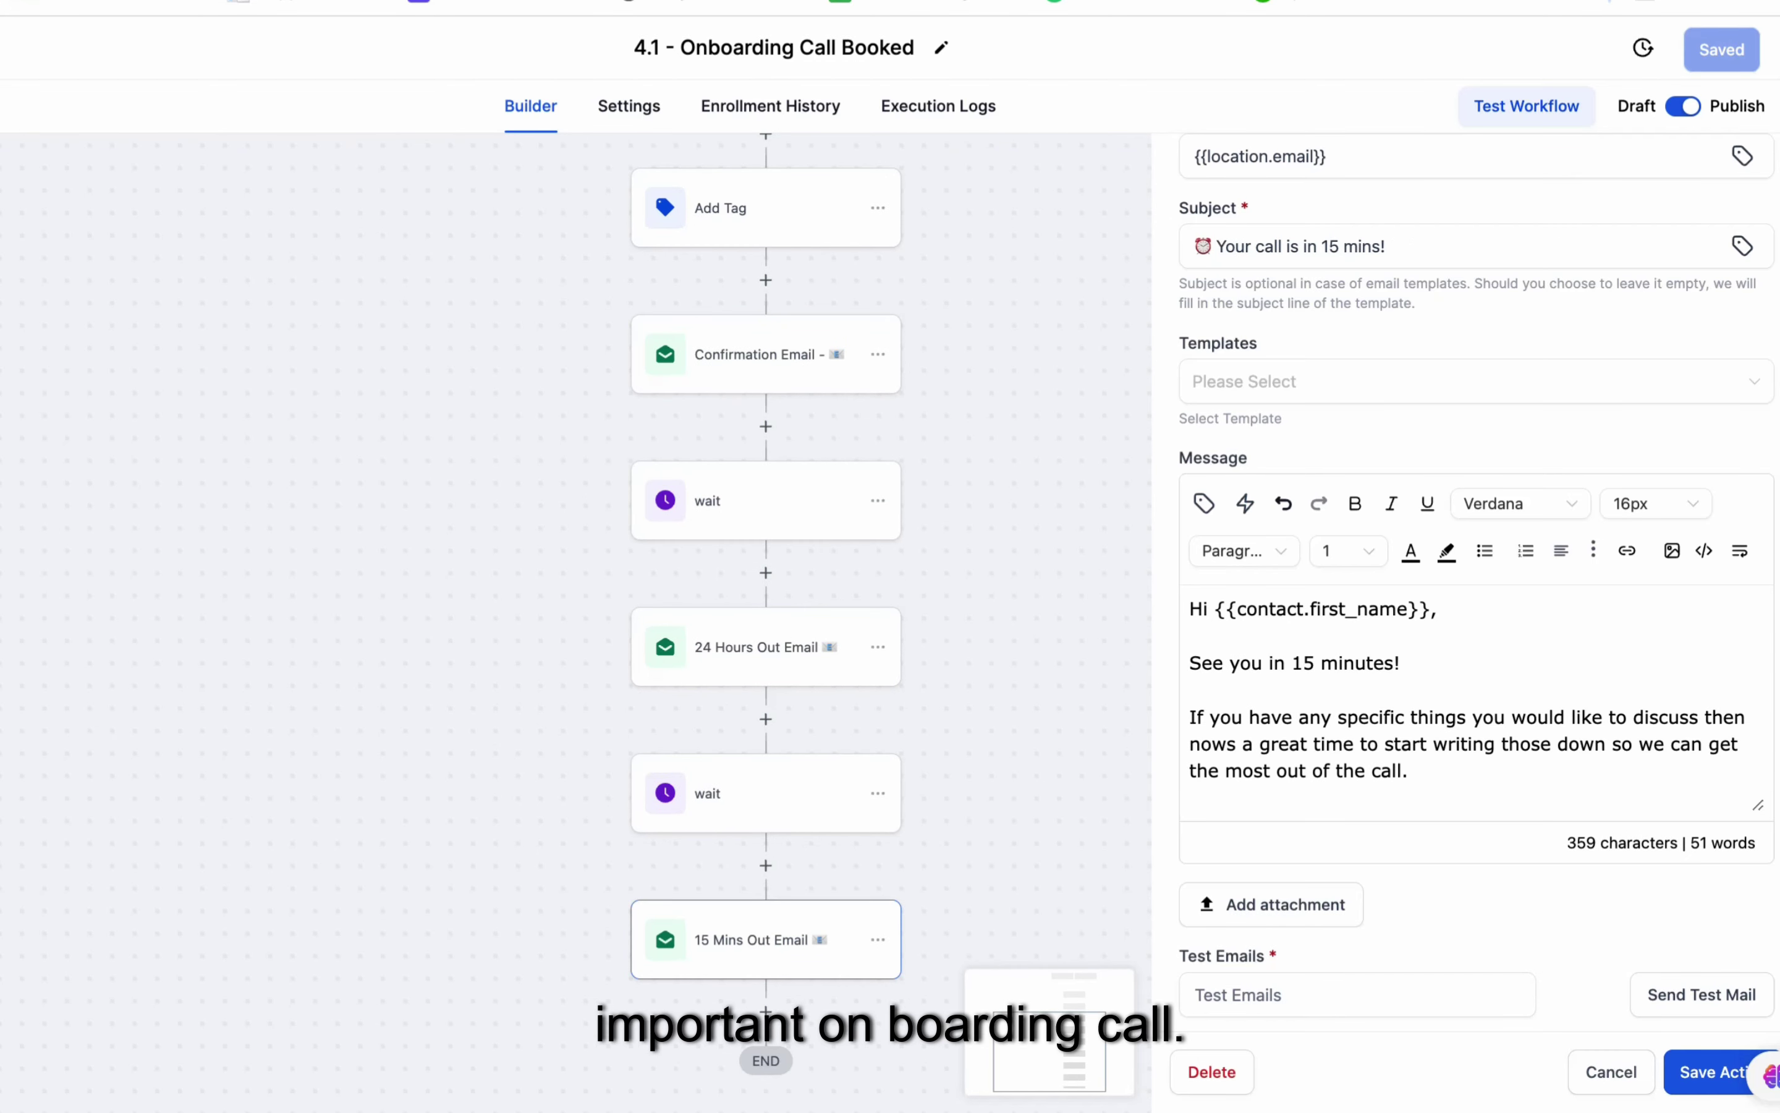
left_click(1023, 625)
scroll(890, 625, "up", 2)
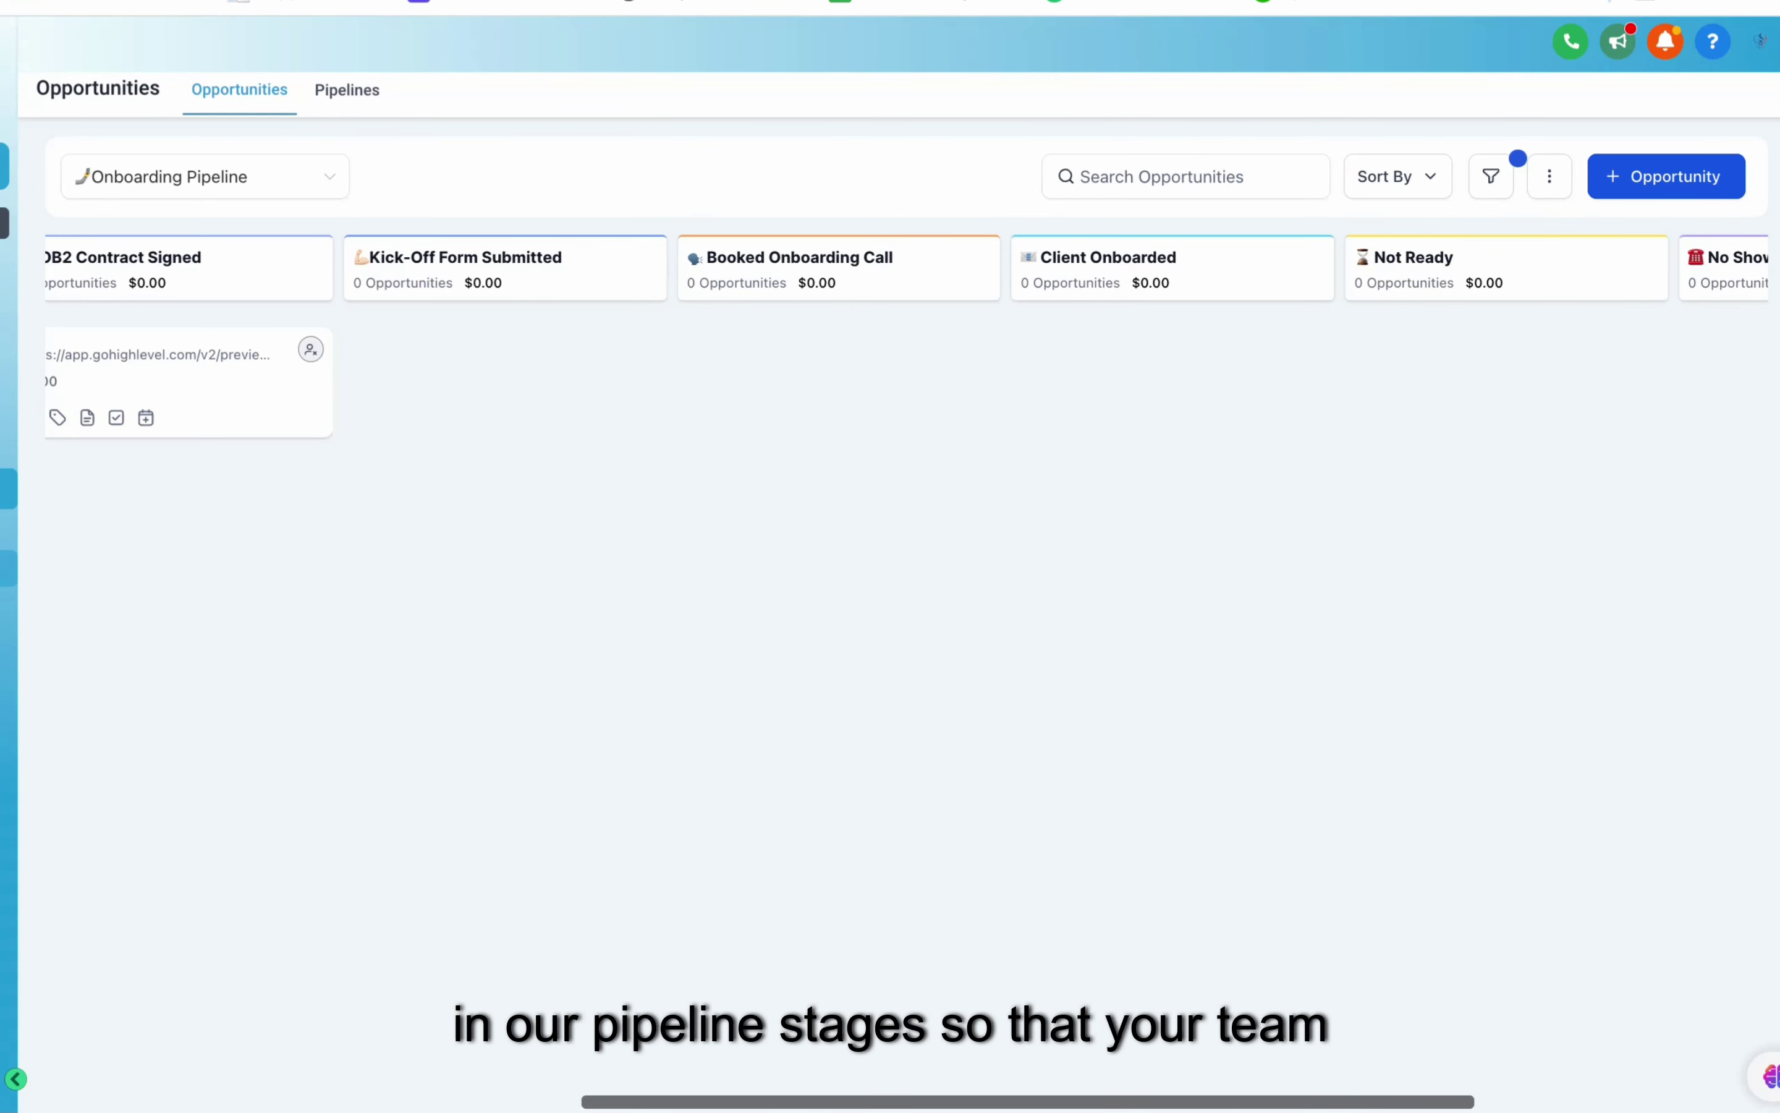
Step: Look through the Onboarding Pipeline stages and view the Outcome of Automated Onboarding slide in the Canva presentation
scroll(906, 662, "right", 2)
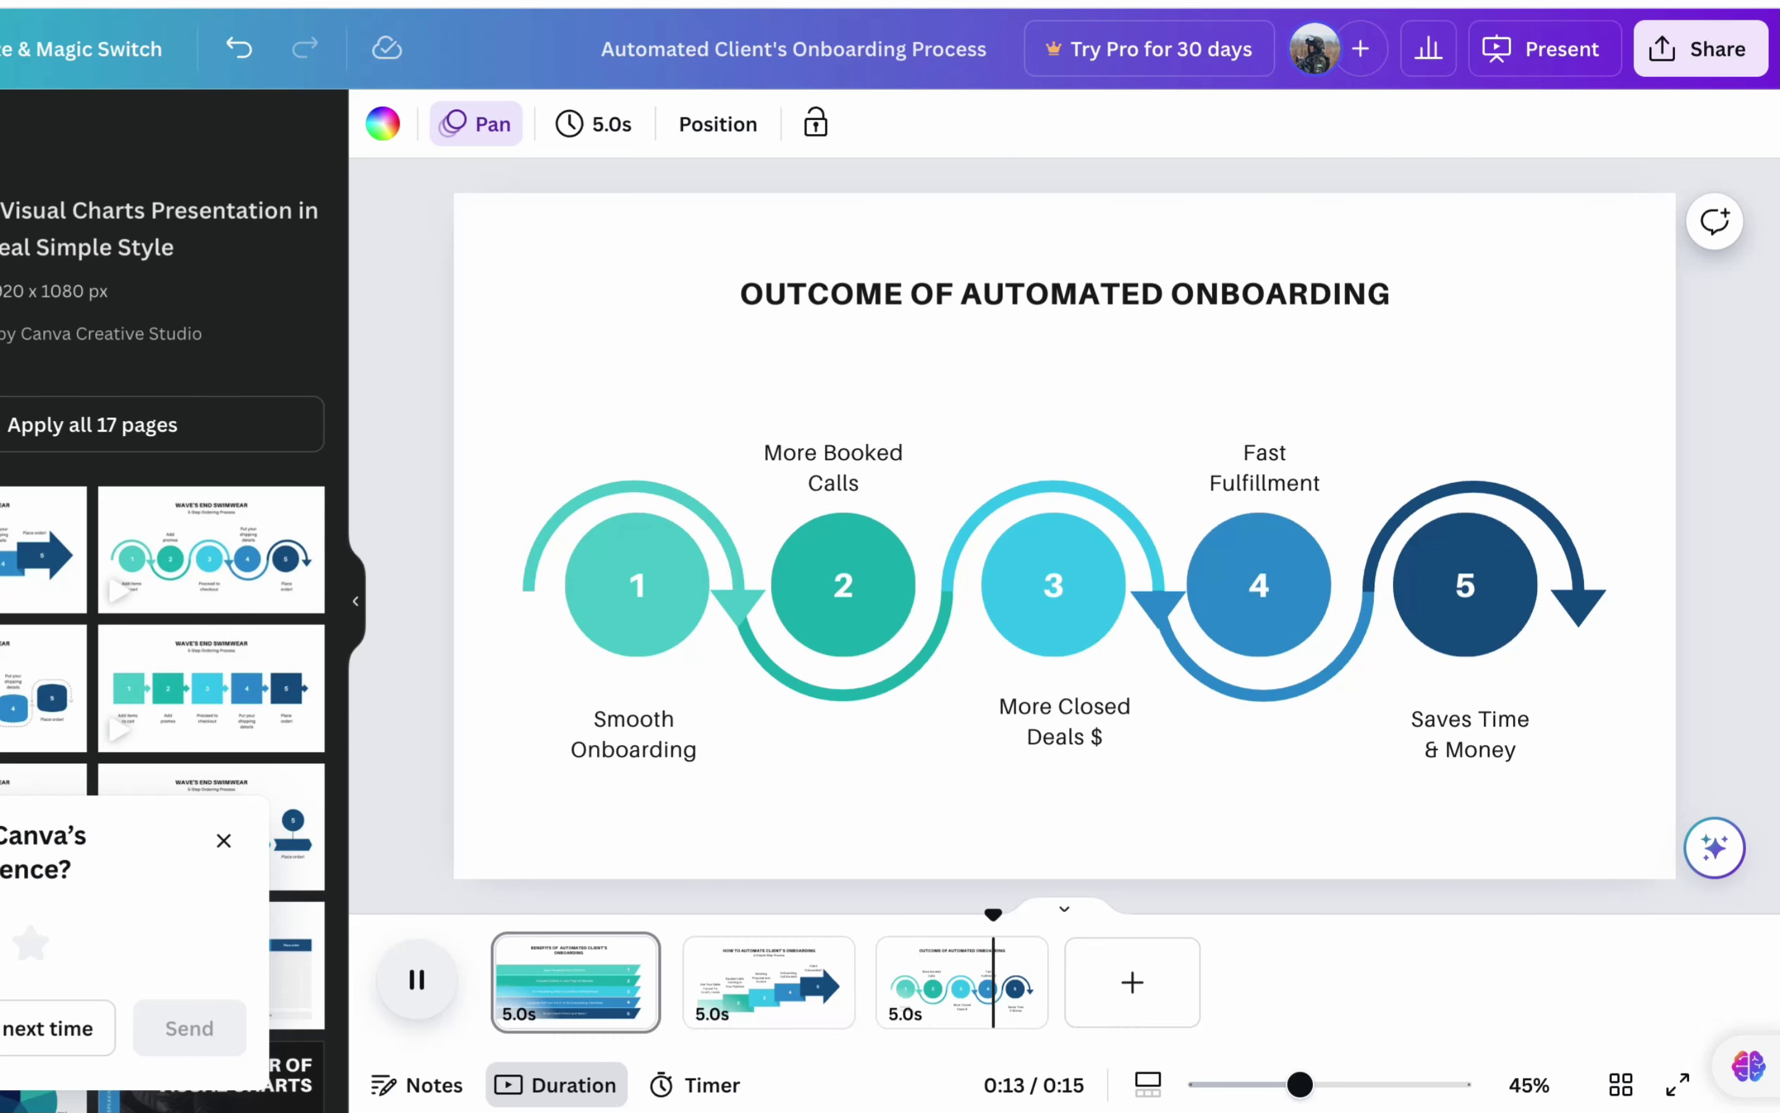
key("space")
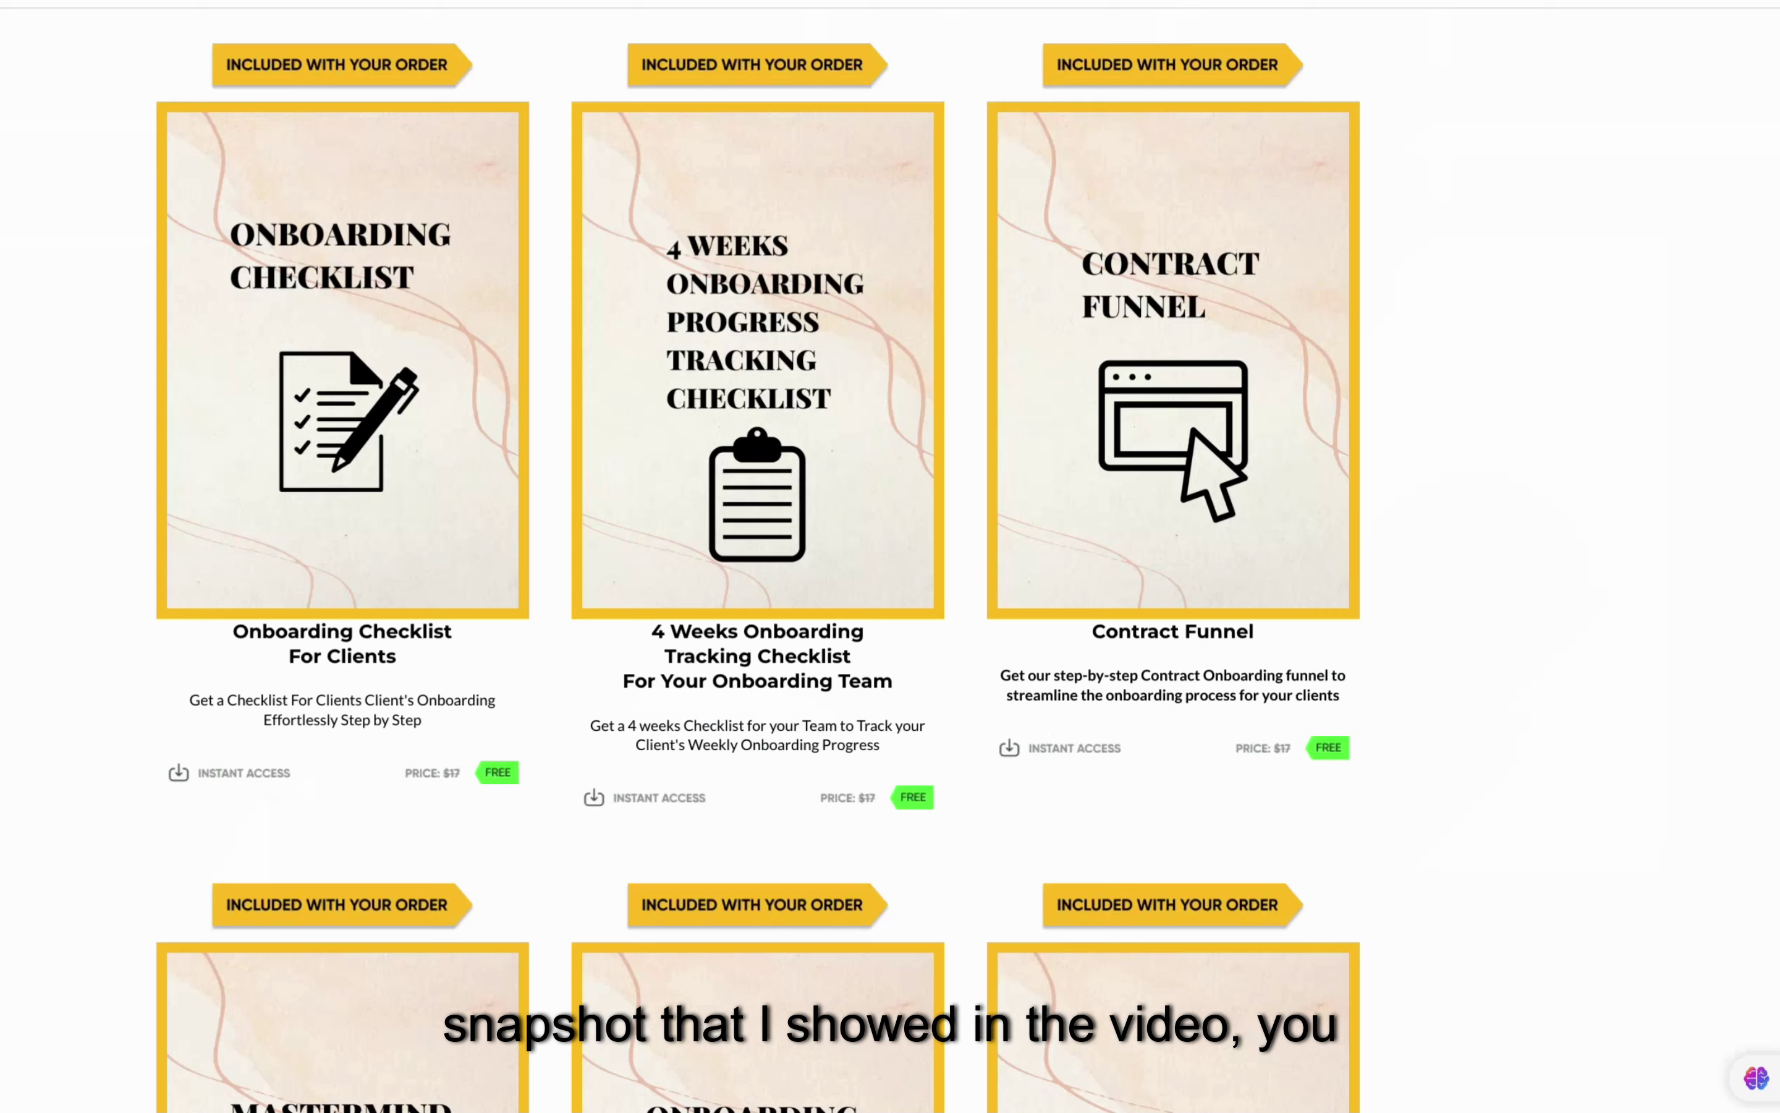
Step: Look through the Automated Onboarding Snapshot sales page, covering its included bonuses, manual versus automated comparison and feature list
scroll(890, 556, "up", 20)
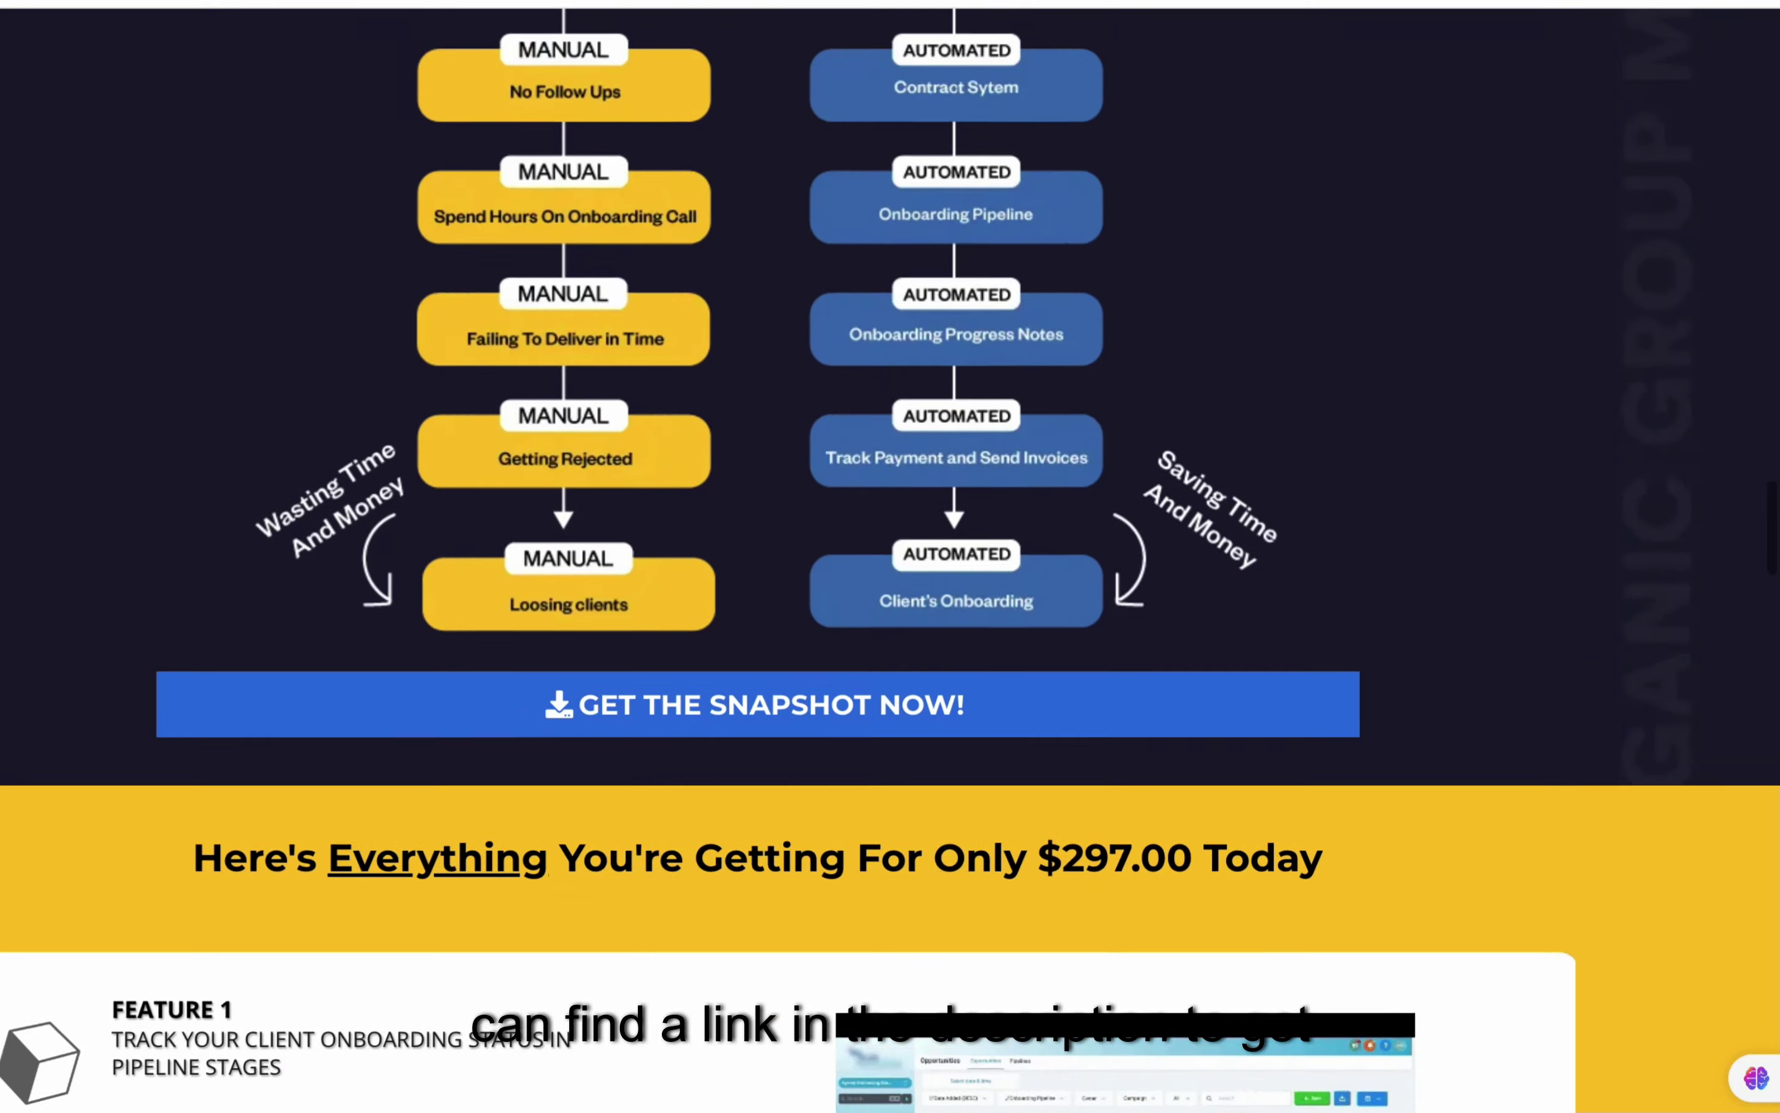
scroll(754, 556, "down", 20)
scroll(754, 556, "up", 3)
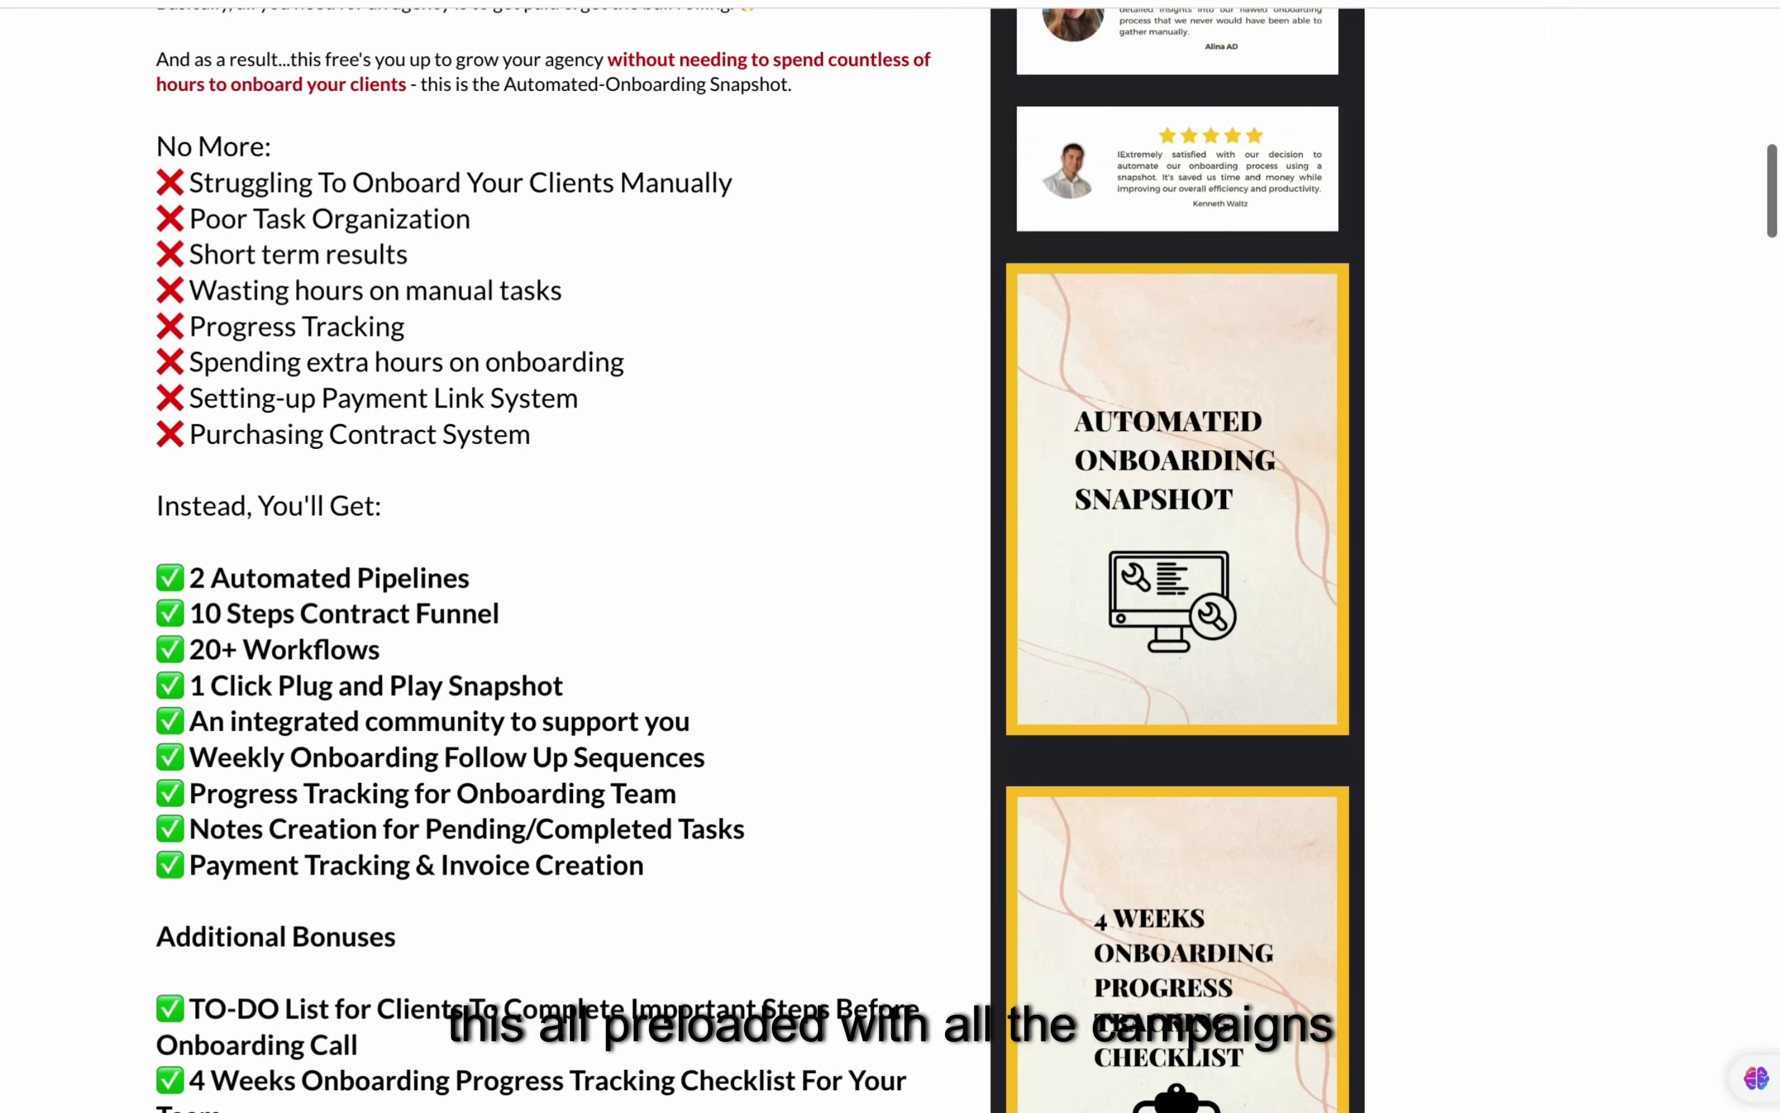
scroll(754, 556, "up", 6)
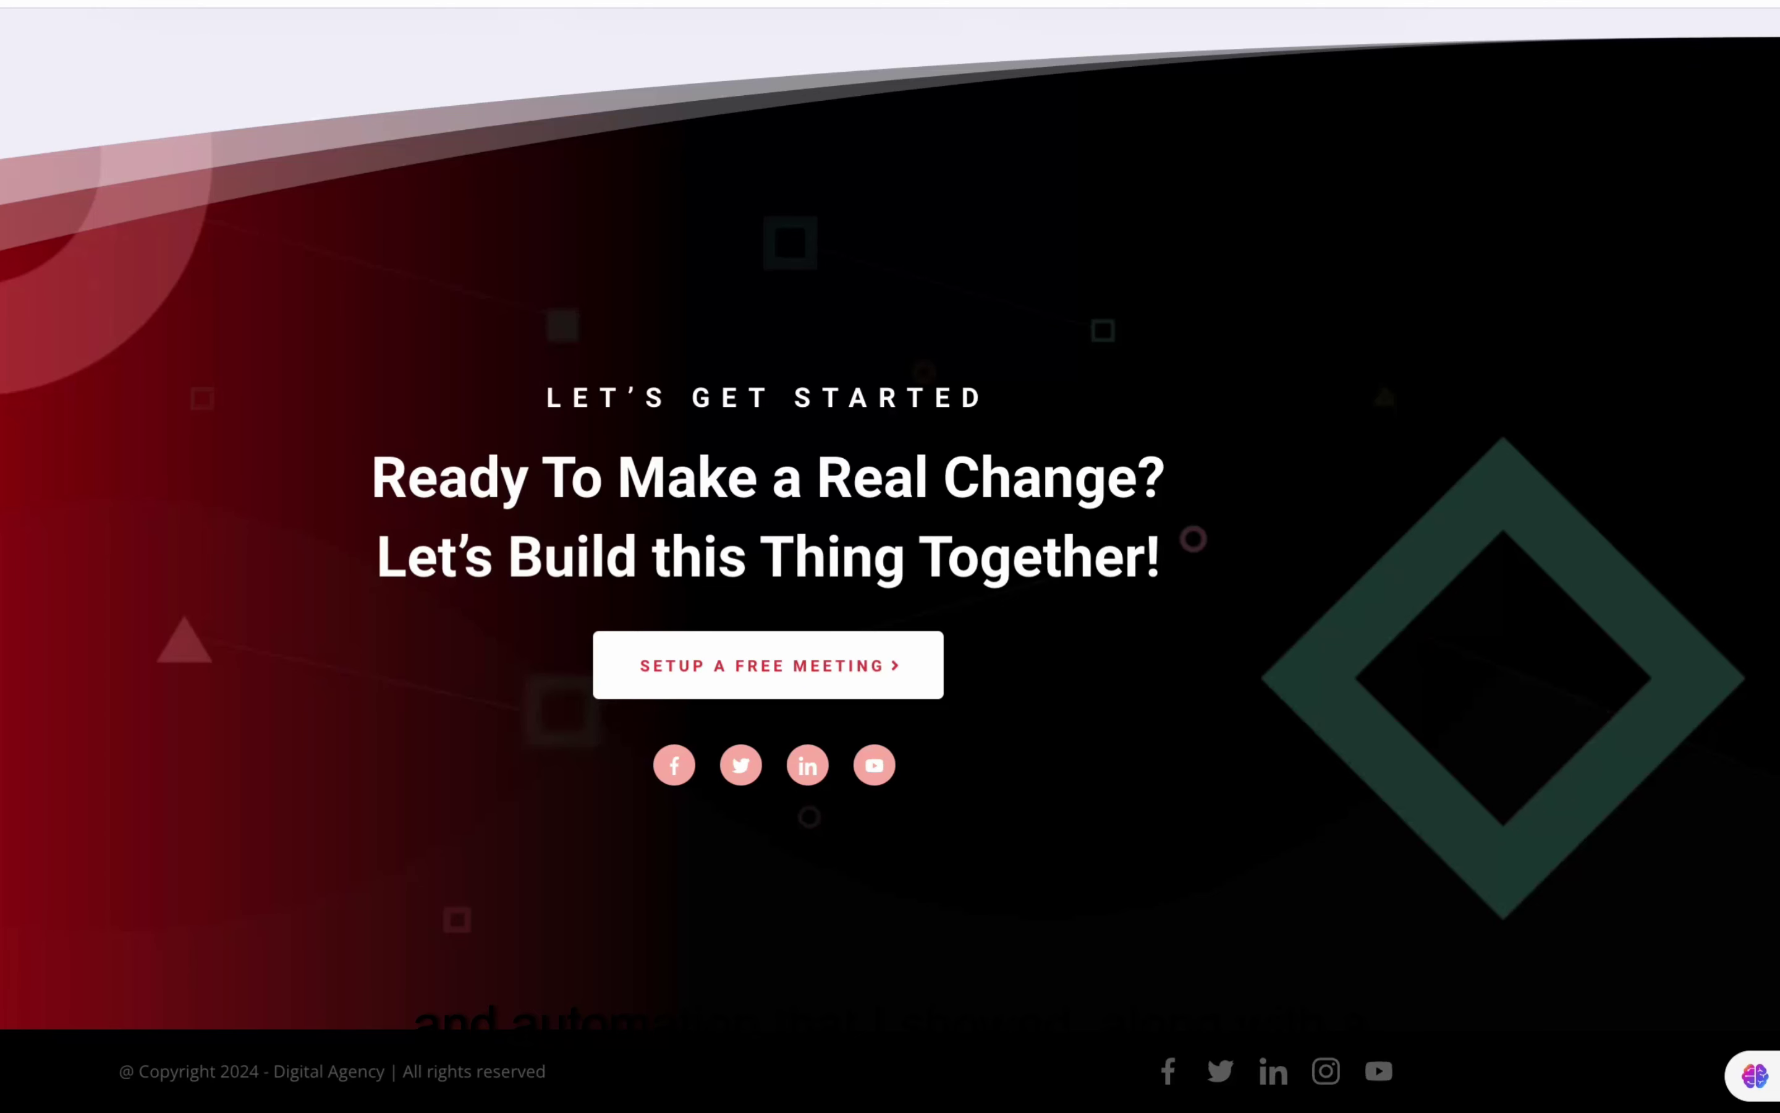
Step: Look through the digital marketing agency website template, from its closing call to action to the hero and services sections
scroll(890, 556, "up", 9)
scroll(890, 556, "up", 15)
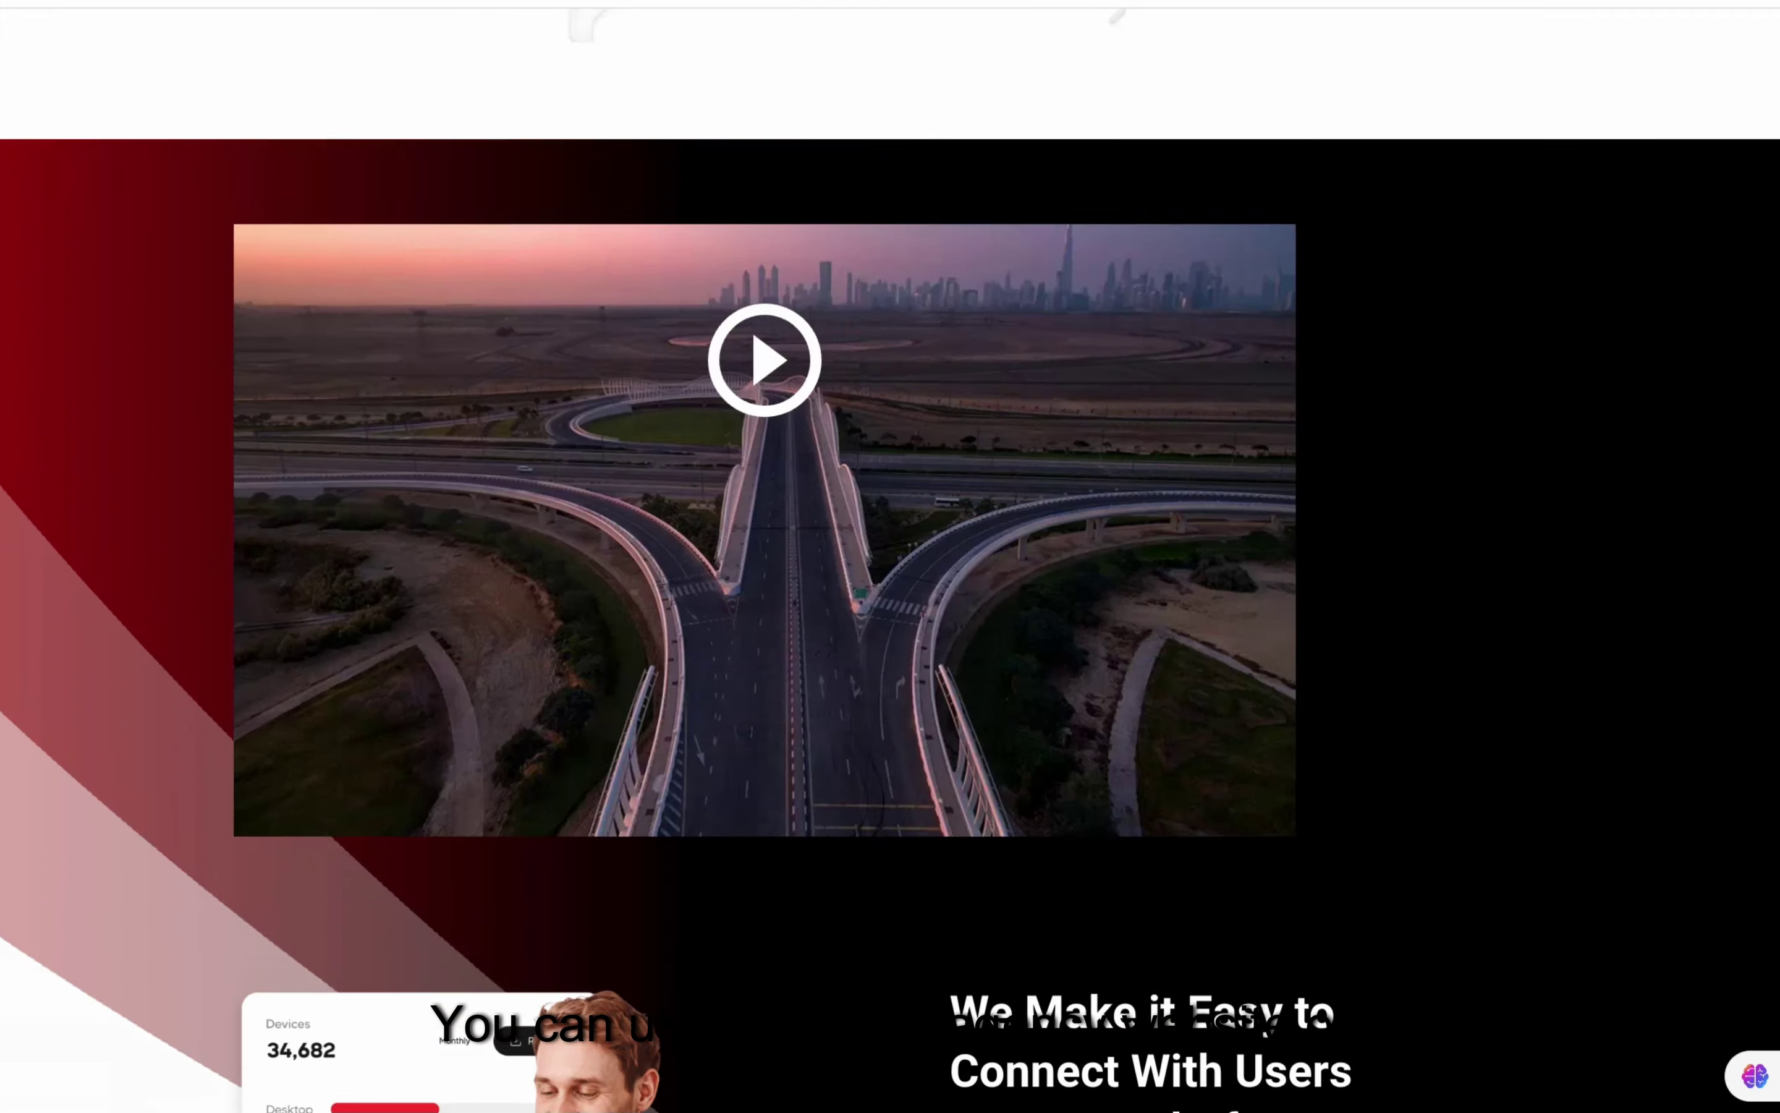
scroll(890, 556, "up", 15)
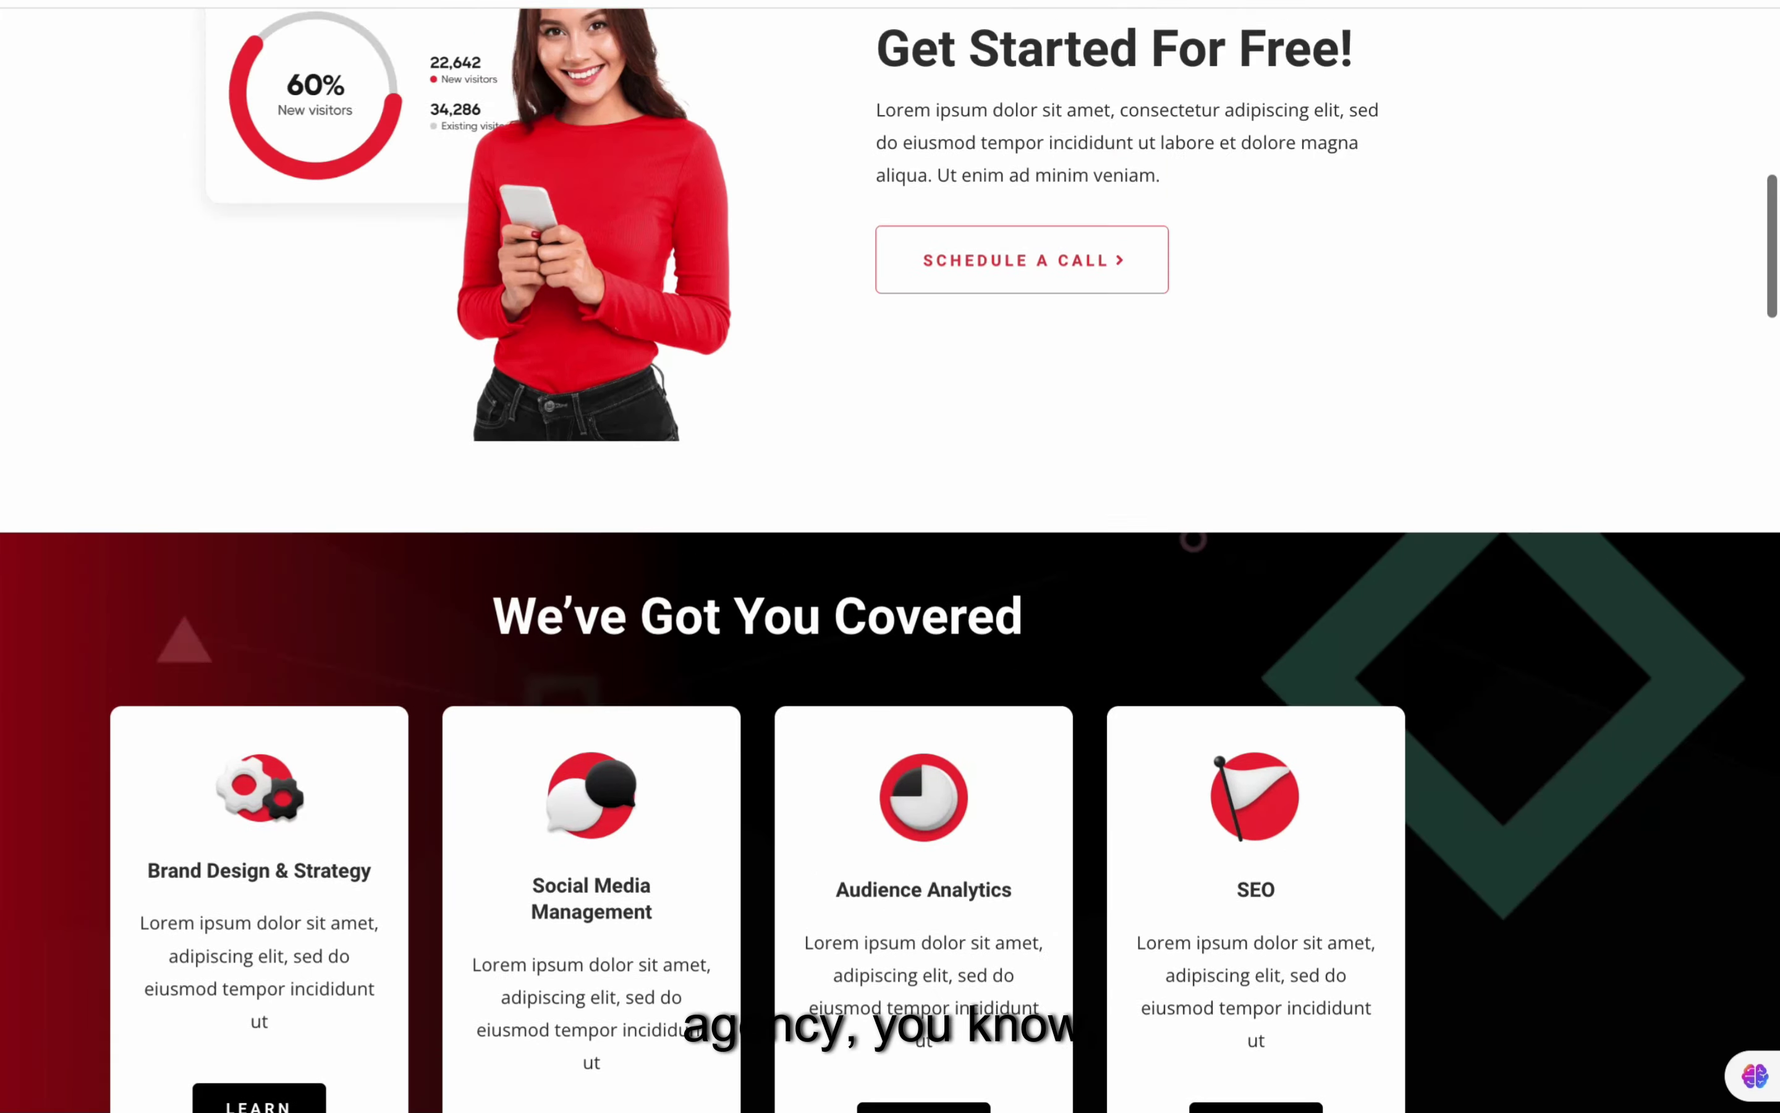
scroll(890, 556, "up", 4)
scroll(890, 556, "down", 2)
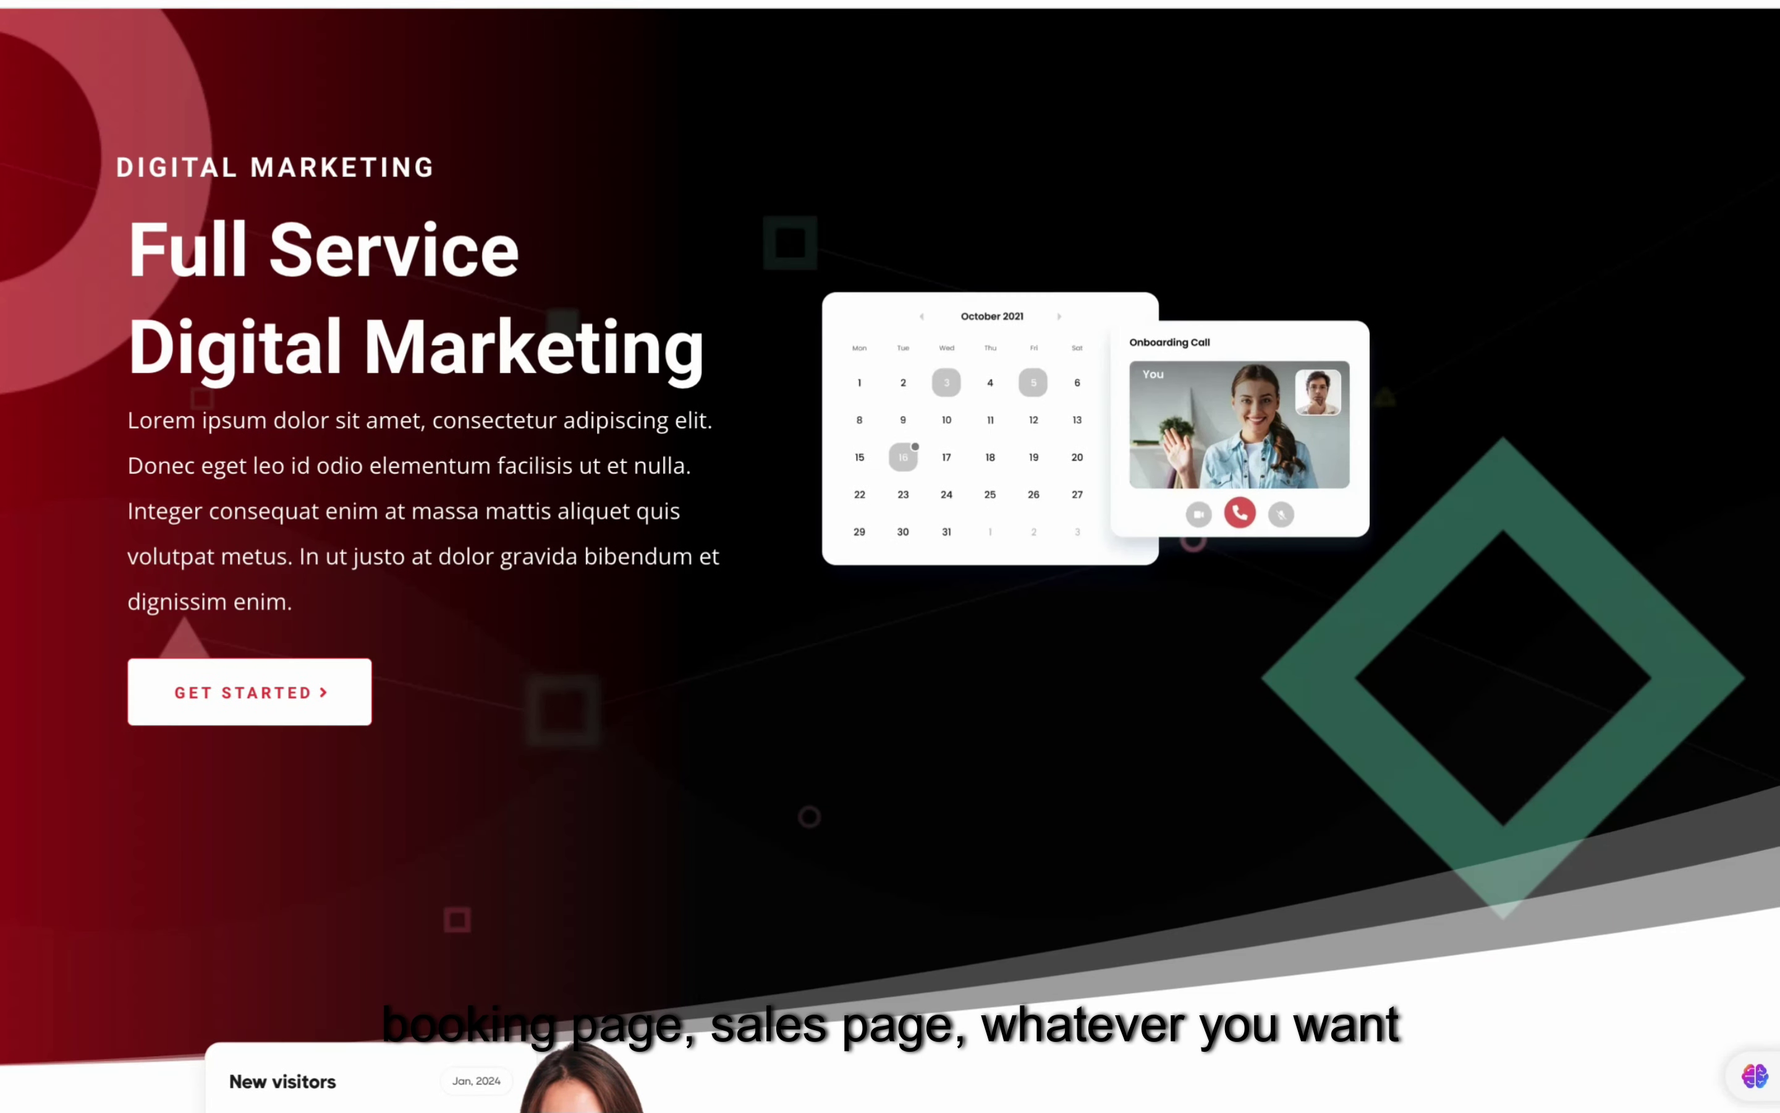
scroll(890, 557, "down", 15)
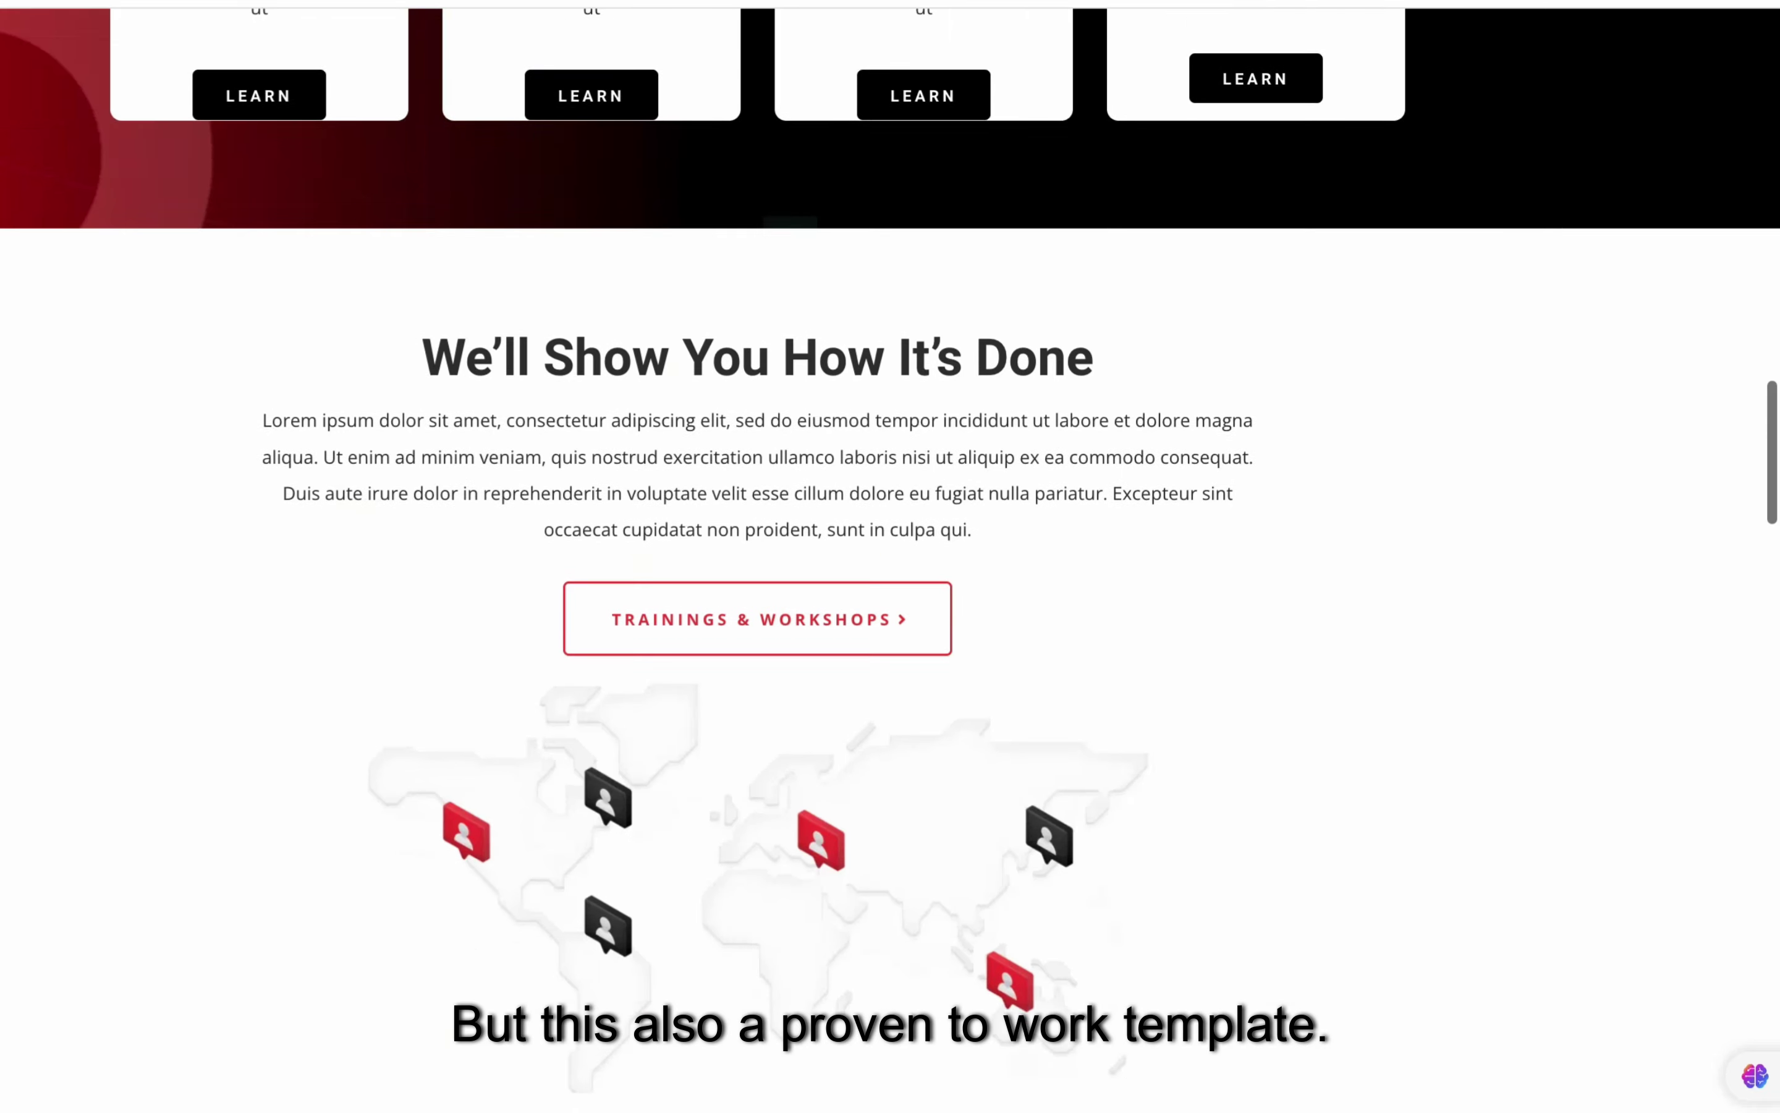
scroll(890, 556, "down", 1)
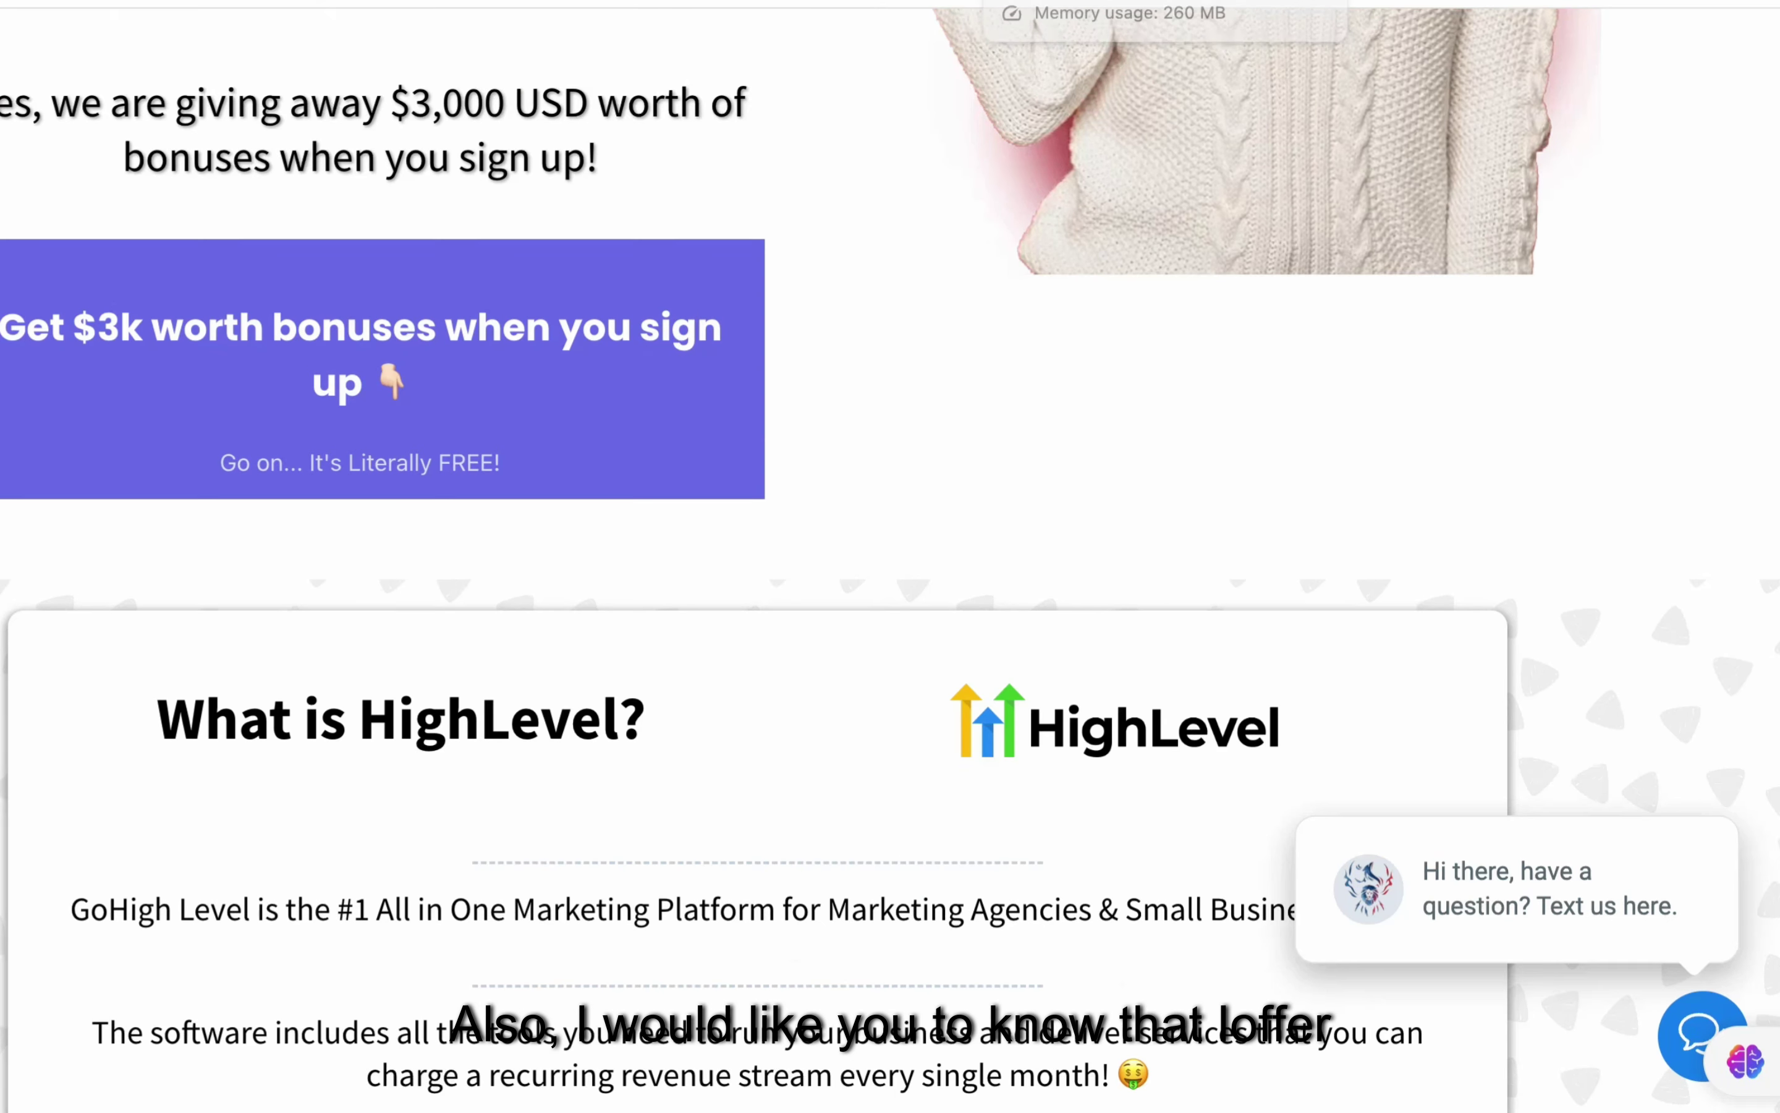
Step: Read through the HighLevel sign-up bonuses page, including the offer and the How to Get Started instructions
scroll(890, 556, "up", 10)
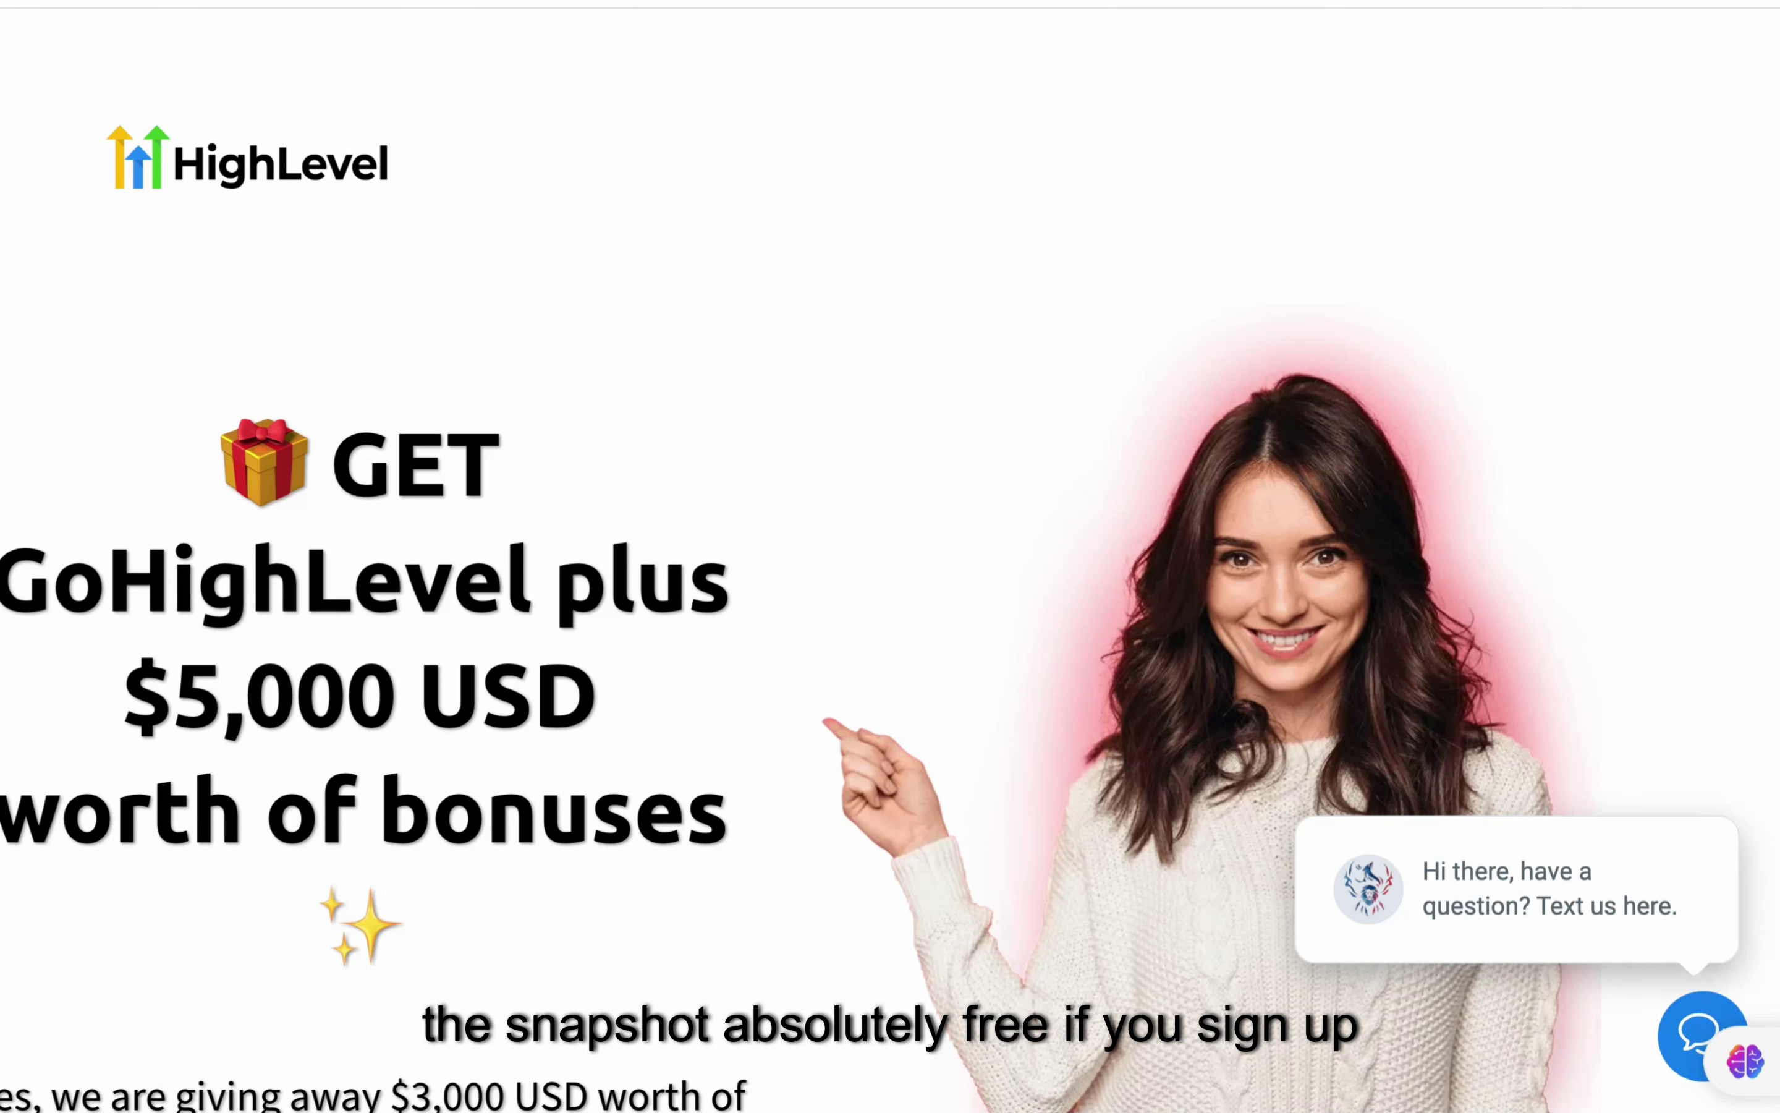
scroll(890, 556, "down", 4)
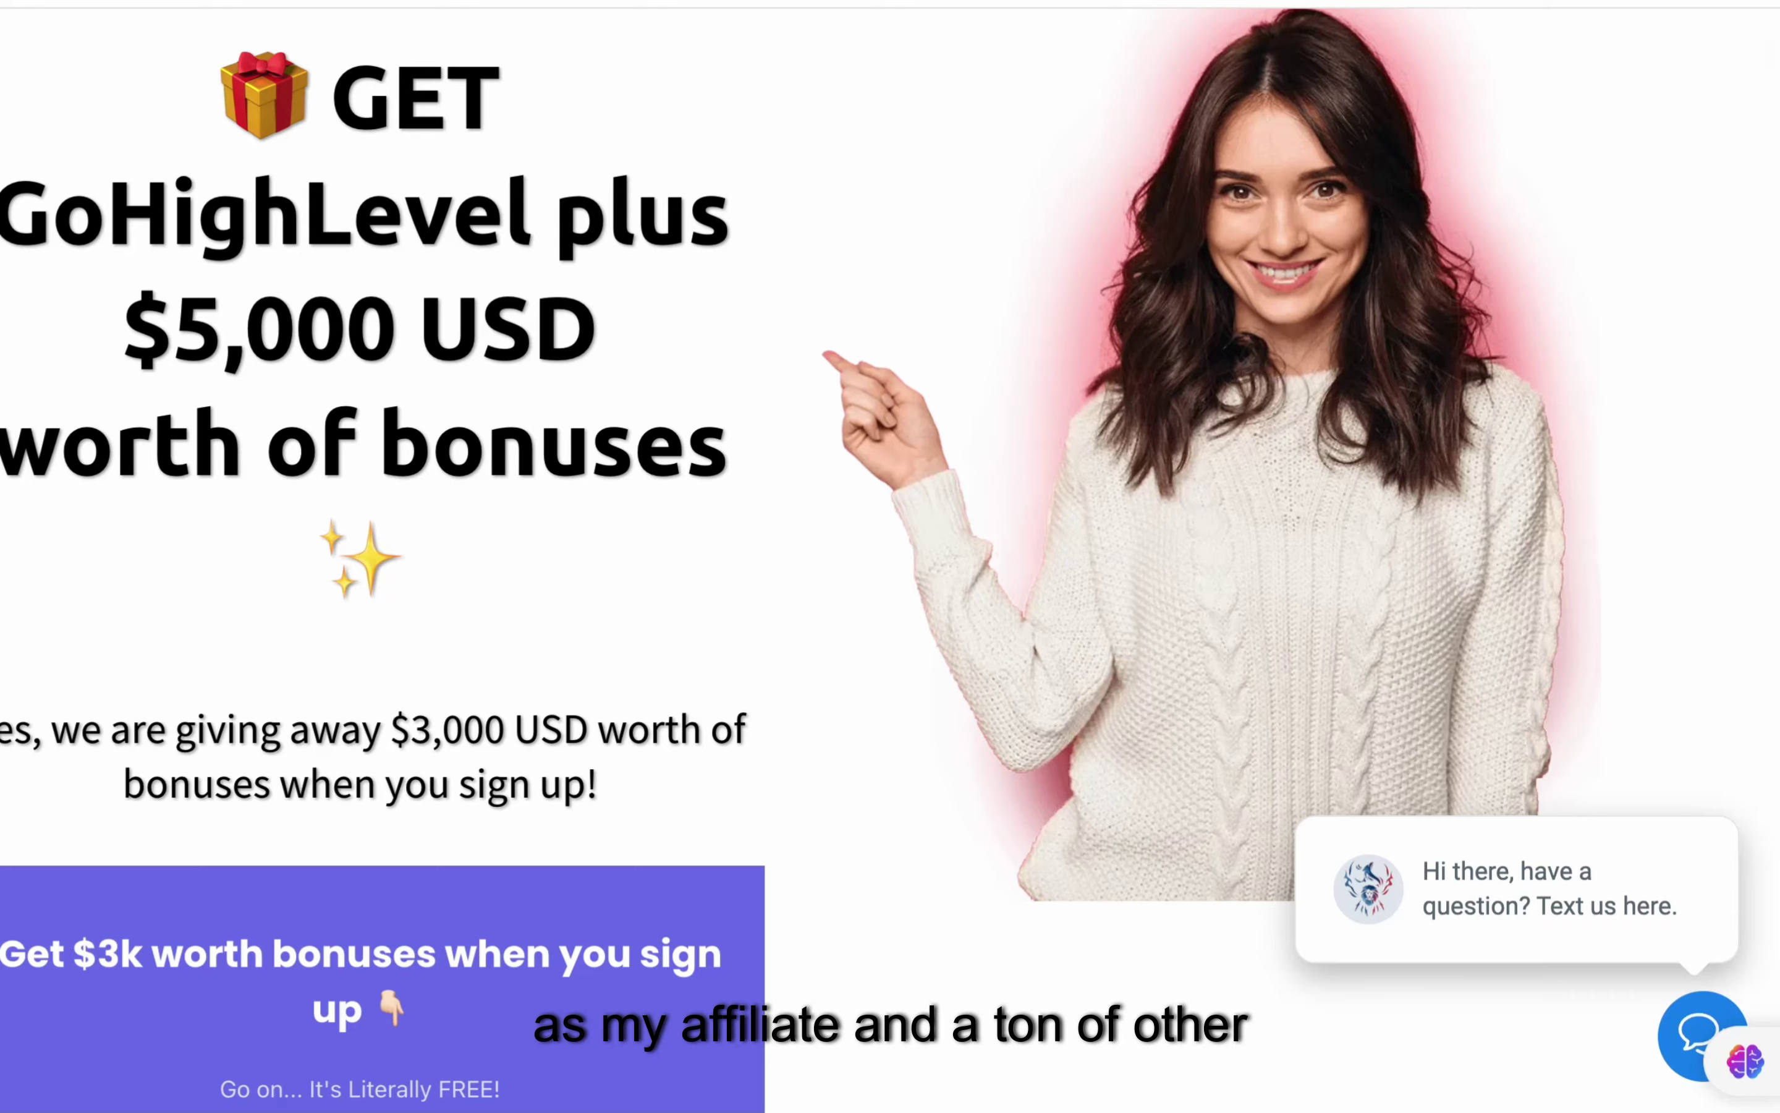
scroll(890, 556, "down", 15)
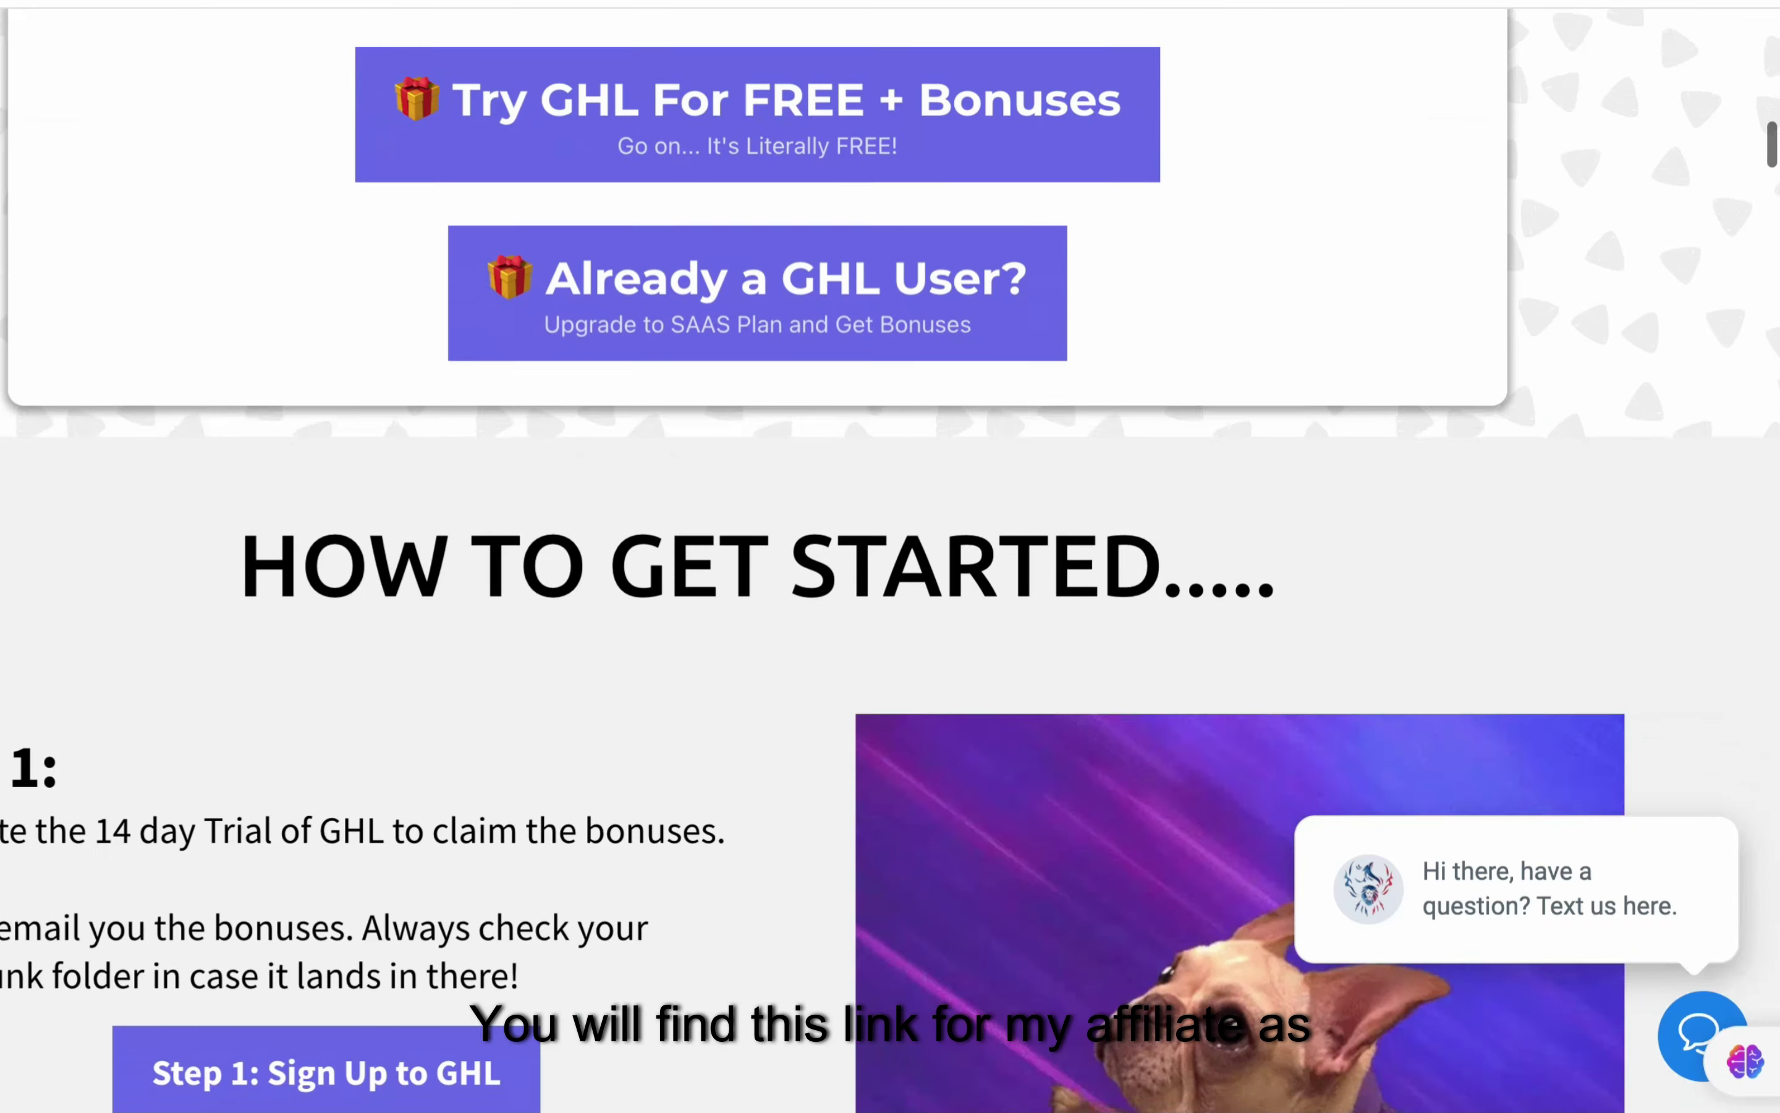
scroll(890, 556, "down", 20)
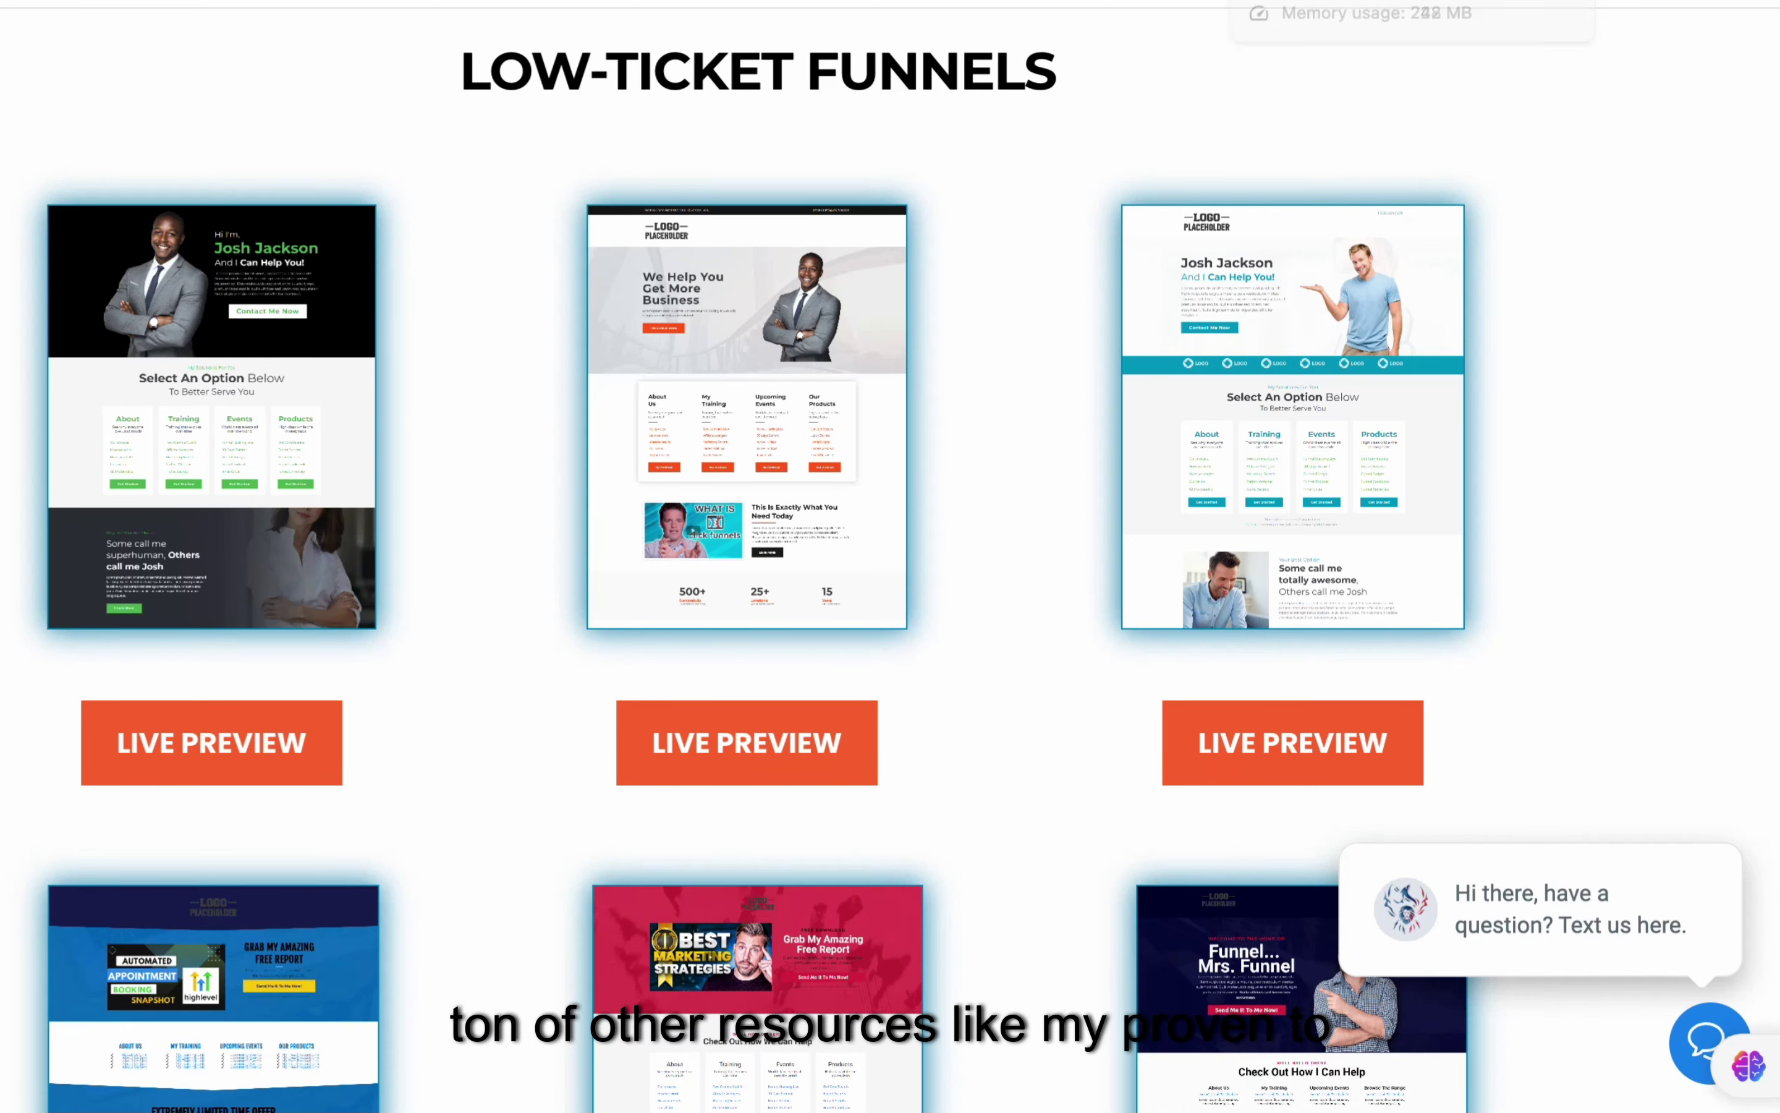
Step: Browse the low-ticket funnel designs and the website template gallery
scroll(890, 556, "down", 10)
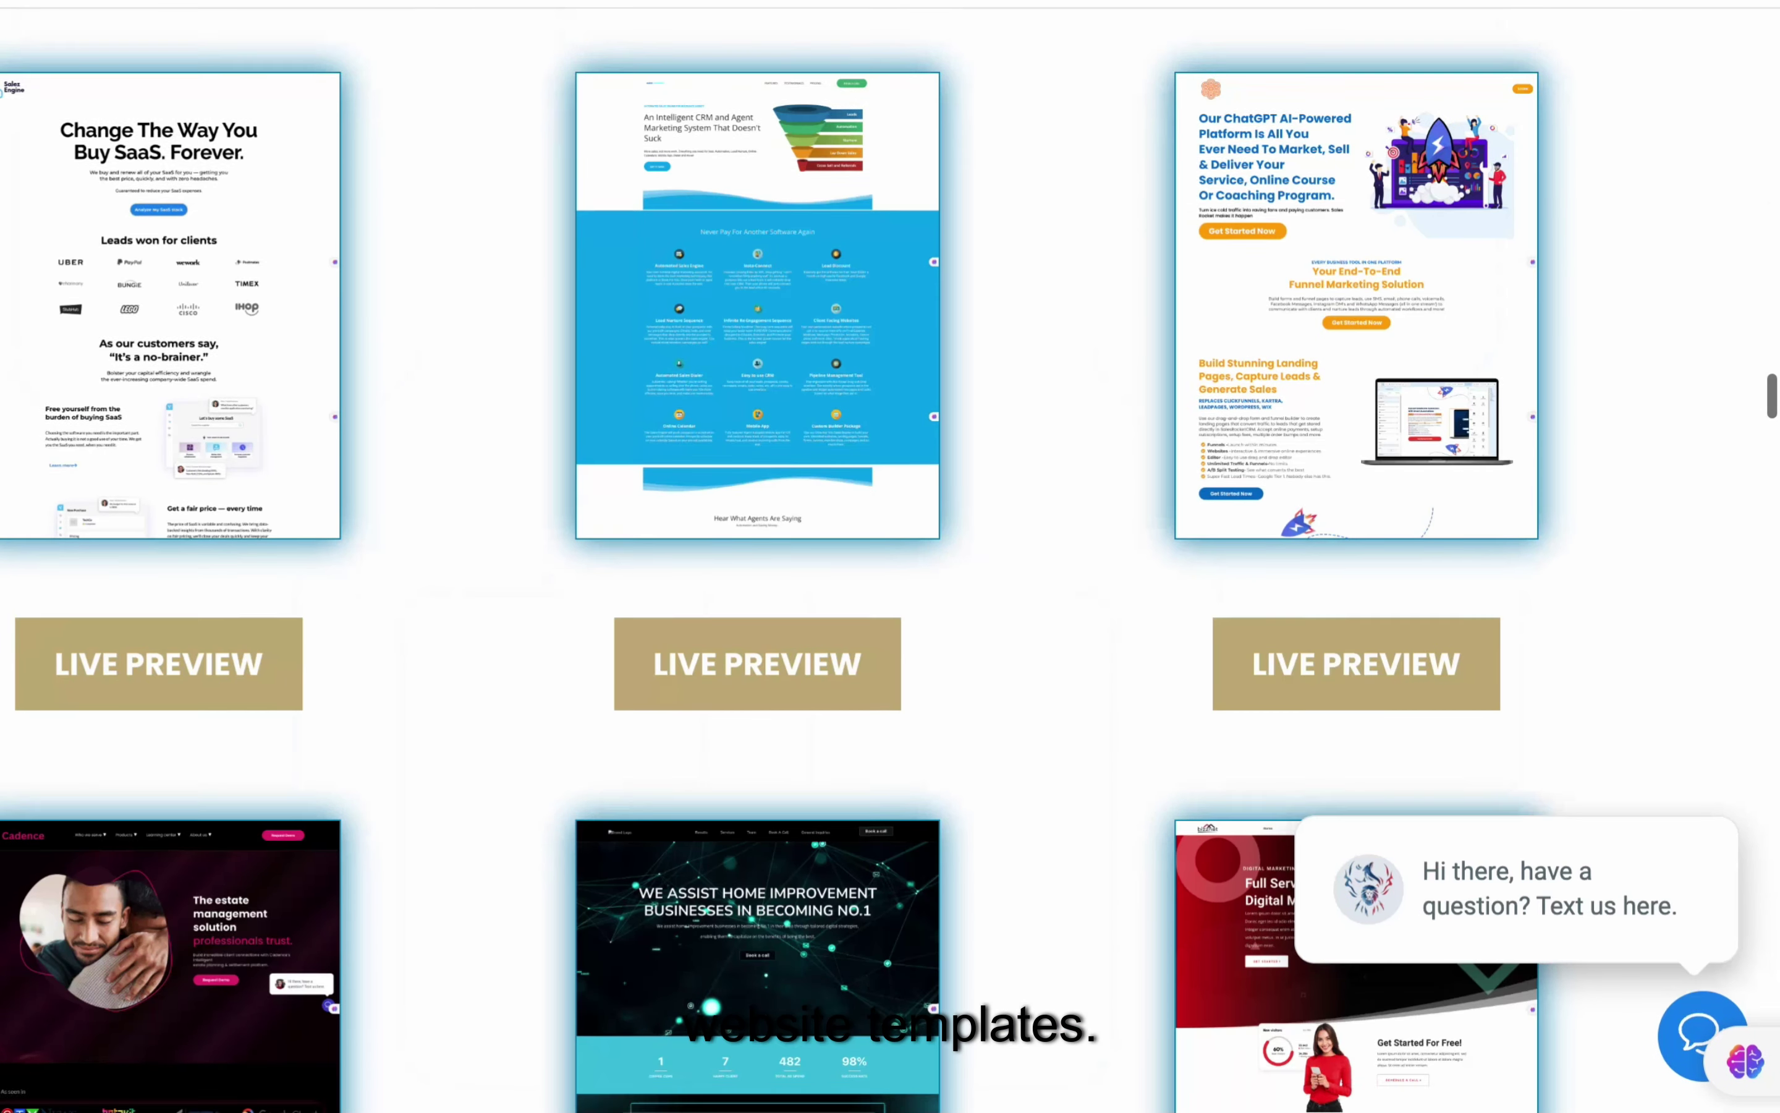
scroll(890, 556, "down", 3)
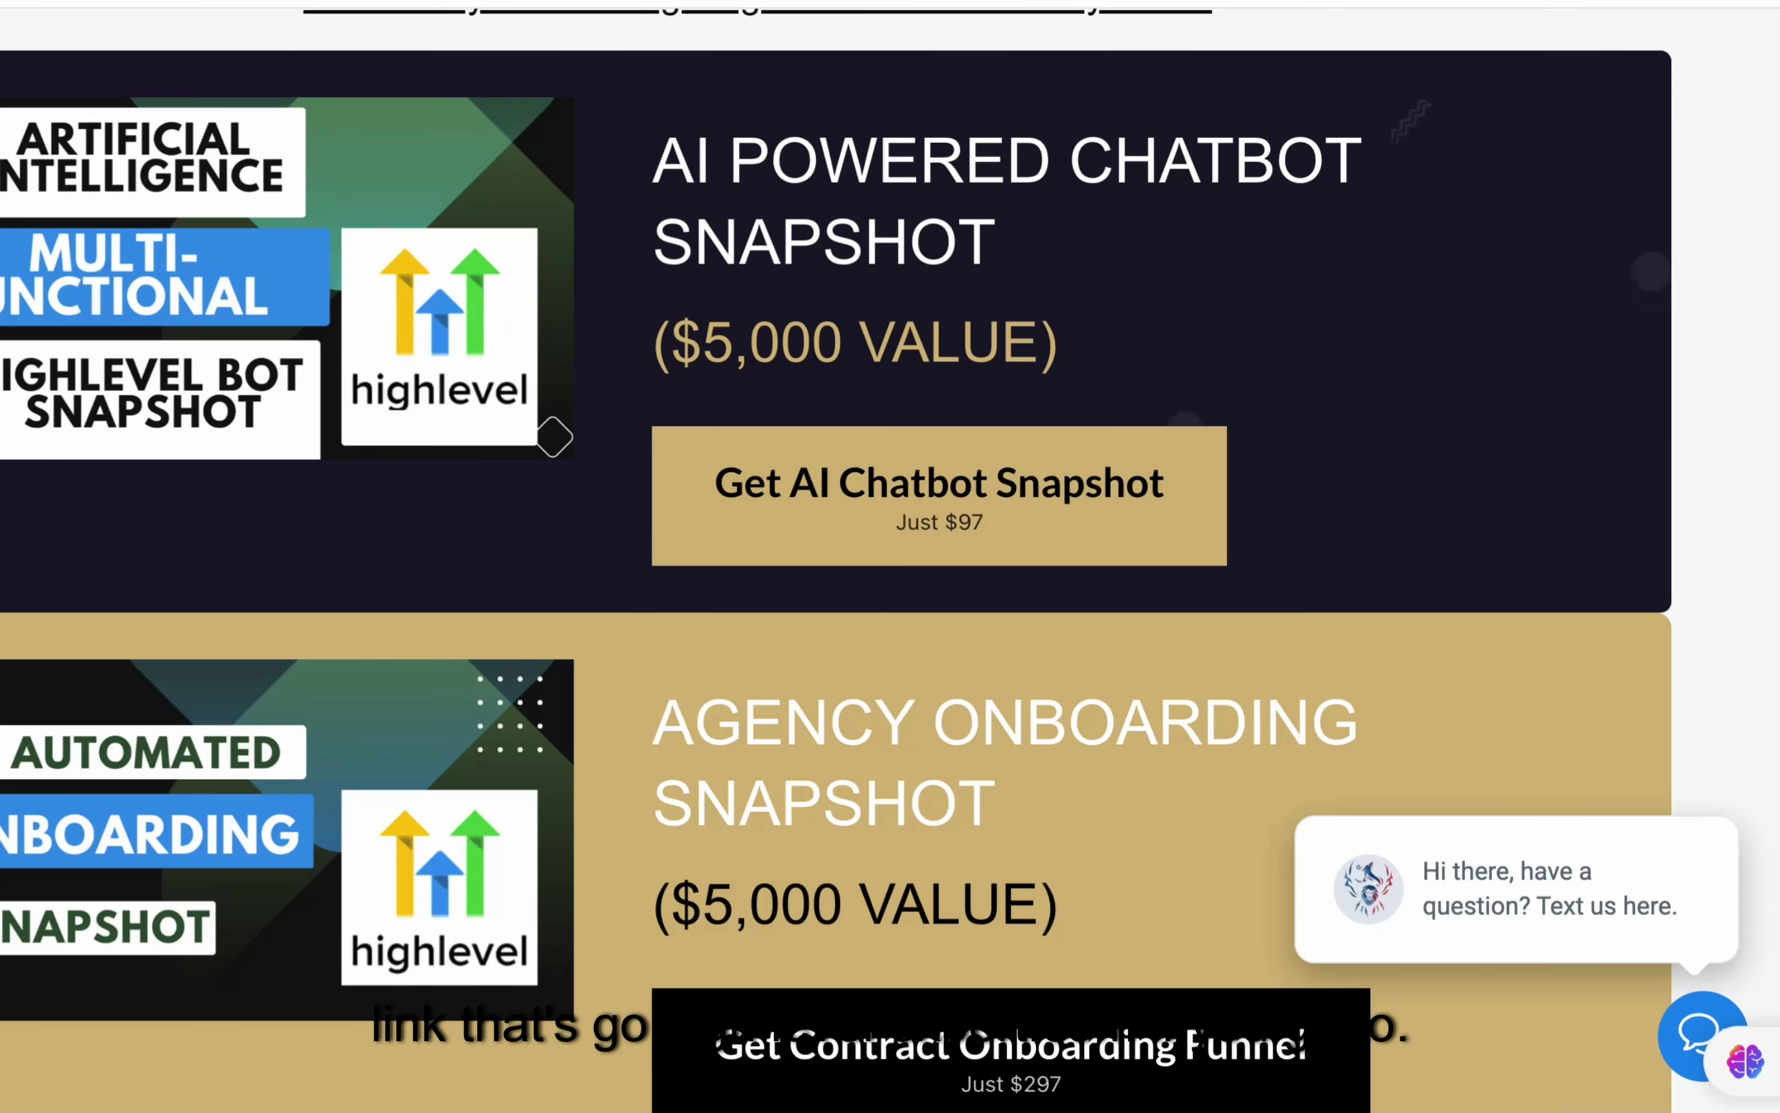
Step: Browse the services and one-click snapshots offered on the website, including the chatbot, agency onboarding, auto booking and power dialer snapshots
scroll(837, 556, "up", 12)
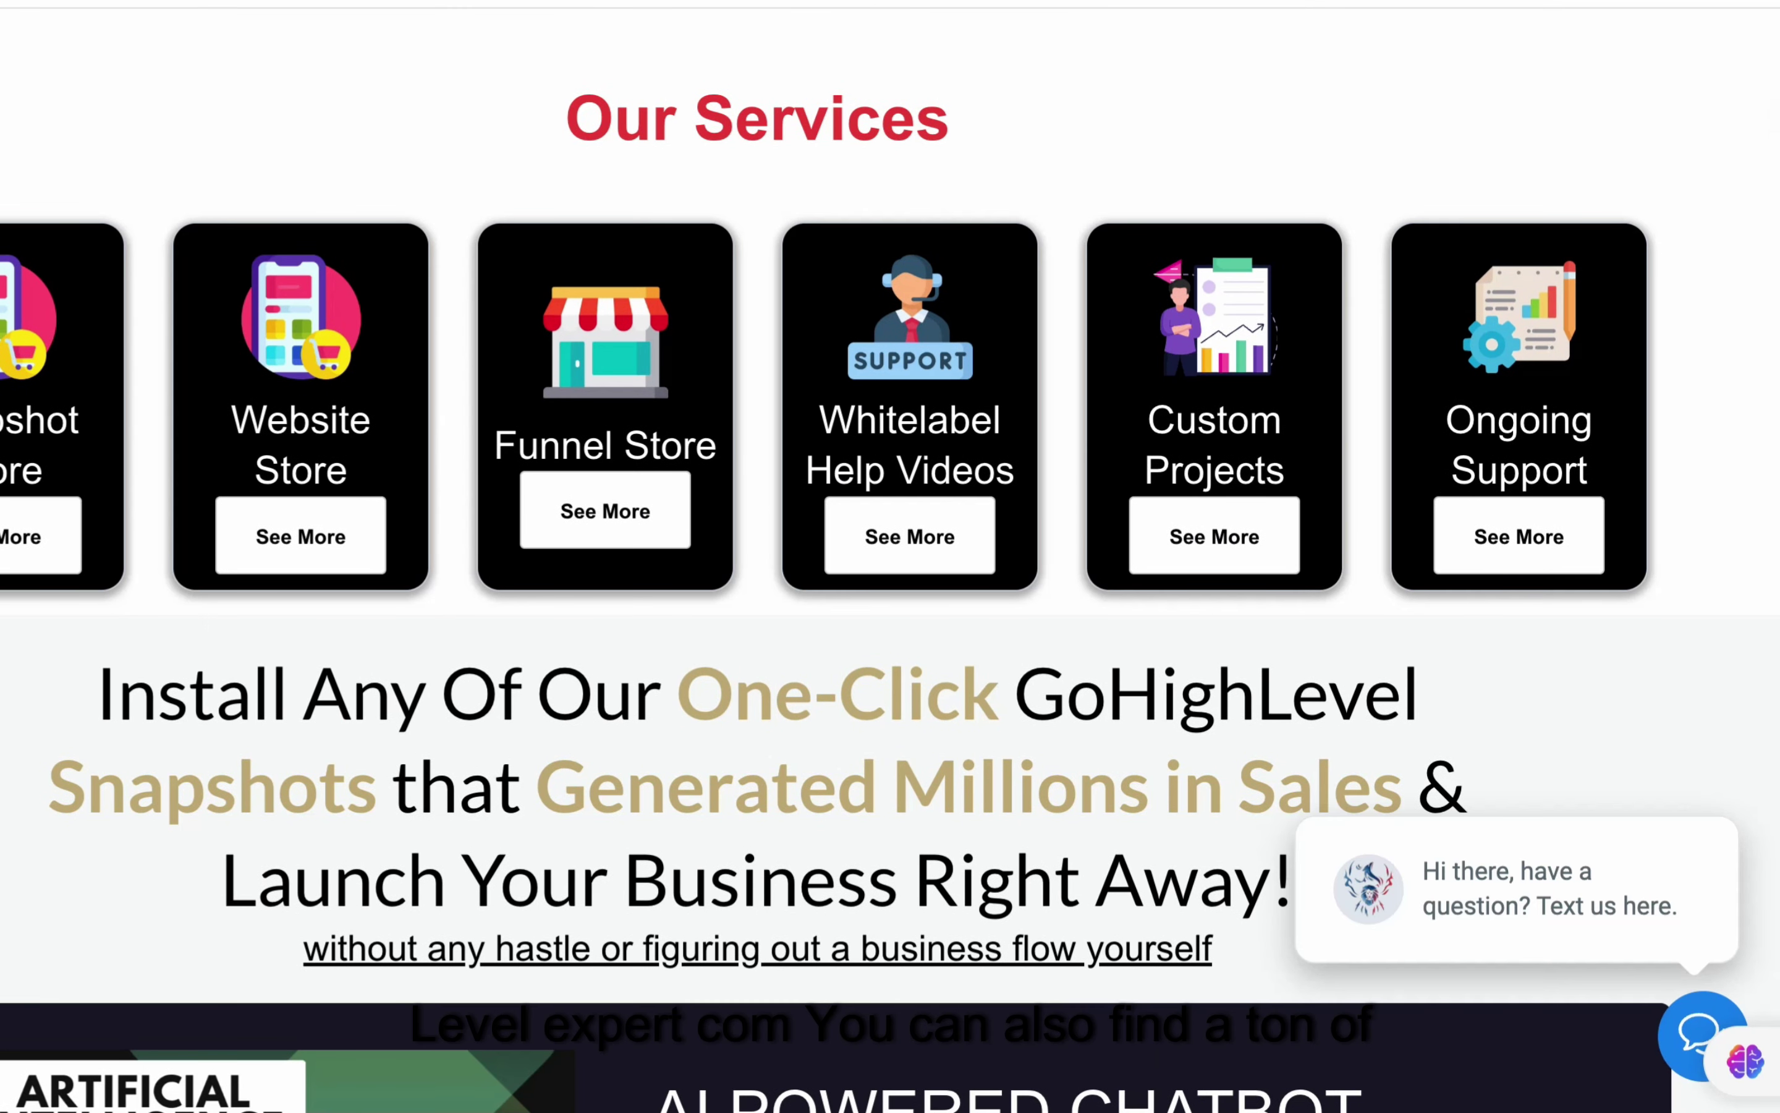
scroll(837, 557, "down", 12)
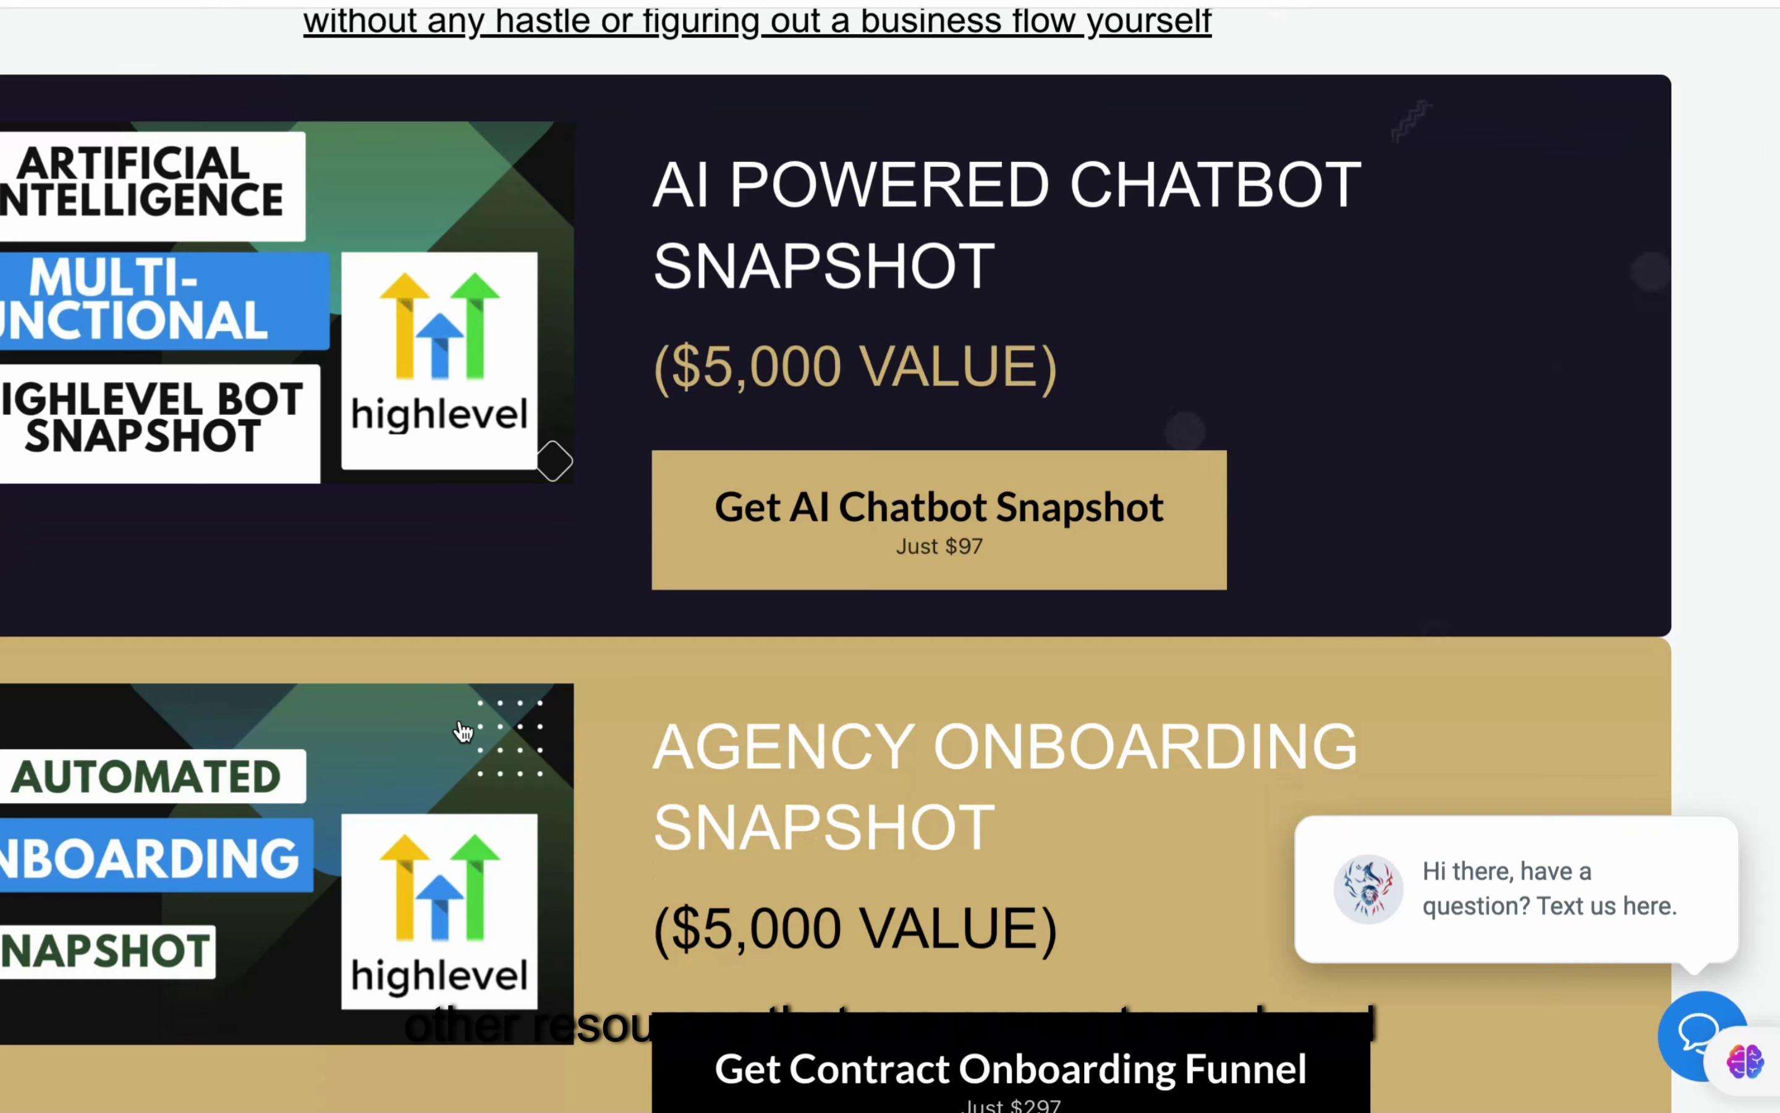
scroll(464, 731, "down", 1)
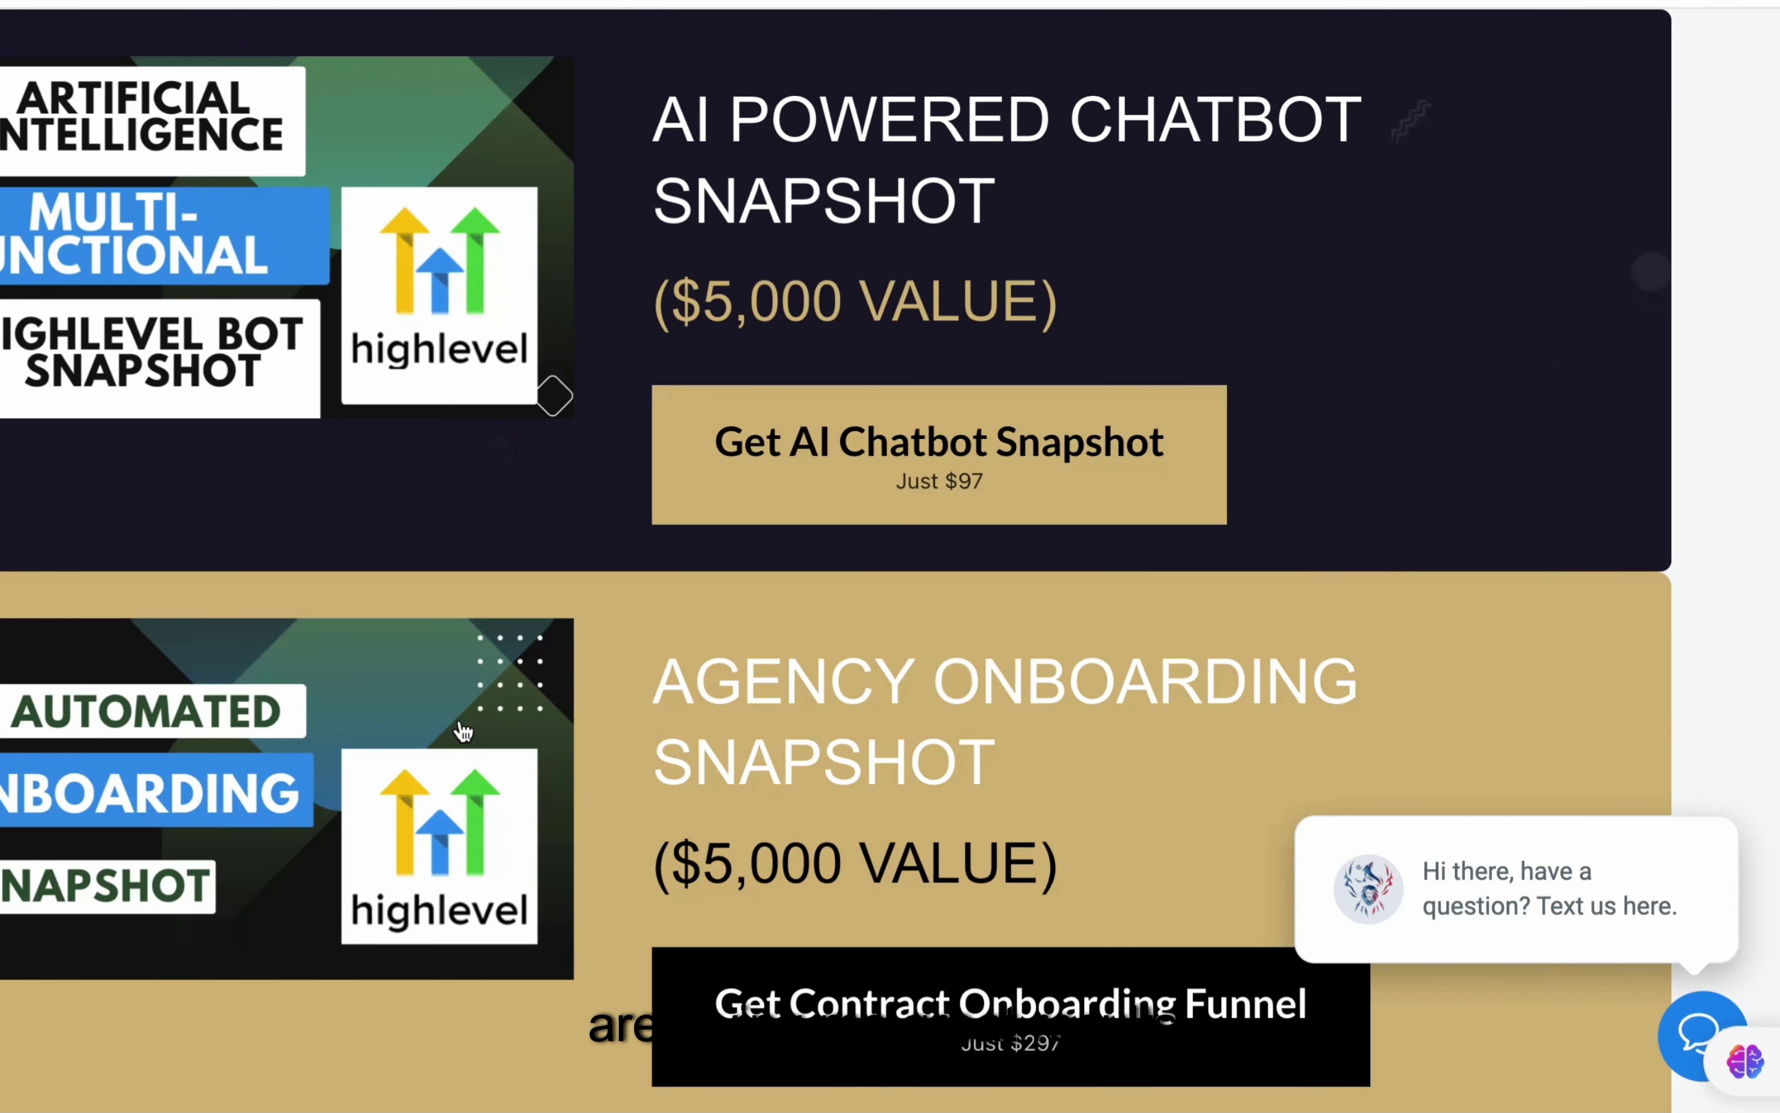
scroll(837, 556, "down", 6)
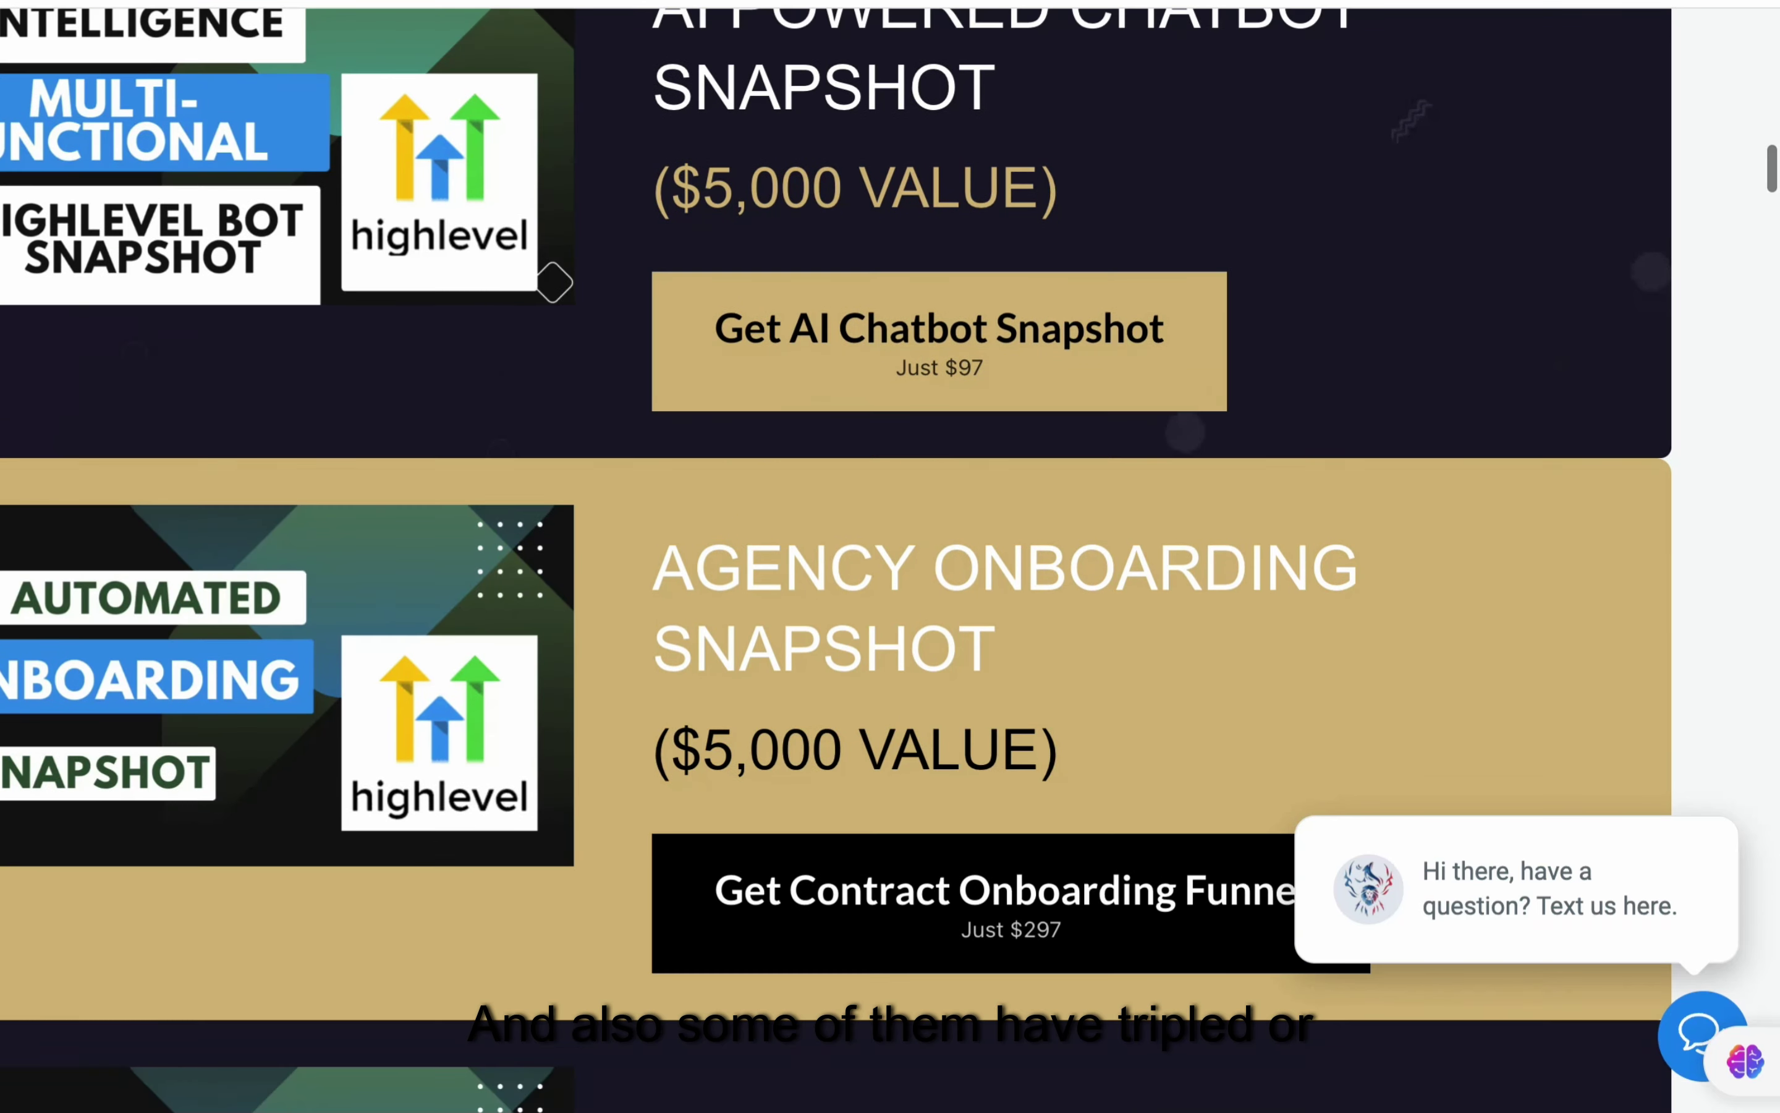
scroll(674, 810, "down", 7)
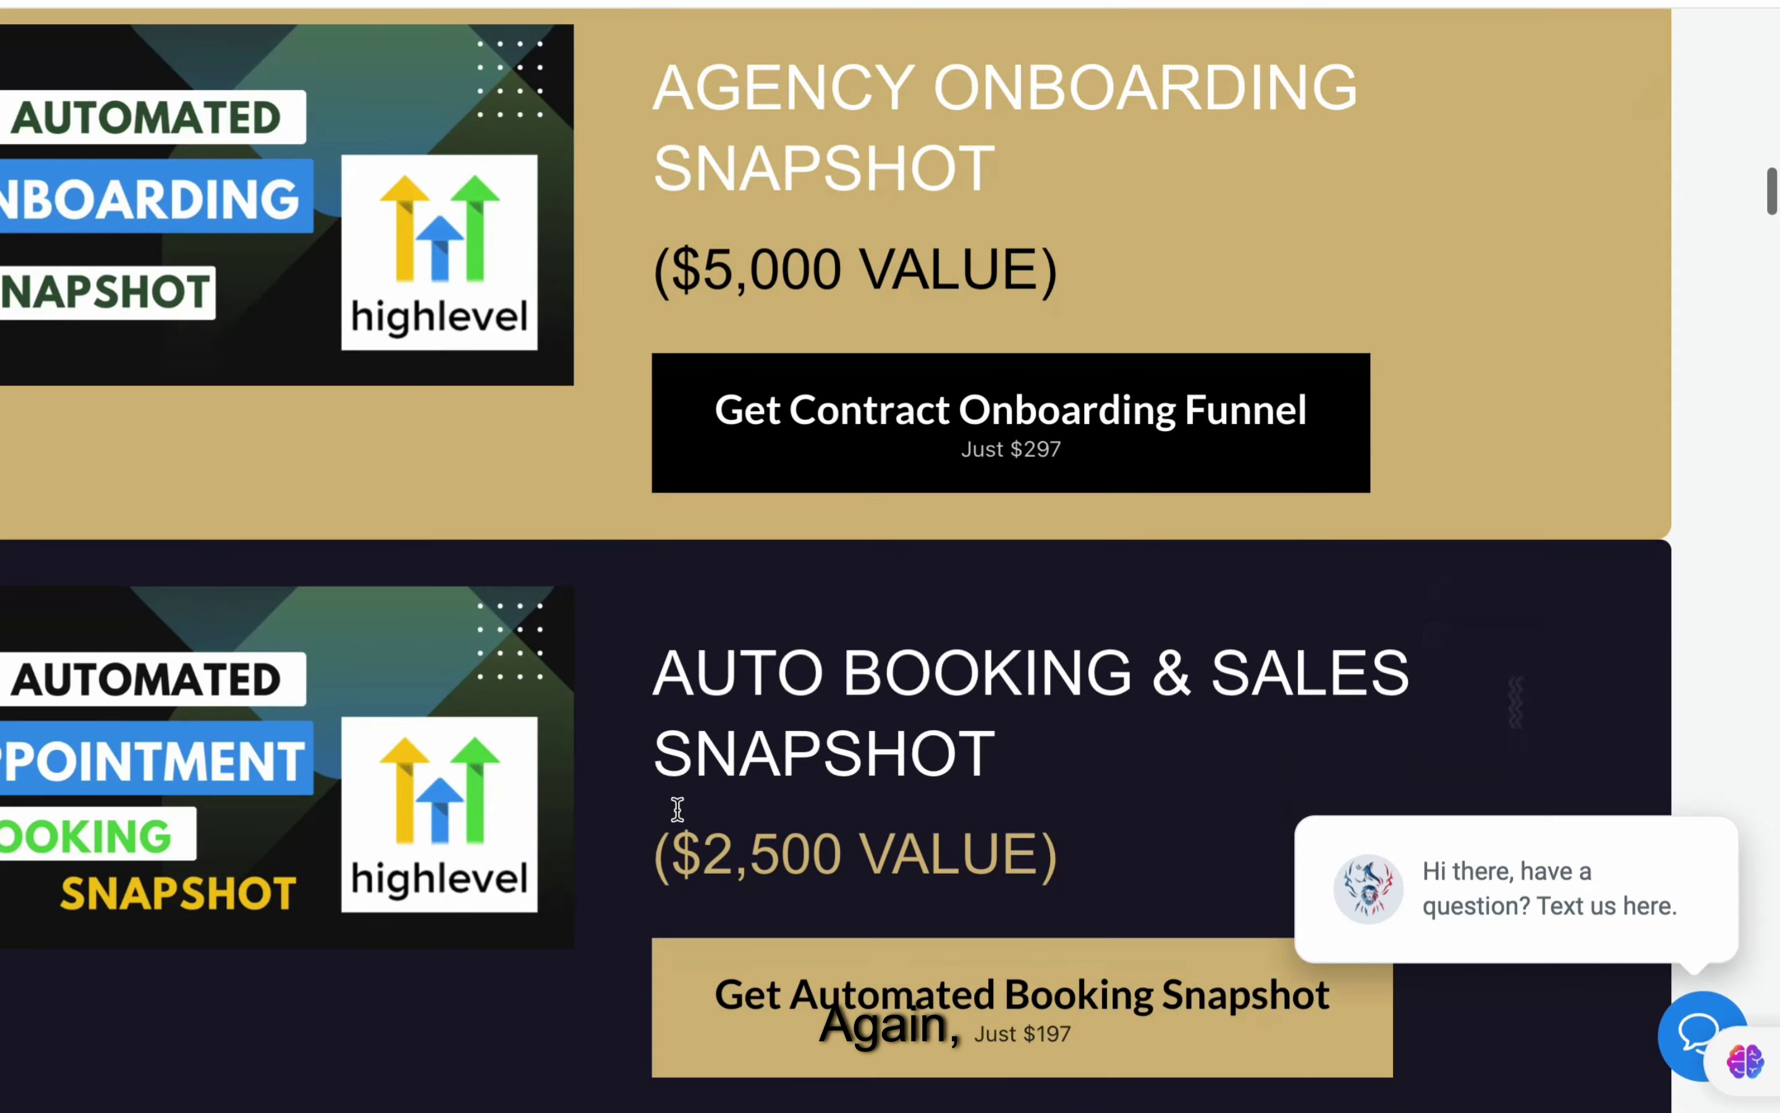
scroll(890, 556, "up", 4)
scroll(890, 556, "down", 20)
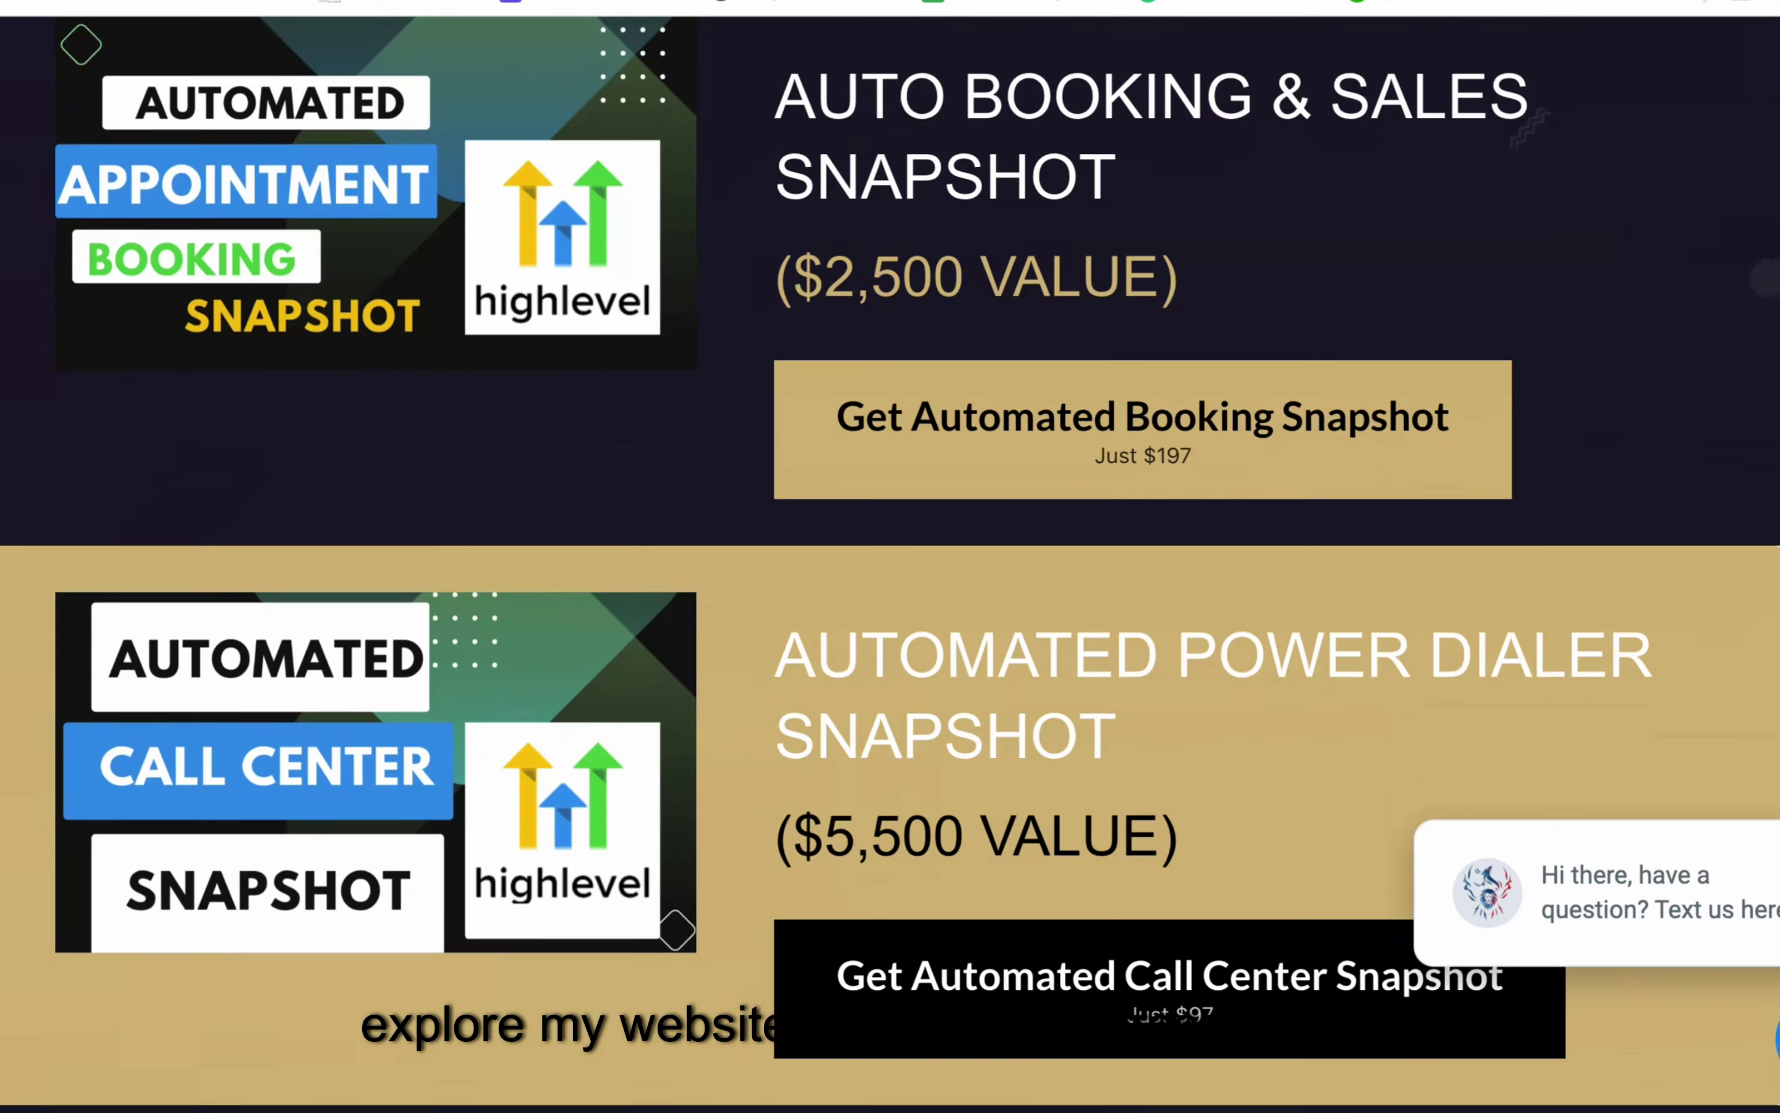
scroll(890, 556, "down", 12)
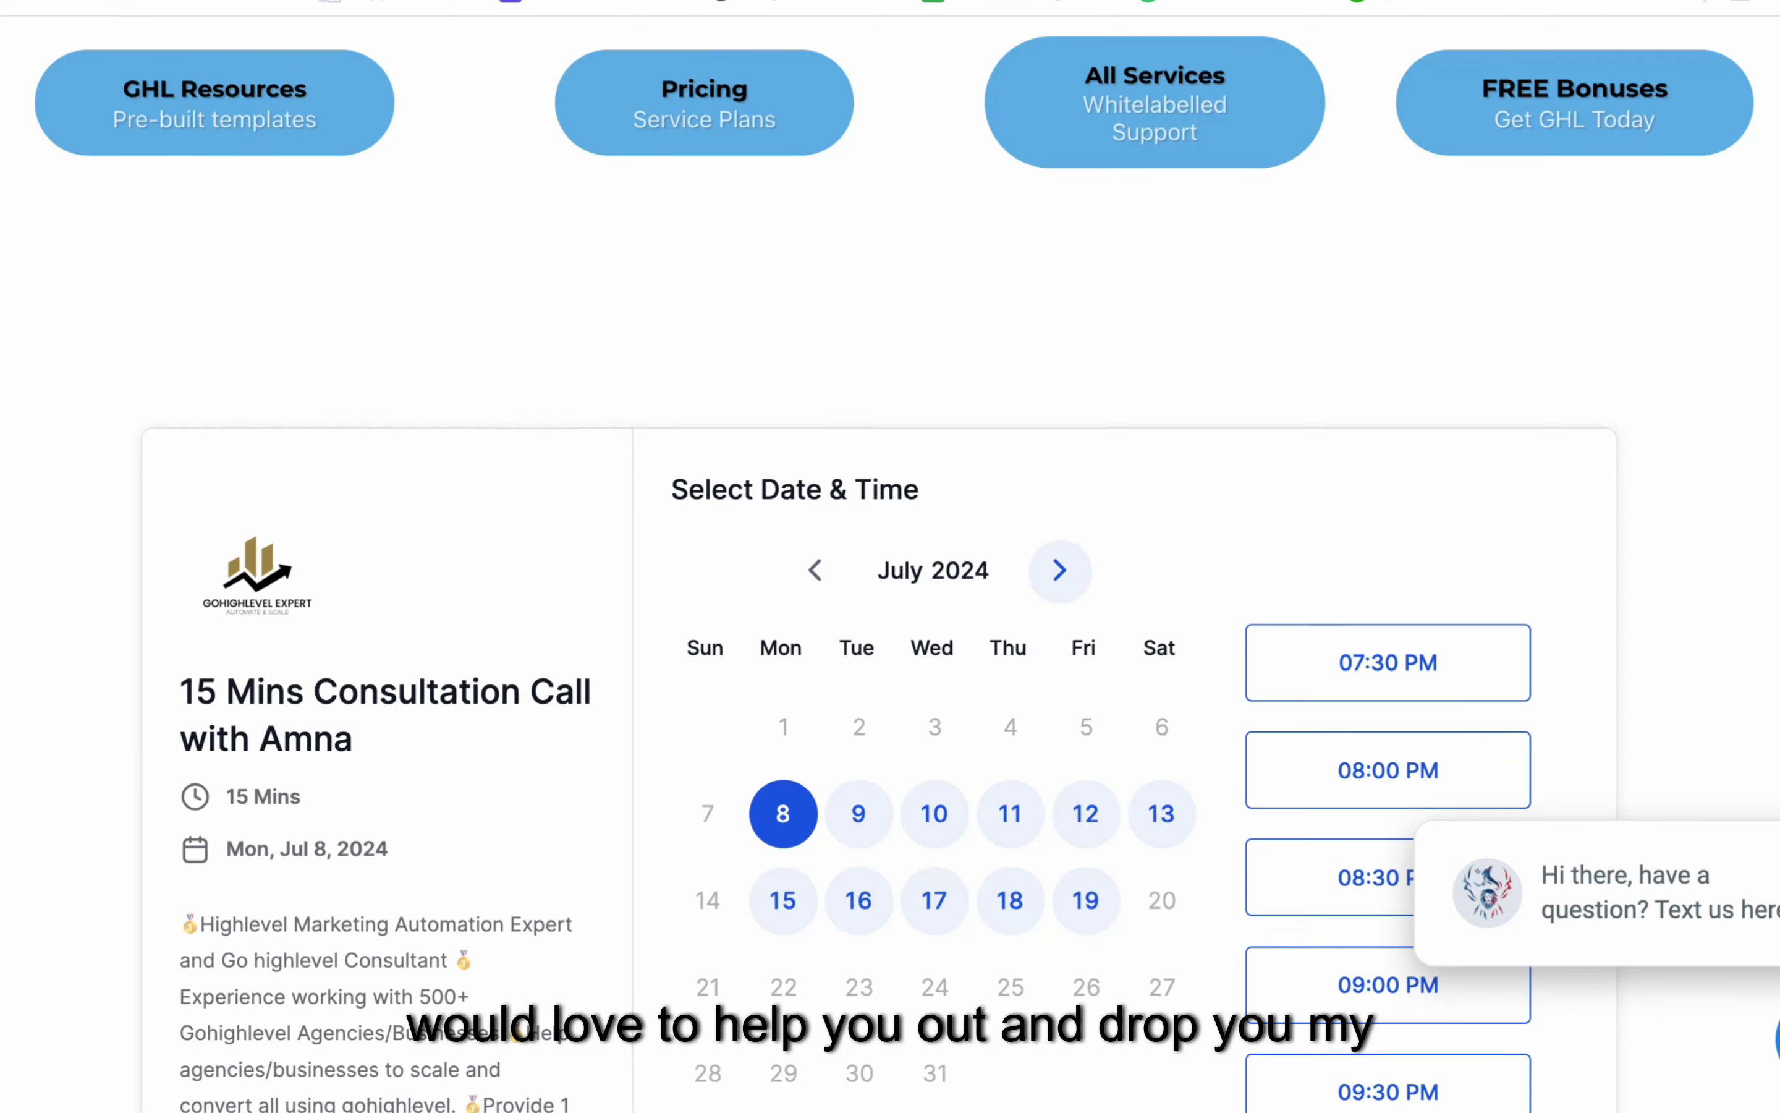
Step: Look over the 15-minute consultation booking calendar and the member testimonials and reviews on the website
scroll(890, 557, "down", 2)
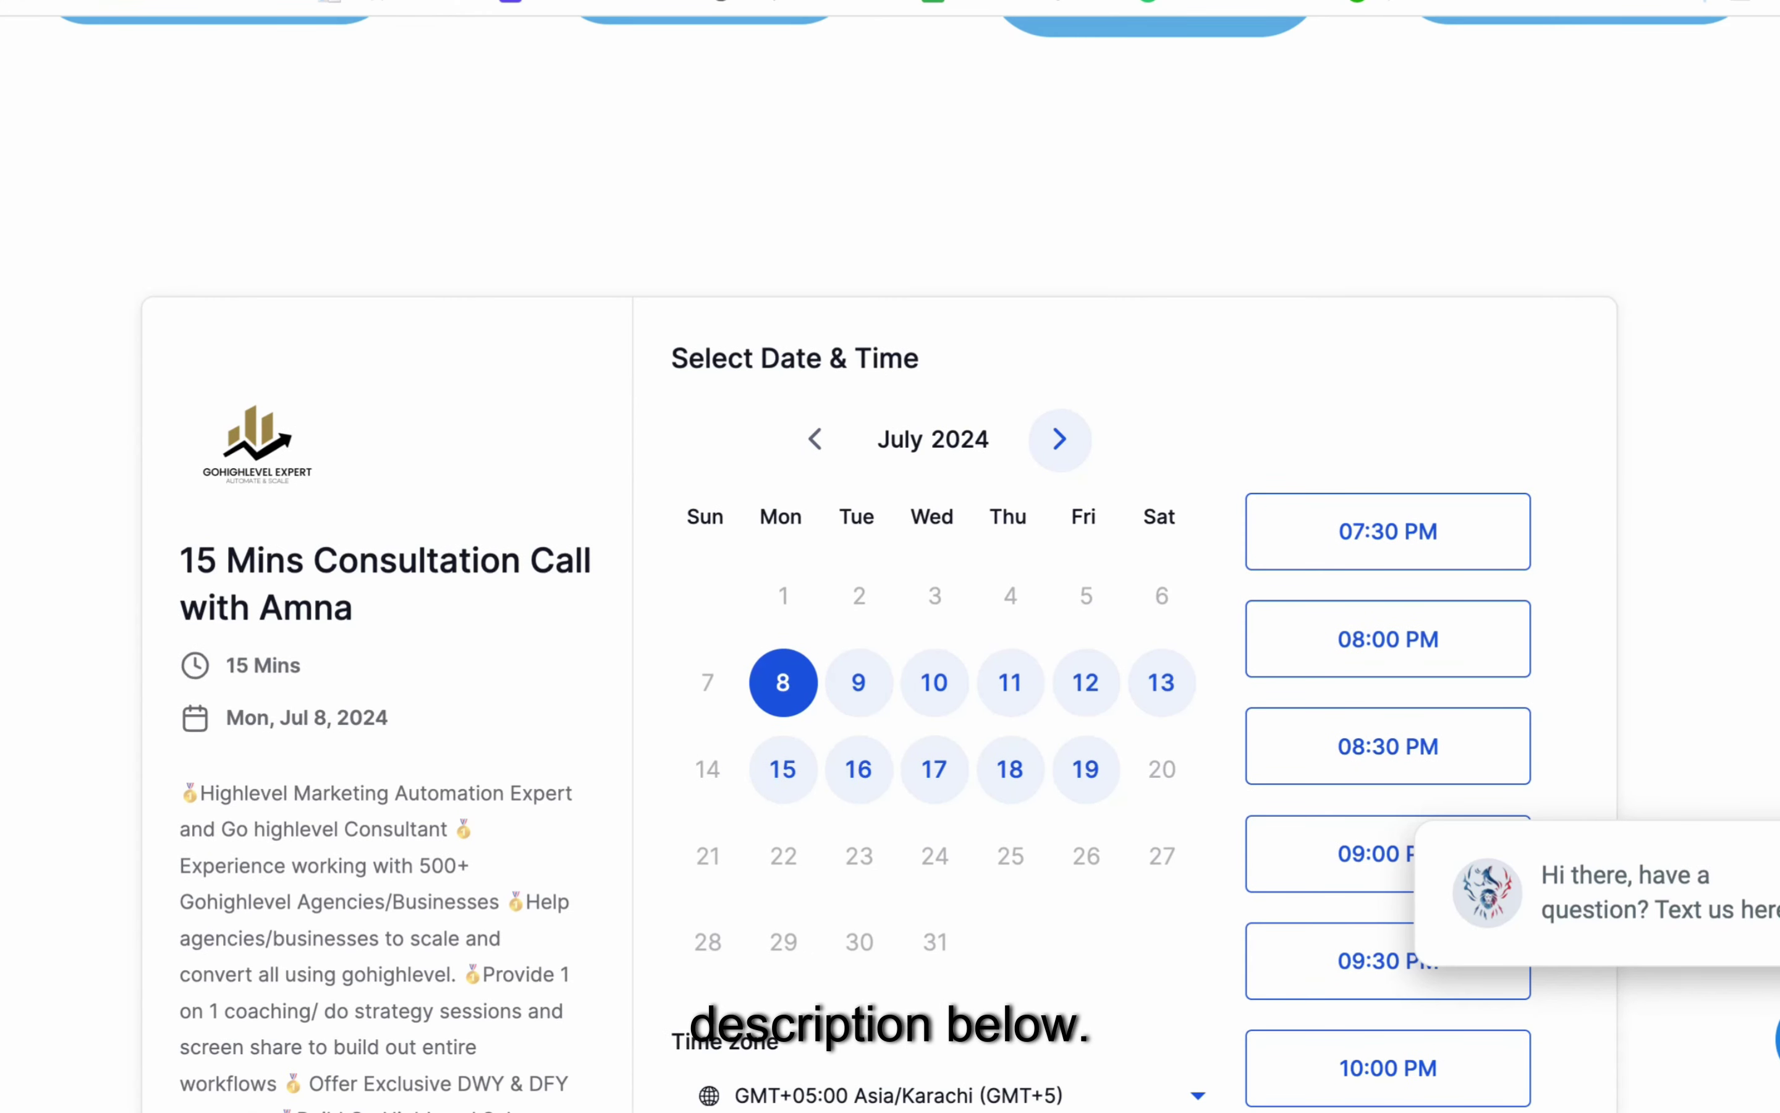
scroll(890, 556, "down", 20)
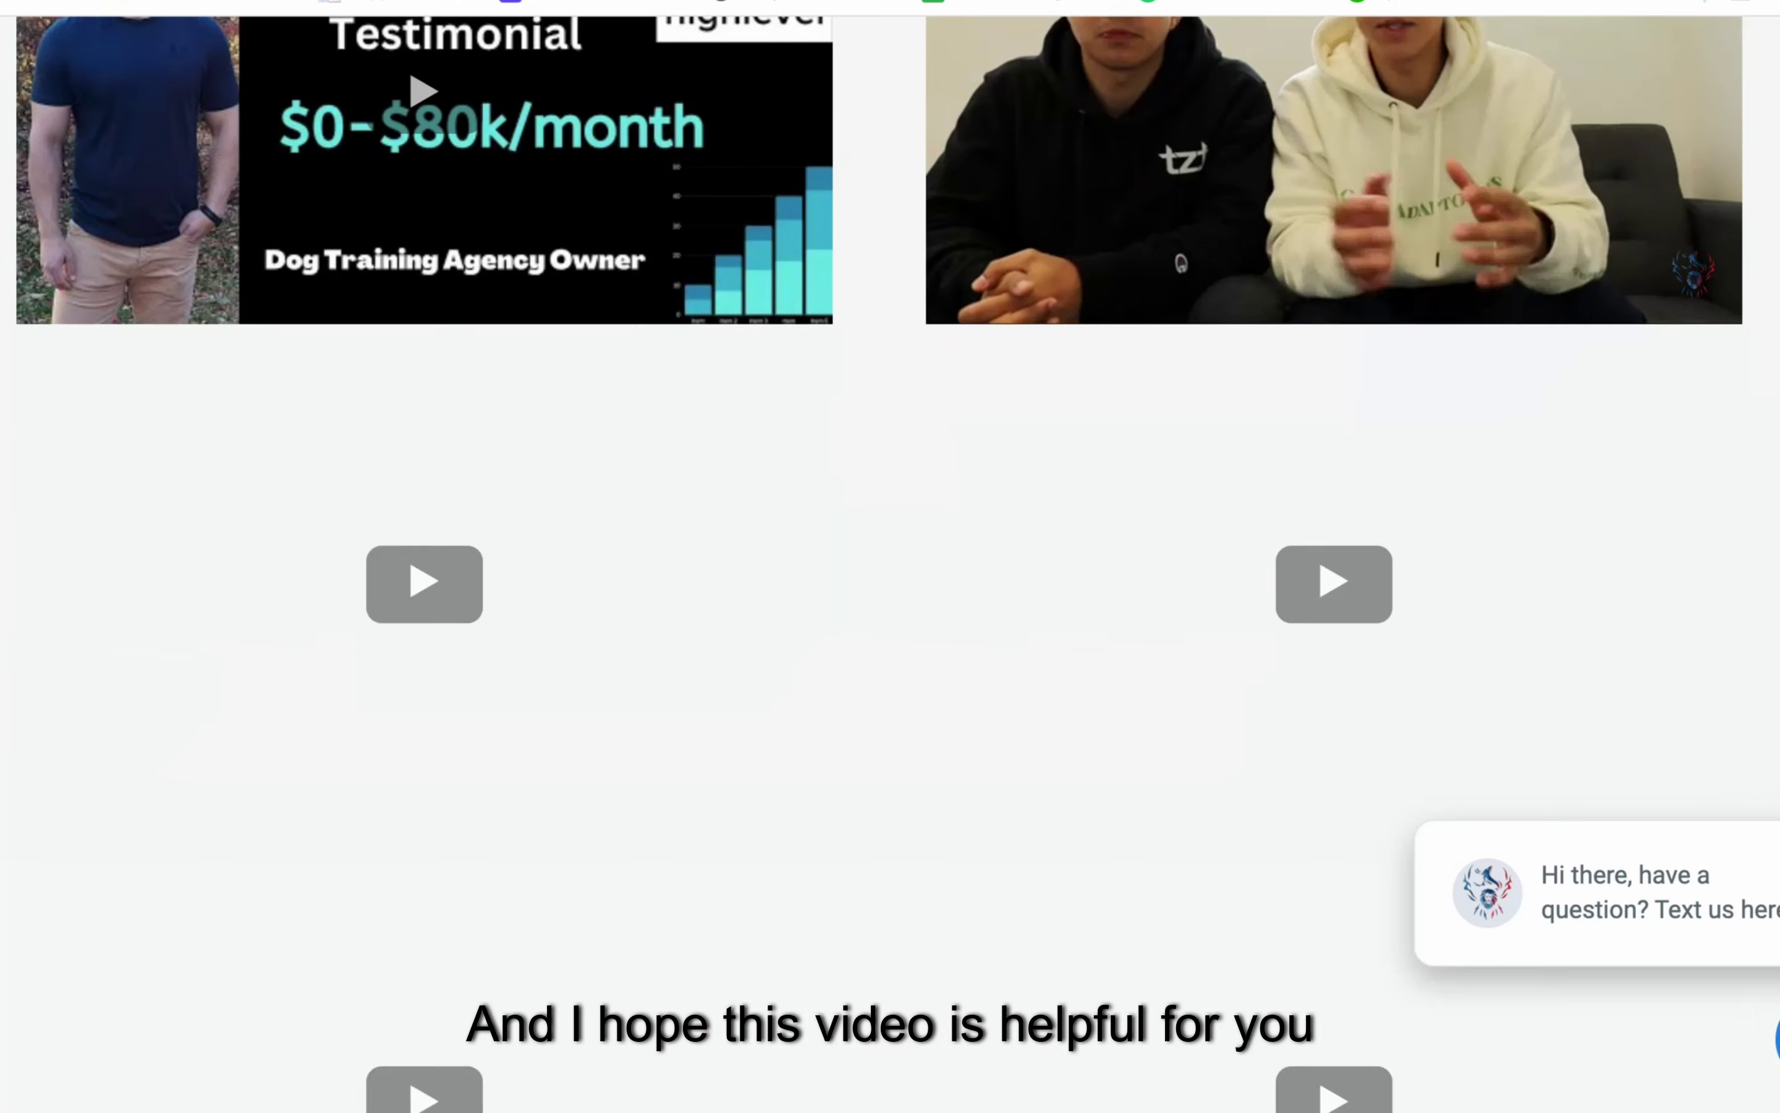
scroll(890, 556, "down", 20)
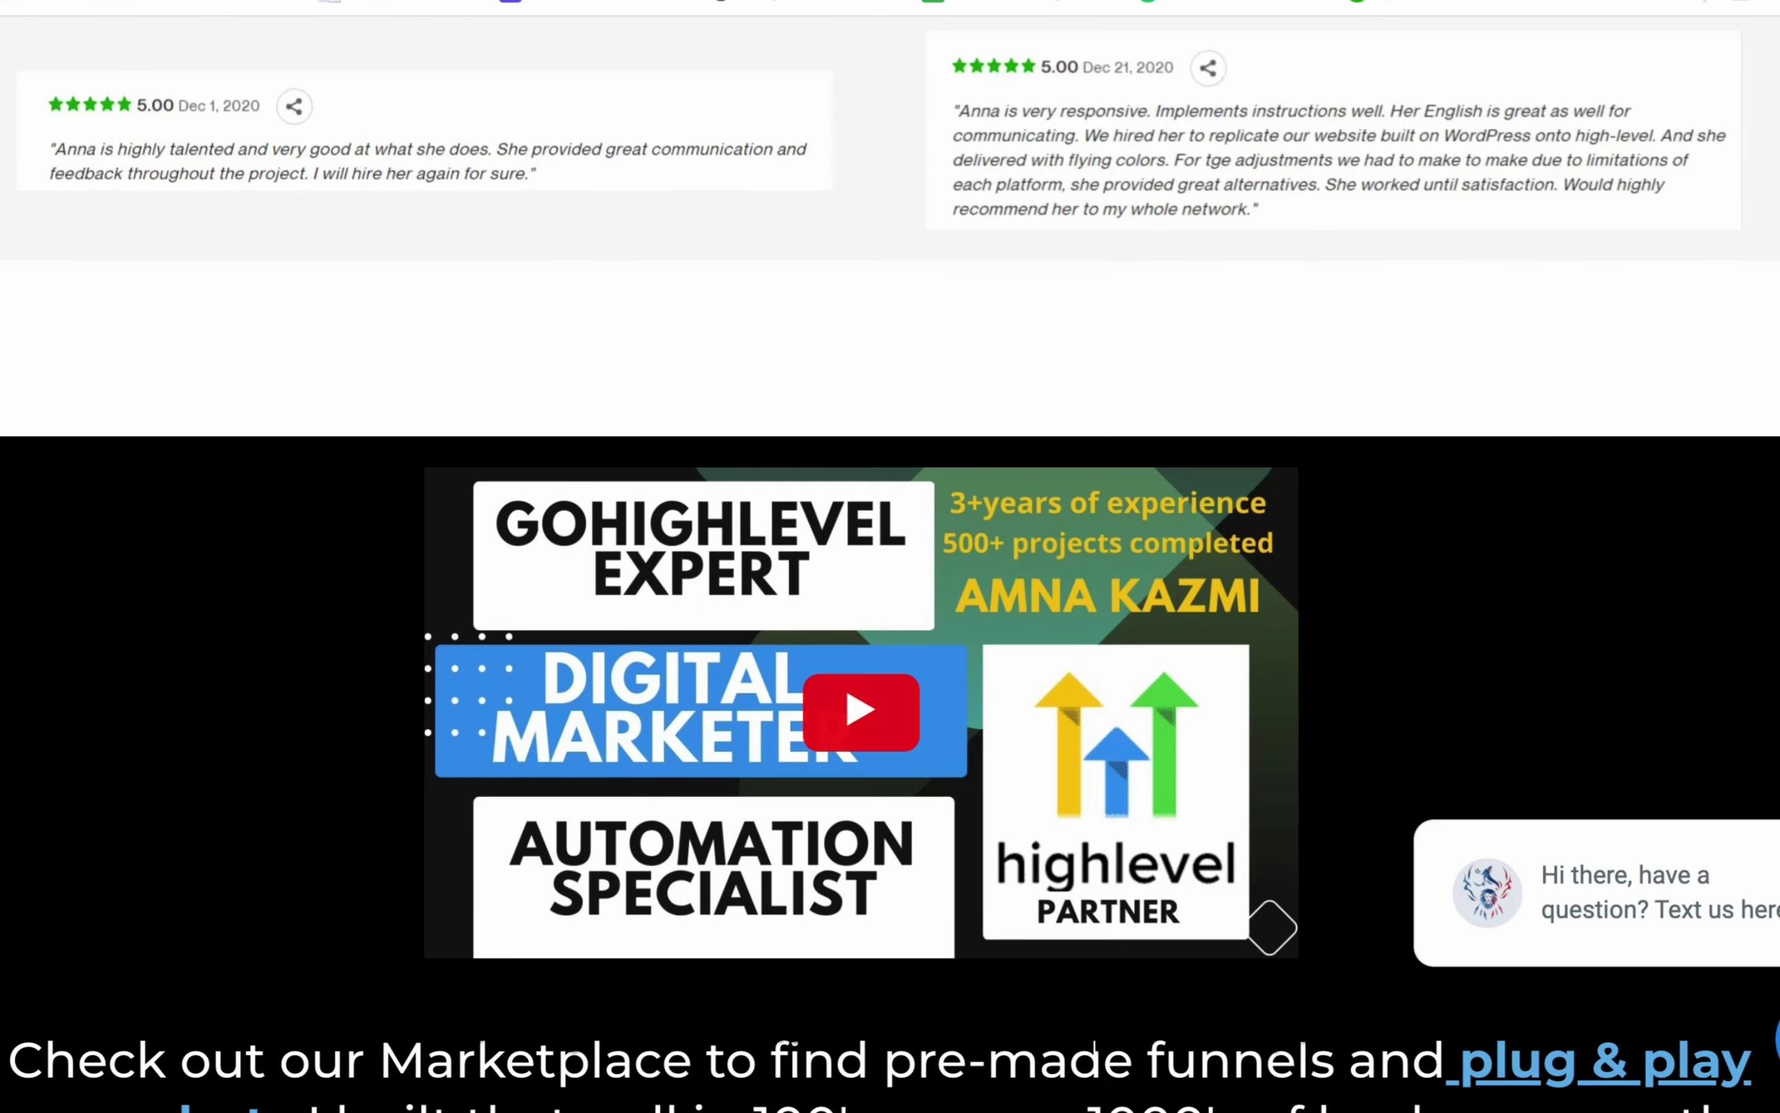
scroll(890, 556, "up", 20)
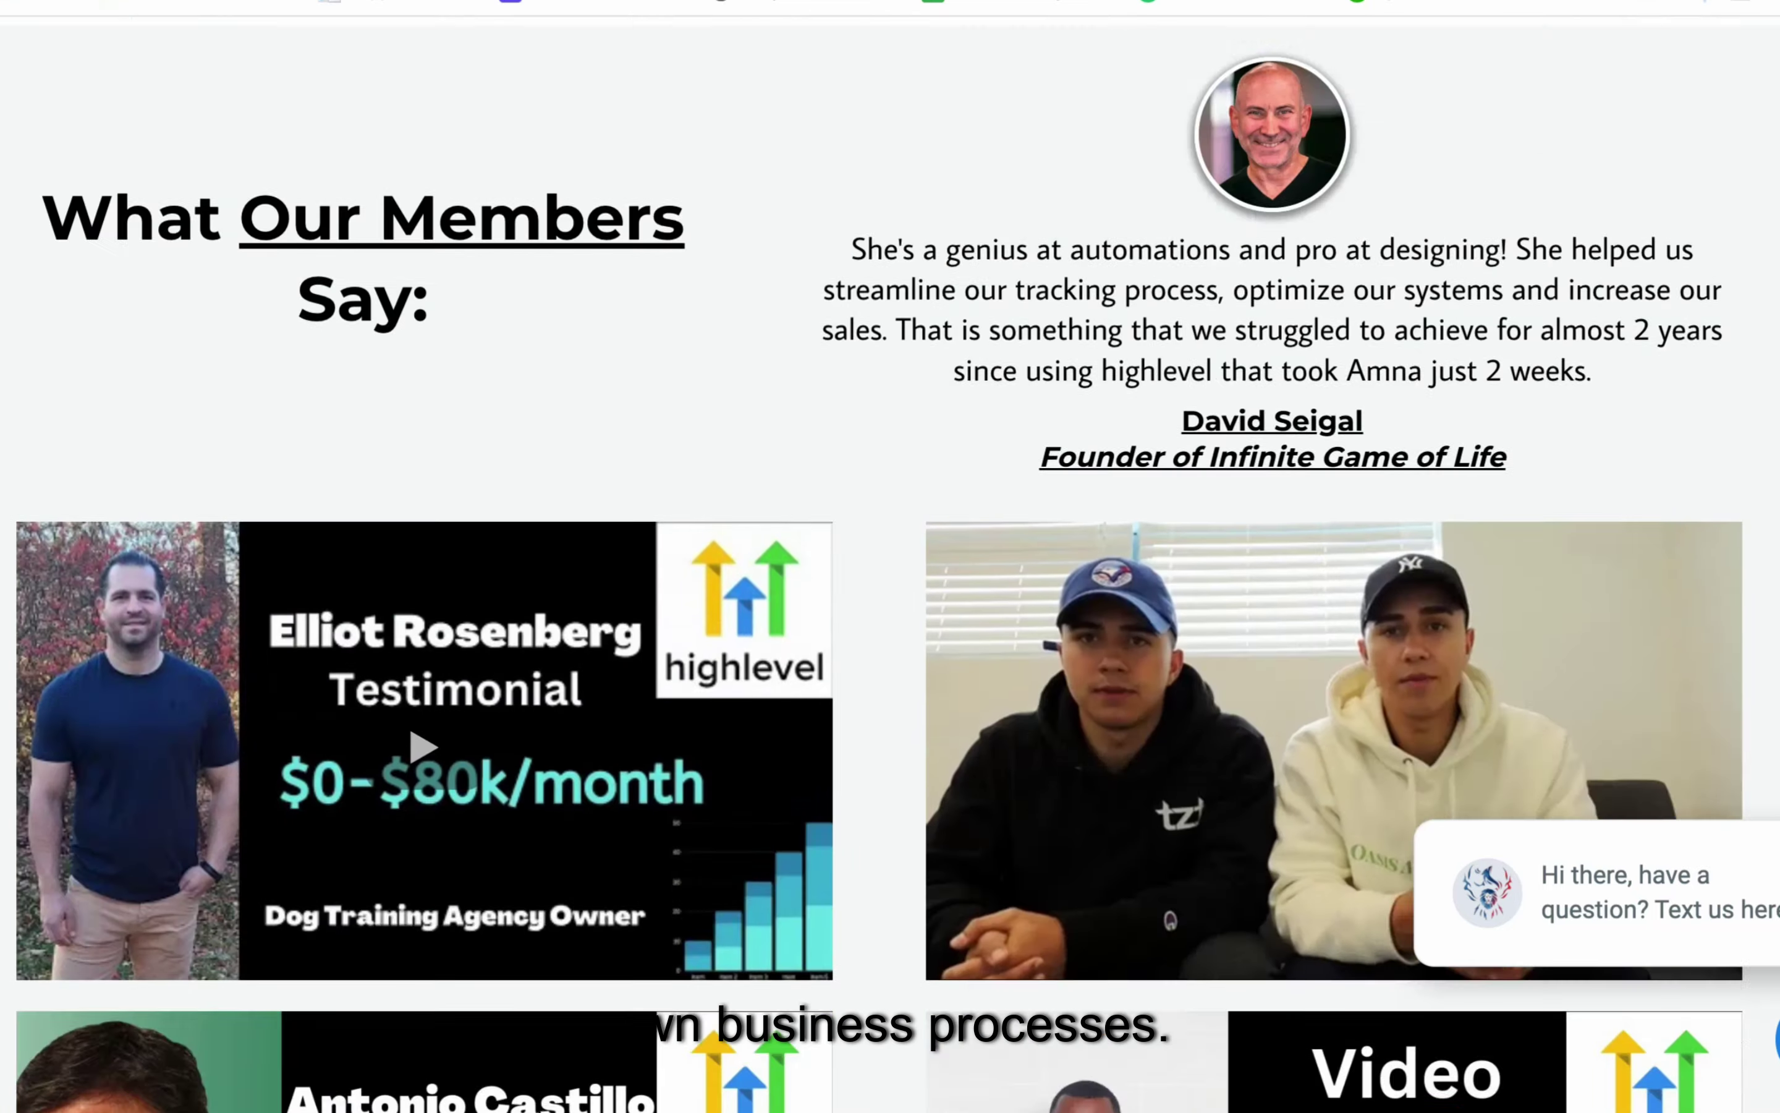